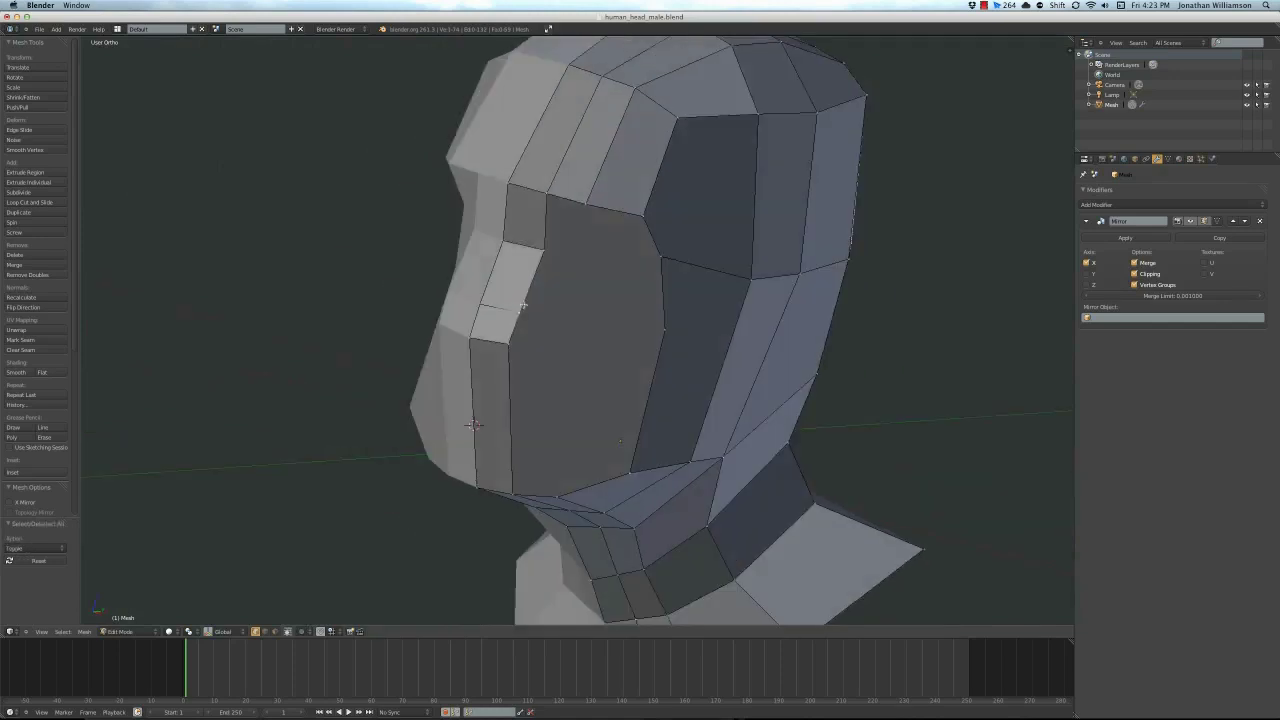
Delete the unneeded edges around the eye socket and reshape the brow and nose profile
key("a")
scroll(549, 277, "up", 4)
scroll(565, 281, "down", 2)
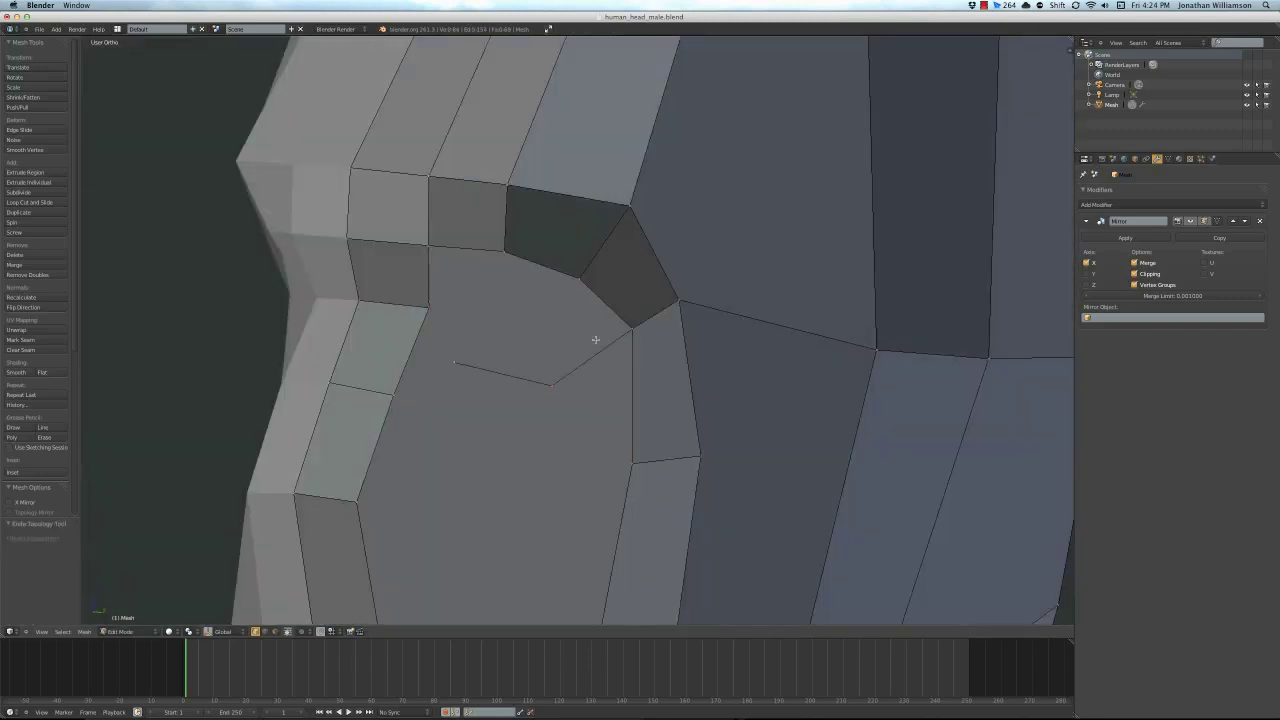
mouse_move(595, 340)
middle_mouse_down()
mouse_move(483, 354)
mouse_move(541, 348)
middle_mouse_up()
key("x")
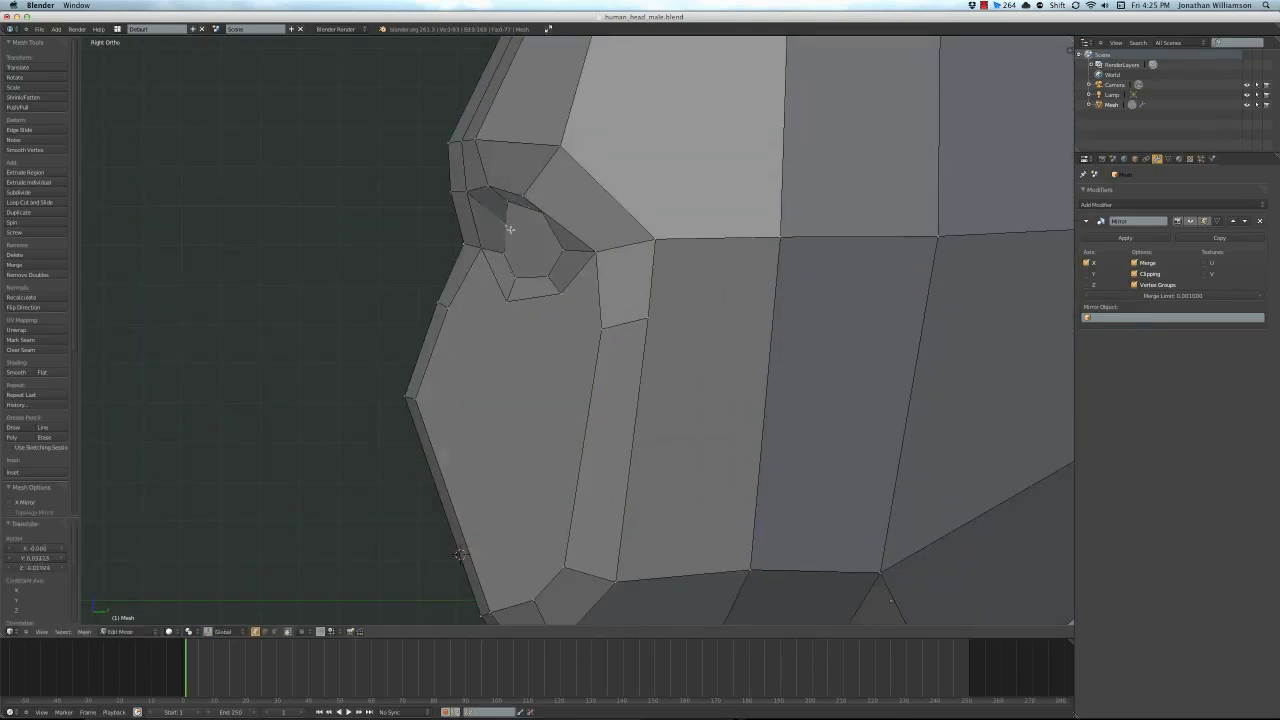
key("a")
mouse_move(501, 299)
middle_mouse_down()
mouse_move(657, 343)
mouse_move(566, 229)
mouse_move(614, 320)
mouse_move(440, 318)
middle_mouse_up()
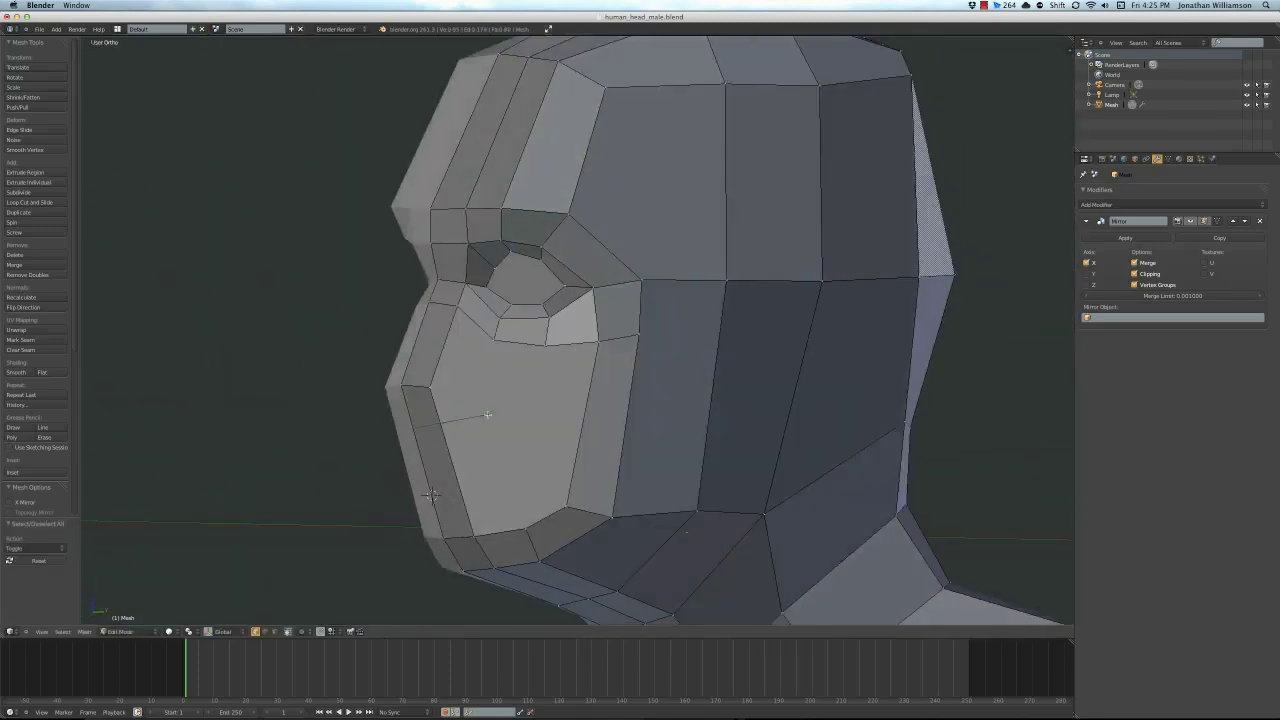
Shift the jaw with a proportional move and slide the jaw edge in side view
key("a")
key("KP_1")
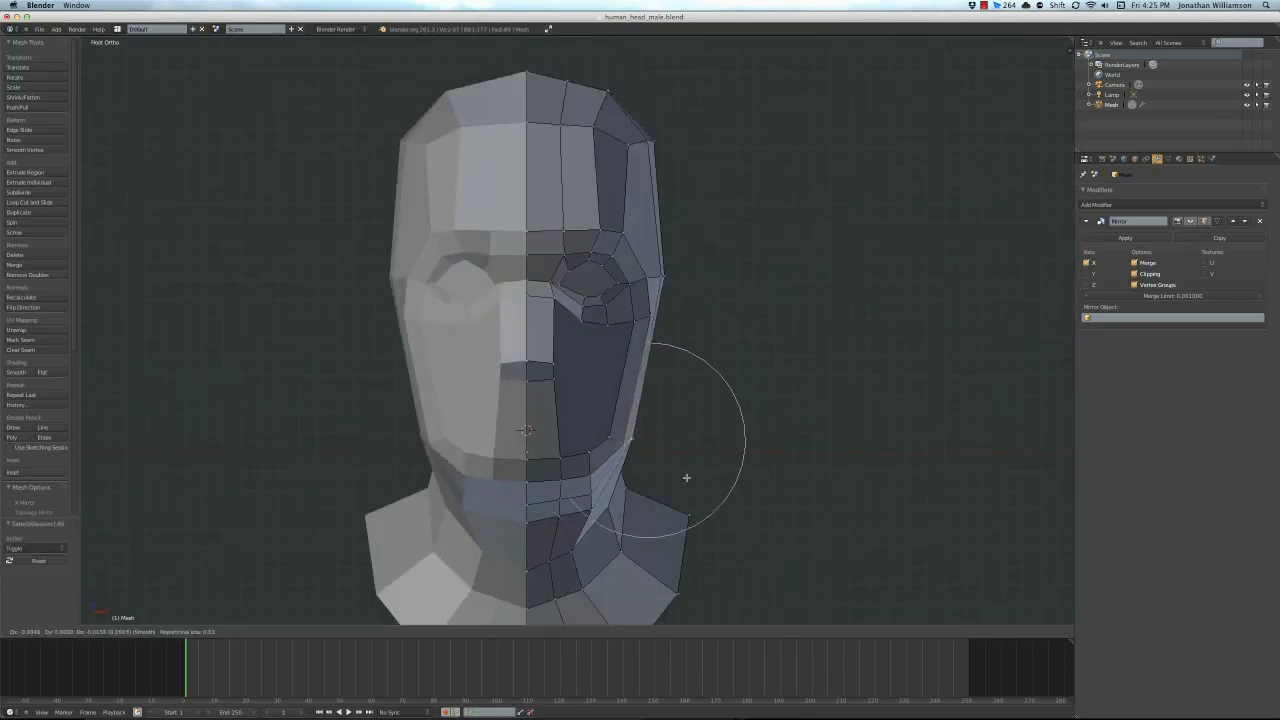
left_click(672, 485)
key("a")
key("KP_3")
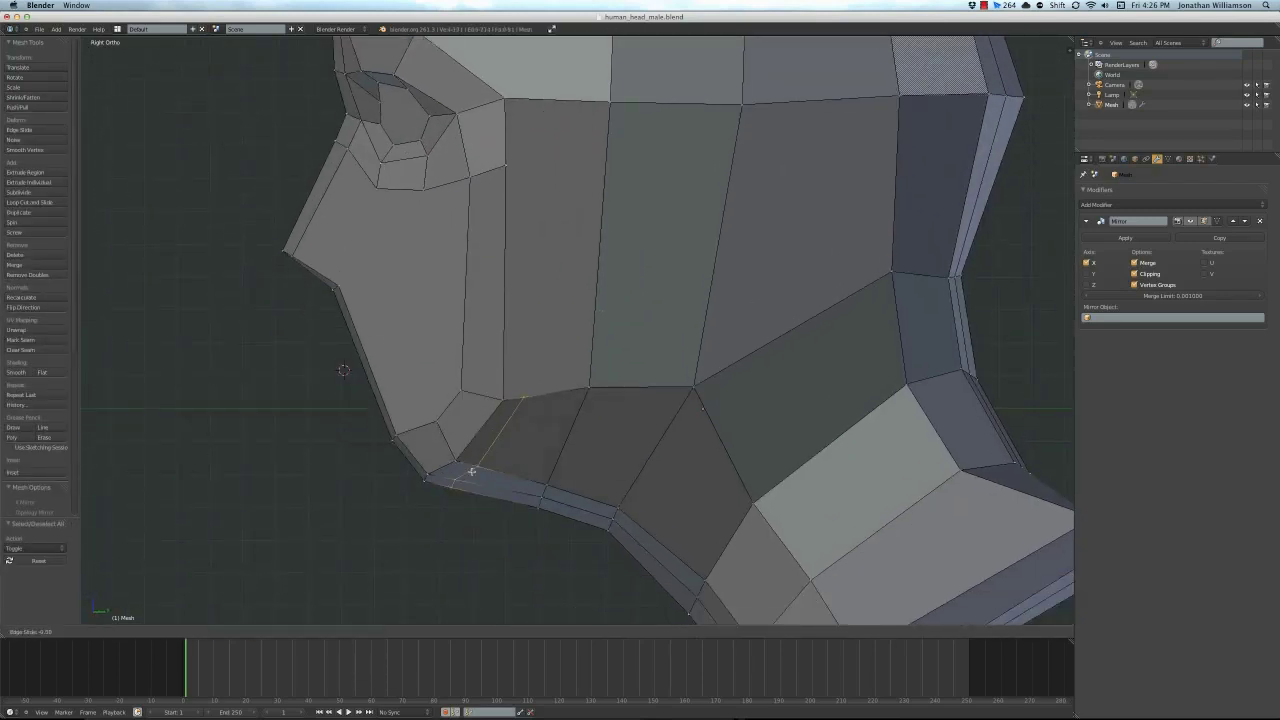
left_click(496, 371)
Delete the unneeded edges across the cheek
scroll(533, 474, "down", 3)
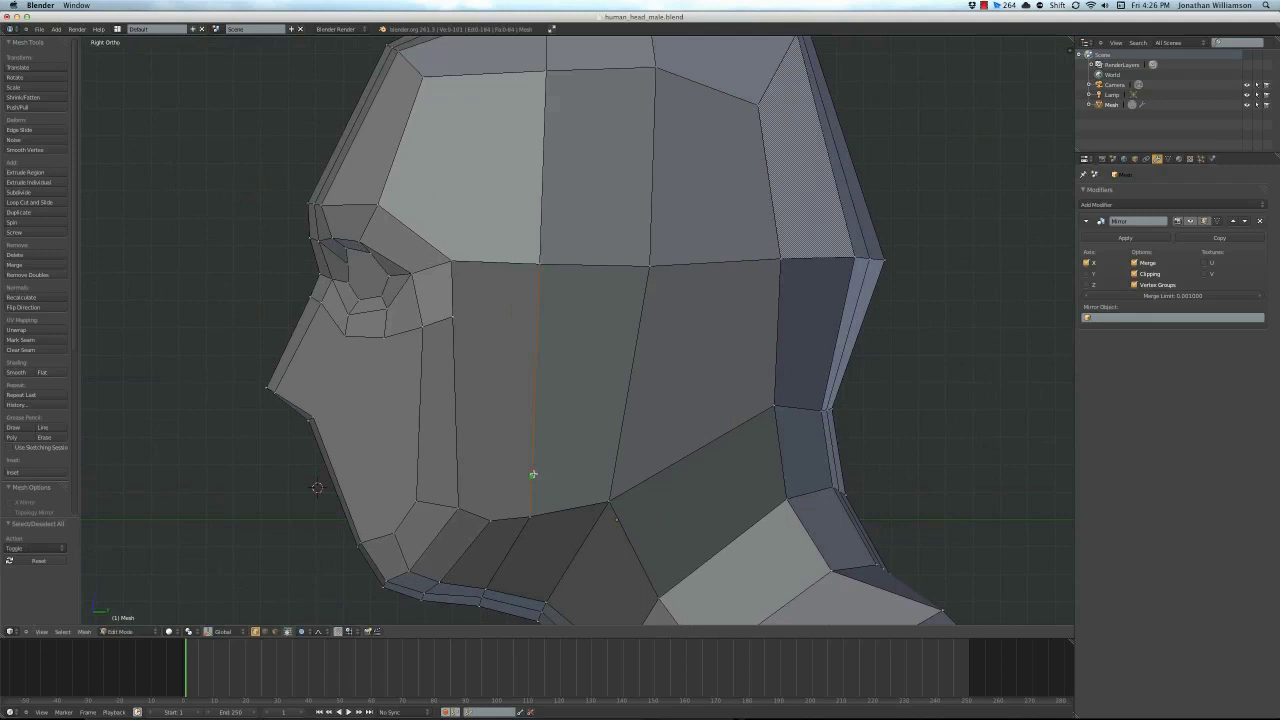
scroll(528, 459, "up", 1)
key("g")
left_click(495, 513)
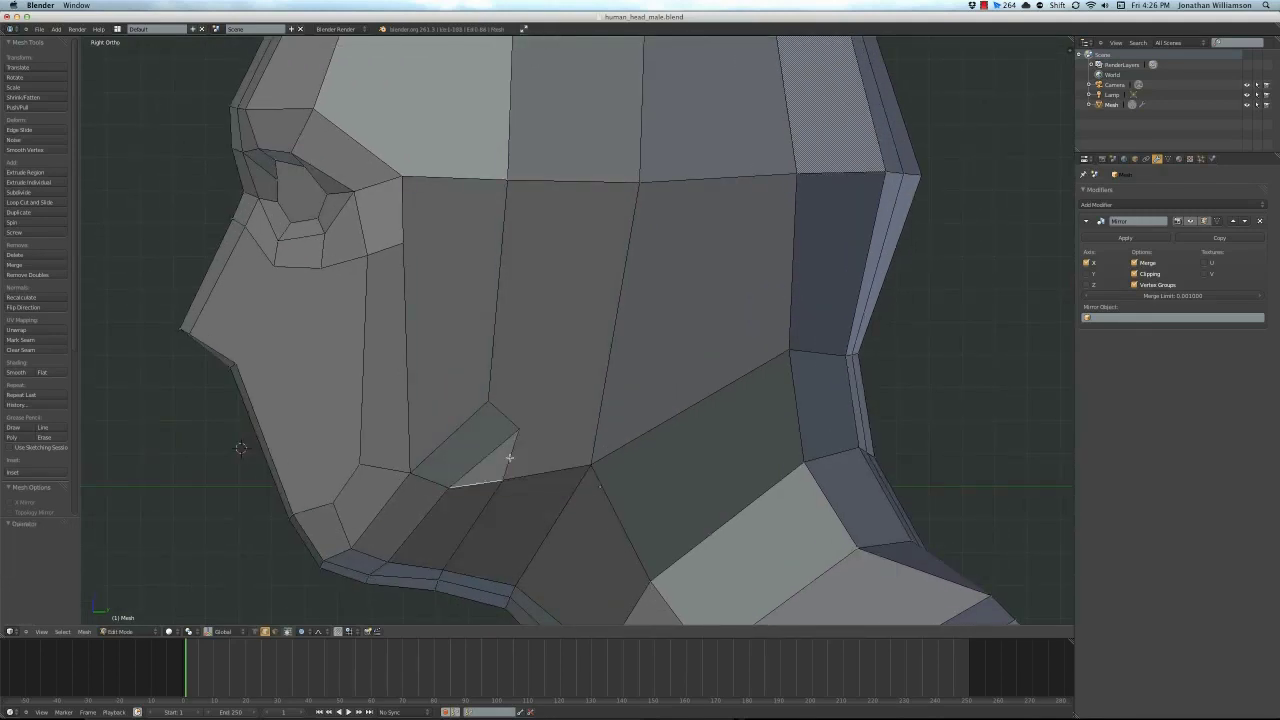
key("a")
scroll(576, 368, "up", 1)
scroll(576, 368, "down", 2)
Fill the hole in the cheek with a new face using F
right_click(562, 328)
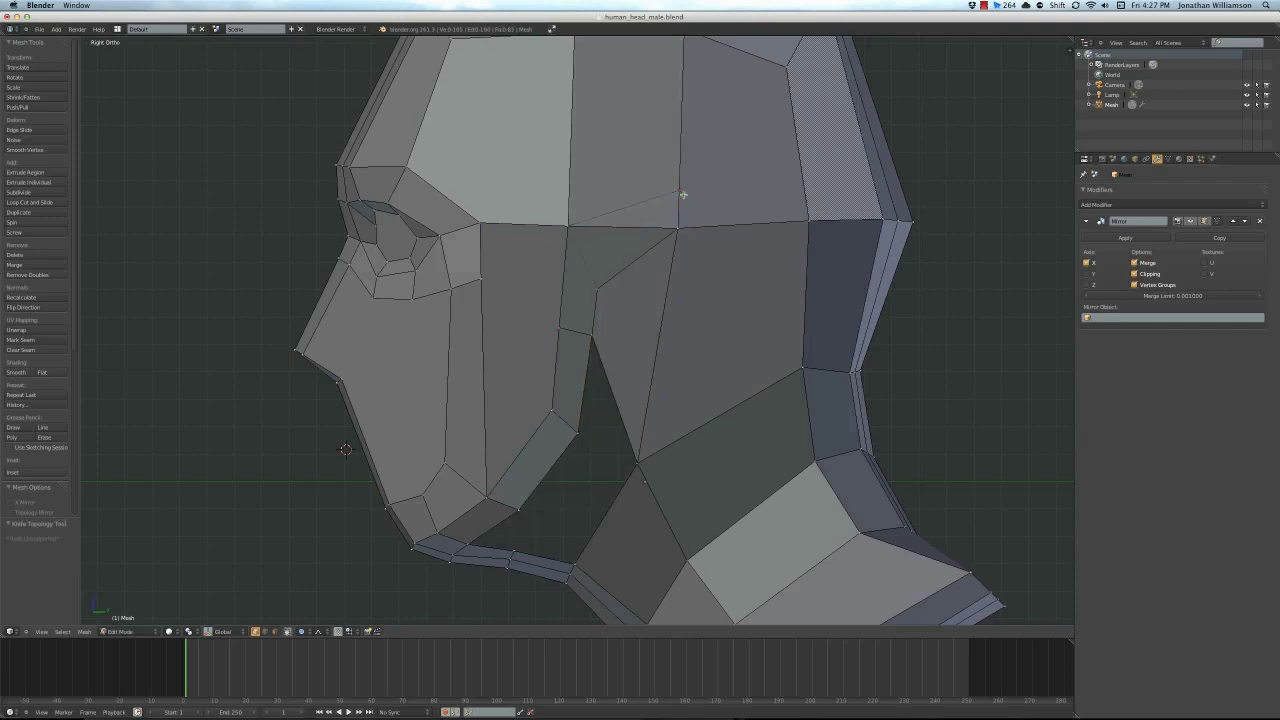
key("f")
scroll(590, 434, "down", 4)
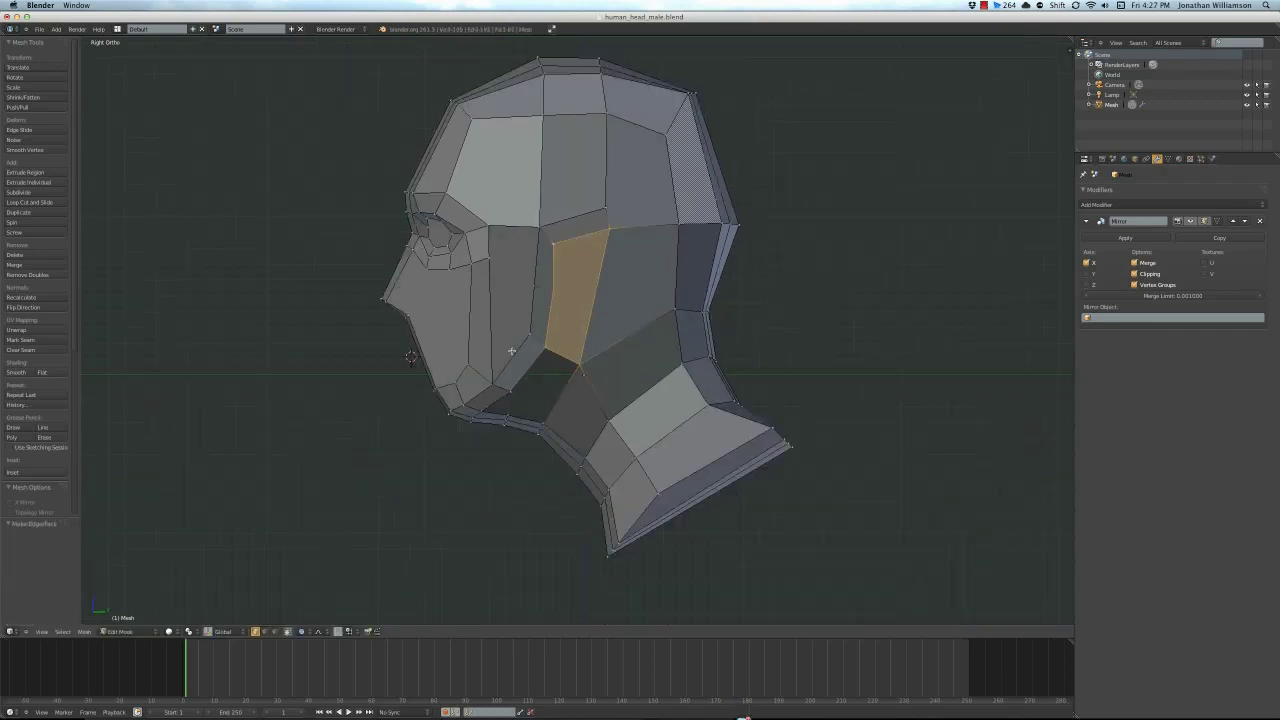
scroll(622, 258, "up", 3)
middle_click_drag(692, 225, 560, 360)
Smooth the new cheek face into the jaw with a proportional-editing move
key("KP_3")
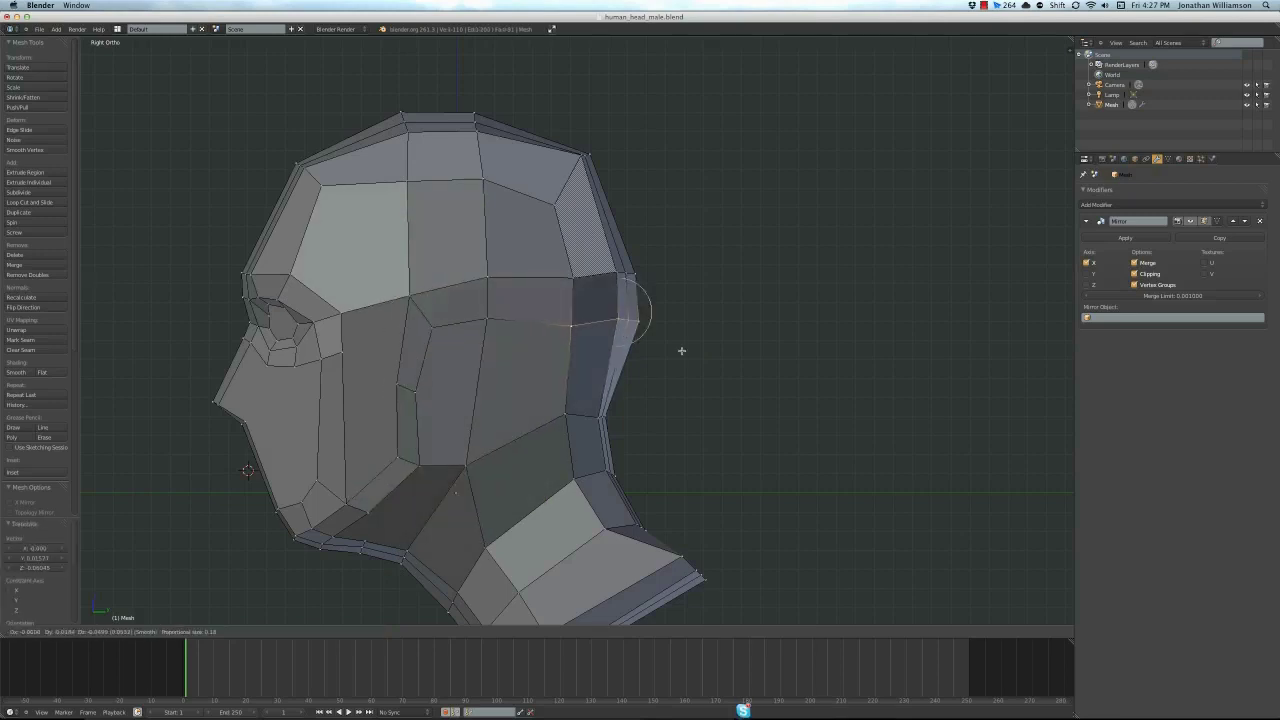
left_click(681, 350)
key("a")
scroll(643, 294, "down", 2)
scroll(600, 277, "up", 4)
scroll(594, 277, "down", 3)
Knife-cut across the cheek and adjust it with a proportional move
middle_click_drag(594, 277, 597, 366)
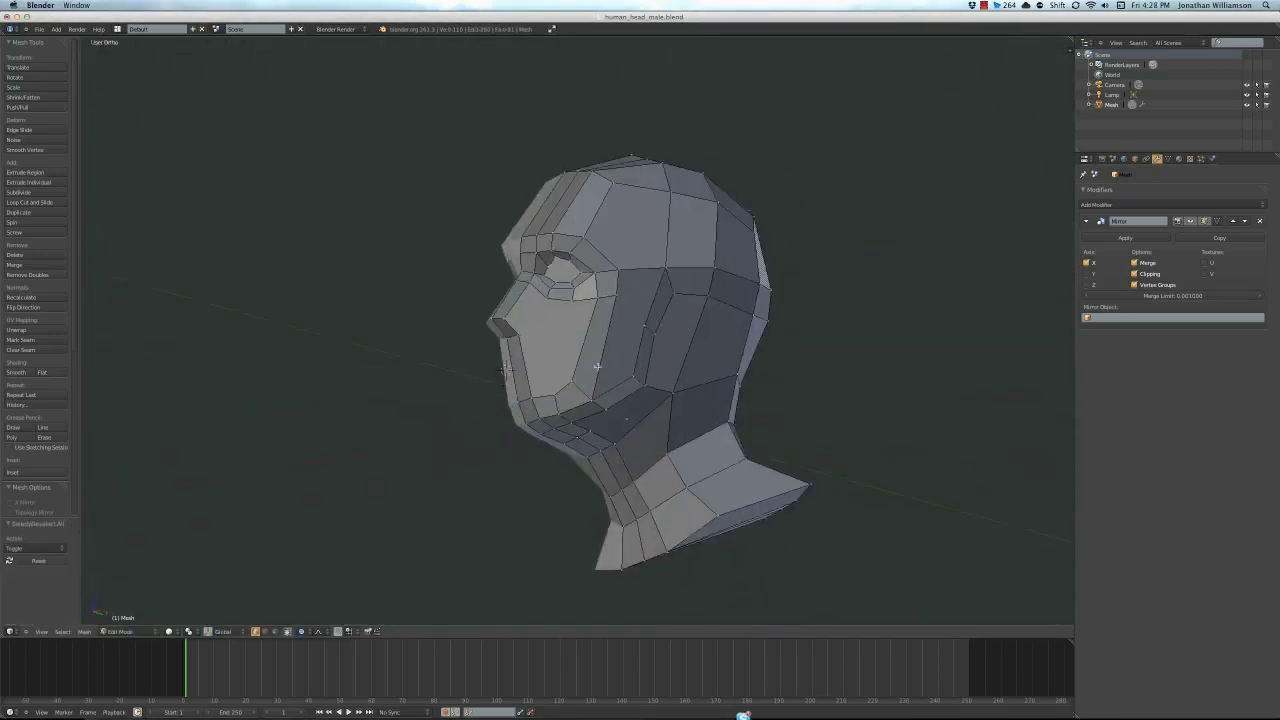
scroll(597, 366, "up", 5)
scroll(491, 491, "down", 2)
left_click(583, 464)
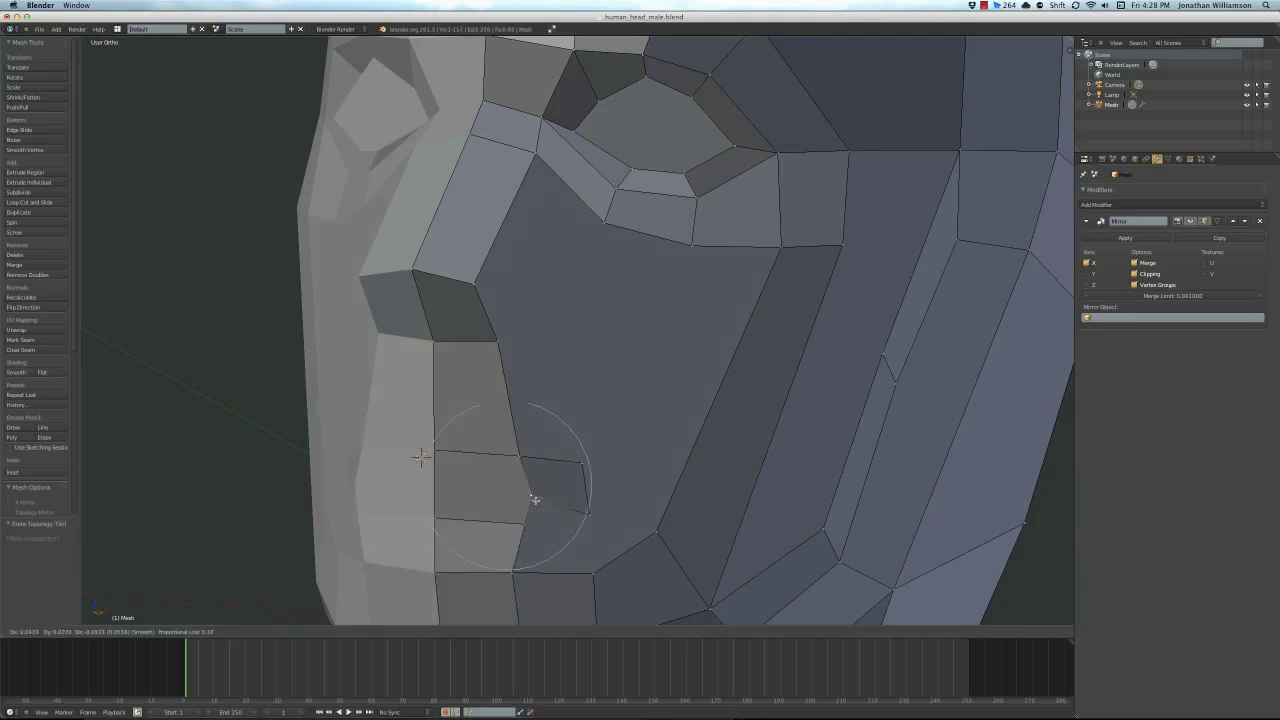
left_click(535, 499)
scroll(537, 460, "down", 2)
key("a")
Scale the mouth faces in the front view
middle_click_drag(537, 423, 620, 471)
scroll(620, 471, "down", 3)
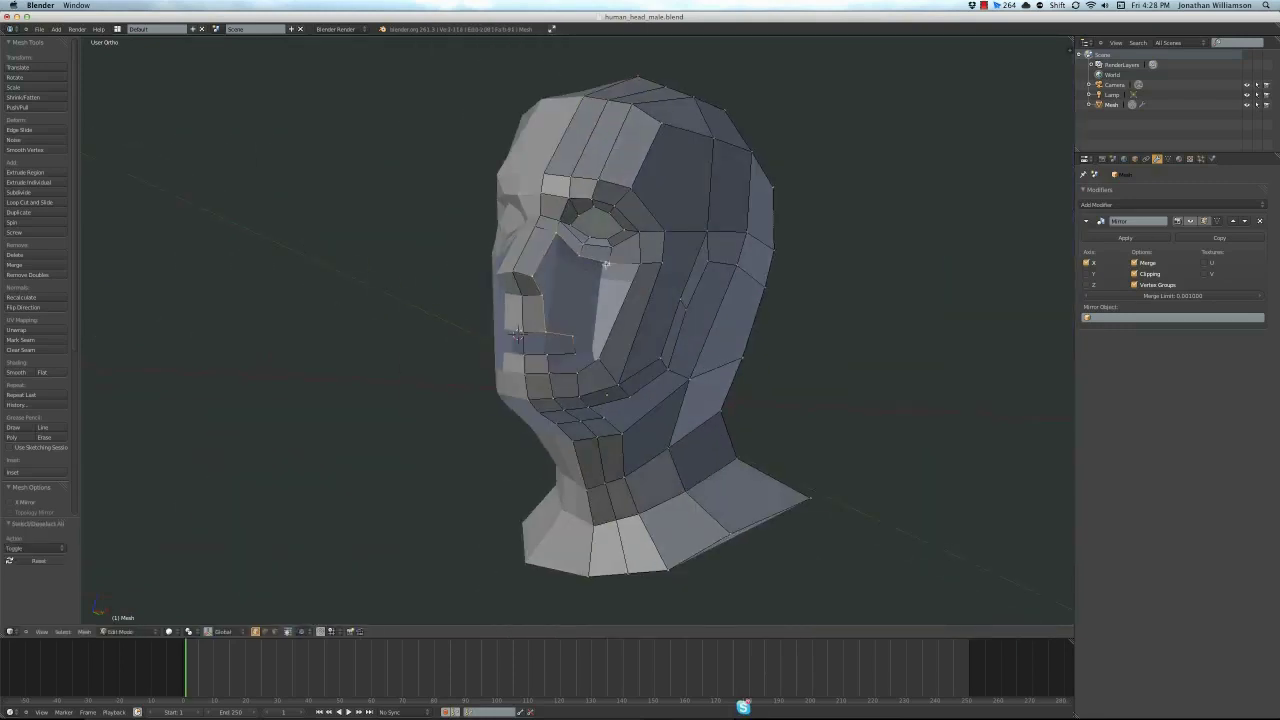
key("KP_1")
scroll(481, 407, "up", 6)
left_click(637, 392)
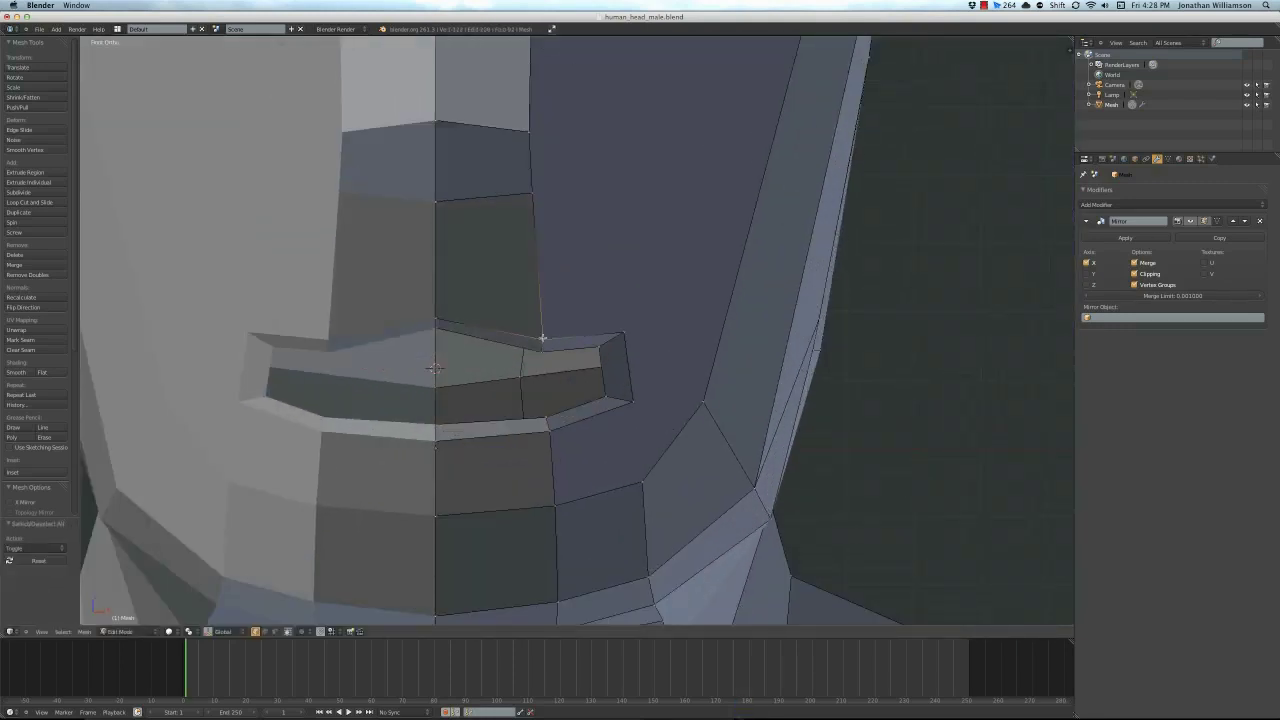
Push the mouth faces inward in side view to form the lips
middle_click_drag(543, 343, 517, 371)
key("KP_3")
key("g")
left_click(389, 430)
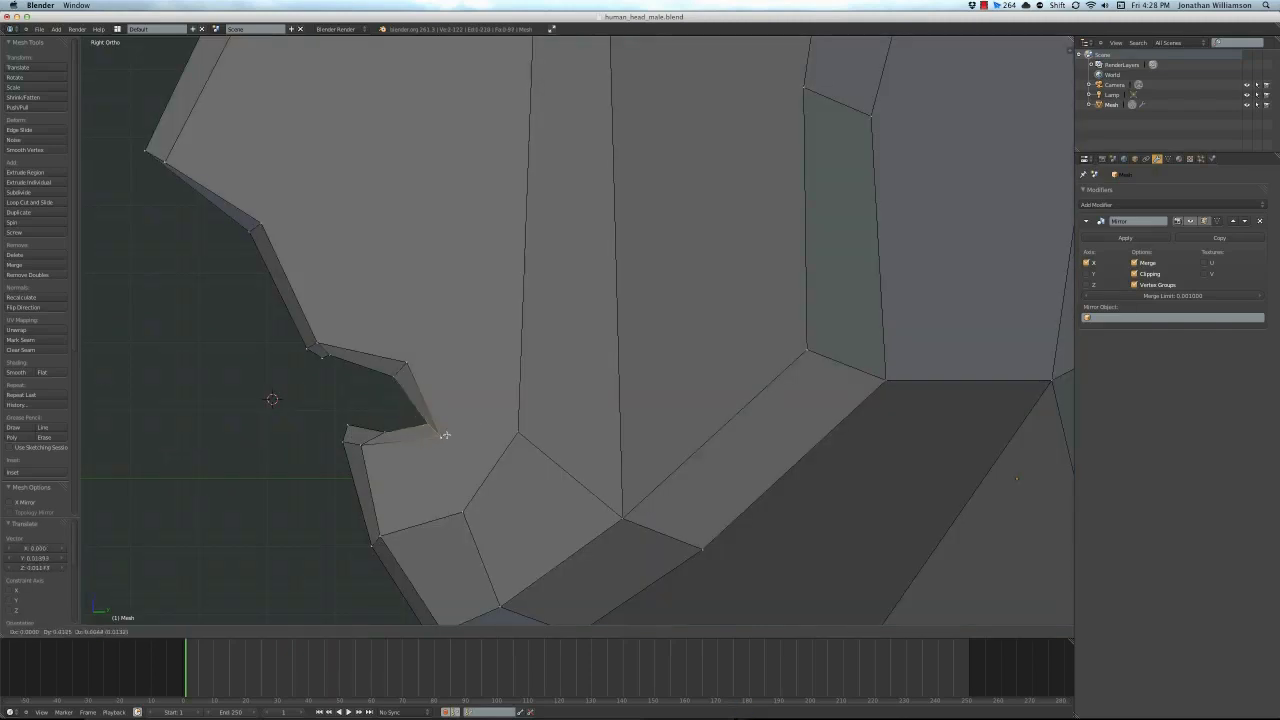
key("KP_1")
scroll(571, 400, "down", 2)
scroll(574, 360, "up", 2)
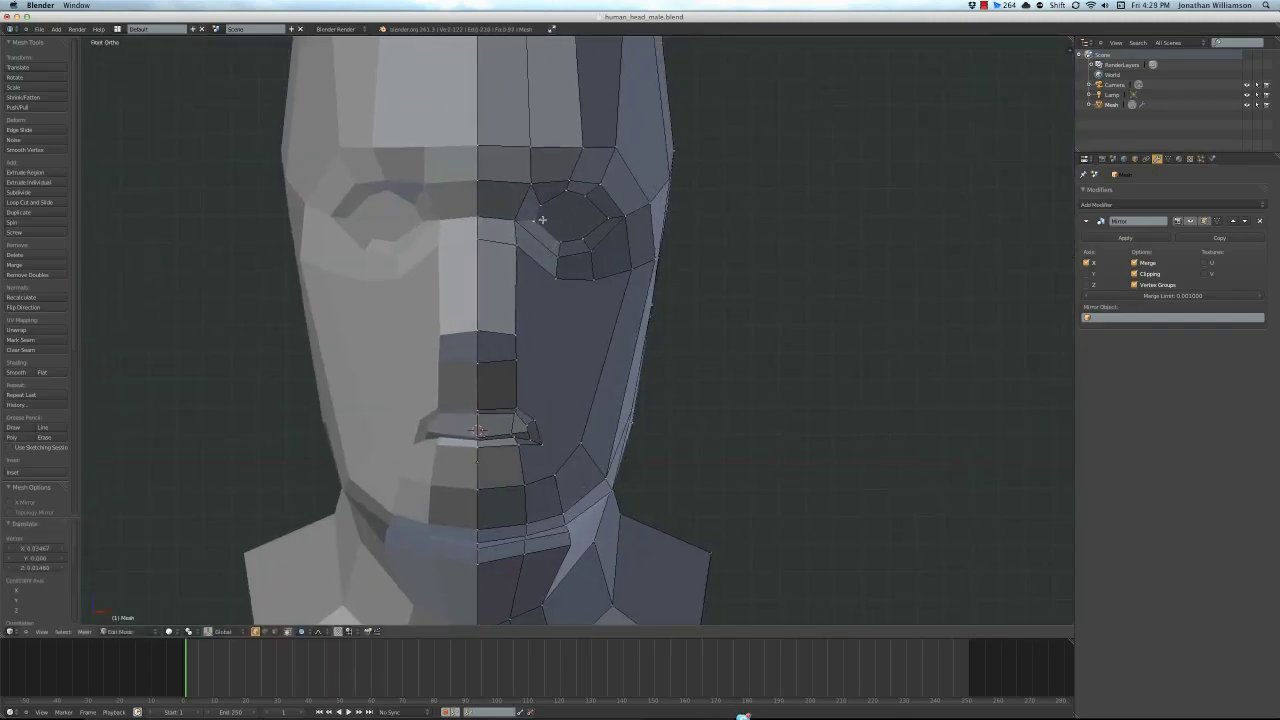
Reposition the vertices beside the nose from the front view
middle_click_drag(542, 219, 620, 260)
key("KP_3")
key("KP_1")
scroll(690, 302, "up", 2)
key("g")
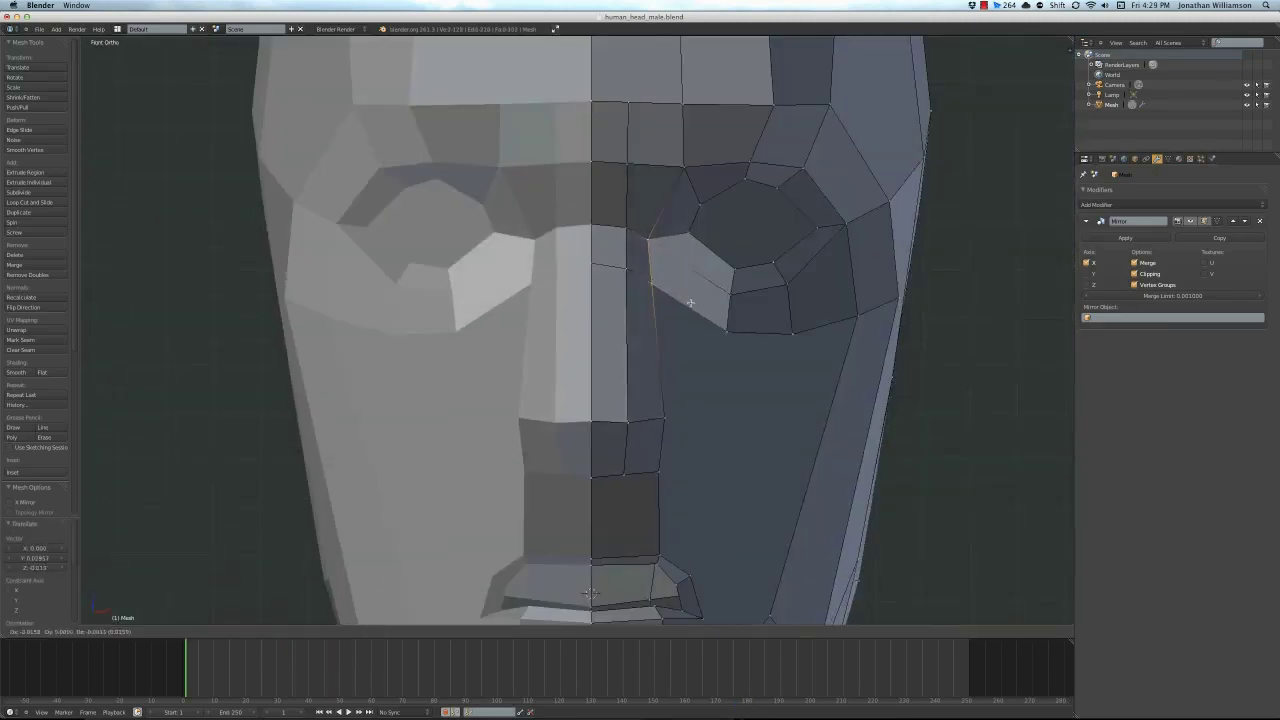
left_click(690, 302)
mouse_move(690, 302)
middle_mouse_down()
mouse_move(763, 294)
mouse_move(586, 286)
mouse_move(686, 343)
mouse_move(600, 380)
middle_mouse_up()
View the nose profile from the side in see-through wireframe
key("KP_1")
key("KP_3")
scroll(600, 380, "down", 3)
key("KP_3")
scroll(525, 416, "up", 3)
Extrude new nose faces and check them in solid shading
key("a")
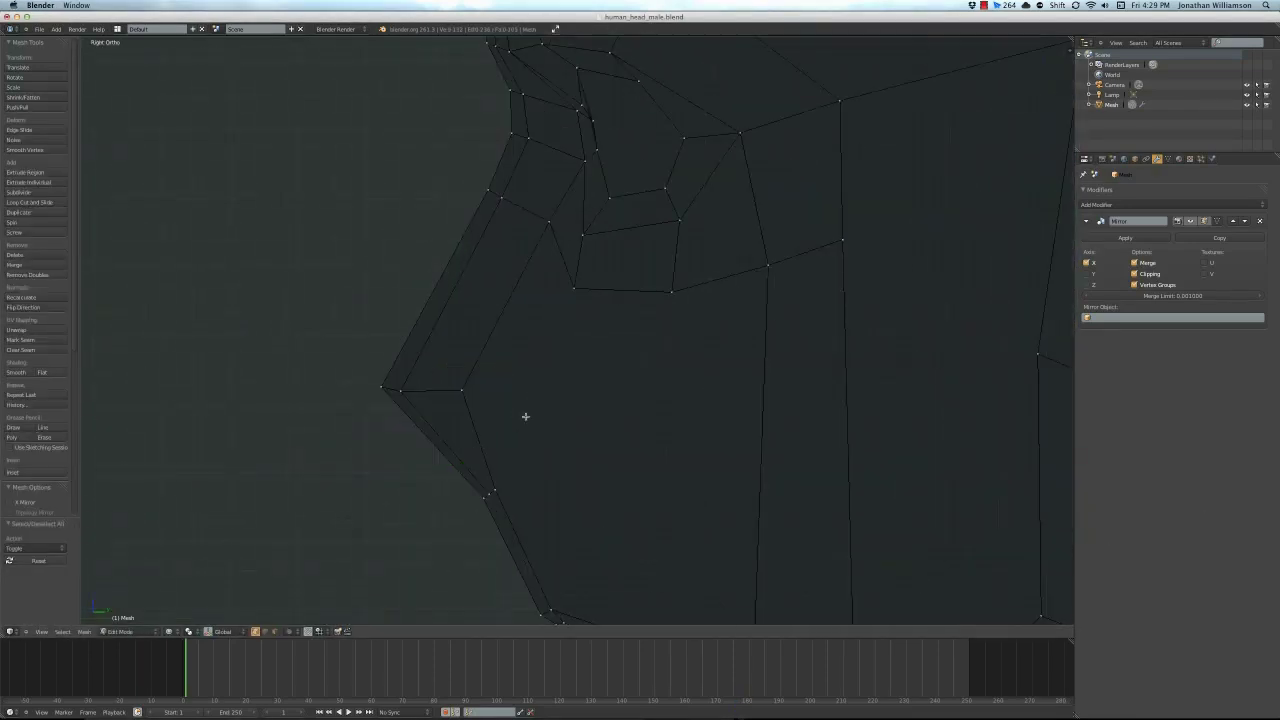
left_click(393, 484)
key("z")
middle_click_drag(393, 484, 520, 520)
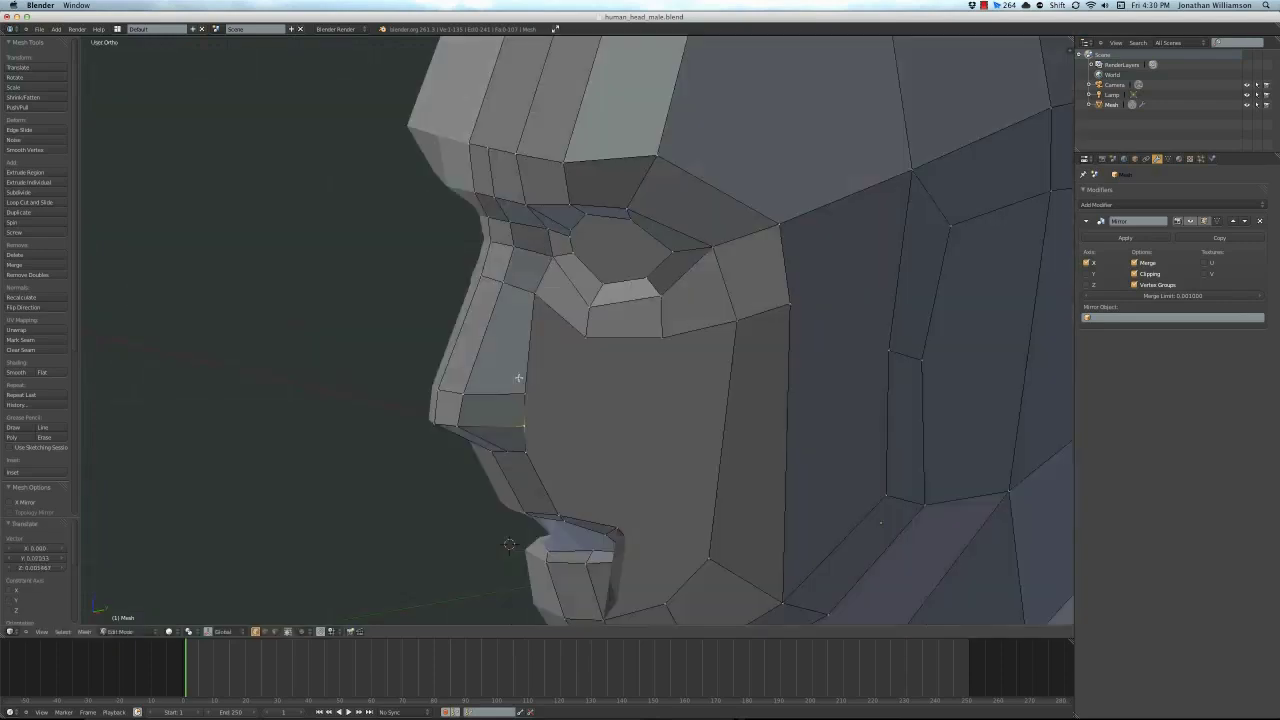
scroll(579, 549, "up", 3)
Dissolve the stray vertices near the mouth corner
left_click(290, 341)
key("KP_3")
key("z")
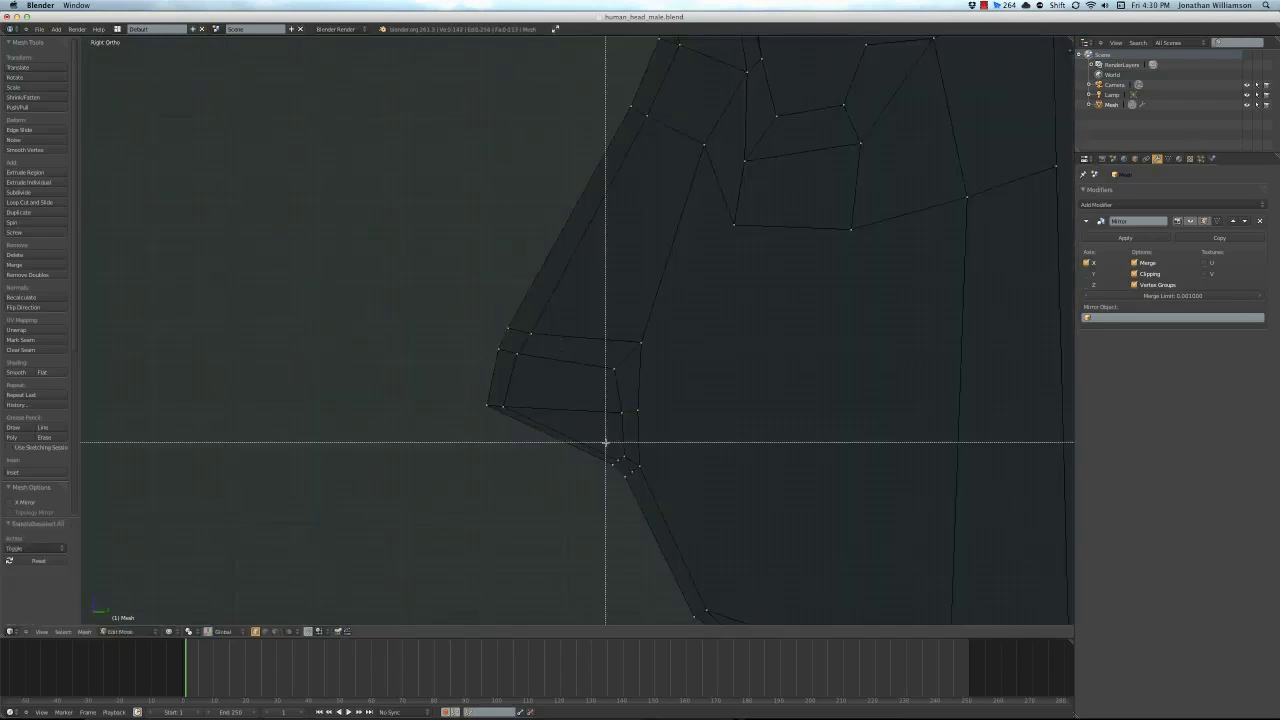
key("z")
mouse_move(605, 442)
middle_mouse_down()
mouse_move(689, 294)
mouse_move(652, 420)
mouse_move(497, 453)
mouse_move(560, 400)
mouse_move(606, 331)
middle_mouse_up()
scroll(634, 406, "down", 4)
scroll(497, 453, "up", 4)
Reposition the mouth-corner vertex
key("z")
key("g")
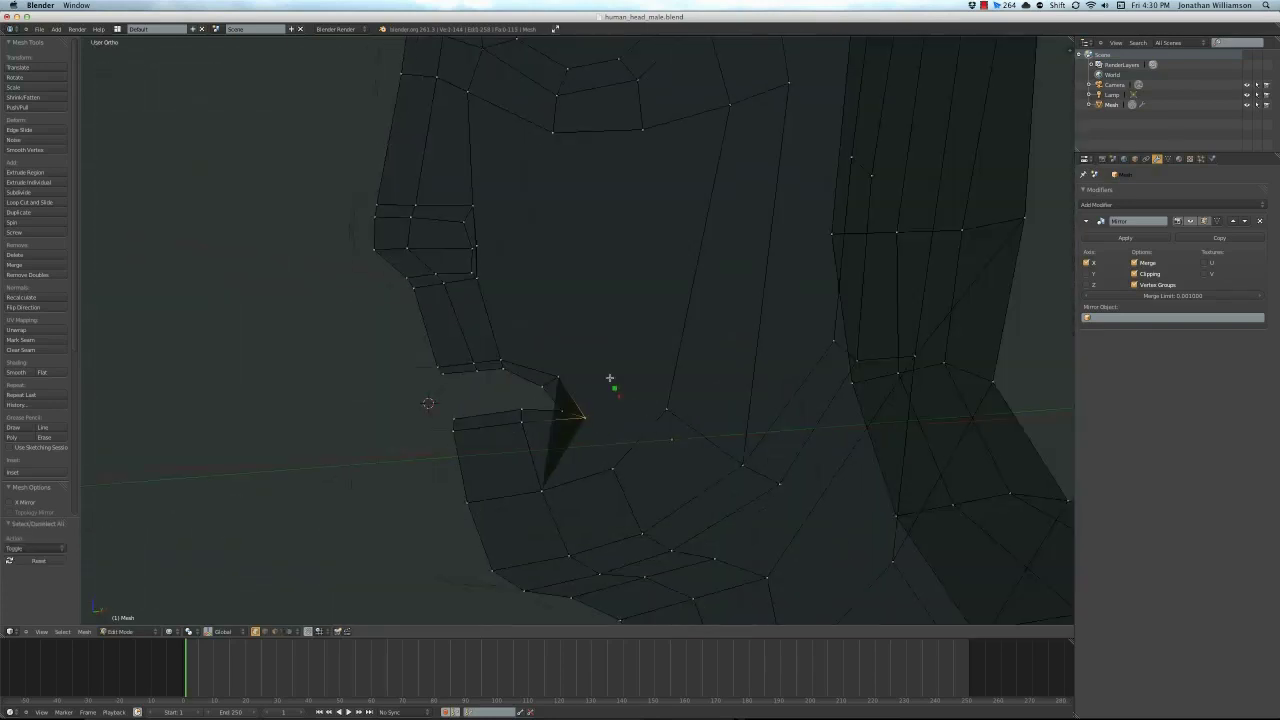
key("z")
scroll(563, 366, "up", 5)
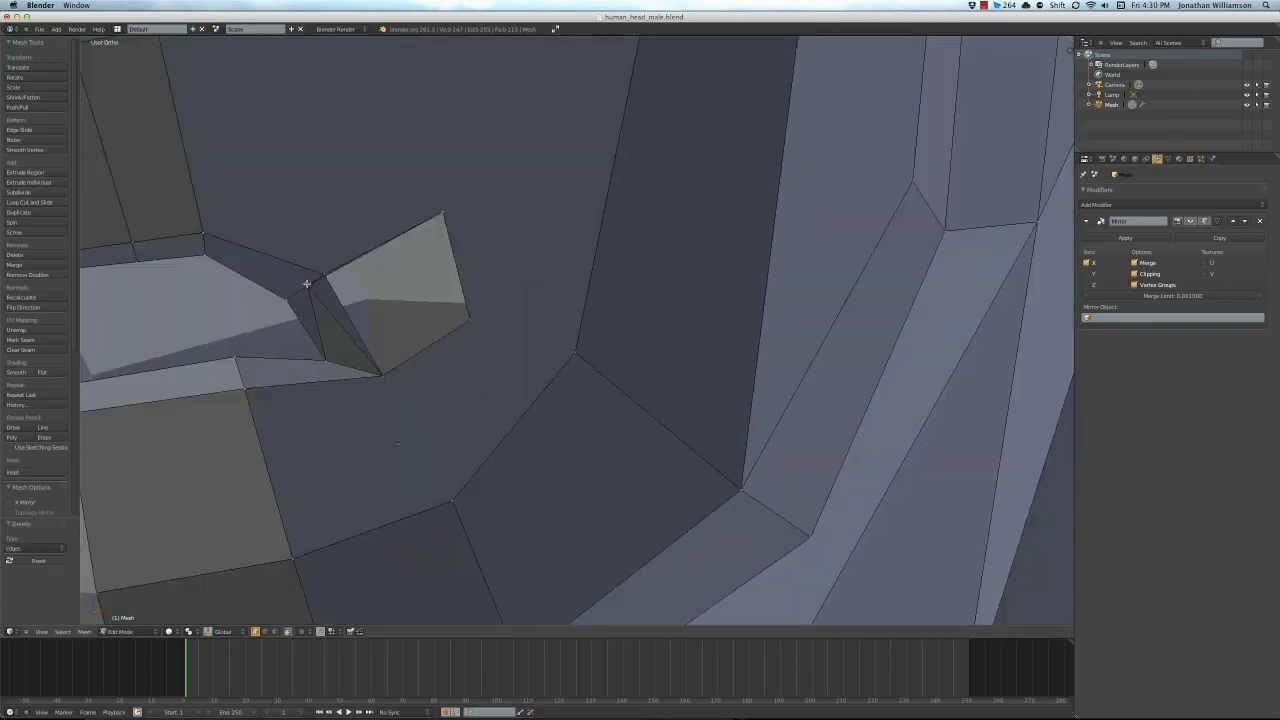
mouse_move(306, 284)
middle_mouse_down()
mouse_move(330, 316)
mouse_move(560, 330)
middle_mouse_up()
Delete the leftover edges at the mouth corner
key("x")
scroll(300, 305, "down", 5)
key("z")
key("z")
key("a")
scroll(541, 403, "up", 5)
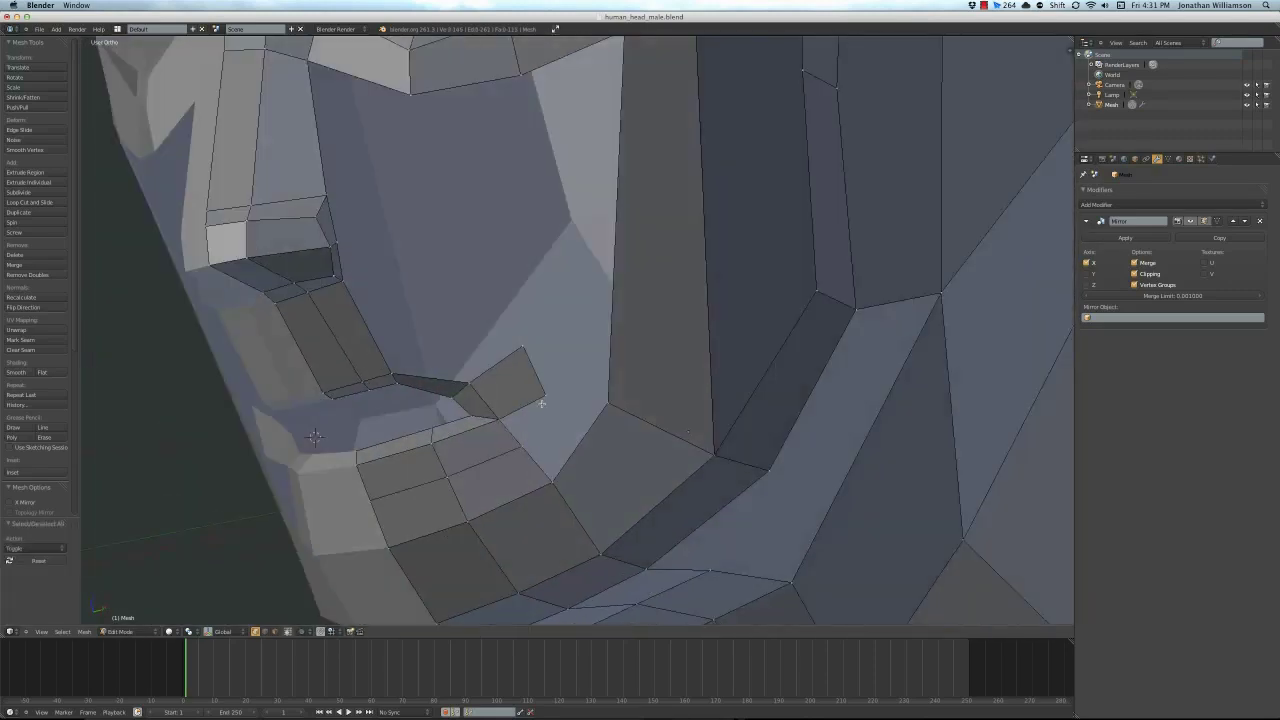
Add an edge loop across the upper lip and place the extruded faces
key("a")
key("a")
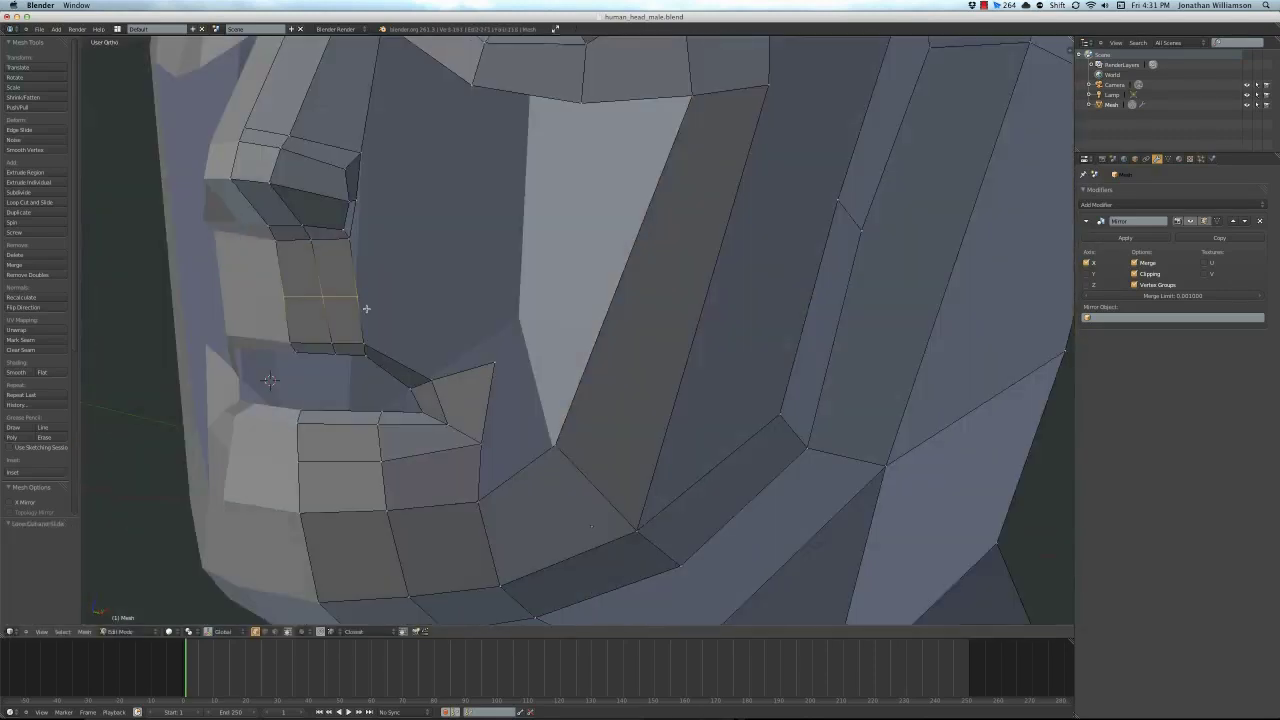
key("KP_3")
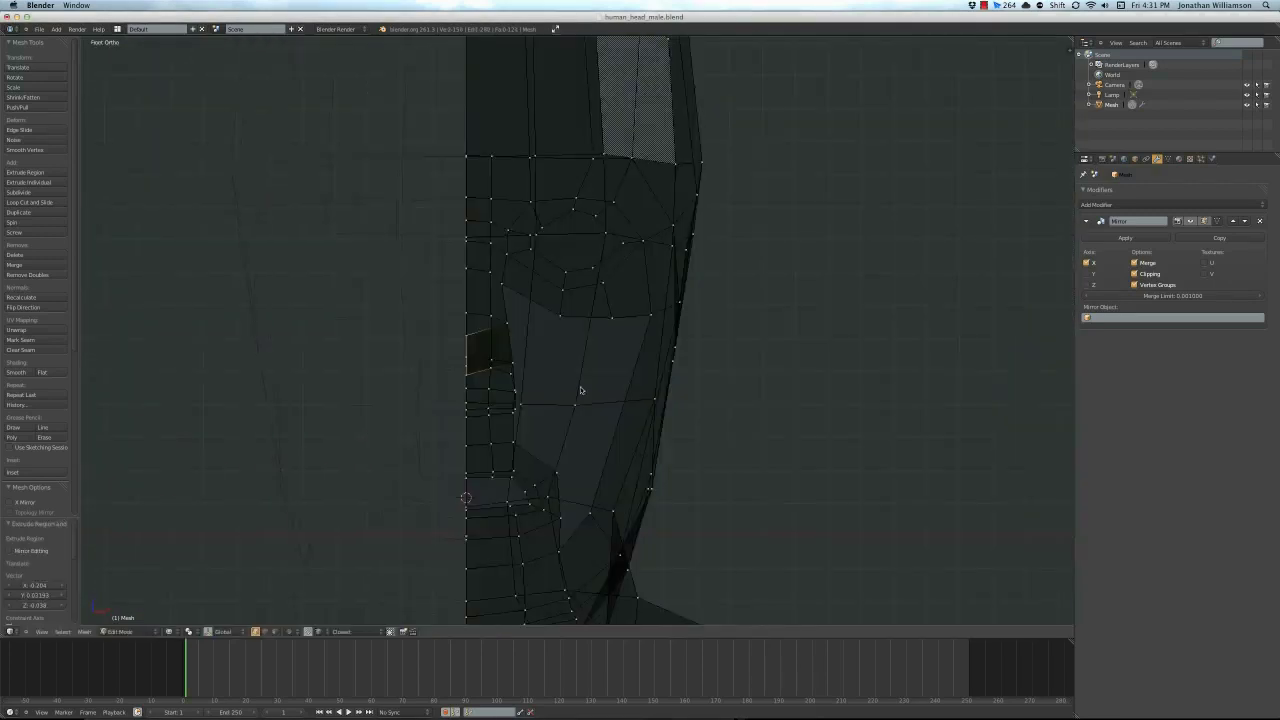
key("a")
middle_click_drag(677, 476, 673, 333)
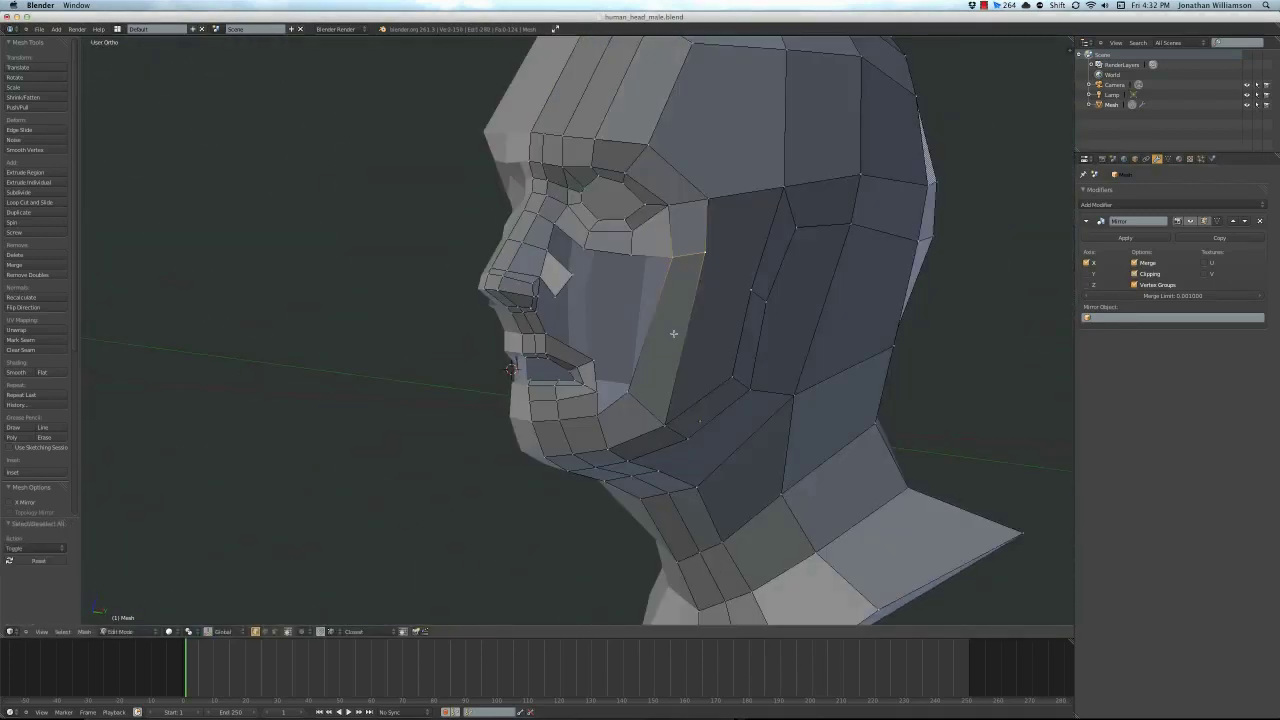
End the vertex move and inspect the mouth and cheek from the side
key("Escape")
middle_click_drag(619, 403, 620, 361)
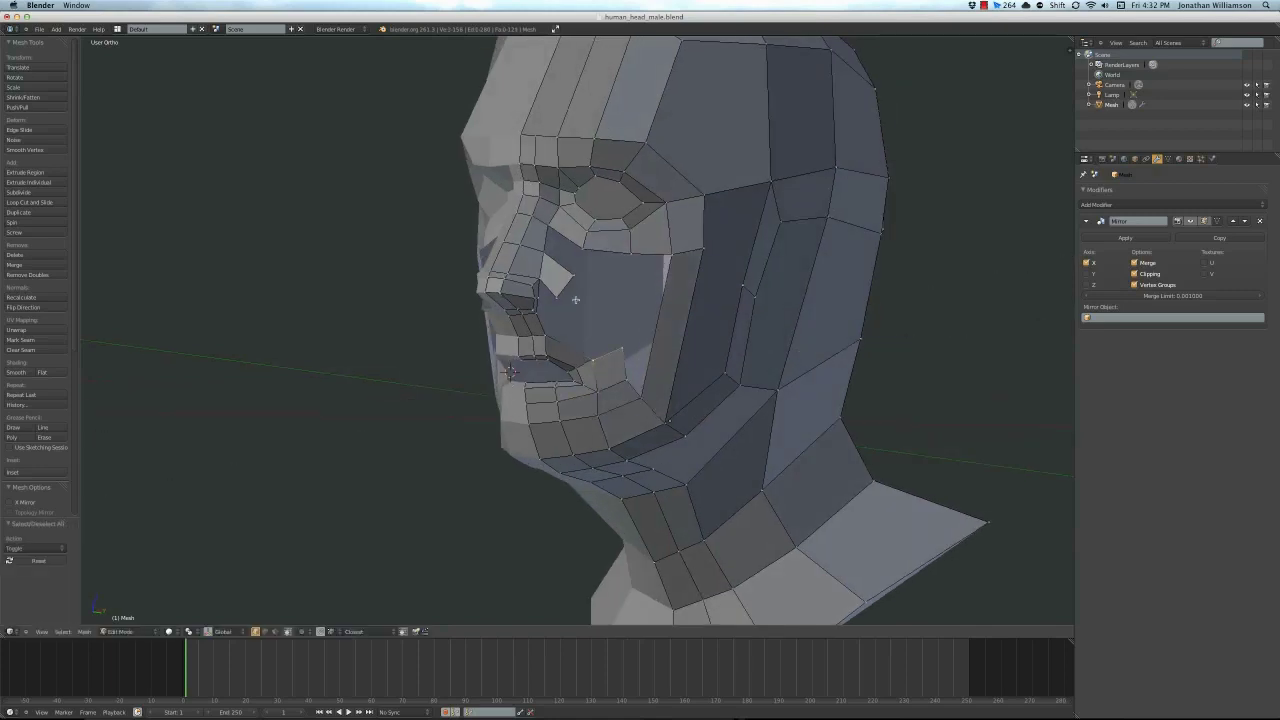
mouse_move(575, 299)
middle_mouse_down()
mouse_move(555, 370)
mouse_move(695, 483)
middle_mouse_up()
key("KP_1")
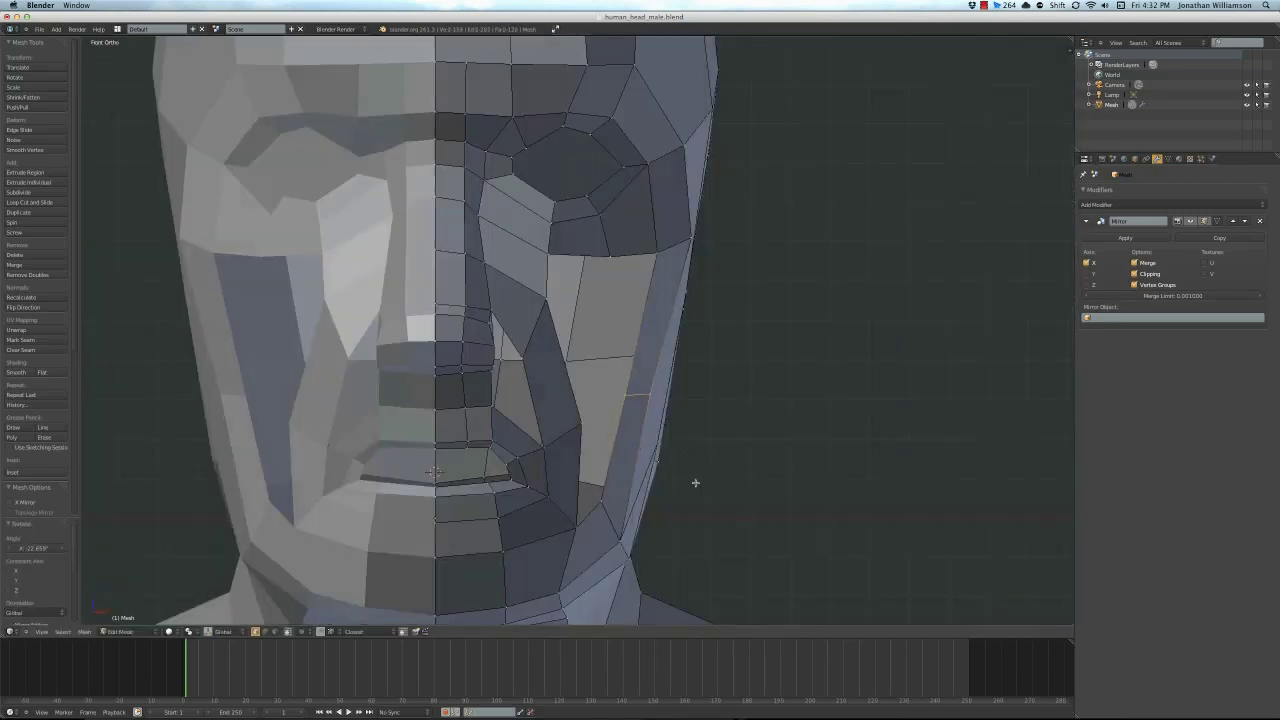
key("KP_3")
scroll(600, 413, "up", 5)
mouse_move(518, 240)
middle_mouse_down("shift")
mouse_move(606, 291)
mouse_move(440, 430)
mouse_move(560, 300)
middle_mouse_up("shift")
scroll(547, 310, "down", 4)
scroll(440, 430, "up", 3)
Move the cheek vertex in the side view
key("a")
key("w")
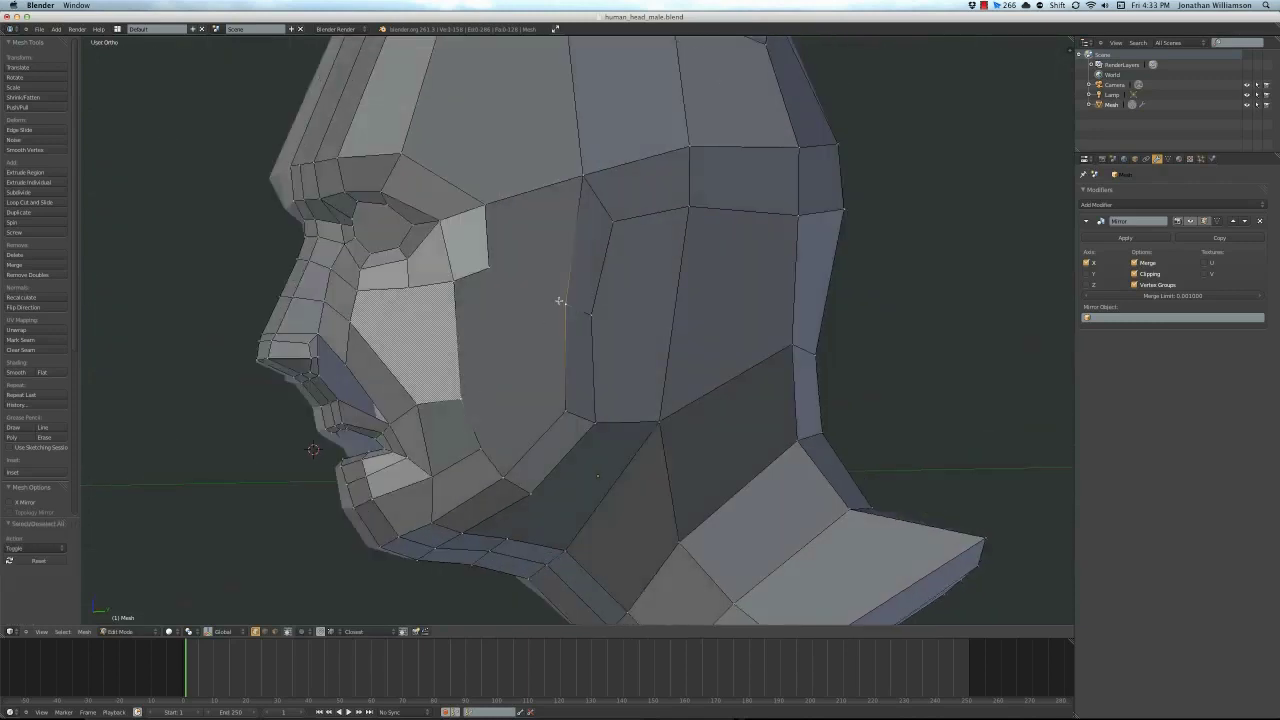
key("KP_3")
key("g")
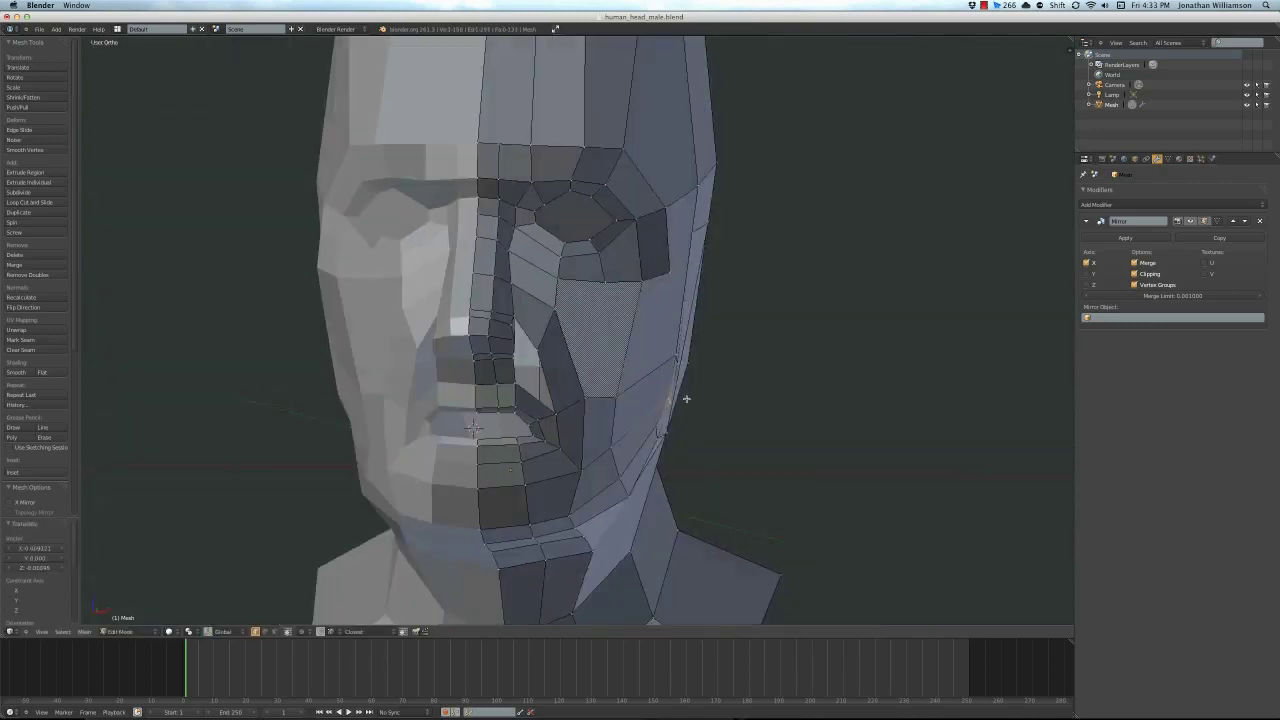
Edge Slide the cheek edge along the face
mouse_move(686, 399)
middle_mouse_down()
mouse_move(600, 363)
mouse_move(543, 491)
middle_mouse_up()
key("ctrl+e")
left_click(543, 491)
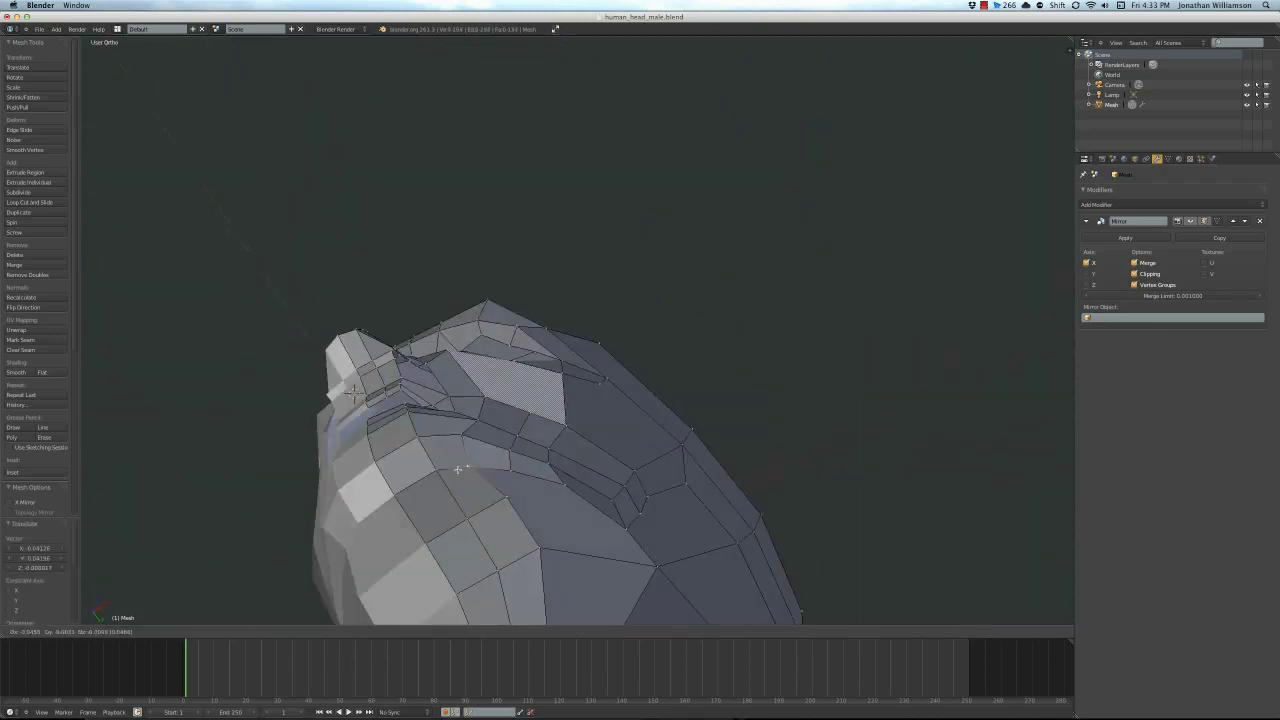
middle_click_drag(518, 435, 617, 263)
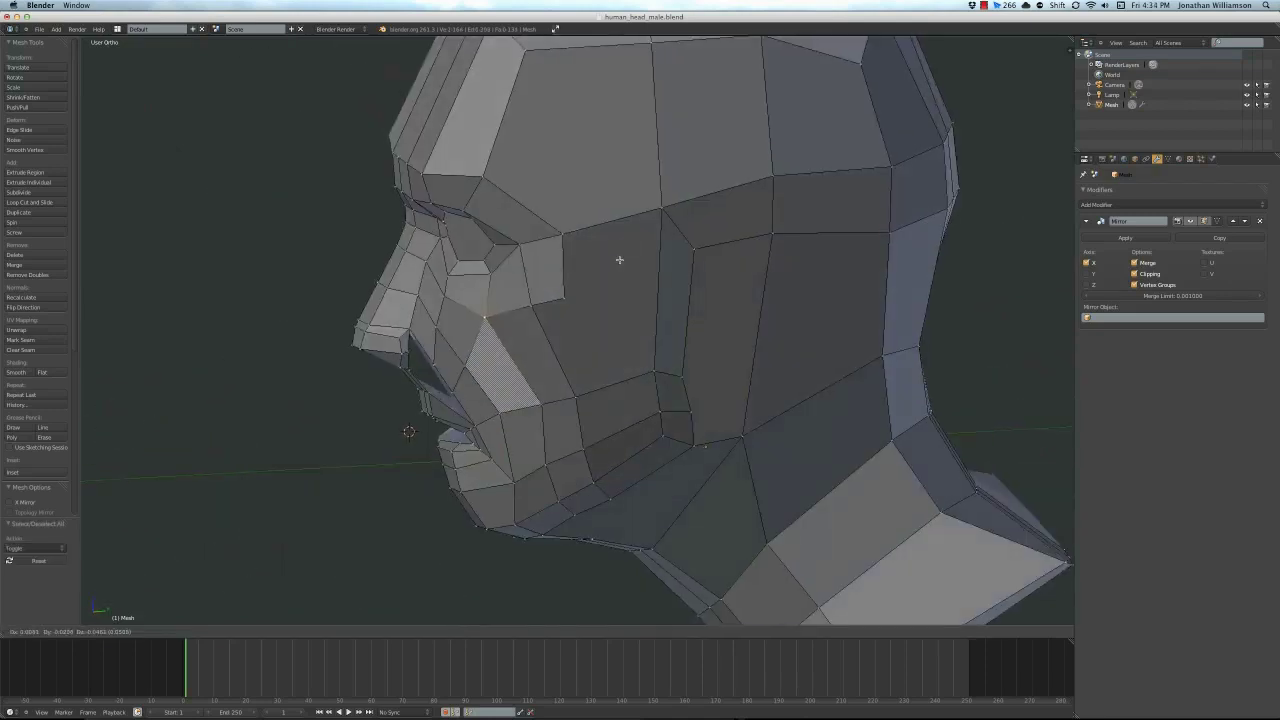
Move the vertices under the nose to shape the nostril opening
key("KP_1")
key("g")
left_click(528, 378)
scroll(528, 378, "up", 5)
mouse_move(497, 437)
middle_mouse_down()
mouse_move(487, 329)
mouse_move(414, 443)
mouse_move(357, 414)
mouse_move(500, 557)
mouse_move(645, 372)
mouse_move(583, 332)
mouse_move(532, 369)
middle_mouse_up()
key("a")
scroll(645, 372, "down", 3)
Add a loop cut across the forehead and join the two cheek vertices with J
key("ctrl+r")
scroll(583, 332, "down", 3)
scroll(514, 400, "up", 3)
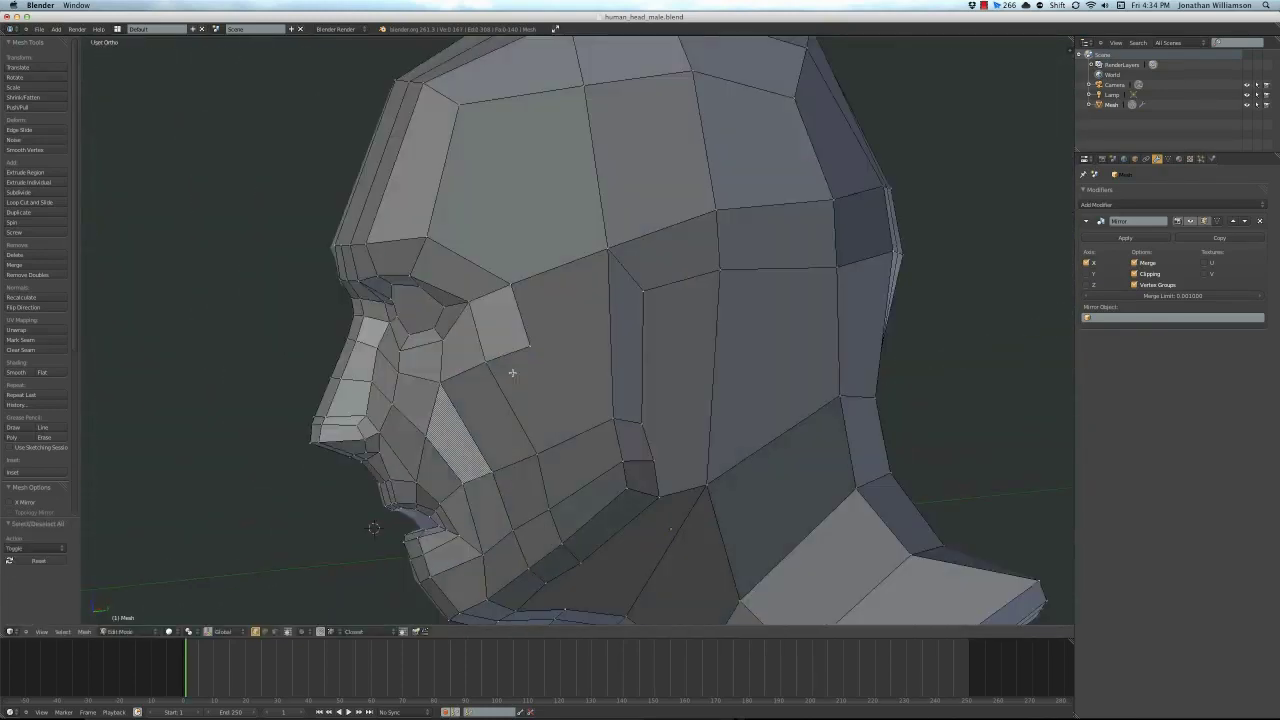
key("j")
scroll(493, 325, "down", 3)
mouse_move(493, 325)
middle_mouse_down()
mouse_move(470, 330)
mouse_move(492, 322)
middle_mouse_up()
scroll(470, 330, "up", 3)
scroll(492, 322, "up", 2)
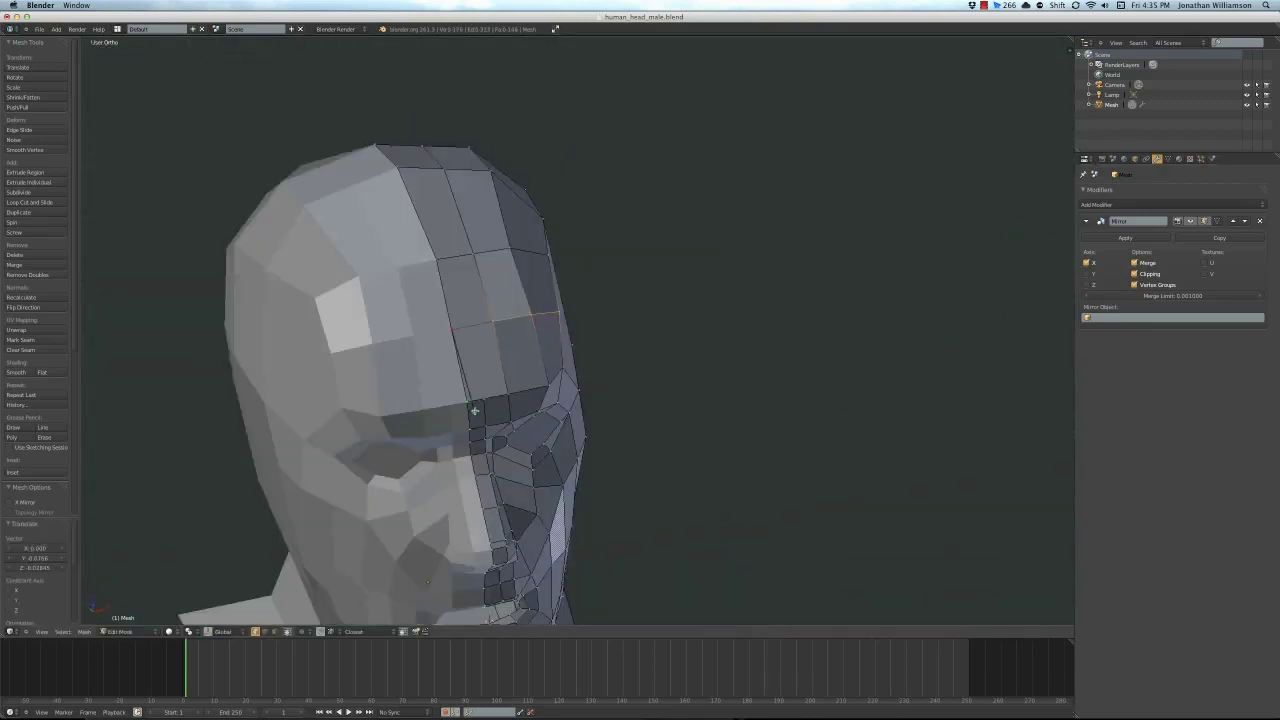
Dissolve the extra selected edges on the face from the front view
key("KP_1")
scroll(469, 326, "up", 2)
key("x")
left_click(430, 312)
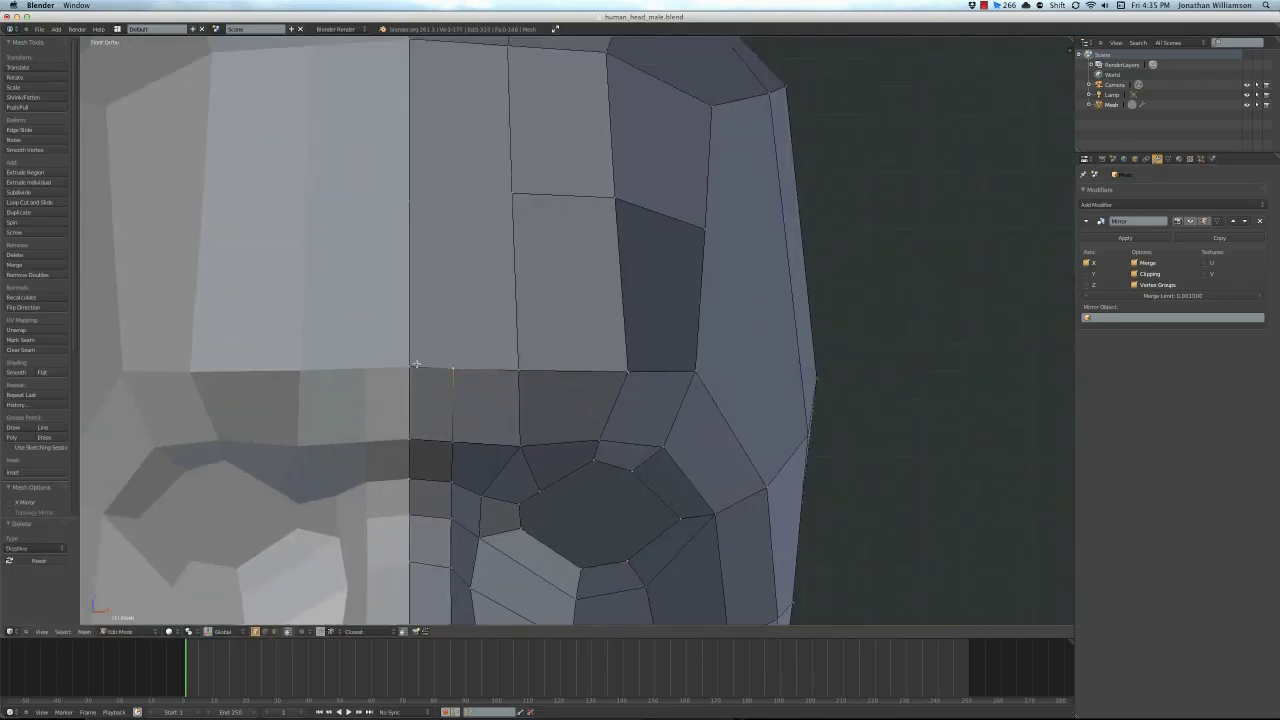
Add a new loop cut running around the eye region of the head
key("KP_3")
key("KP_1")
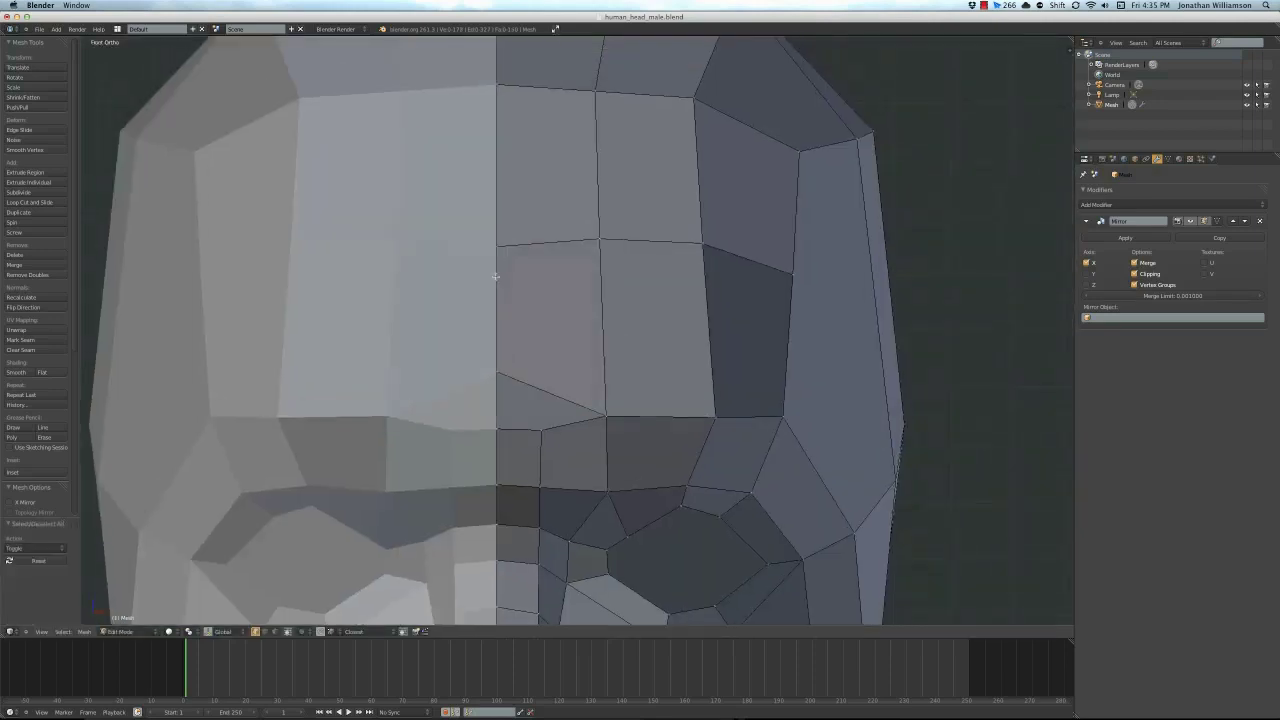
scroll(491, 274, "down", 3)
middle_click_drag(491, 274, 609, 300)
key("KP_3")
scroll(552, 377, "up", 3)
key("KP_1")
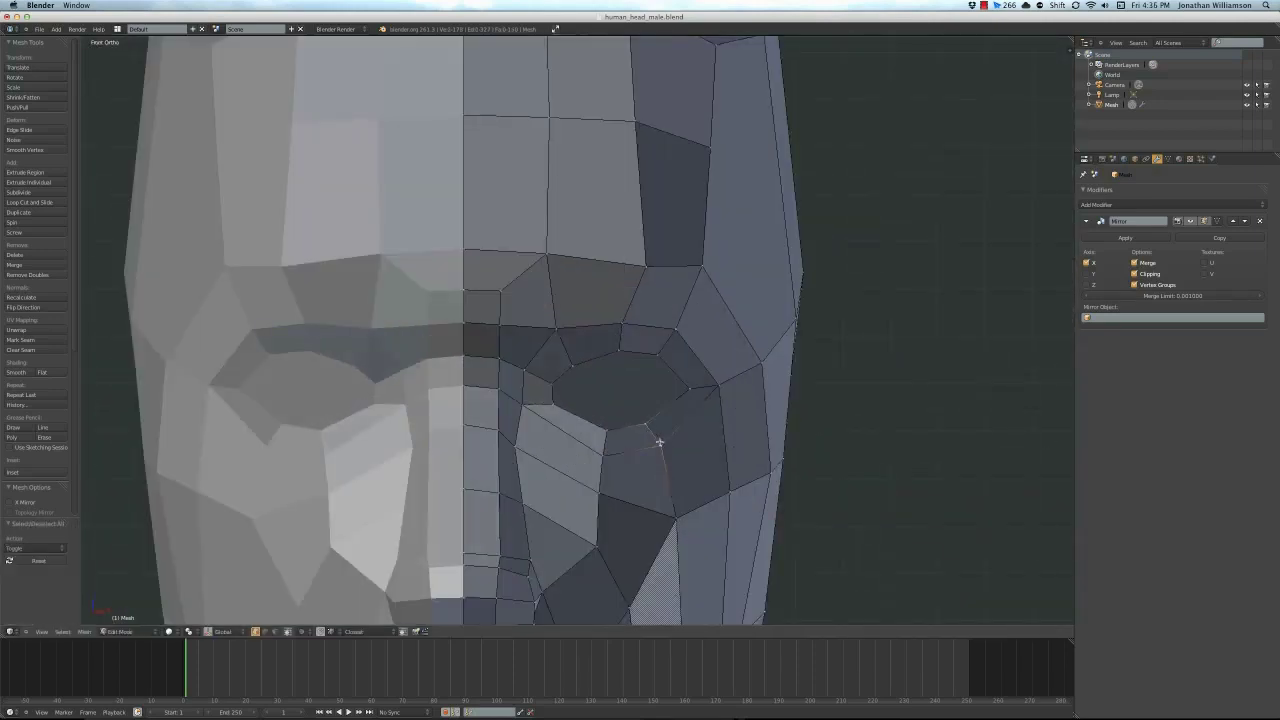
scroll(683, 452, "down", 3)
mouse_move(683, 452)
middle_mouse_down()
mouse_move(699, 368)
mouse_move(608, 401)
middle_mouse_up()
key("KP_3")
scroll(699, 368, "down", 2)
key("ctrl+r")
left_click(699, 368)
scroll(699, 368, "up", 3)
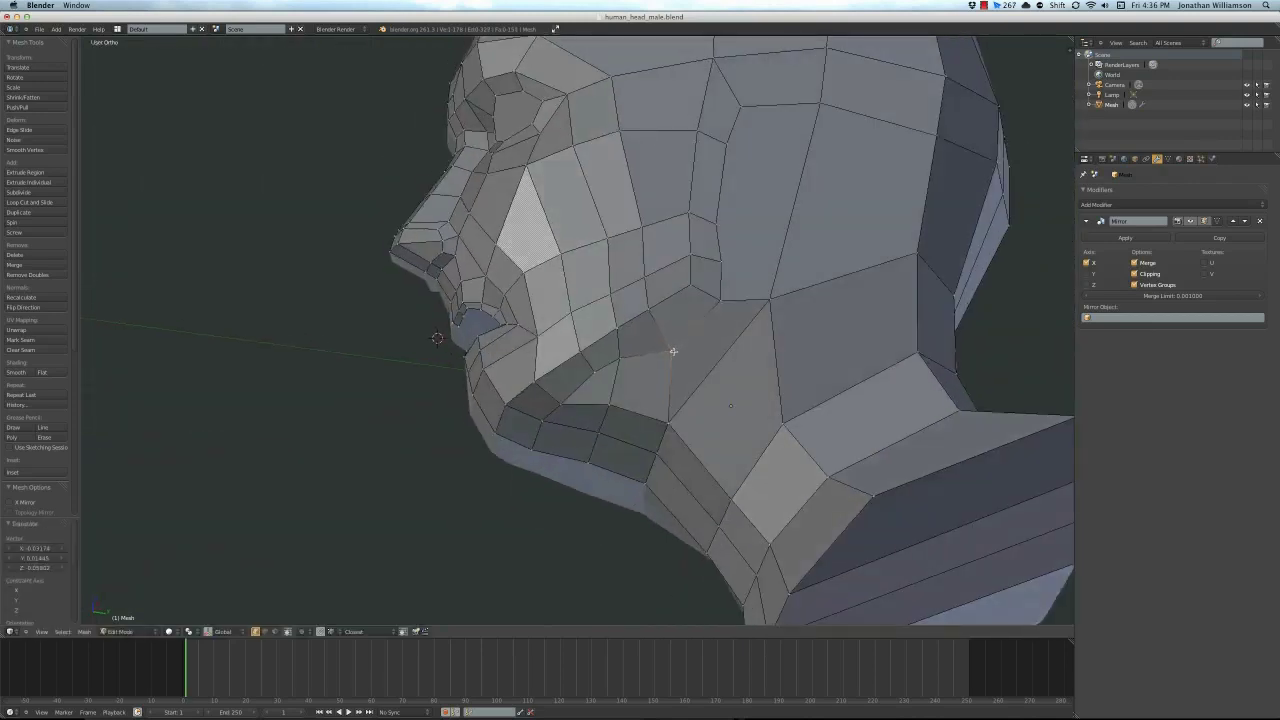
Dissolve the selected edge loop near the eye from a three-quarter view
key("a")
key("KP_3")
scroll(670, 370, "down", 3)
scroll(665, 385, "up", 3)
scroll(662, 397, "down", 2)
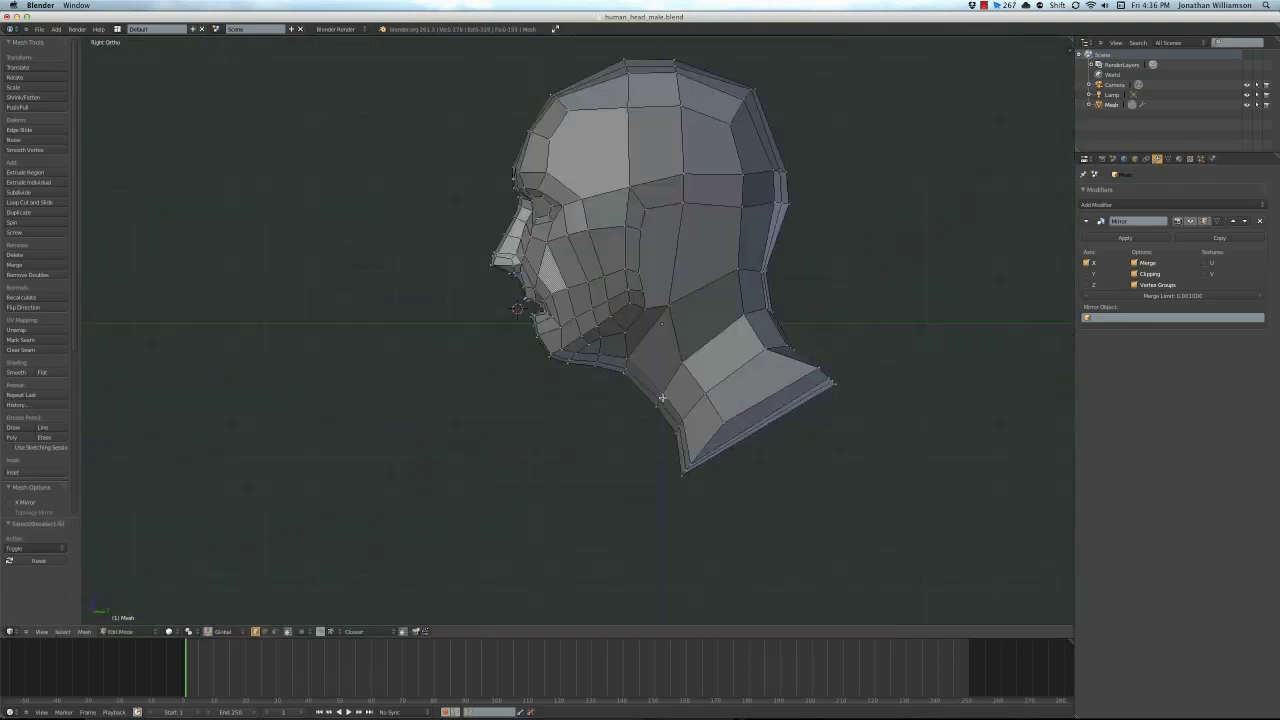
scroll(662, 397, "up", 3)
scroll(574, 251, "down", 3)
middle_click_drag(574, 251, 551, 446)
key("x")
left_click(540, 352)
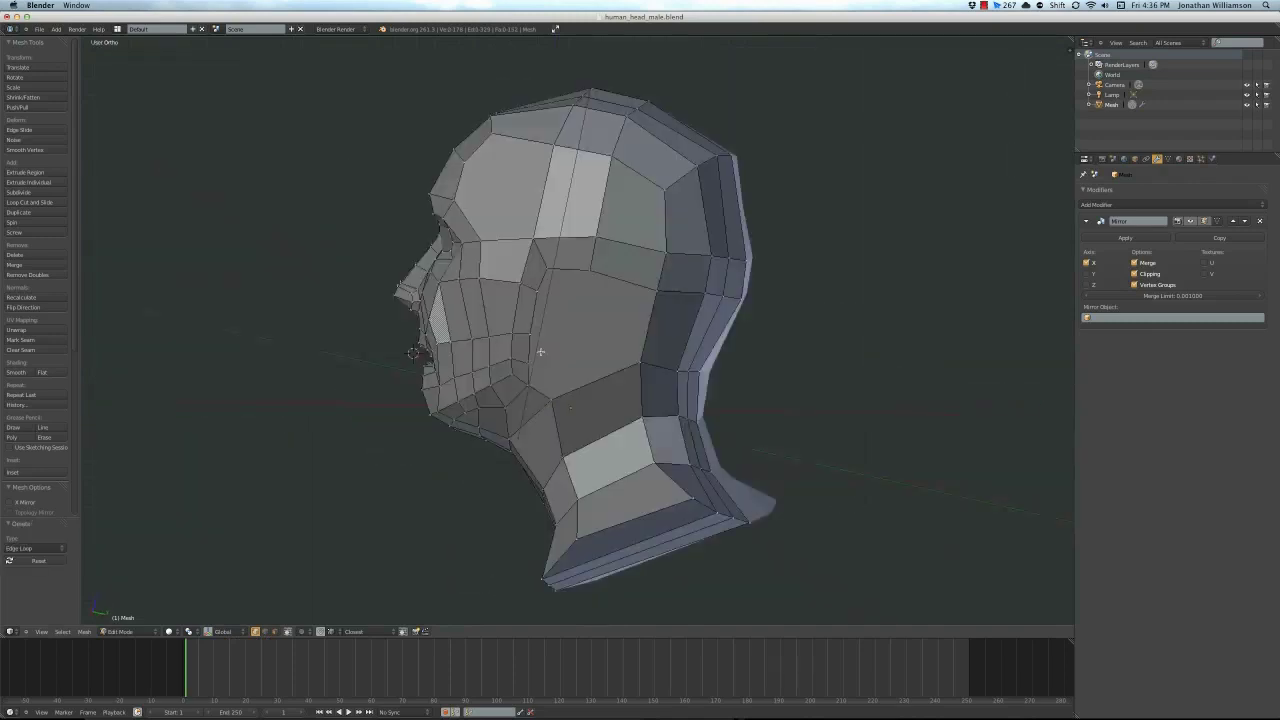
Deselect everything and return to the front view of the face
key("a")
middle_click_drag(540, 352, 570, 320)
scroll(580, 310, "up", 3)
key("KP_1")
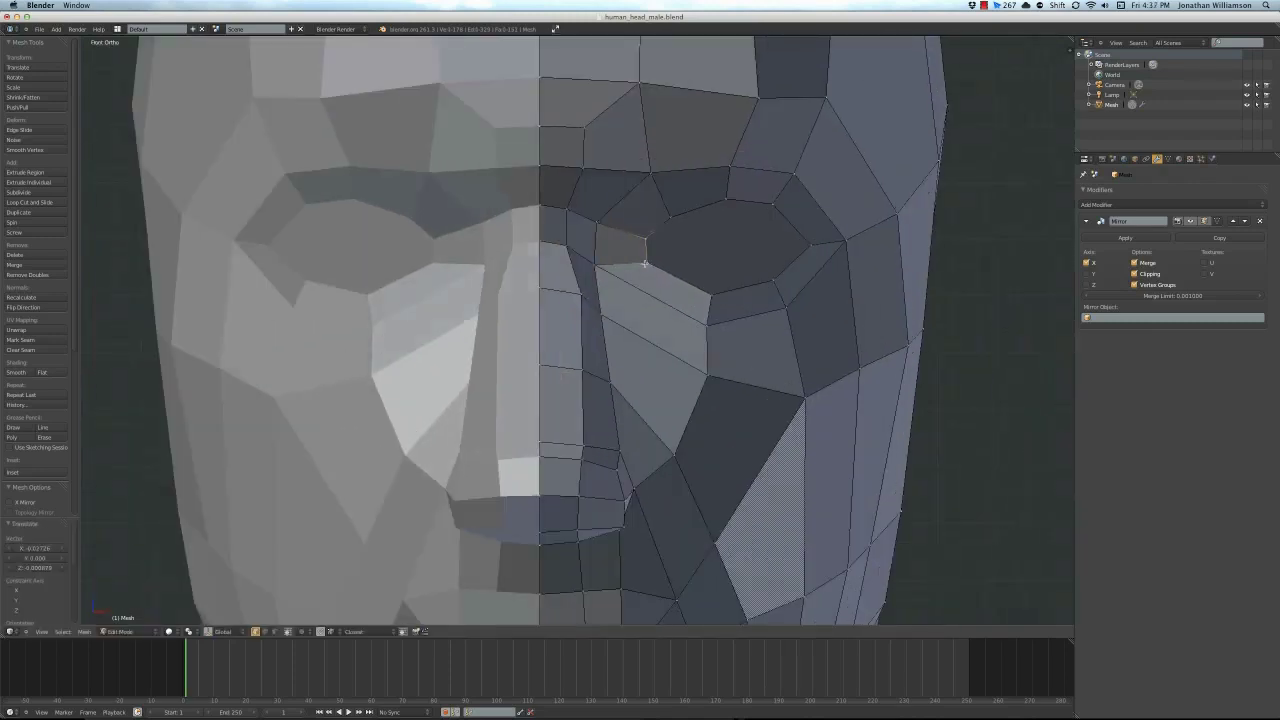
Clear the eye selection and add a loop cut below the eye
key("a")
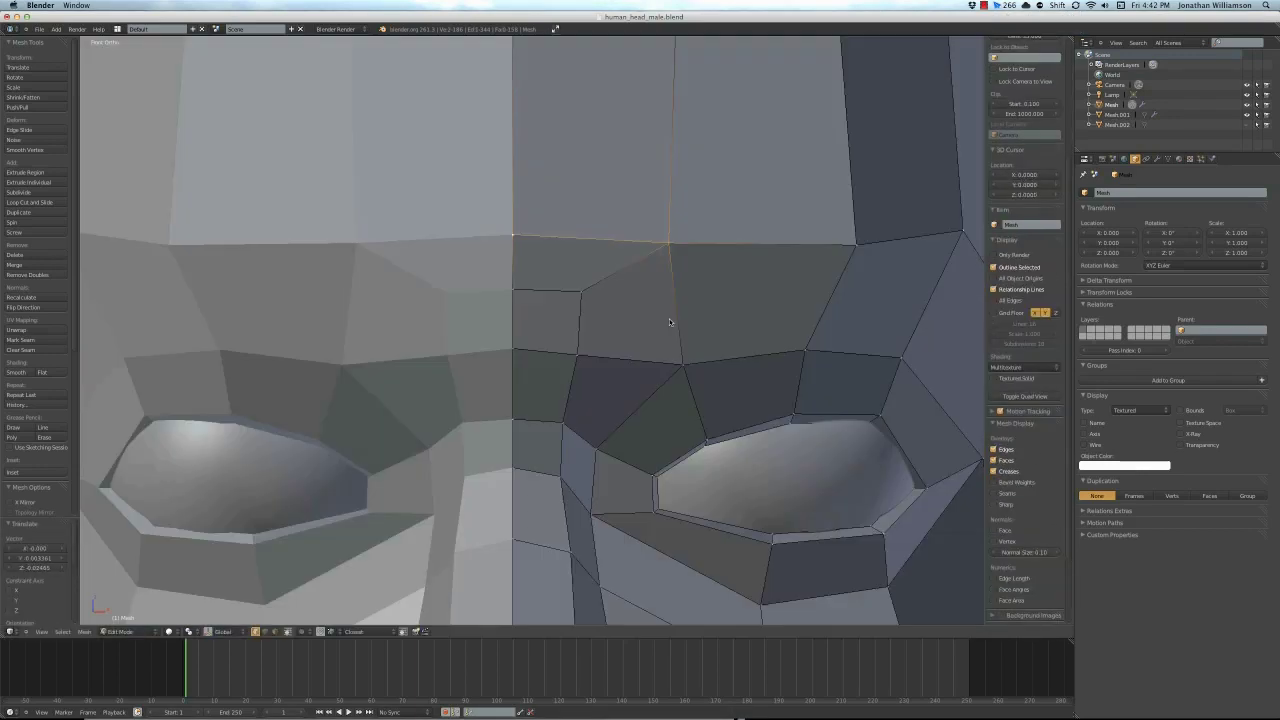
scroll(670, 321, "down", 4)
key("a")
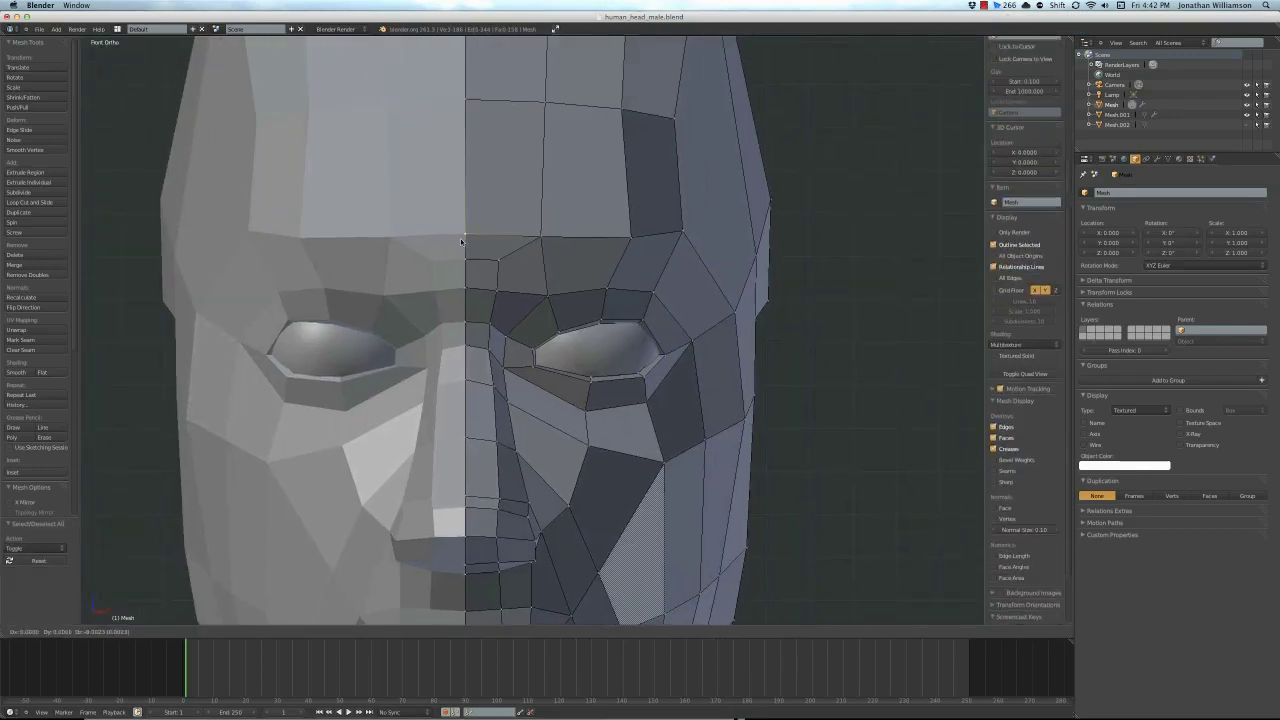
scroll(638, 233, "up", 3)
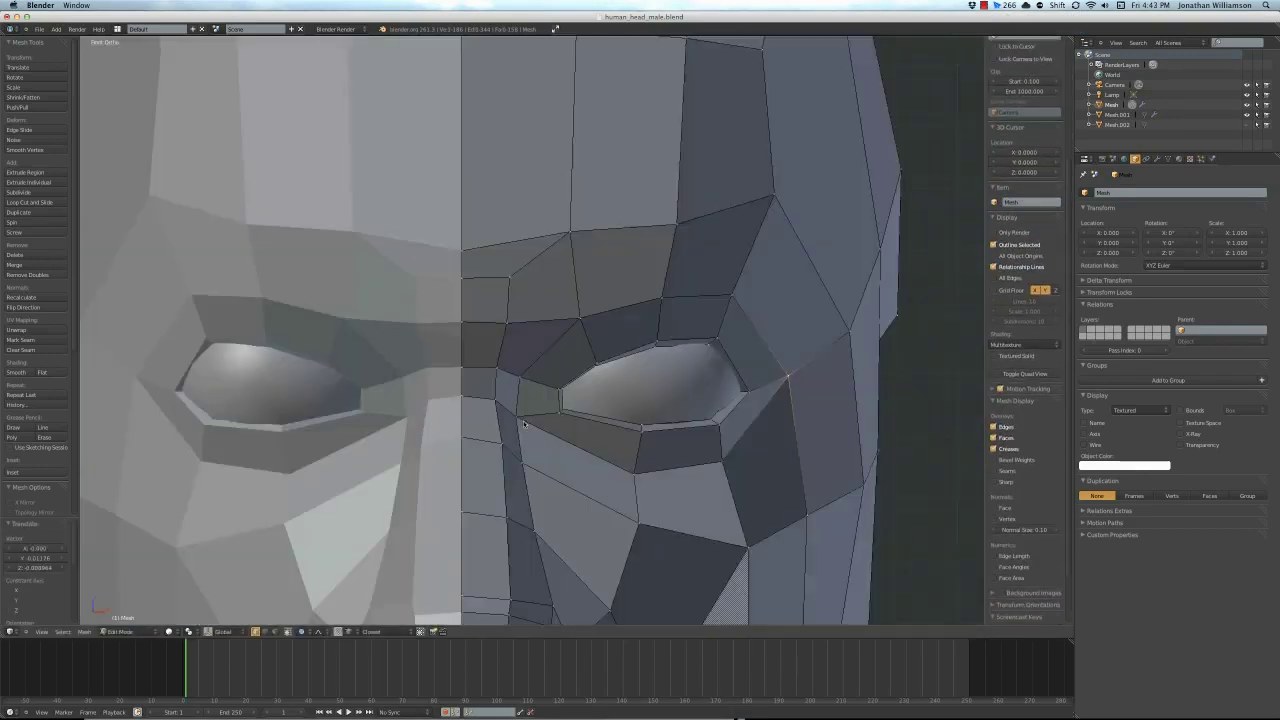
key("a")
middle_click_drag(604, 430, 645, 358)
scroll(645, 358, "up", 2)
key("ctrl+r")
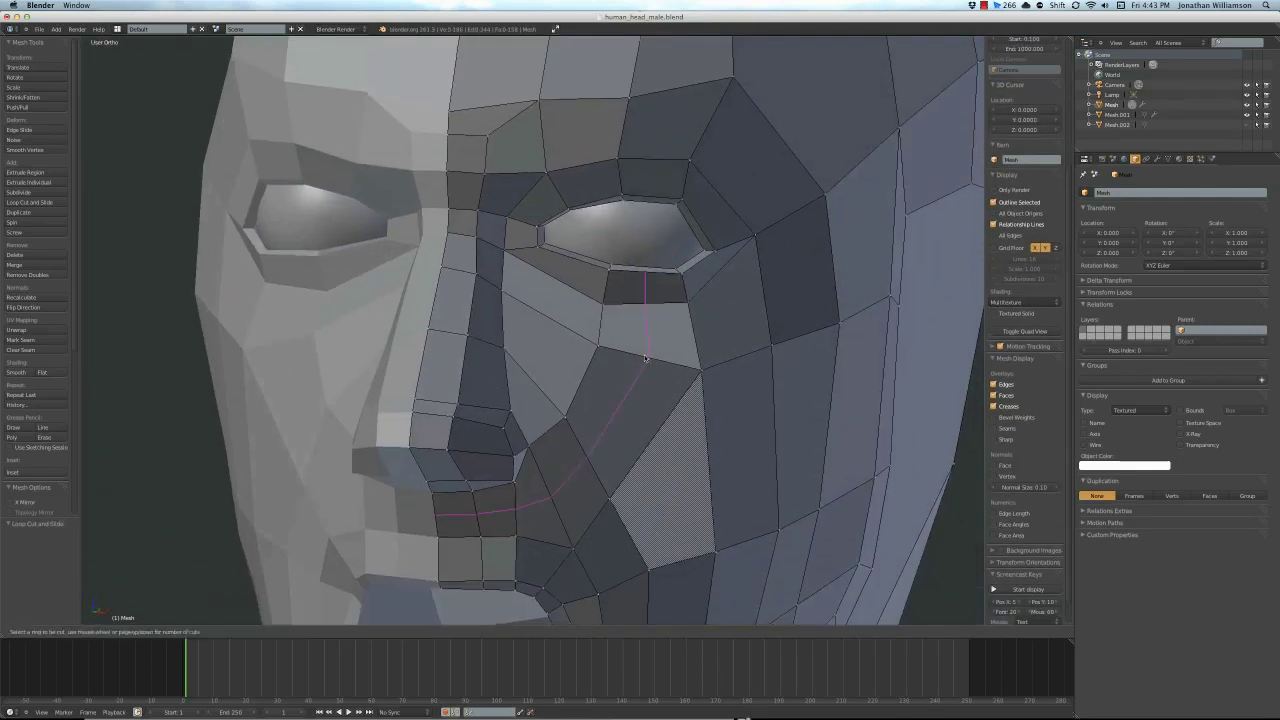
left_click(538, 440)
Move a face at the eye's outer corner along the Y axis to deepen the socket
key("KP_1")
scroll(622, 290, "up", 2)
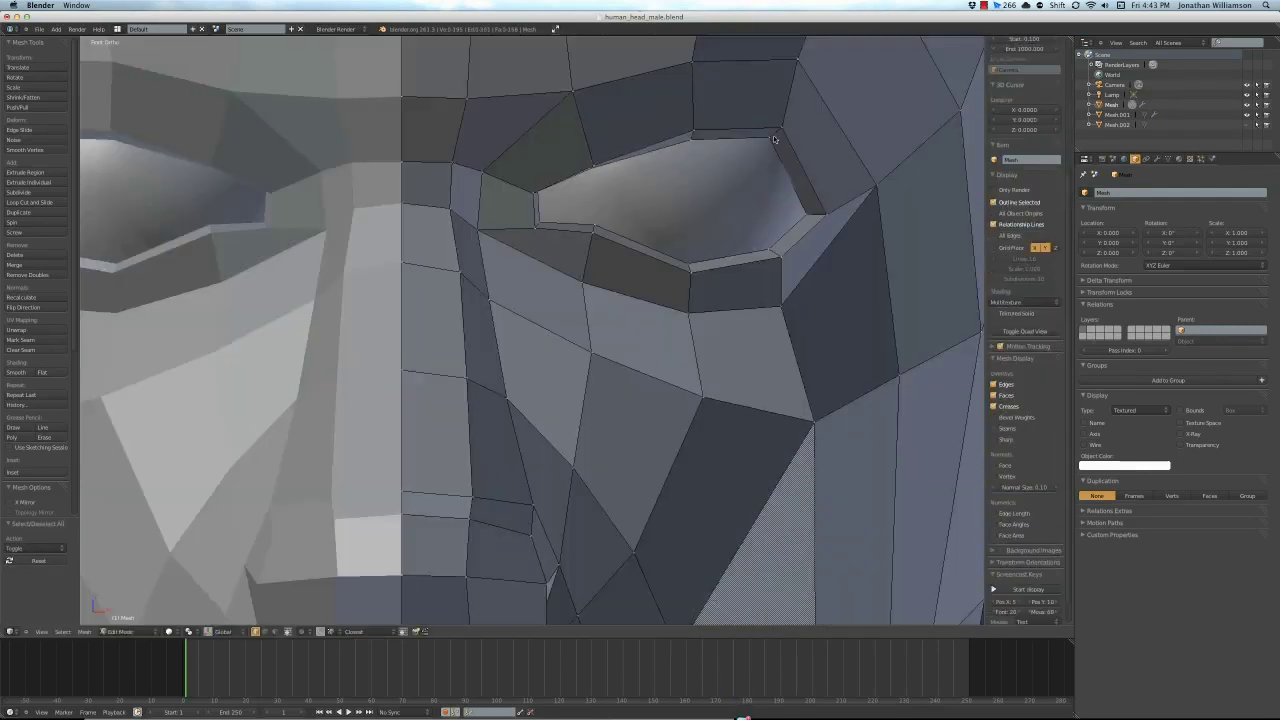
middle_click_drag(716, 296, 504, 305)
right_click(436, 238)
key("g")
key("y")
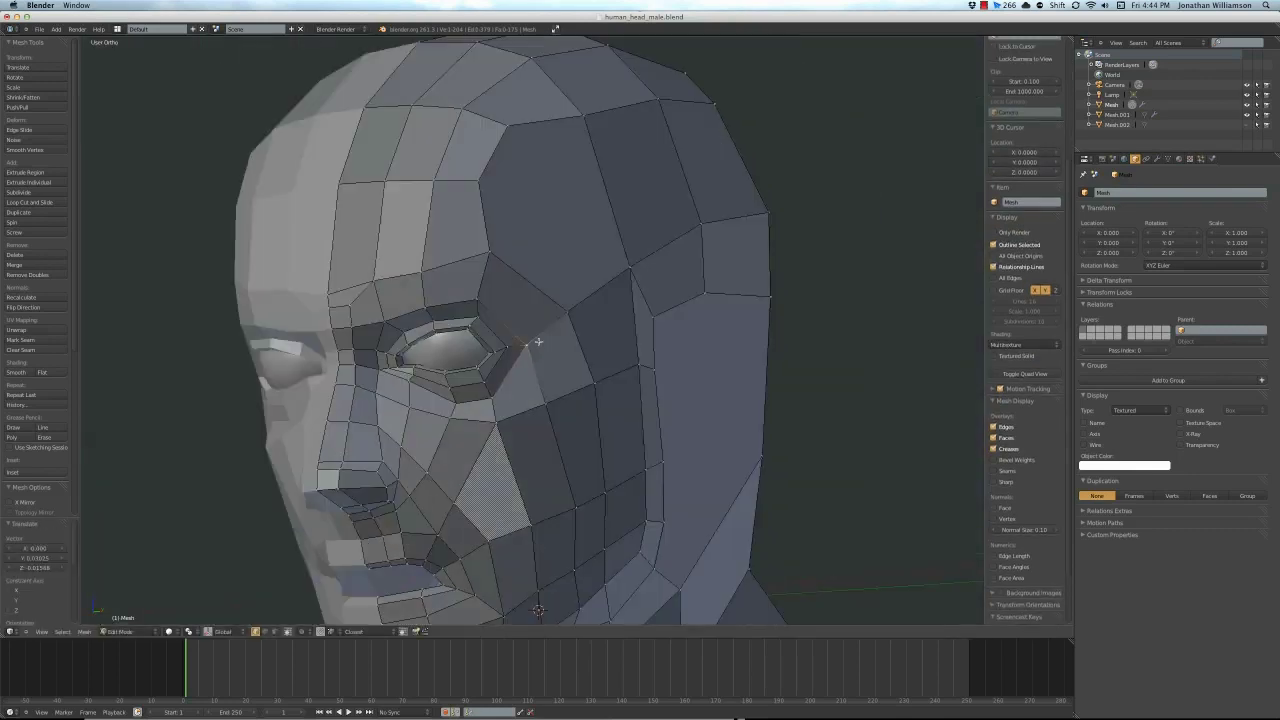
Select an edge loop around the eye, check it from the side, then deselect all
right_click(546, 328, "alt")
key("KP_3")
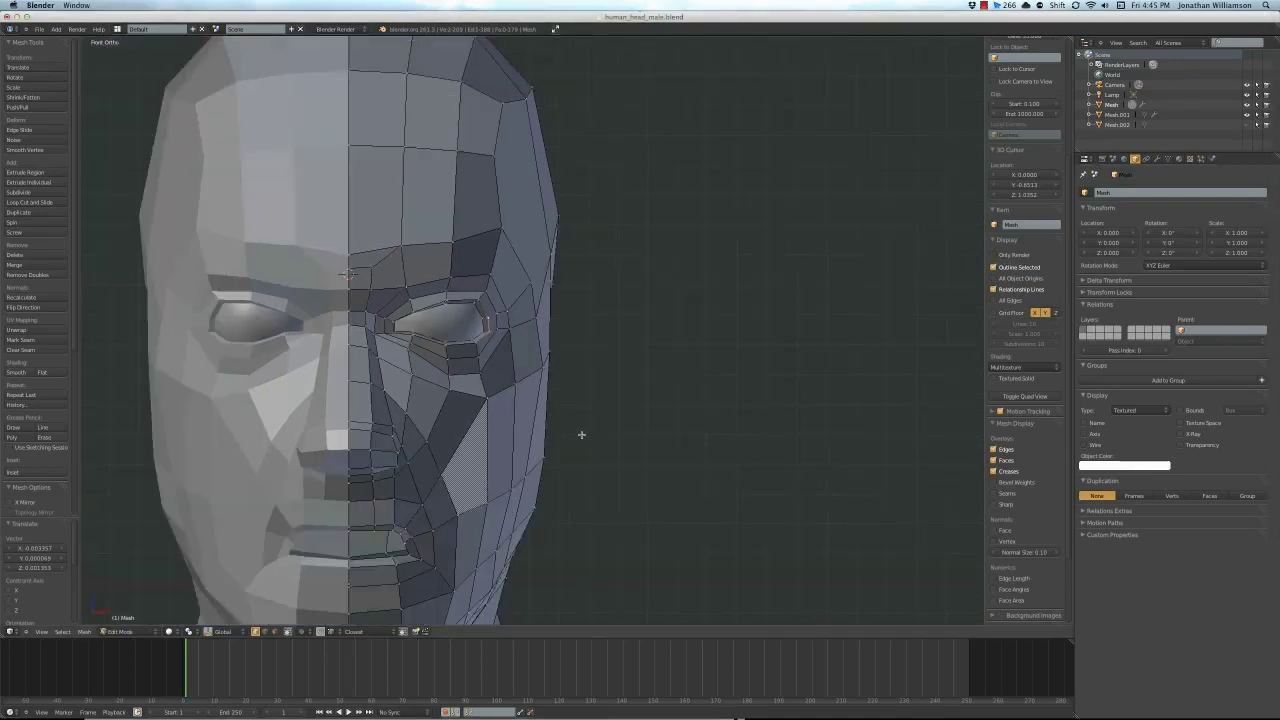
key("a")
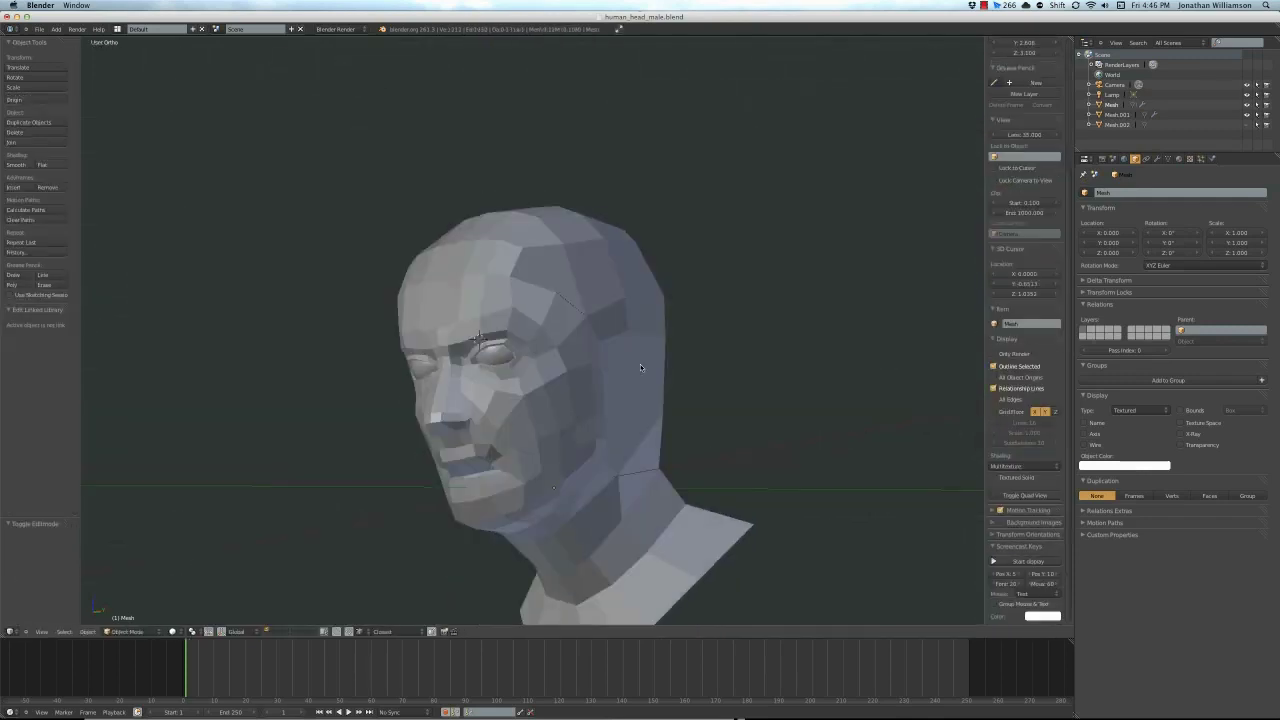
Rip a vertex open on the side of the head and reposition the slit edge
key("KP_3")
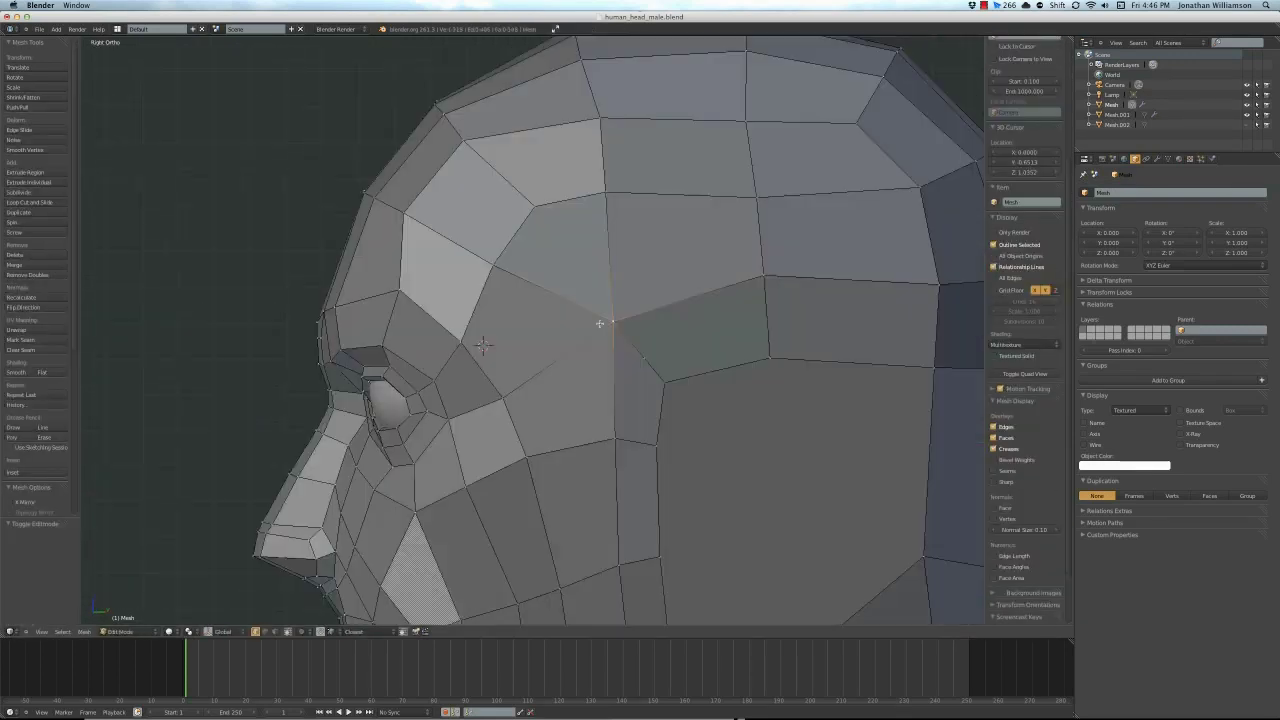
key("v")
scroll(600, 363, "down", 3)
scroll(610, 363, "up", 2)
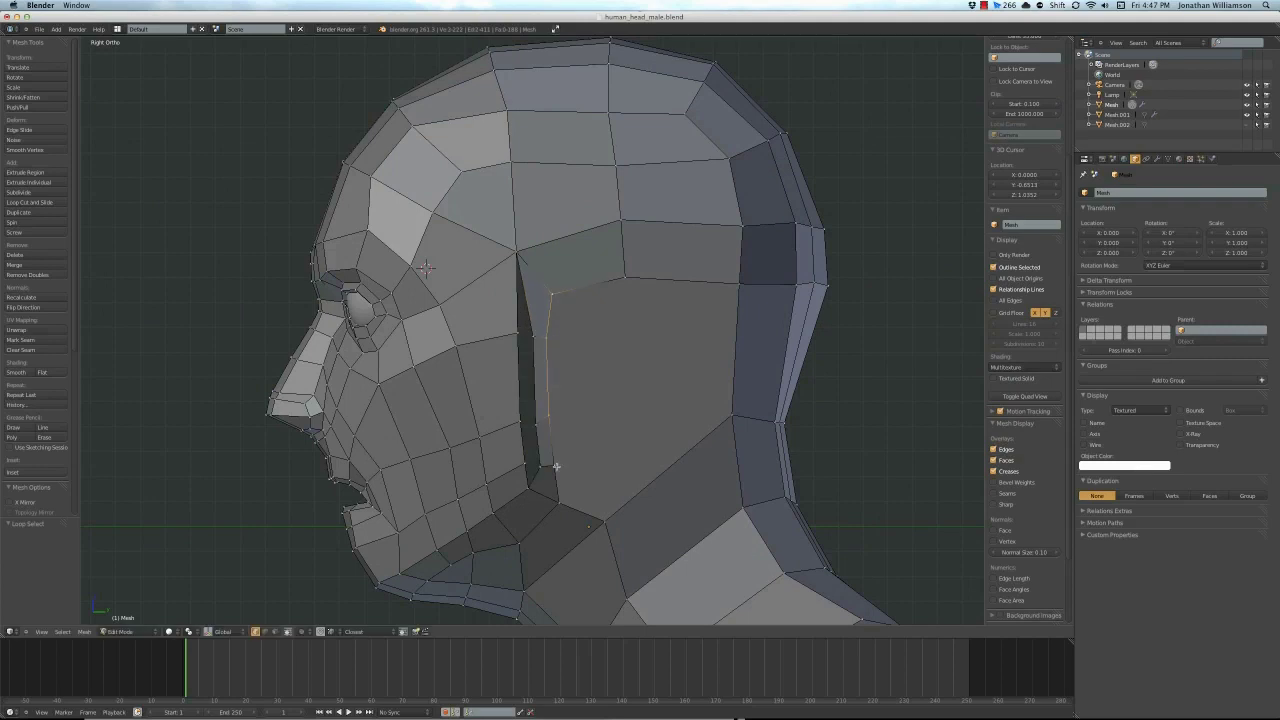
key("g")
key("g")
left_click(515, 391)
Reposition a cheek vertex on the head mesh
key("a")
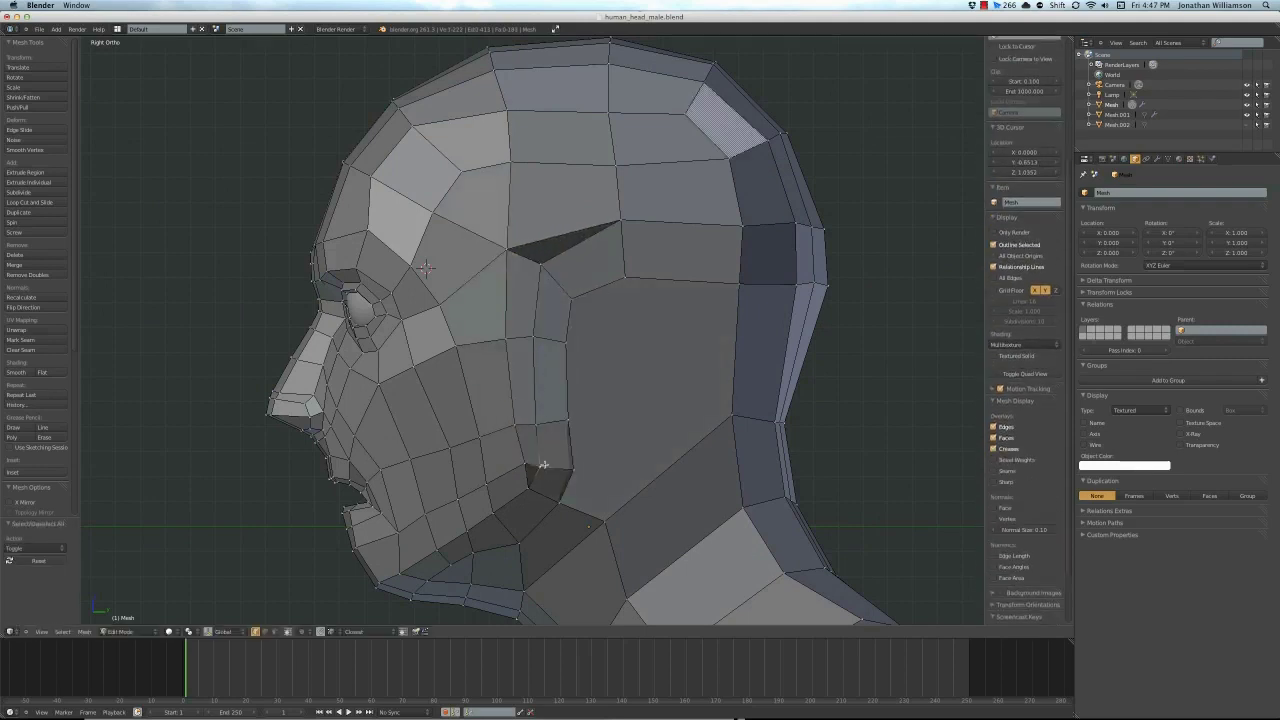
key("a")
key("a")
scroll(533, 490, "up", 3)
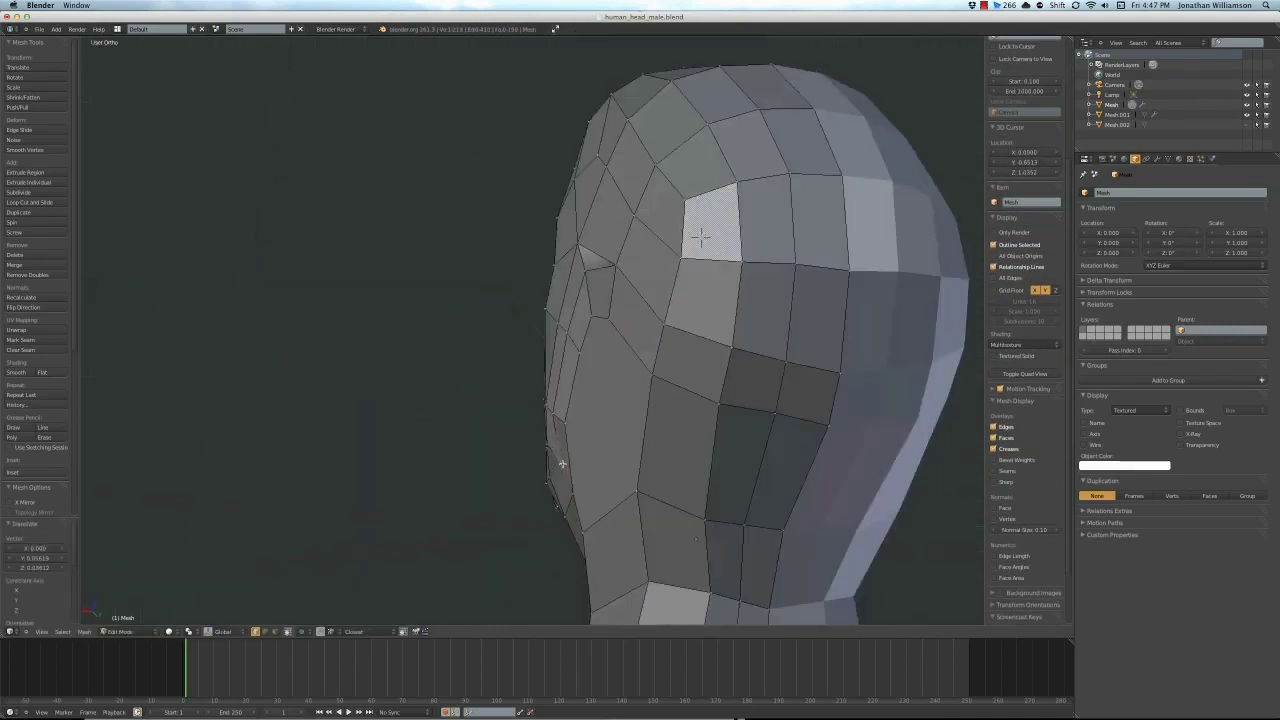
scroll(700, 358, "up", 2)
key("g")
left_click(700, 358)
scroll(700, 358, "down", 2)
scroll(586, 366, "up", 1)
Inspect edge loops on the upper head and brow in wireframe
right_click(755, 357, "alt")
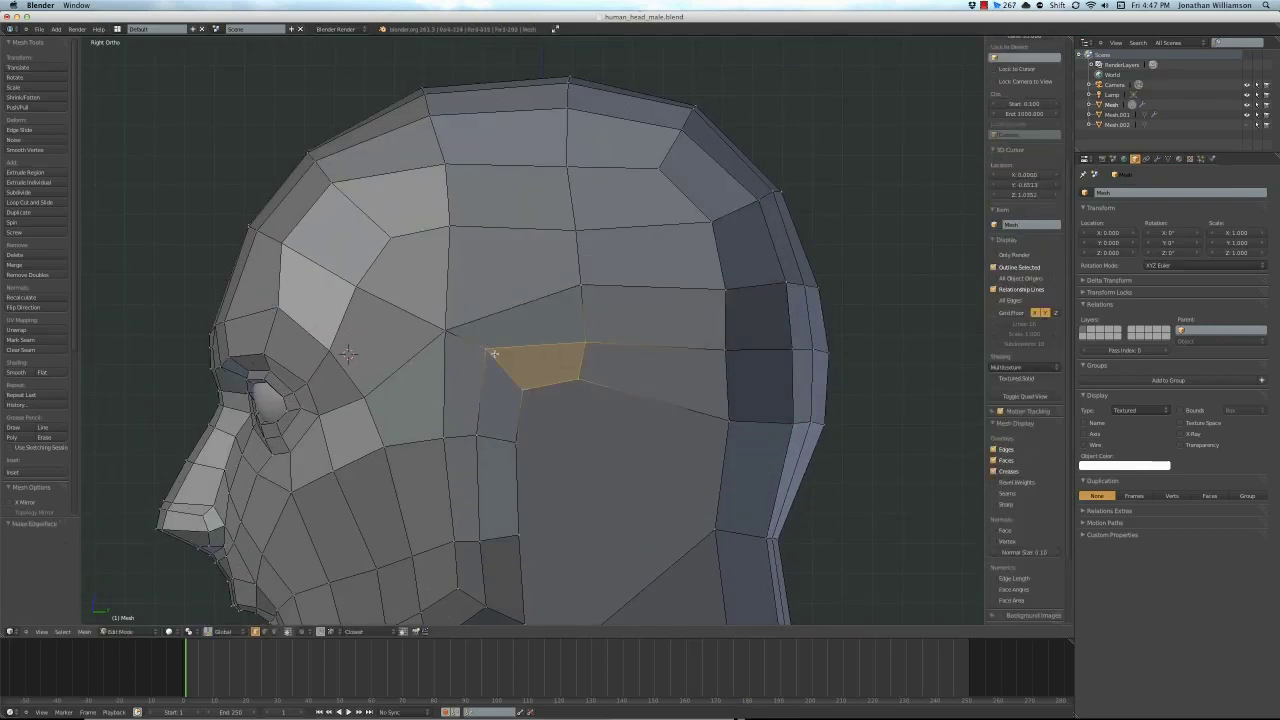
key("a")
scroll(397, 349, "up", 3, "ctrl")
scroll(526, 343, "down", 3)
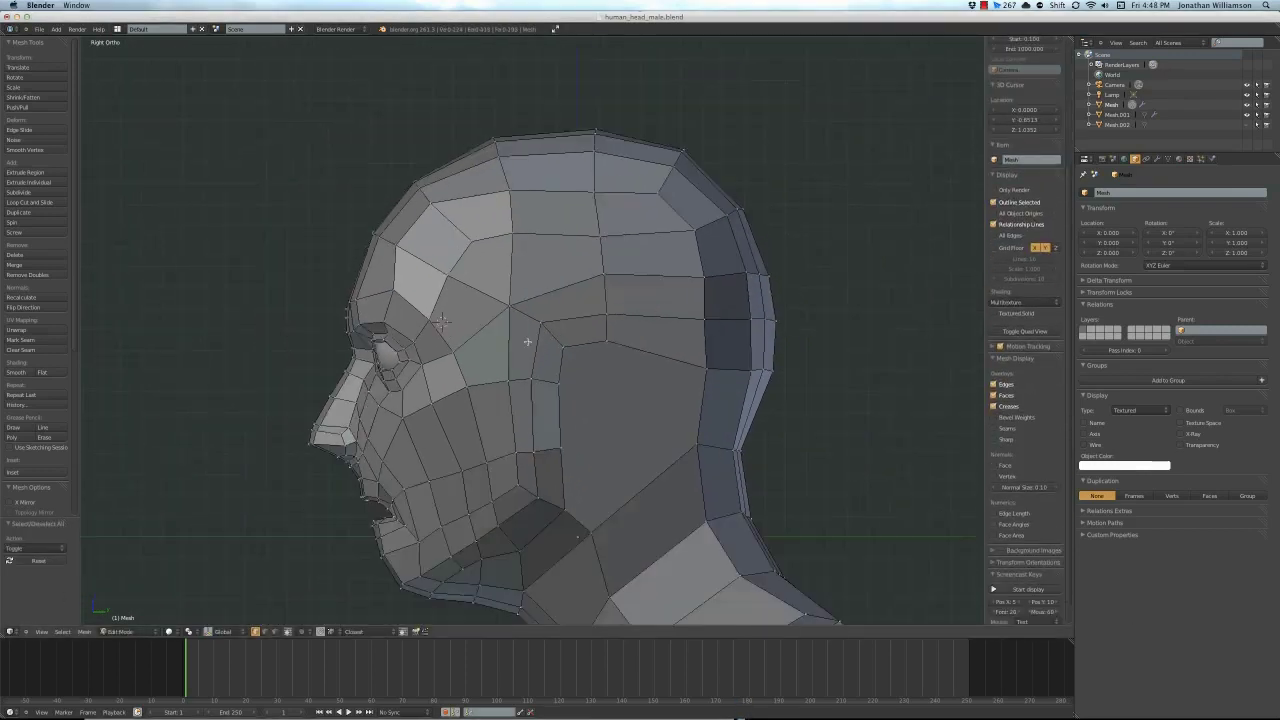
key("z")
scroll(523, 354, "up", 6)
right_click(279, 317, "alt")
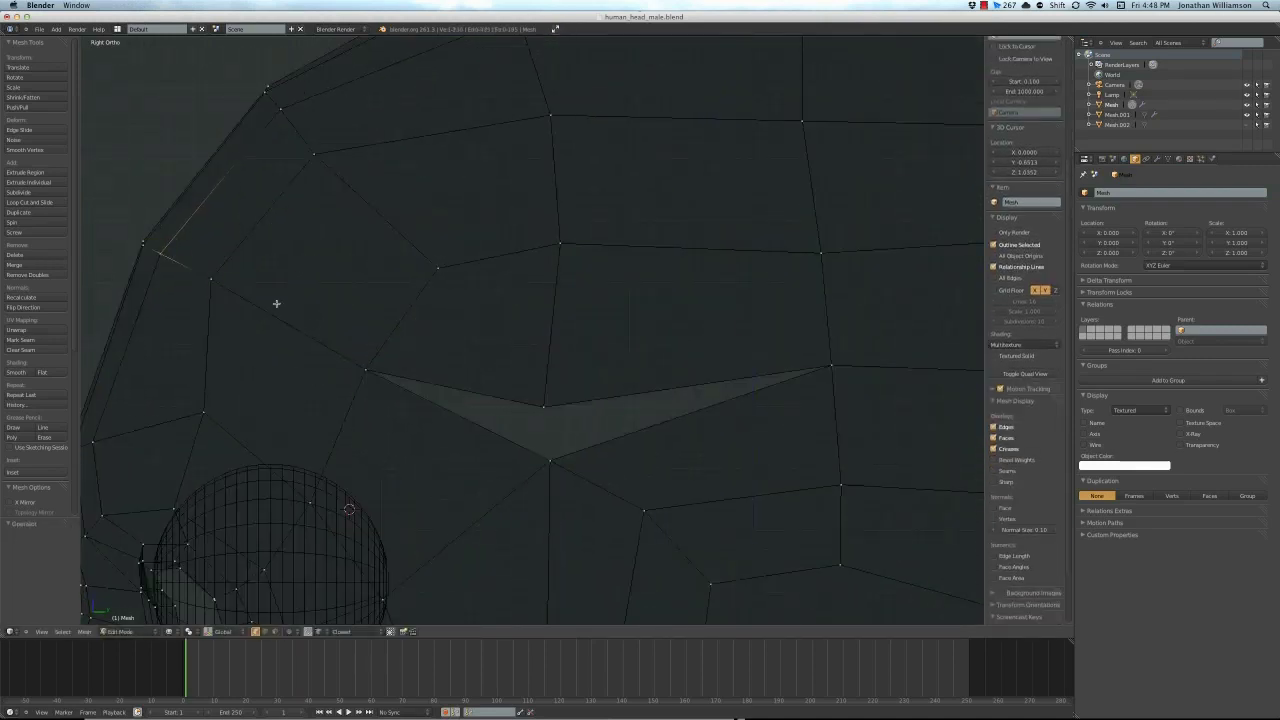
scroll(276, 303, "down", 2)
key("a")
key("z")
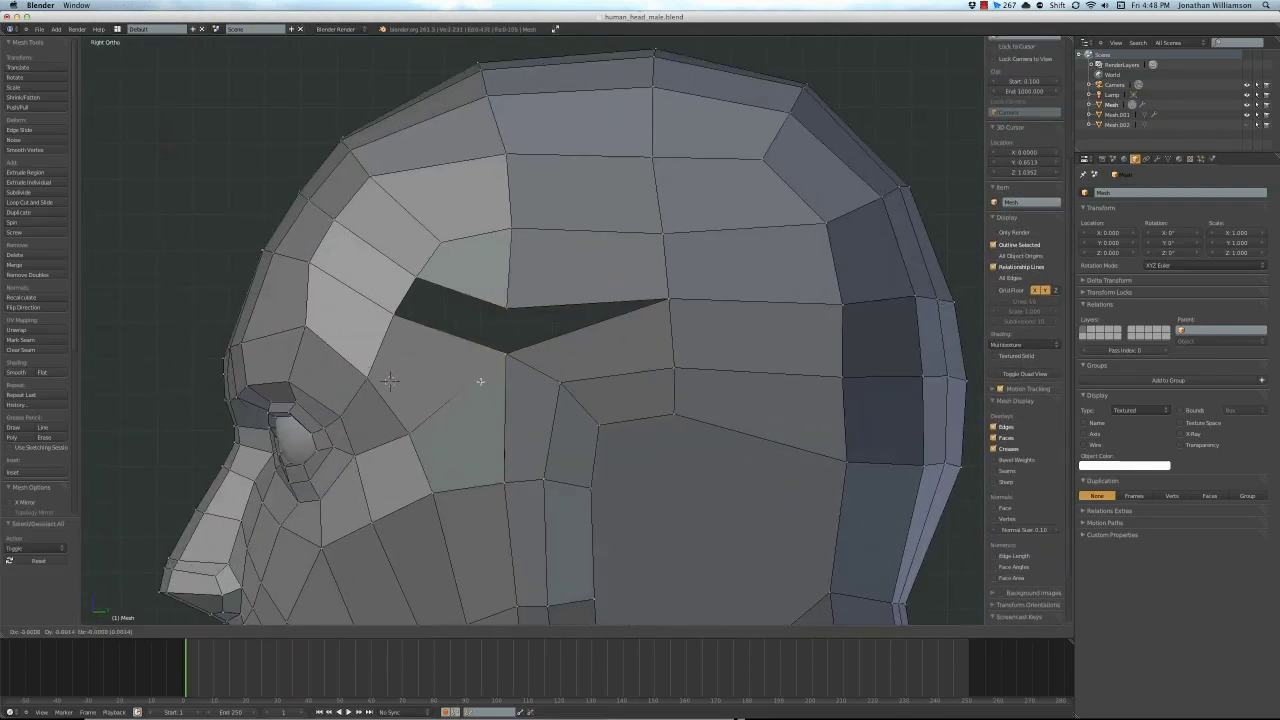
Move a vertex to close the hole at the brow, checking in wireframe
scroll(480, 381, "down", 3)
key("z")
key("z")
scroll(614, 350, "down", 1)
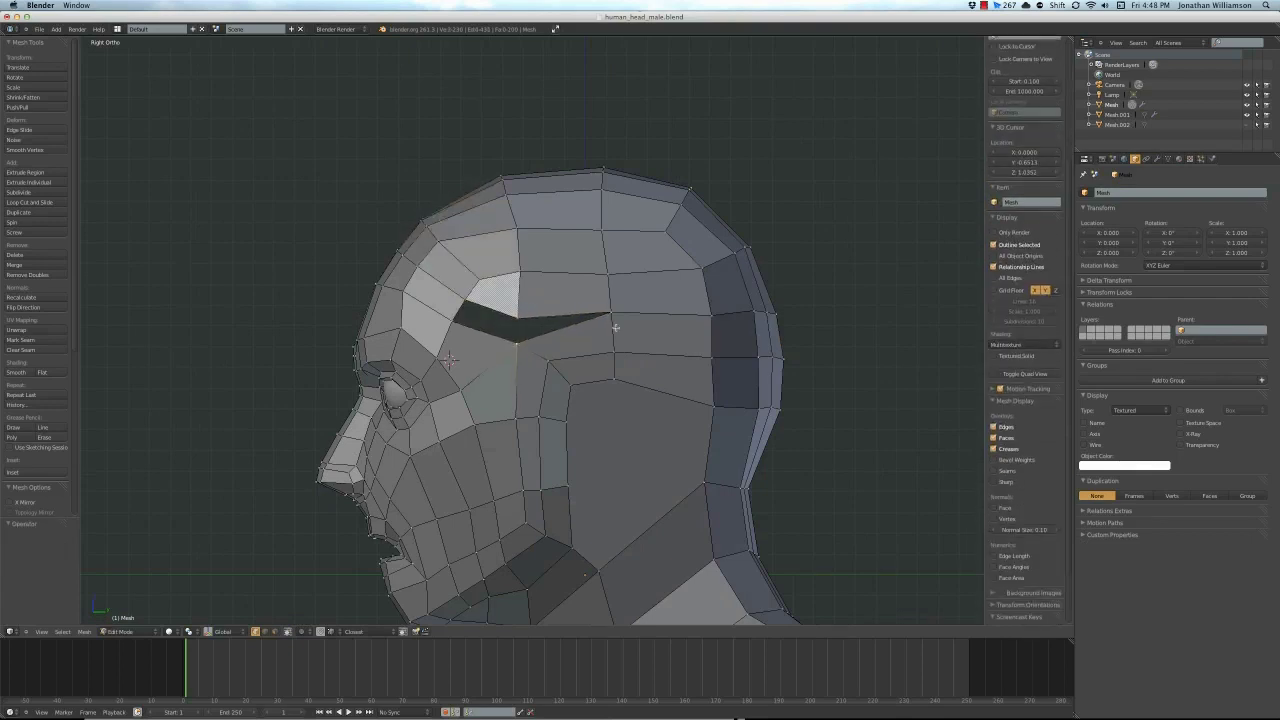
scroll(610, 325, "up", 4)
scroll(600, 318, "down", 1)
key("g")
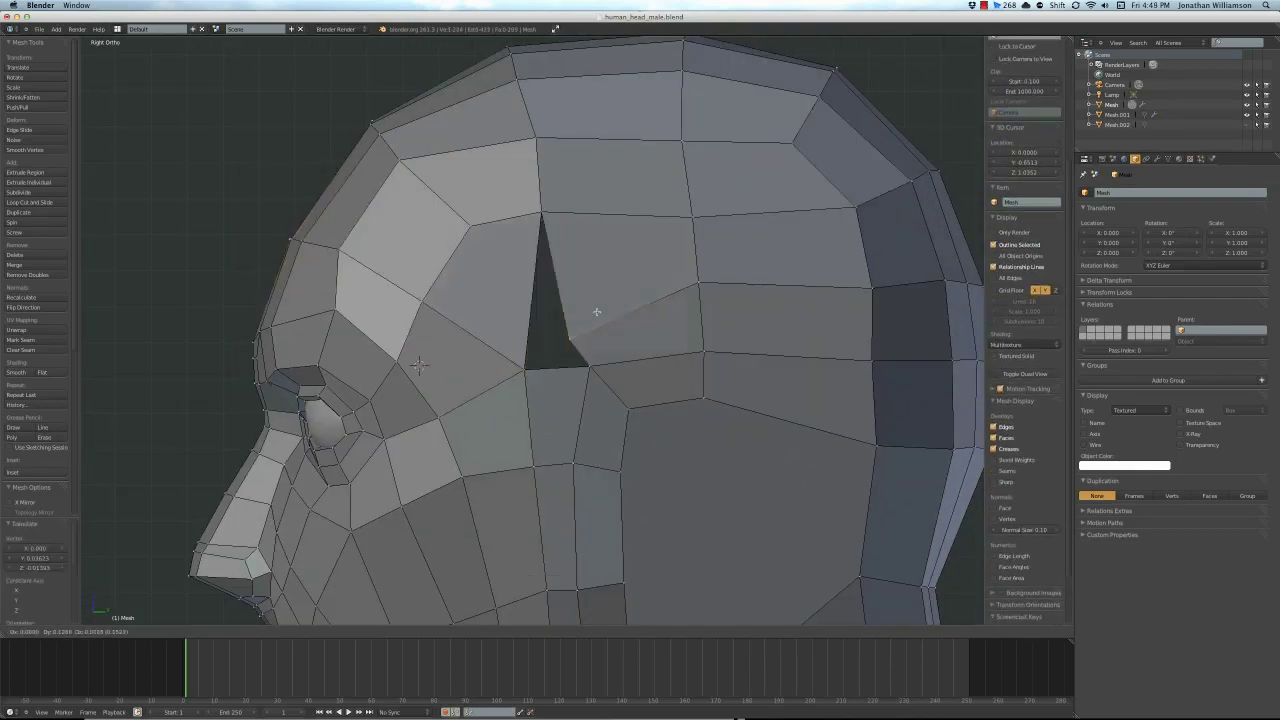
left_click(596, 312)
Rotate an edge counterclockwise and merge overlapping duplicate vertices
scroll(596, 312, "down", 2)
scroll(580, 237, "down", 1)
key("alt+m")
left_click(586, 403)
key("ctrl+e")
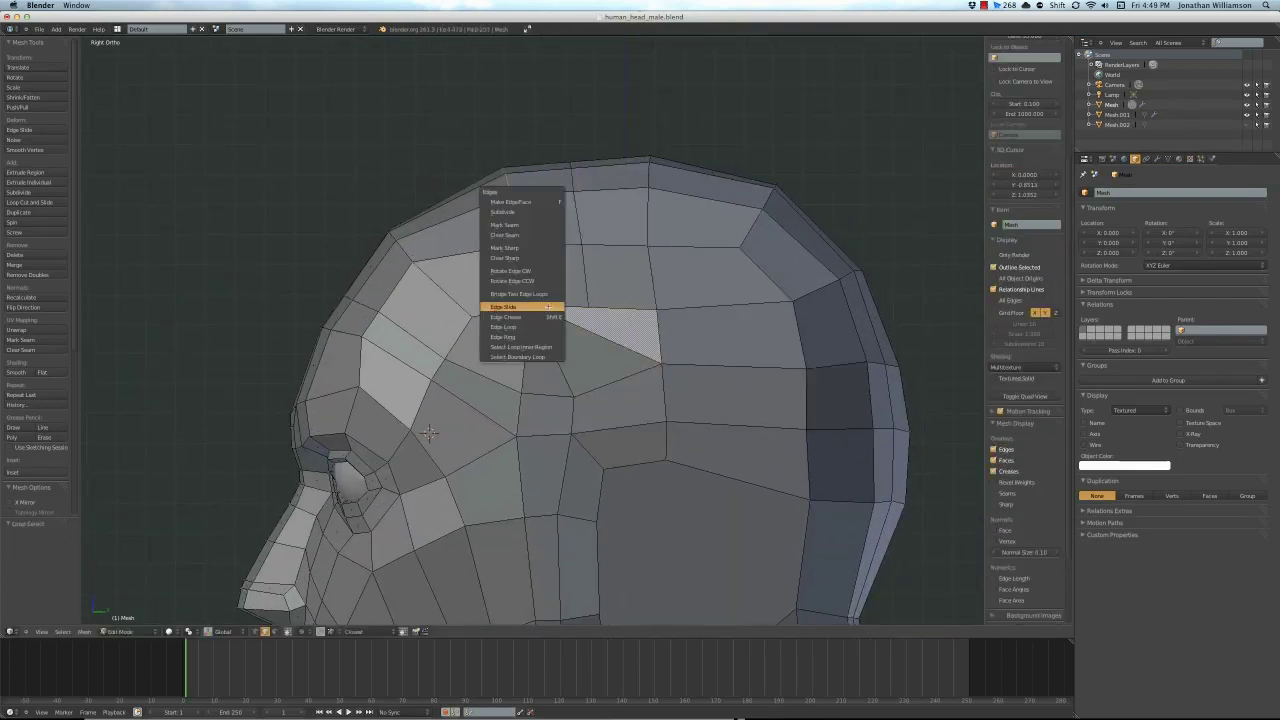
left_click(597, 338)
scroll(597, 338, "down", 3)
key("ctrl+e")
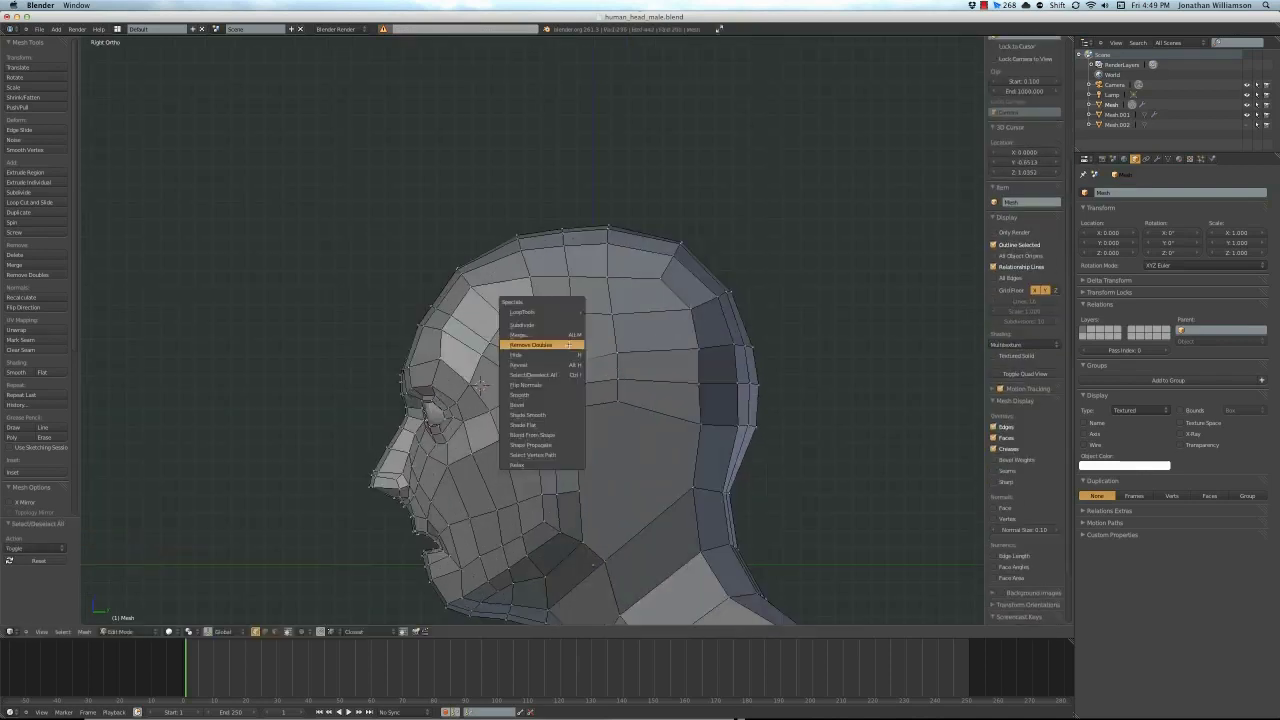
left_click(528, 343)
Select the edge loop across the brow and start moving it along X
left_click(640, 351)
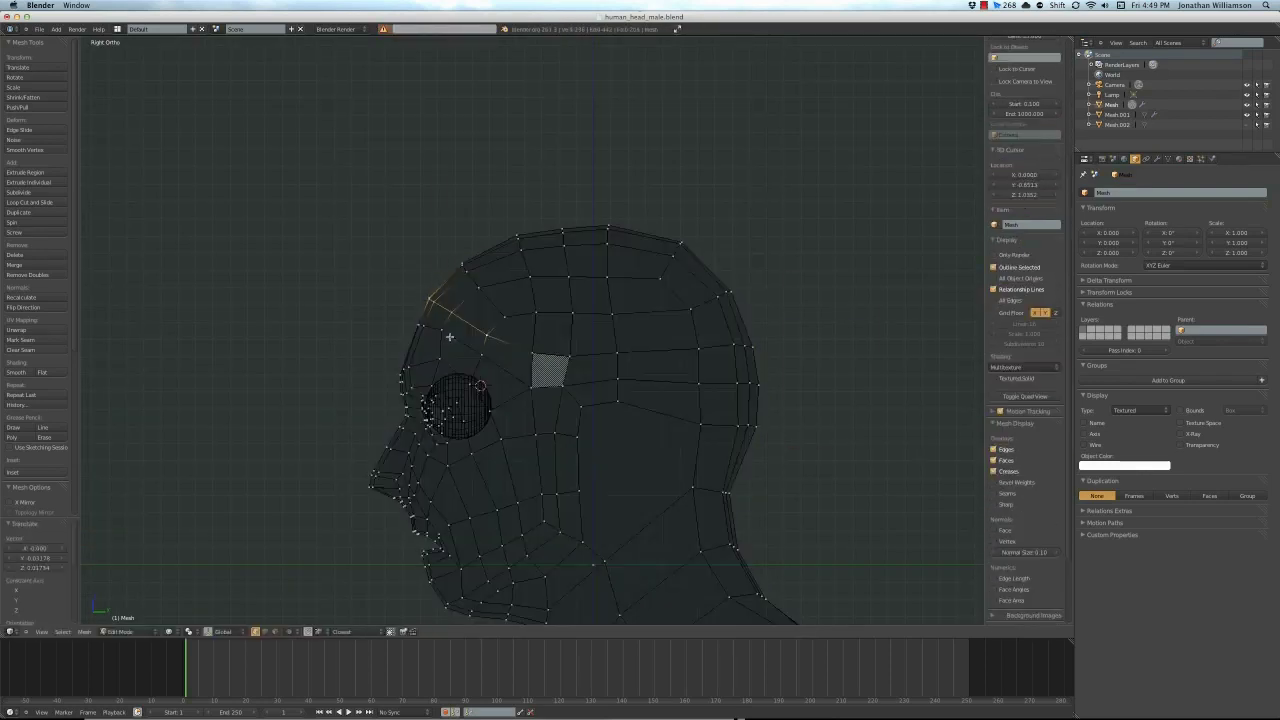
left_click(495, 302, "alt")
middle_click_drag(680, 428, 563, 340)
key("g")
key("x")
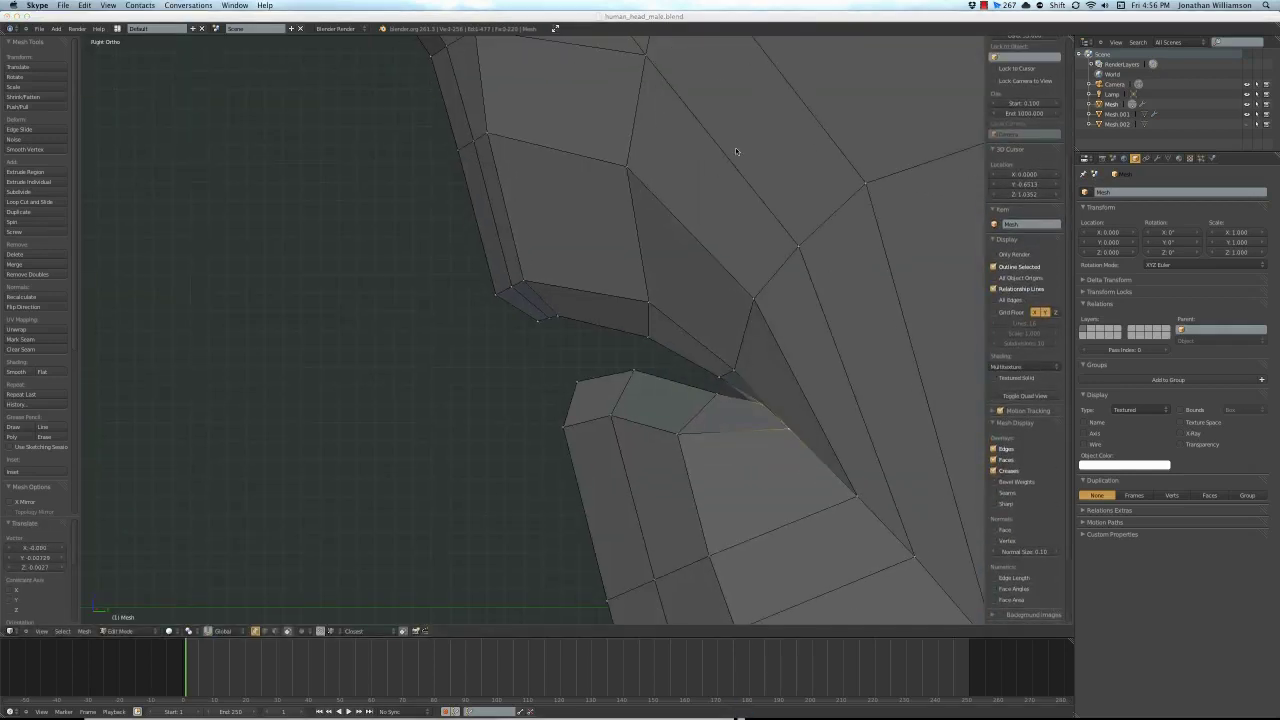
Rotate the selected vertices near the mouth corner, checking front and side views
key("r")
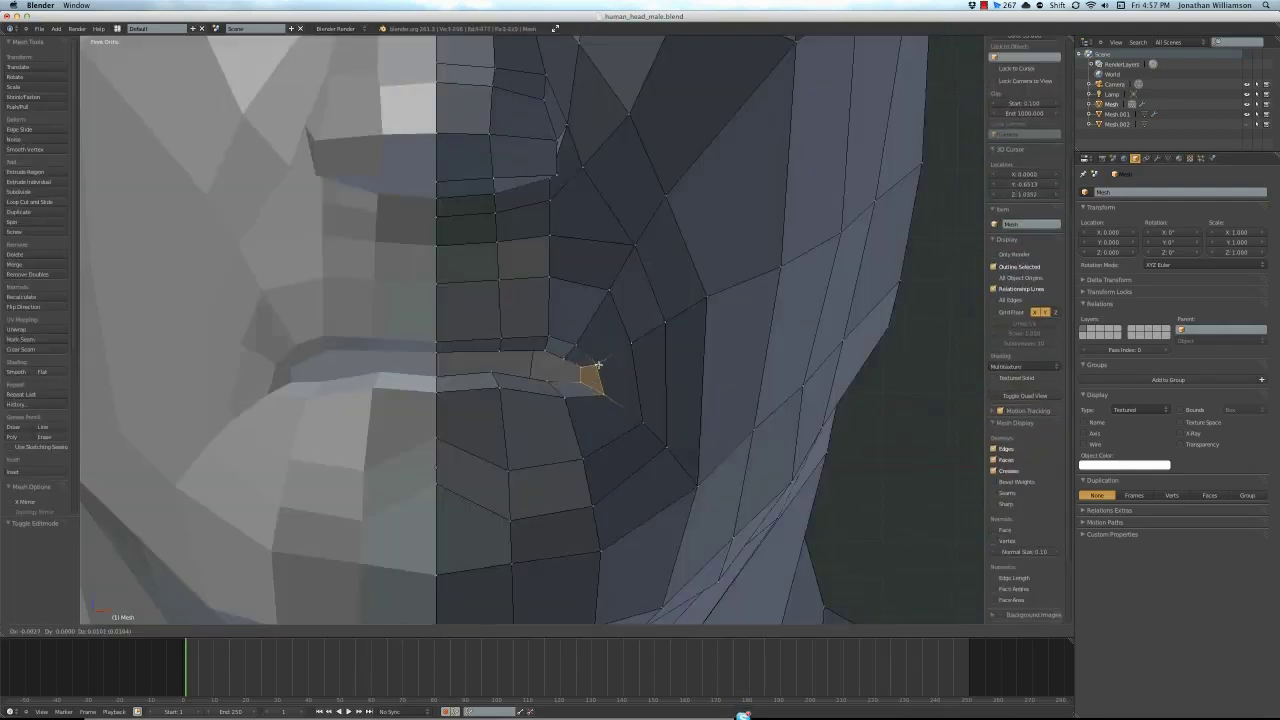
key("KP_3")
key("KP_1")
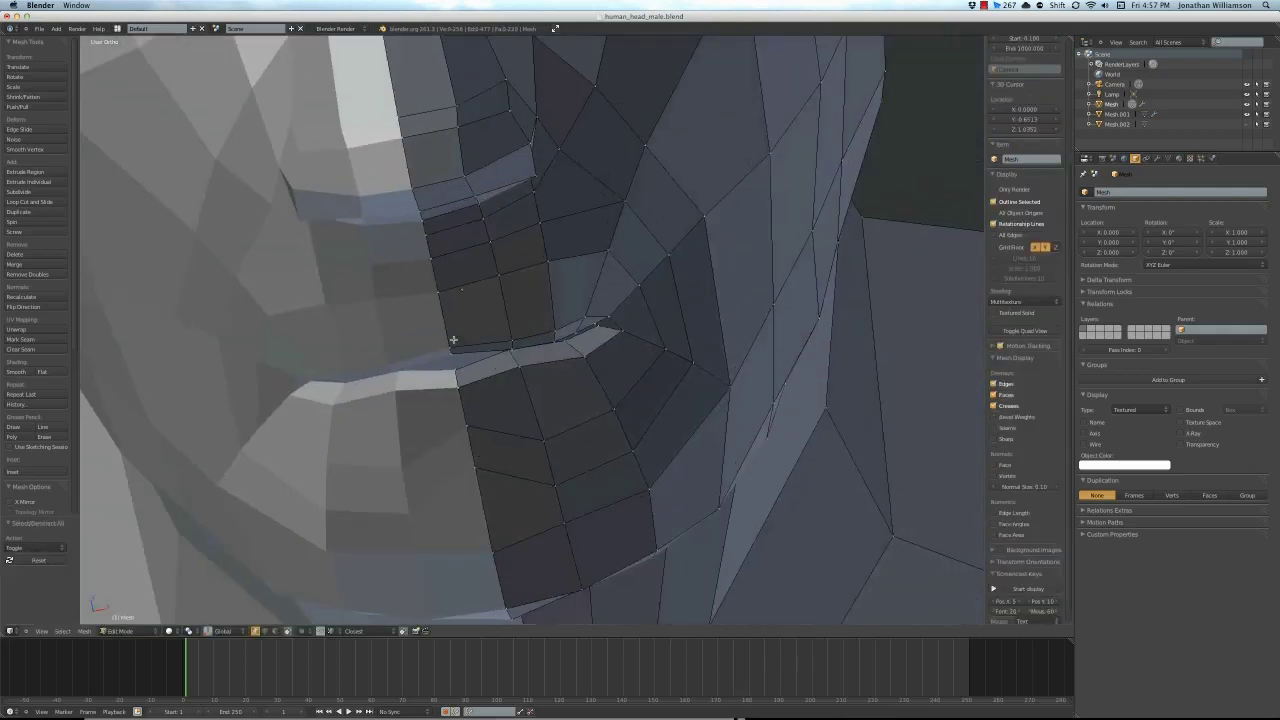
key("KP_3")
scroll(585, 324, "down", 4)
mouse_move(585, 324)
middle_mouse_down()
mouse_move(809, 320)
mouse_move(568, 323)
middle_mouse_up()
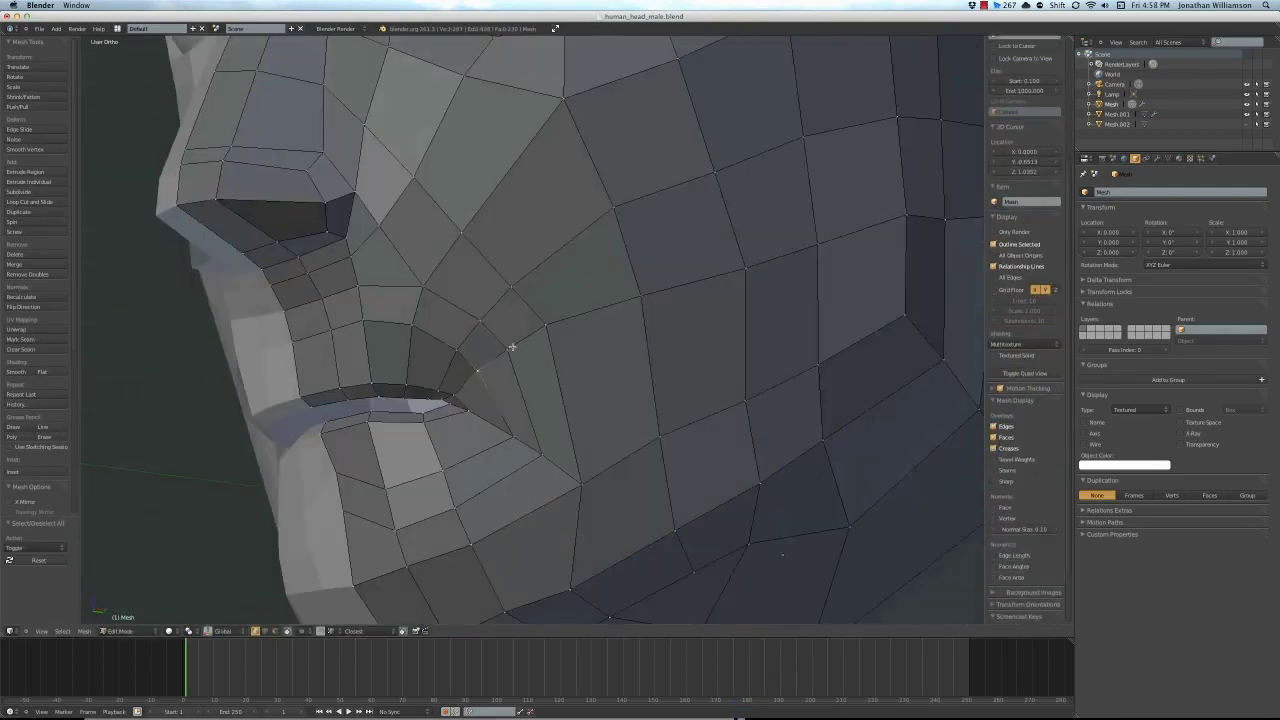
key("KP_3")
scroll(243, 428, "up", 6)
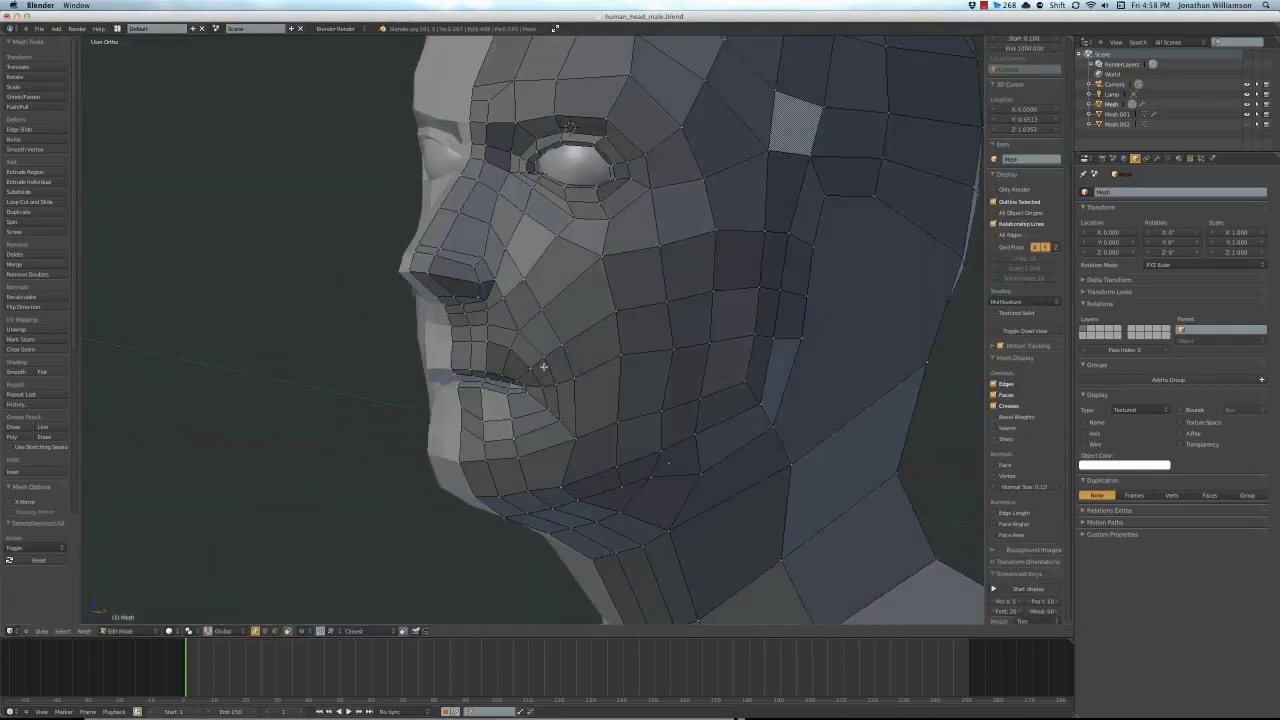
Add a new loop cut around the mouth and slide its edge into place
key("ctrl+r")
key("Escape")
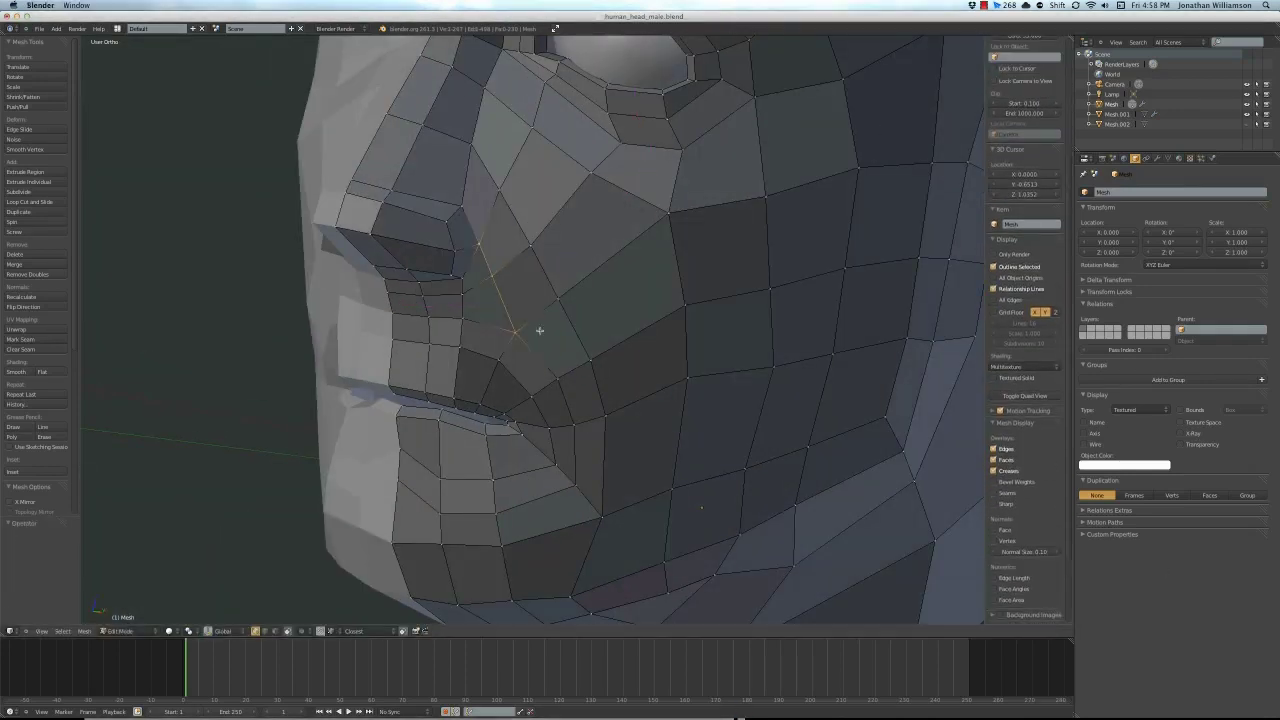
middle_click_drag(534, 331, 520, 273)
key("ctrl+Tab")
left_click(534, 321)
scroll(600, 315, "up", 2)
key("ctrl+Tab")
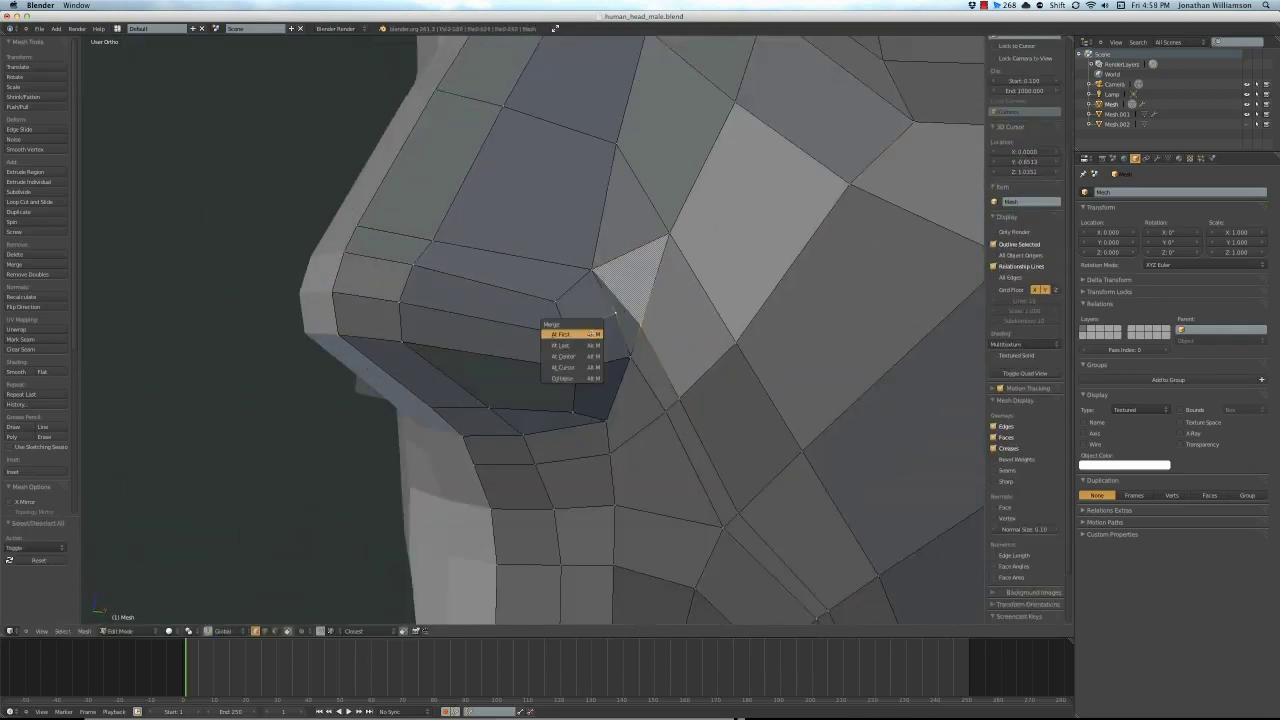
Select the edge loop beside the mouth and finish sliding it
key("KP_3")
key("a")
middle_click_drag(567, 147, 640, 400)
scroll(640, 410, "up", 3)
left_click(646, 425, "alt")
key("Escape")
key("a")
Move a single vertex beside the nose, checking the result in wireframe
right_click(479, 302)
key("g")
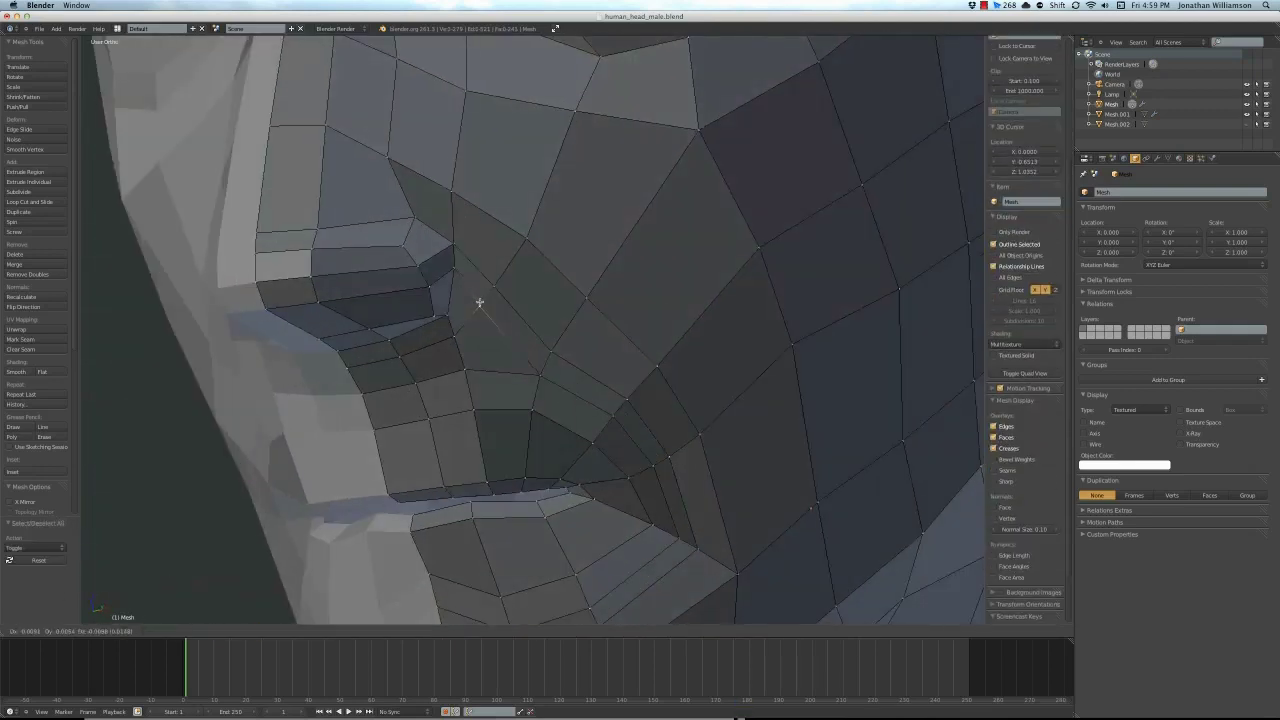
mouse_move(478, 302)
middle_mouse_down()
mouse_move(523, 277)
mouse_move(617, 369)
middle_mouse_up()
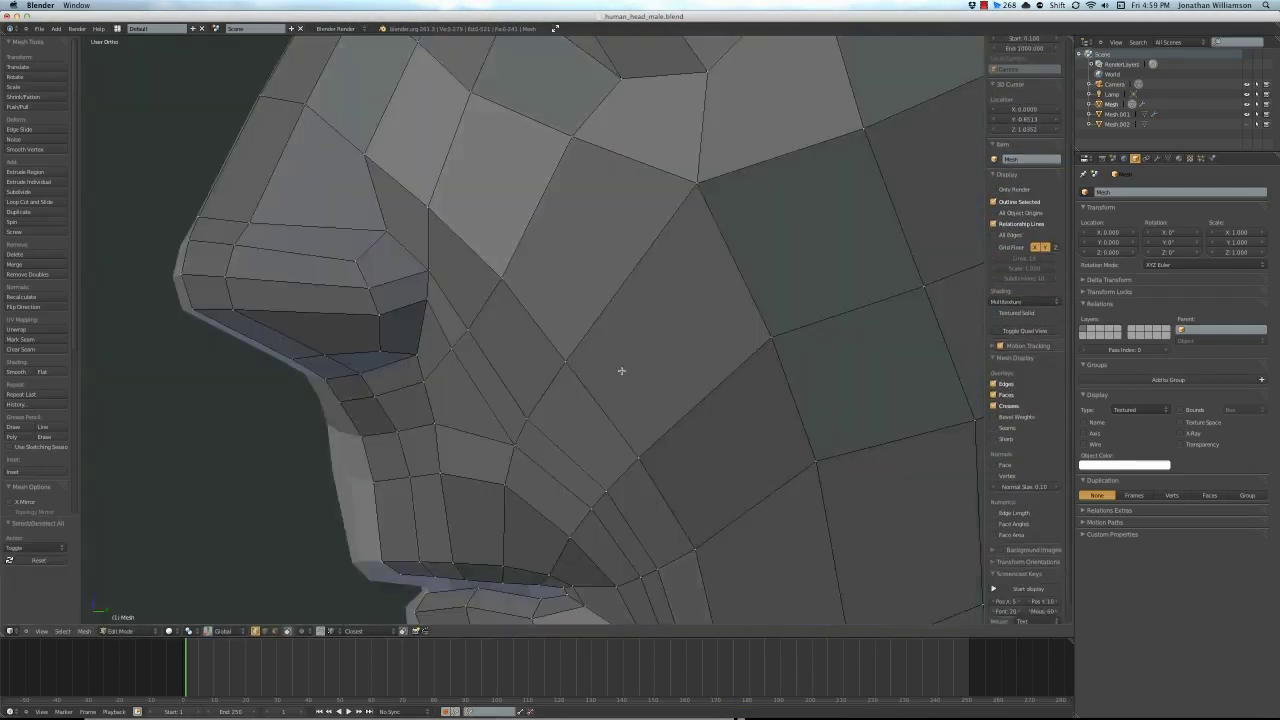
key("KP_3")
key("z")
key("z")
key("a")
middle_click_drag(492, 280, 565, 224)
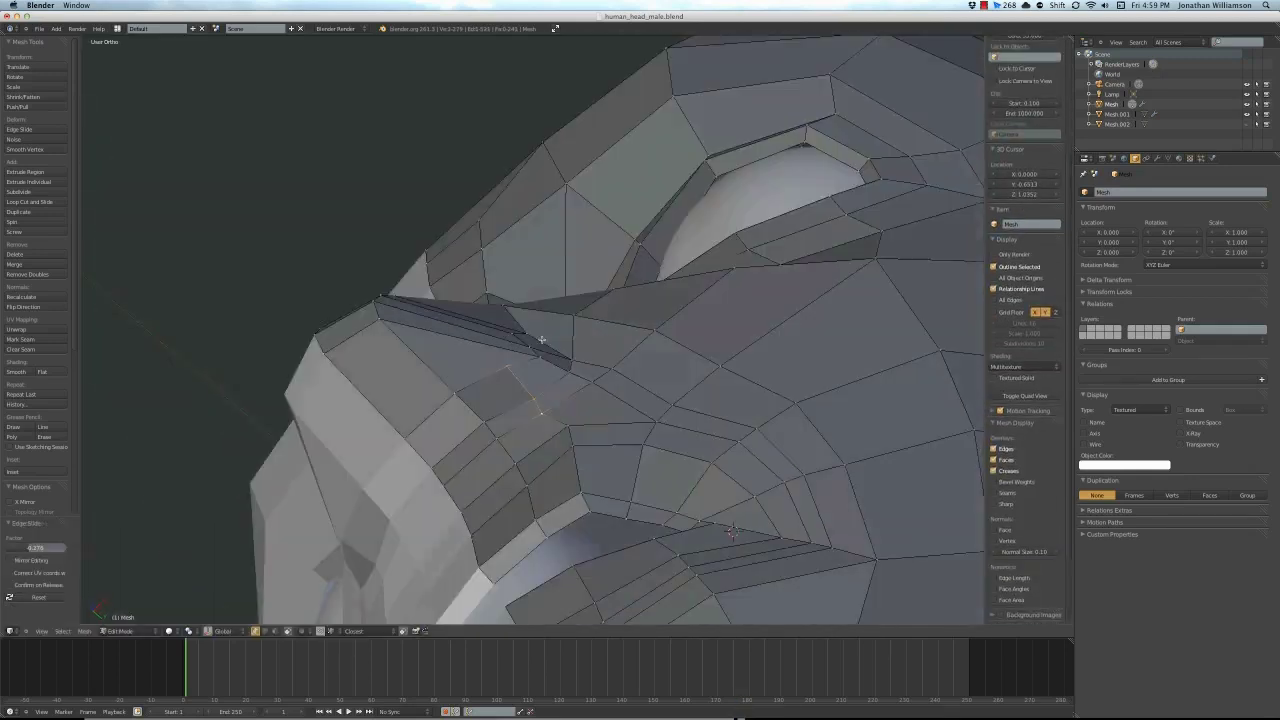
Move another vertex beside the nose onto its neighbour
right_click(565, 224)
key("g")
left_click(565, 224)
scroll(565, 224, "up", 2)
key("ctrl+r")
Confirm the loop cut, then move a single nostril vertex into place
left_click(483, 432)
key("x")
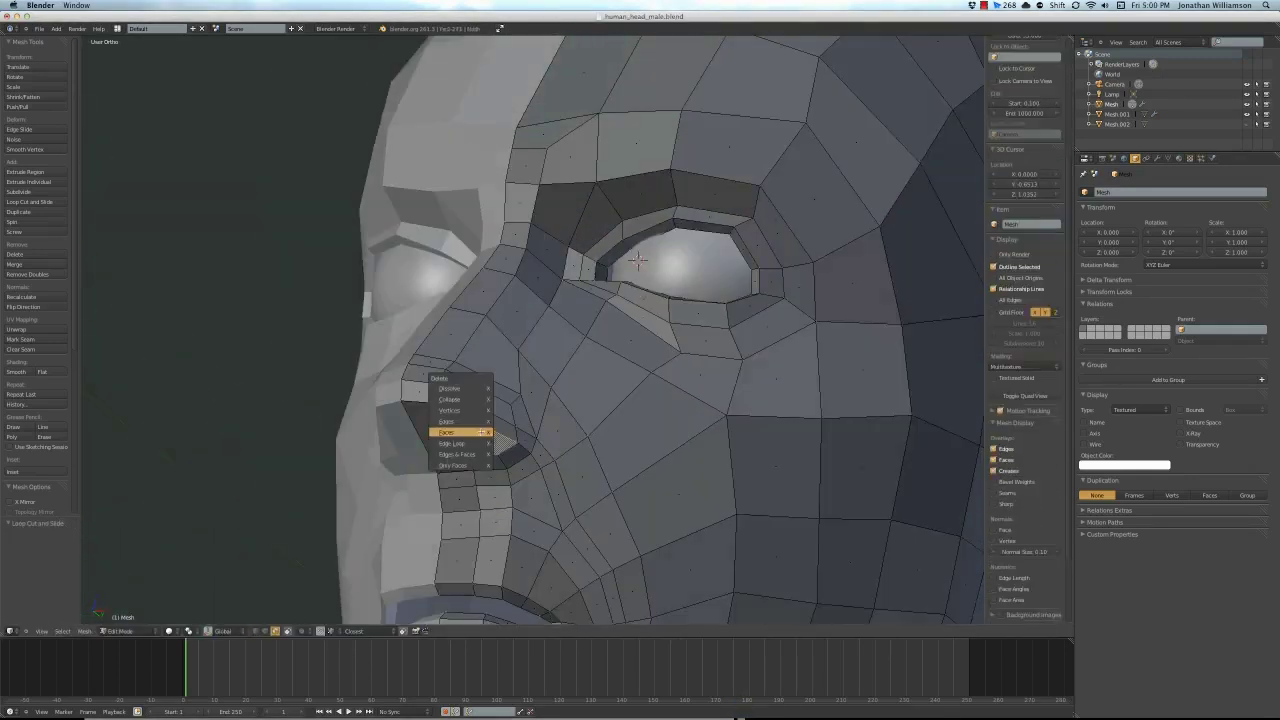
mouse_move(501, 334)
middle_mouse_down()
mouse_move(480, 380)
mouse_move(437, 407)
middle_mouse_up()
mouse_move(688, 410)
middle_mouse_down()
mouse_move(617, 440)
mouse_move(494, 380)
middle_mouse_up()
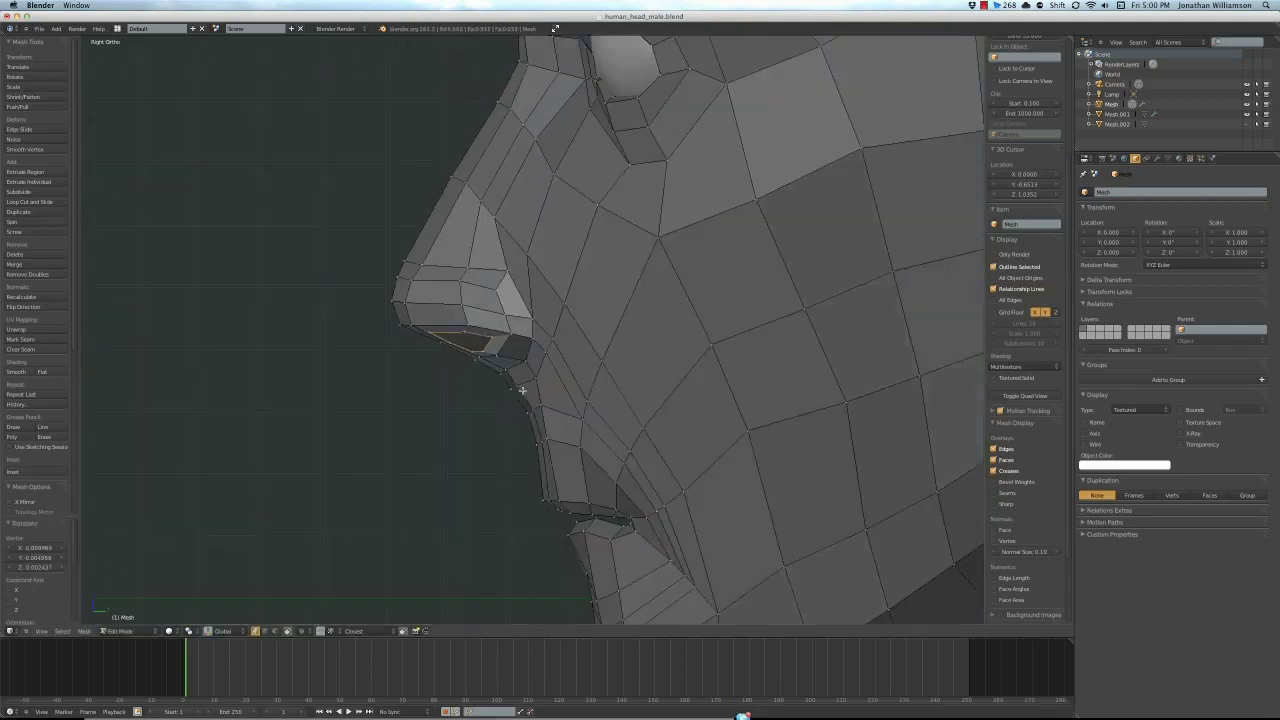
scroll(494, 380, "up", 3)
right_click(661, 386)
key("g")
left_click(661, 386)
key("a")
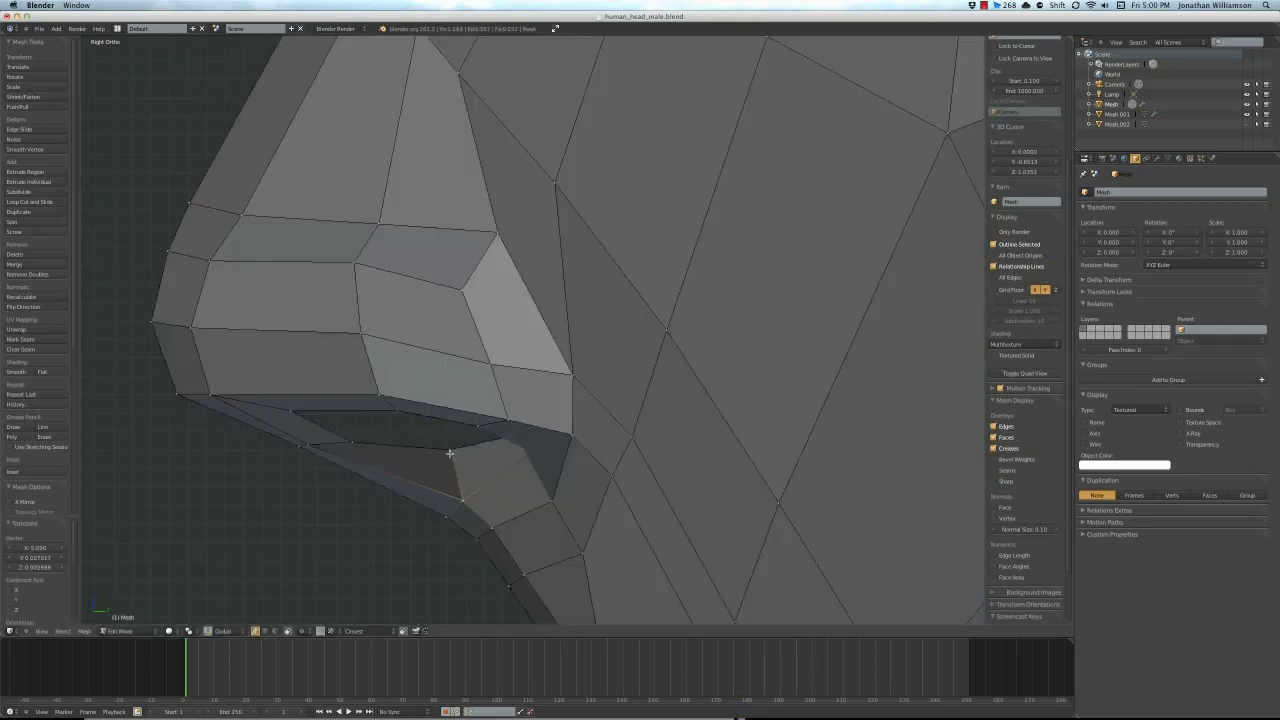
Box-select a group of nostril vertices and move them to reshape the nostril
middle_click_drag(400, 514, 357, 534)
scroll(357, 534, "up", 2)
key("b")
mouse_move(626, 398)
middle_mouse_down()
mouse_move(660, 457)
mouse_move(560, 400)
mouse_move(437, 428)
middle_mouse_up()
key("g")
left_click(406, 373)
middle_click_drag(406, 373, 531, 371)
scroll(837, 343, "down", 3)
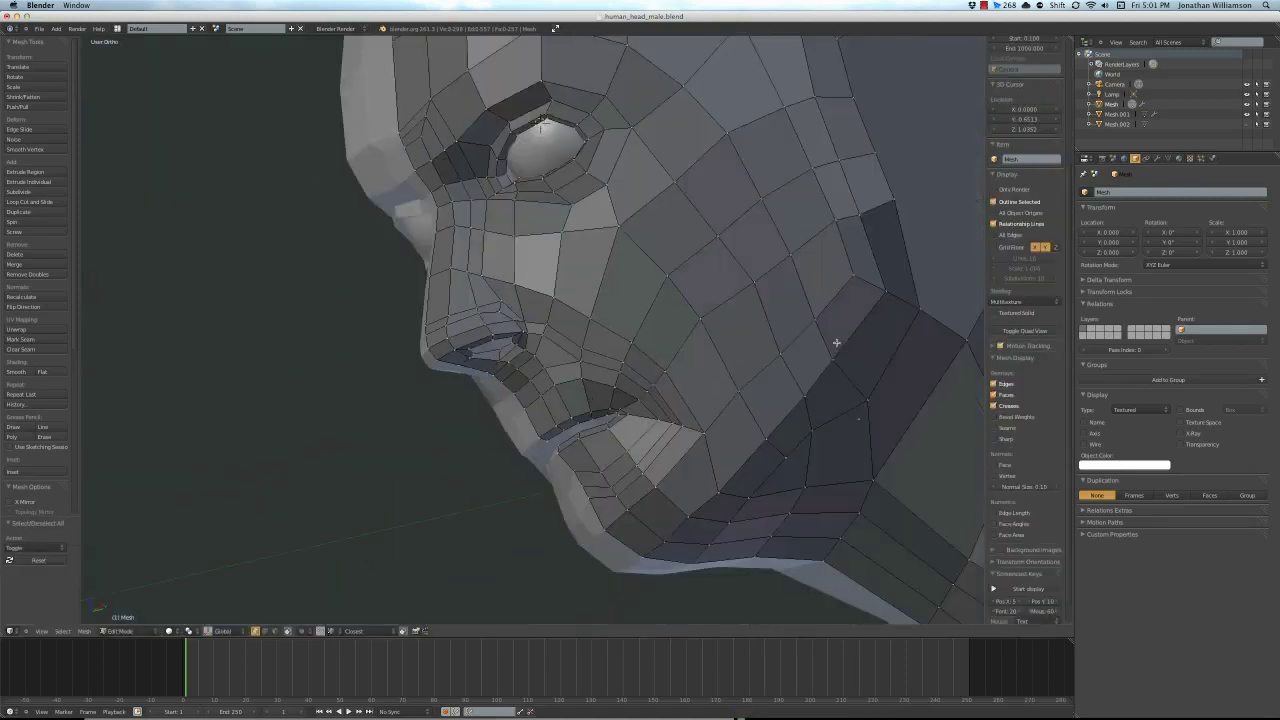
scroll(609, 369, "up", 2)
key("a")
Reposition a nostril vertex in Right Ortho side view to refine the nose profile
mouse_move(609, 369)
middle_mouse_down()
mouse_move(548, 393)
mouse_move(643, 286)
middle_mouse_up()
scroll(643, 286, "up", 3)
key("g")
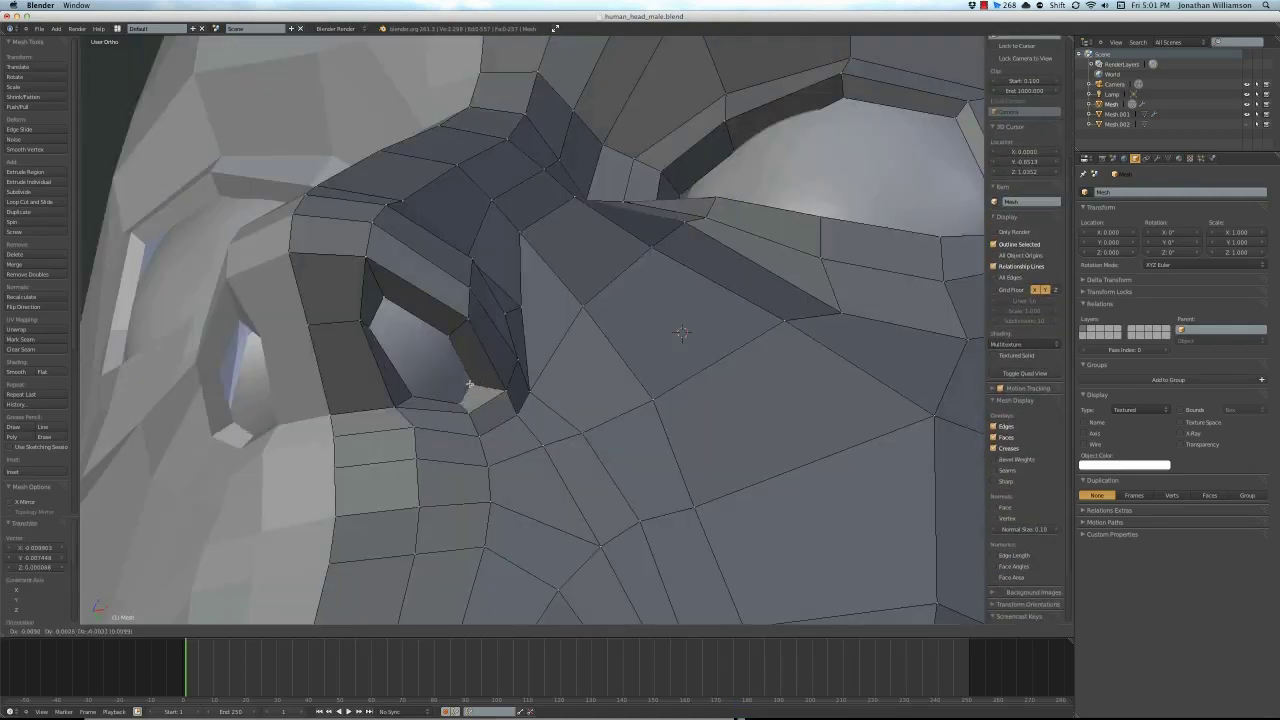
key("KP_3")
key("g")
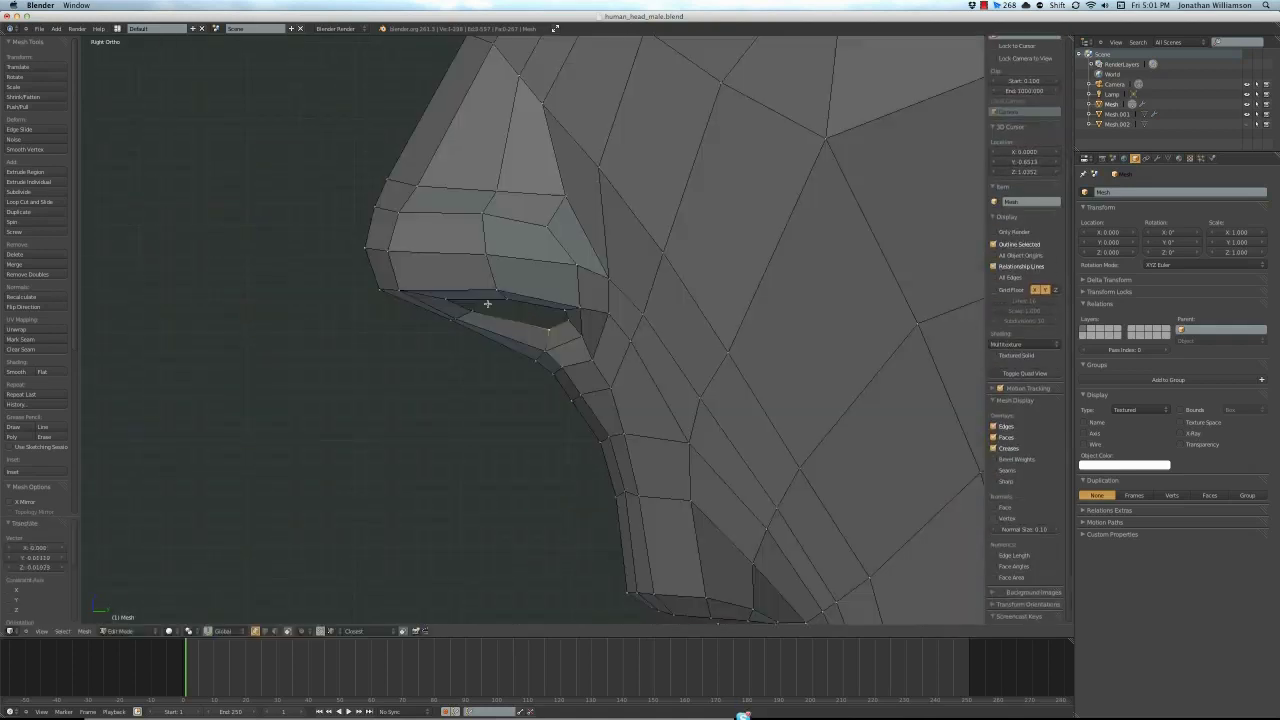
left_click(501, 371)
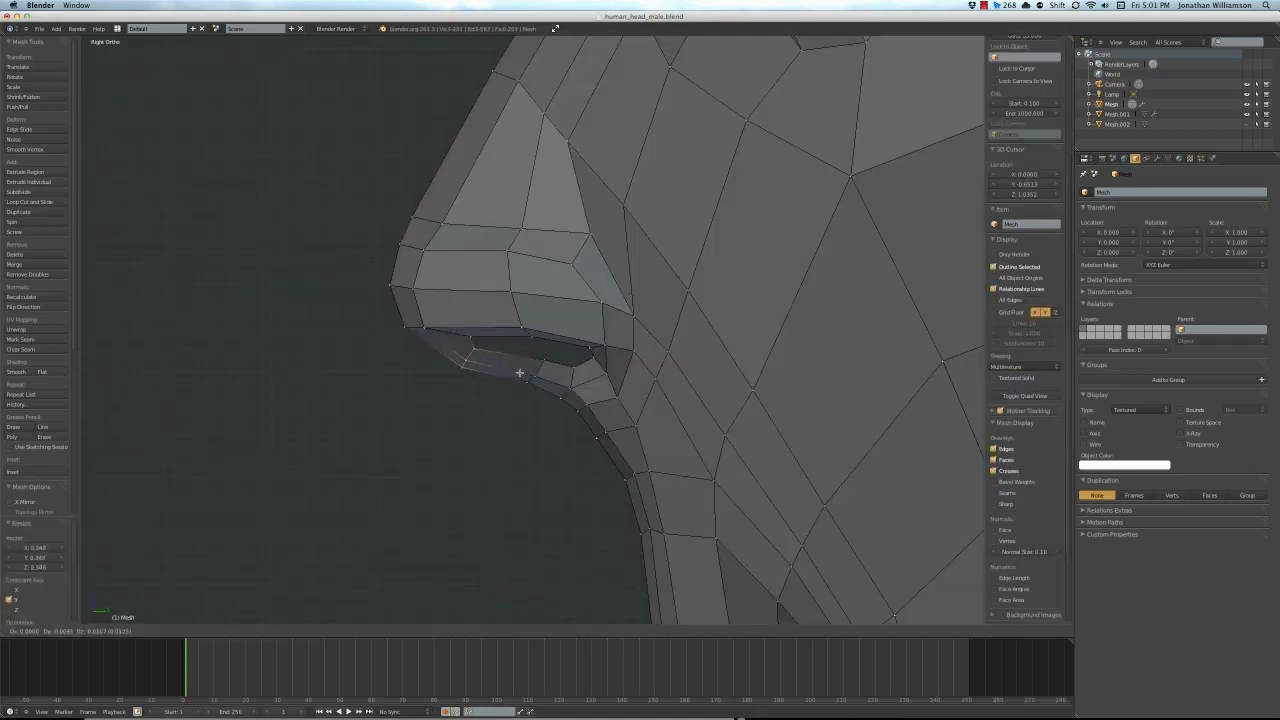
middle_click_drag(576, 367, 593, 184)
scroll(593, 184, "down", 4)
key("KP_3")
scroll(593, 184, "up", 3)
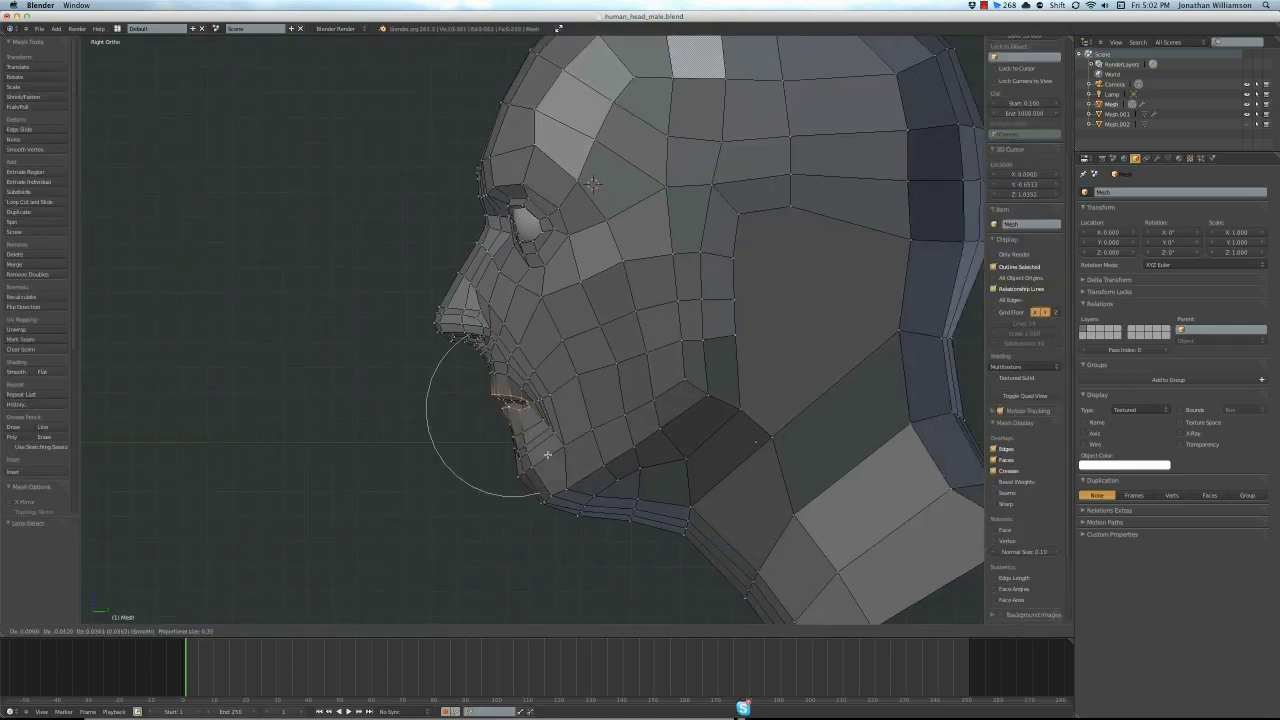
Soft-move the upper-lip vertices with proportional editing, checking front and side views
left_click(547, 455)
scroll(593, 184, "up", 3)
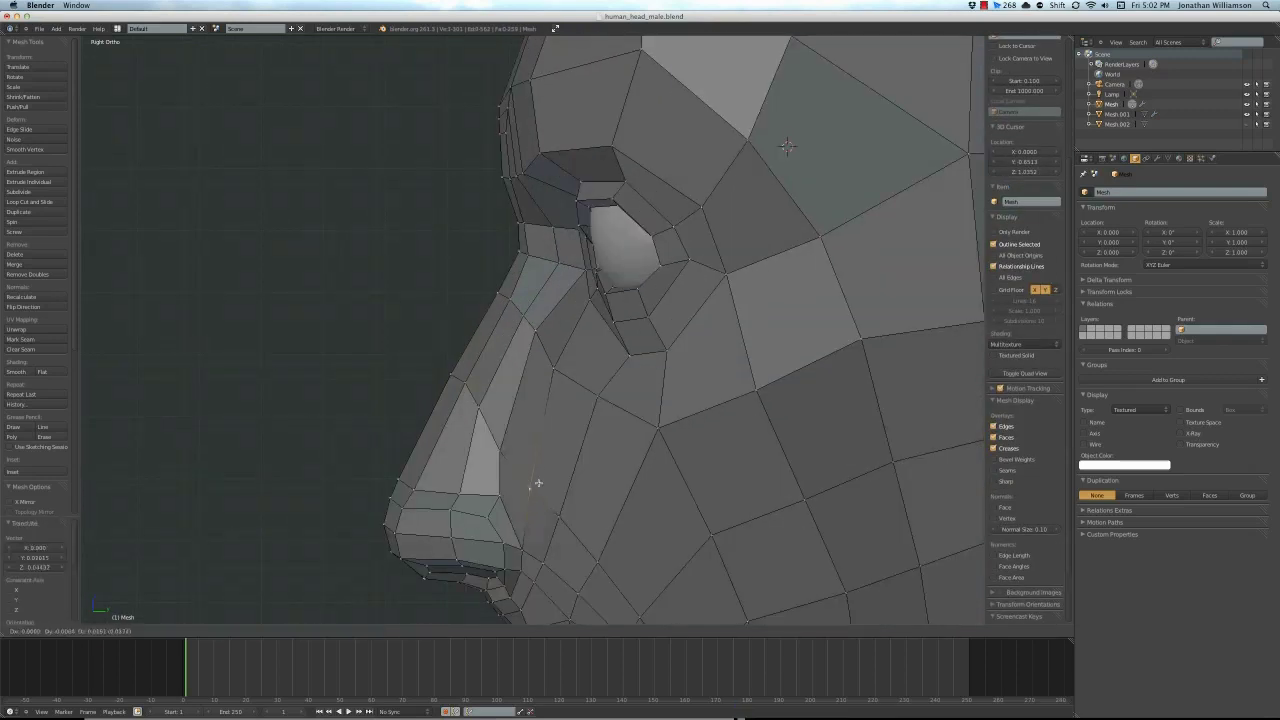
key("KP_1")
key("g")
left_click(735, 371)
middle_click_drag(735, 371, 697, 386)
key("KP_3")
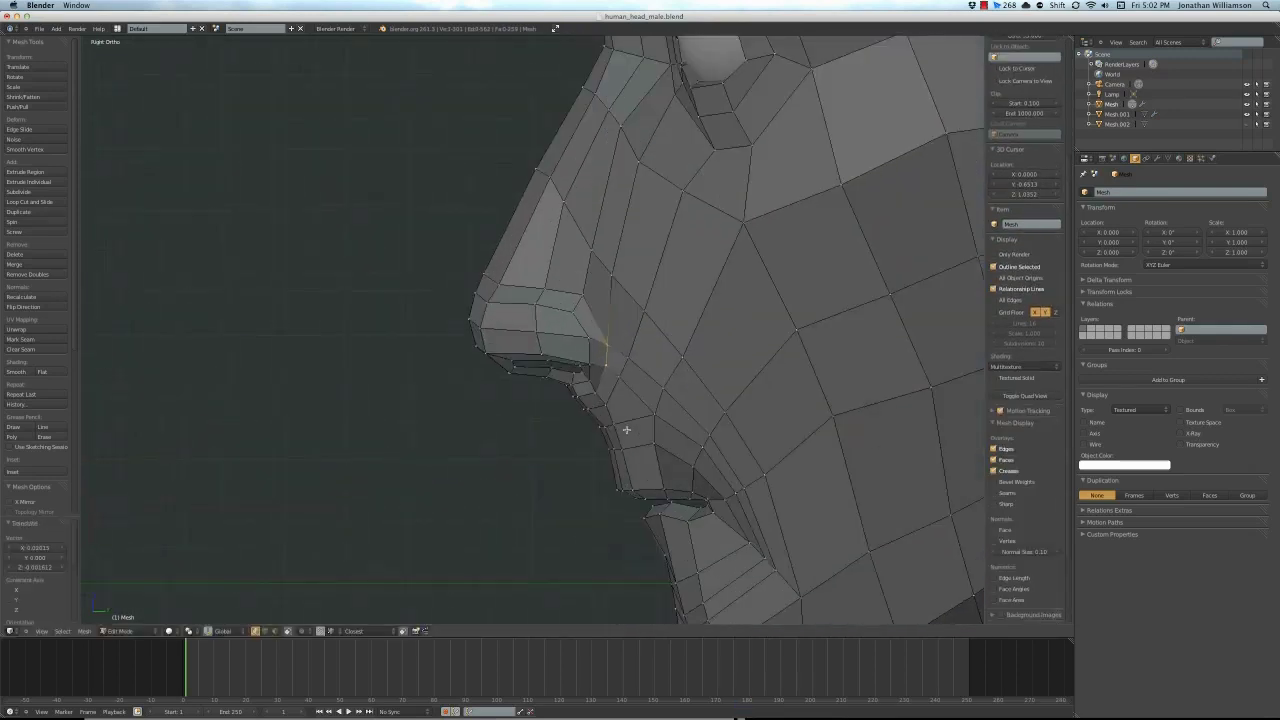
left_click(569, 394)
key("a")
scroll(615, 437, "up", 1)
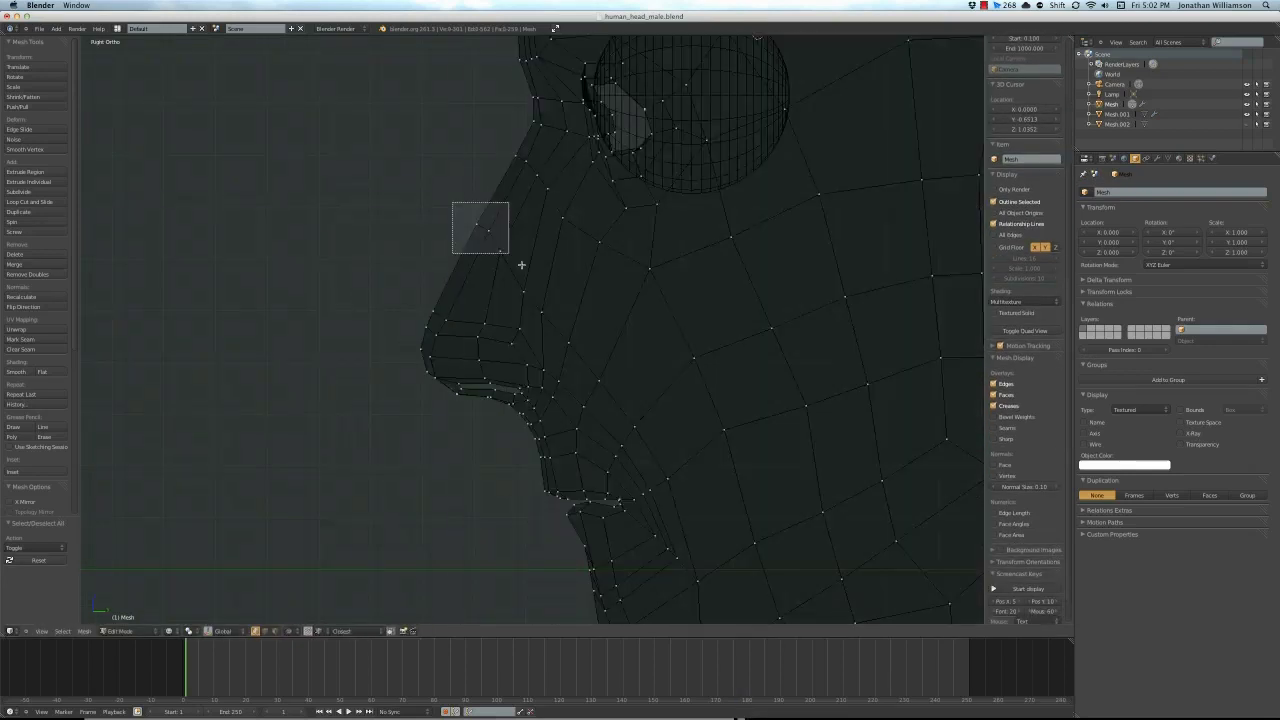
Bring up the W Specials menu in side view, then dismiss it
middle_click_drag(520, 263, 614, 400)
key("KP_3")
key("w")
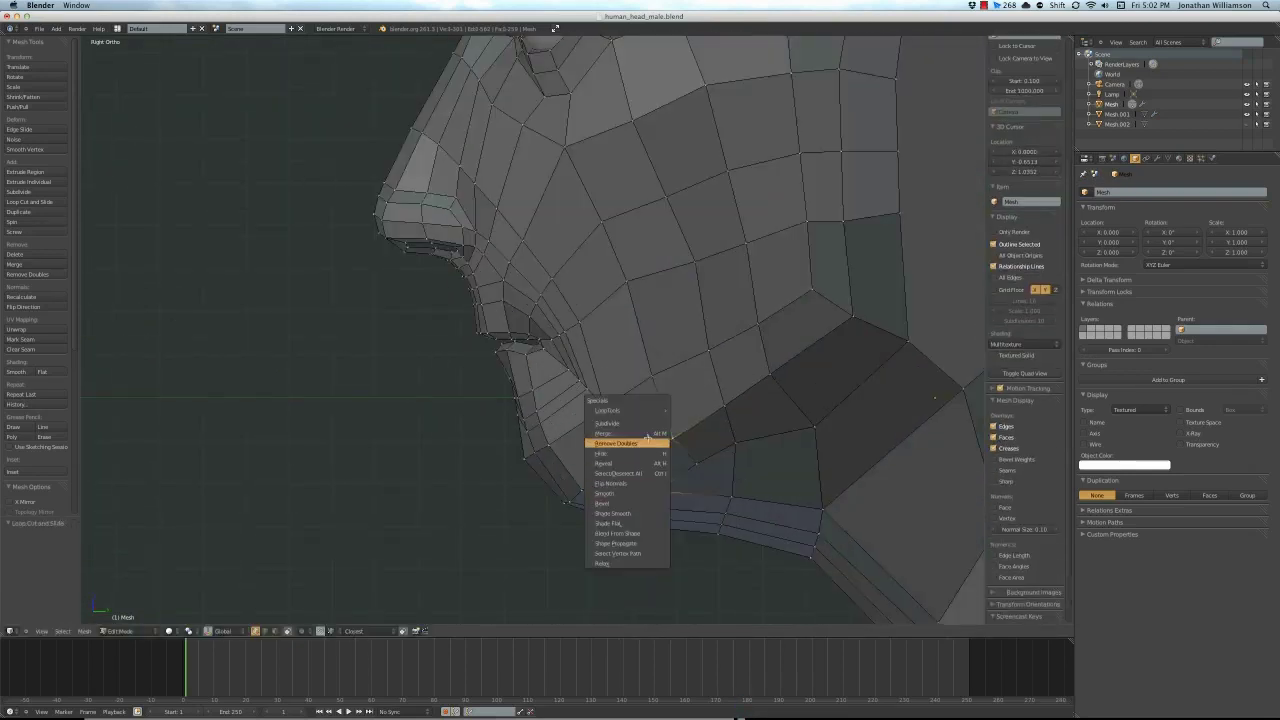
key("Escape")
scroll(647, 440, "up", 2)
middle_click_drag(674, 286, 528, 282)
In wireframe side view, box-select the vertices under the chin and cut a loop near the jaw
key("w")
key("a")
key("KP_3")
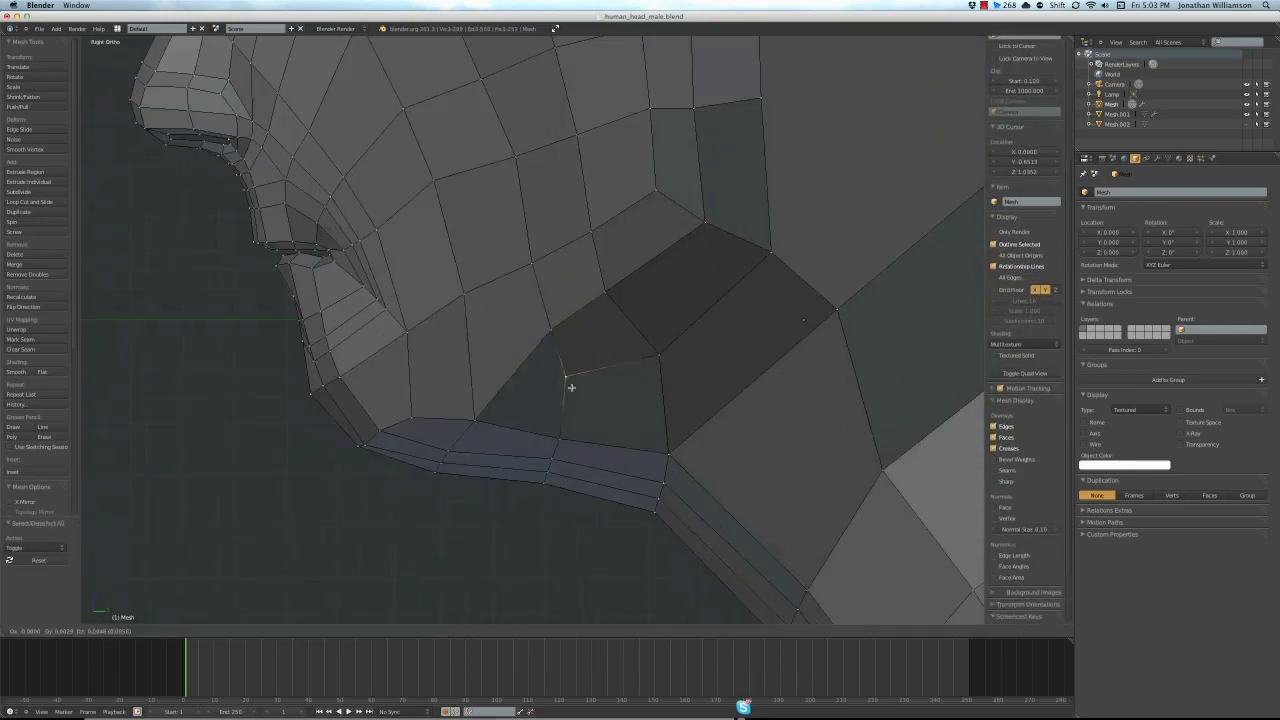
scroll(571, 387, "down", 2)
middle_click_drag(466, 408, 530, 400)
key("KP_3")
key("z")
key("b")
left_click_drag(495, 377, 527, 408)
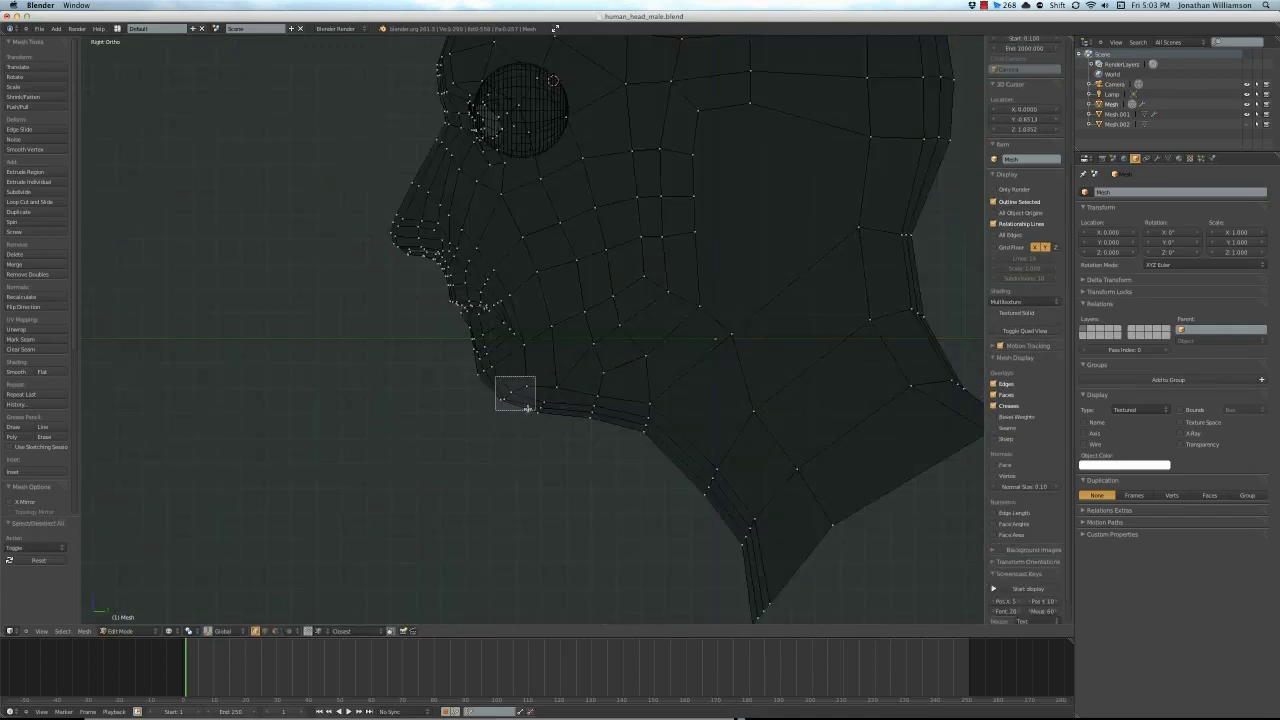
key("z")
key("ctrl+r")
left_click(537, 395)
key("Escape")
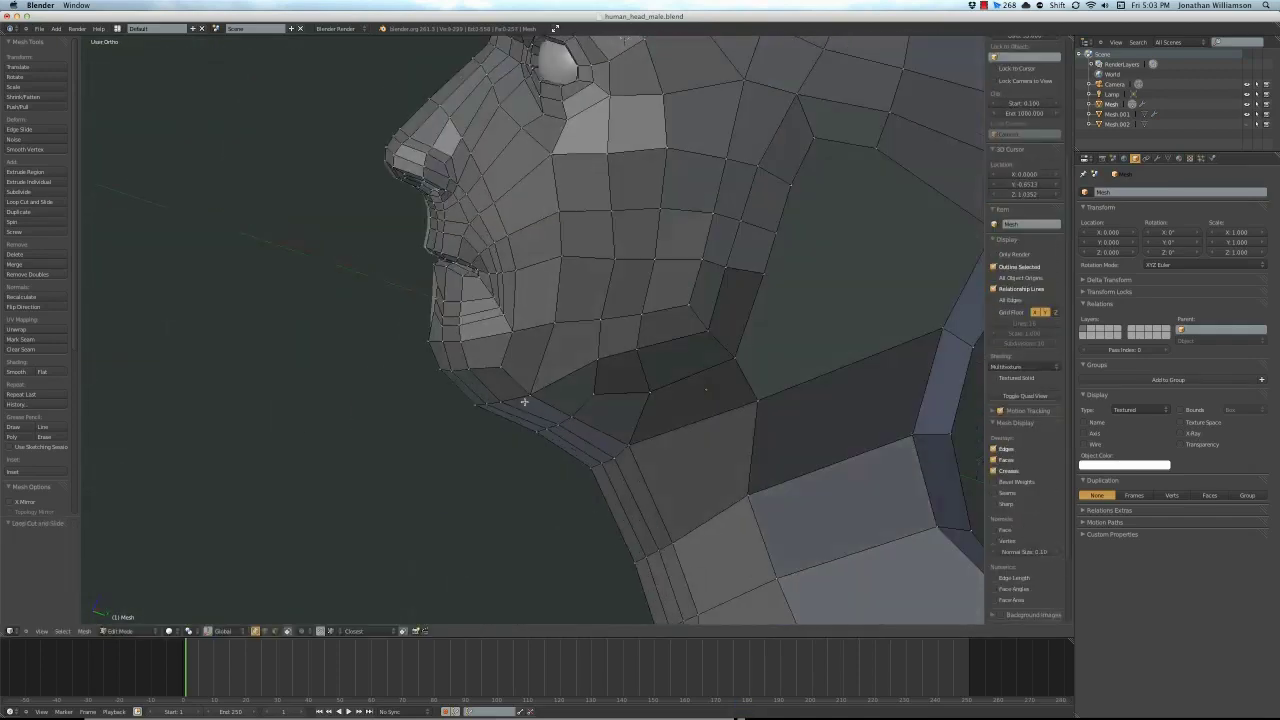
Switch to edge selection and select an edge under the jaw
middle_click_drag(523, 400, 514, 377)
key("KP_3")
scroll(571, 437, "up", 2)
key("a")
scroll(506, 477, "up", 2)
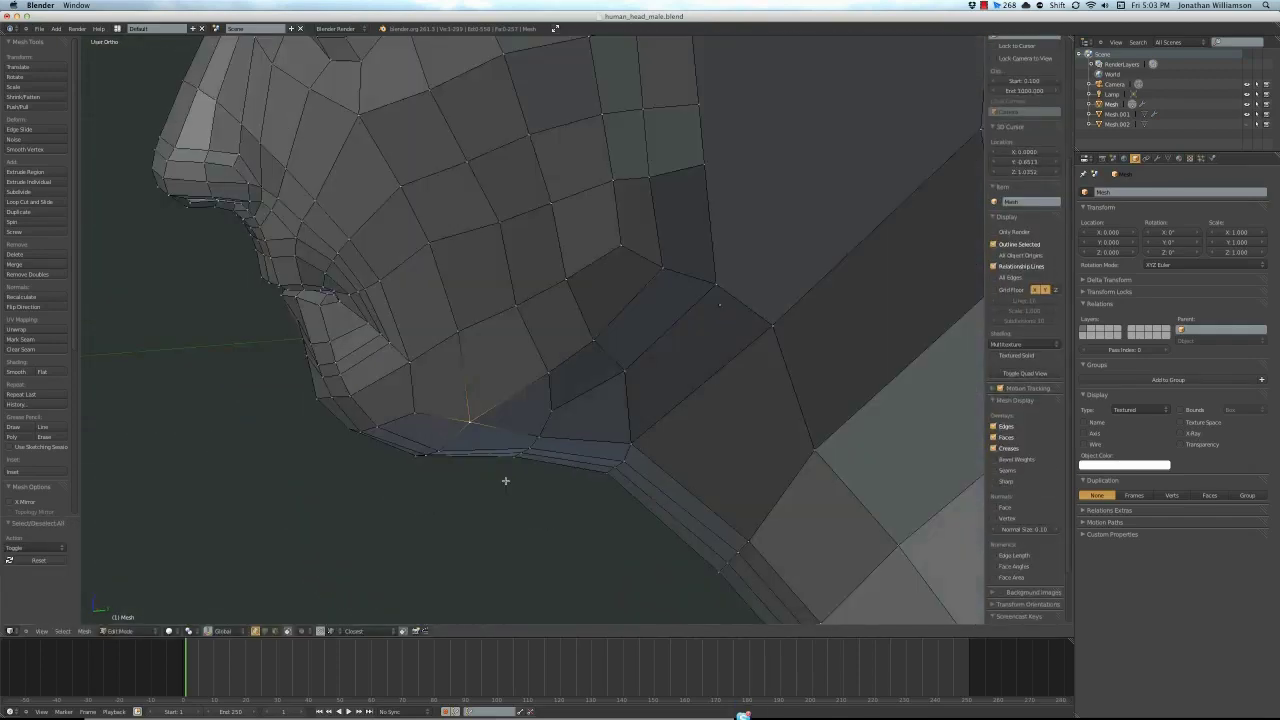
key("ctrl+Tab")
left_click(510, 450)
mouse_move(510, 450)
middle_mouse_down()
mouse_move(562, 337)
mouse_move(581, 333)
mouse_move(546, 379)
middle_mouse_up()
scroll(550, 370, "down", 5)
Check the head in Object Mode, then return to Edit Mode
key("Tab")
scroll(562, 337, "up", 4)
scroll(581, 333, "down", 6)
key("Tab")
scroll(581, 333, "up", 4)
scroll(560, 350, "down", 5)
scroll(546, 379, "up", 8)
Inspect the head in perspective from below and from the front, clearing the selection
key("KP_5")
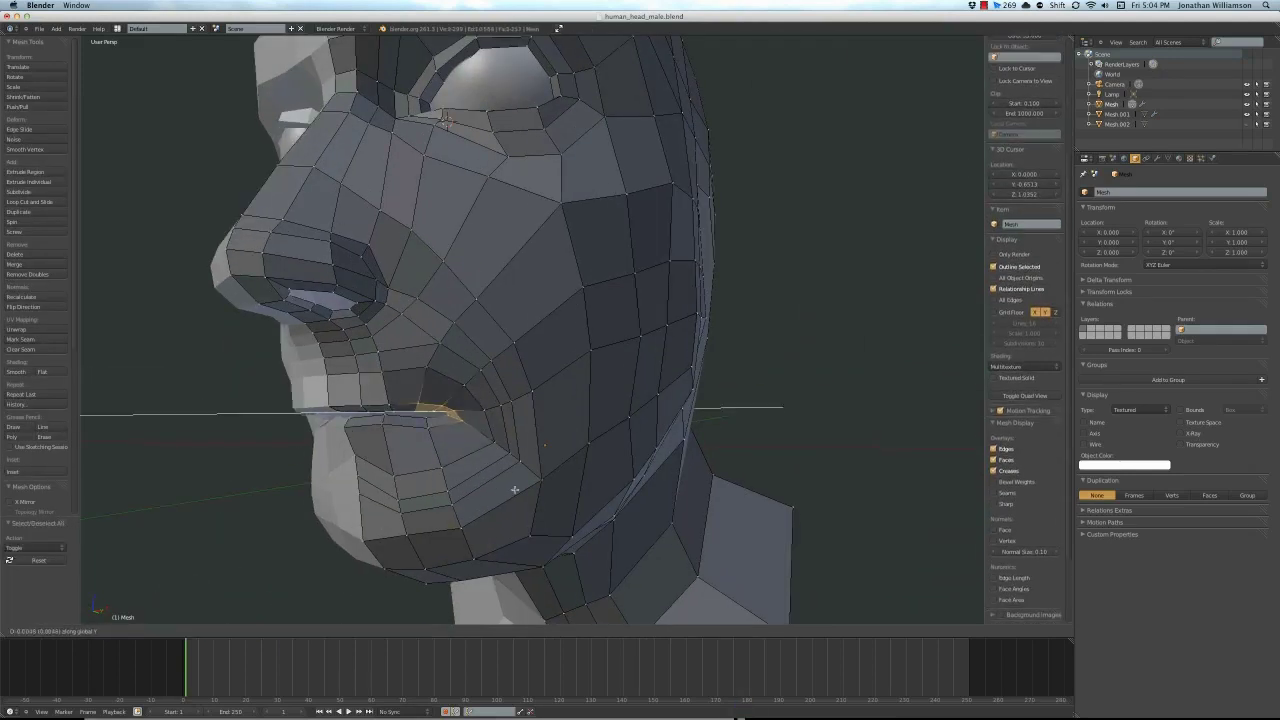
middle_click_drag(410, 389, 731, 439)
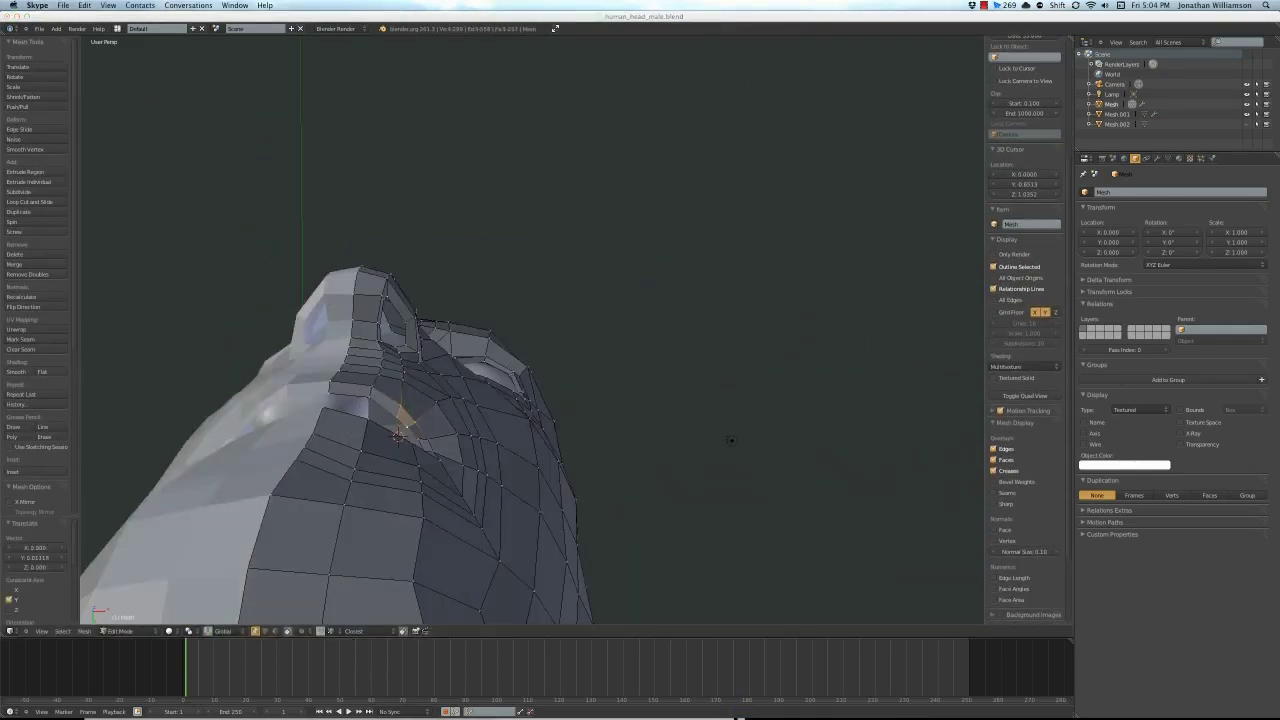
key("KP_3")
scroll(735, 457, "up", 2)
key("a")
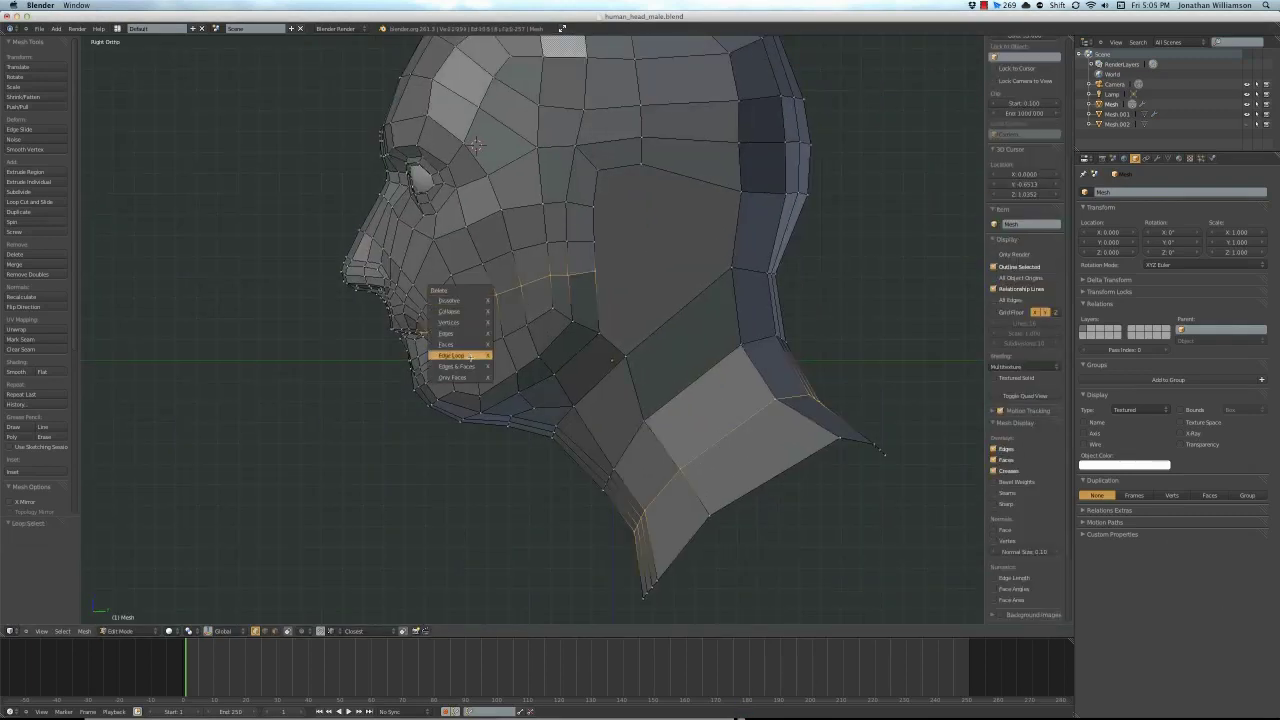
scroll(612, 358, "down", 4)
key("KP_1")
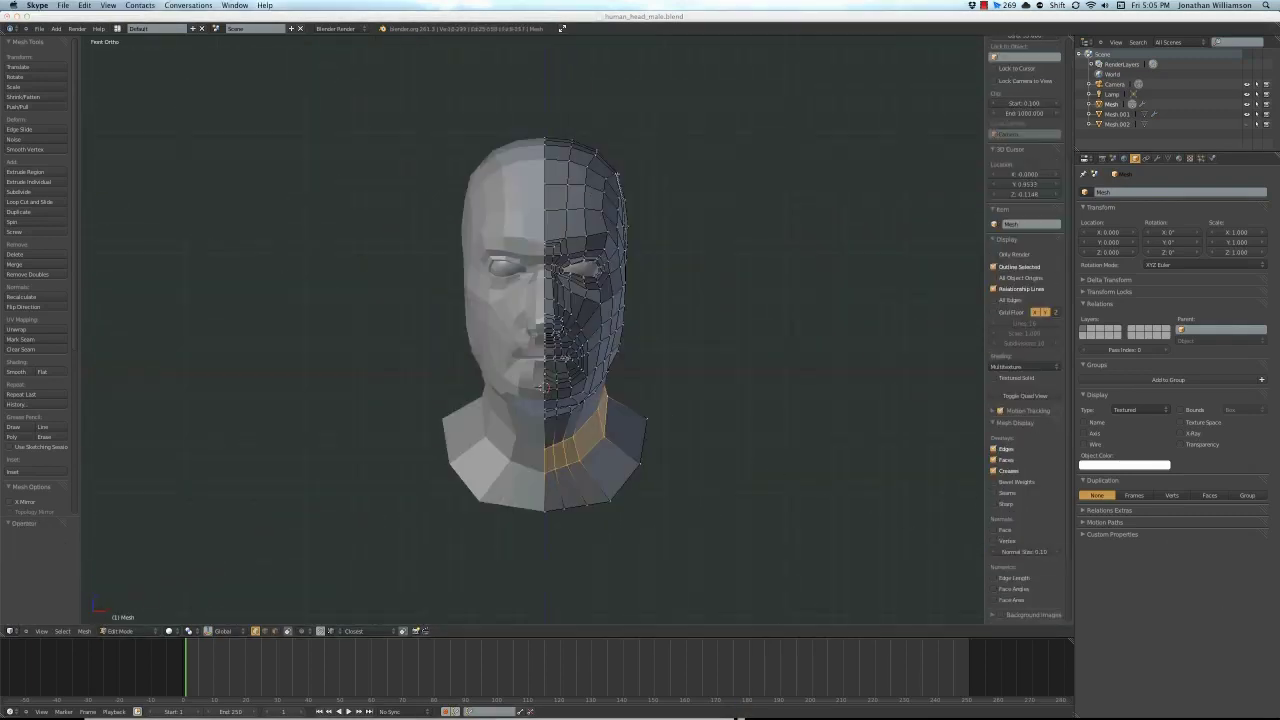
middle_click_drag(600, 300, 500, 314)
key("a")
scroll(523, 437, "up", 3)
scroll(543, 434, "up", 2)
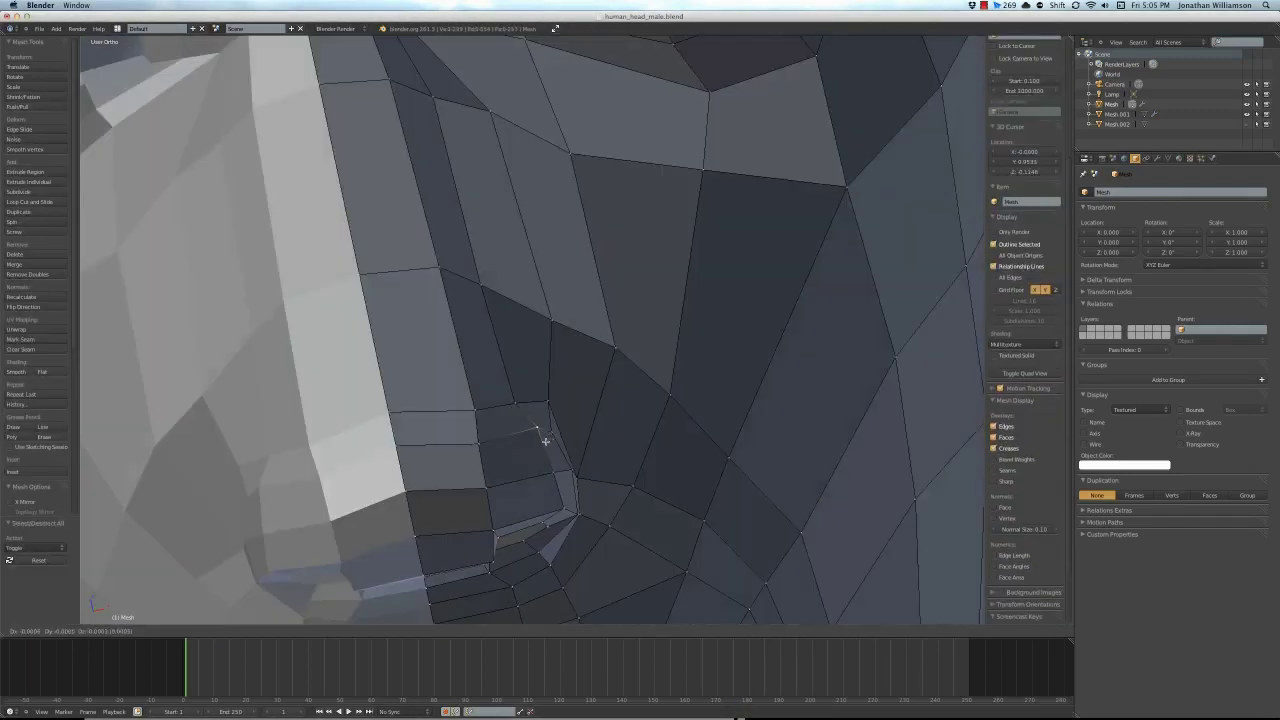
scroll(543, 434, "down", 3)
Add a new edge loop running along the cheek in side view
middle_click_drag(543, 434, 562, 329)
key("KP_3")
key("ctrl+r")
left_click(763, 384)
left_click(755, 308)
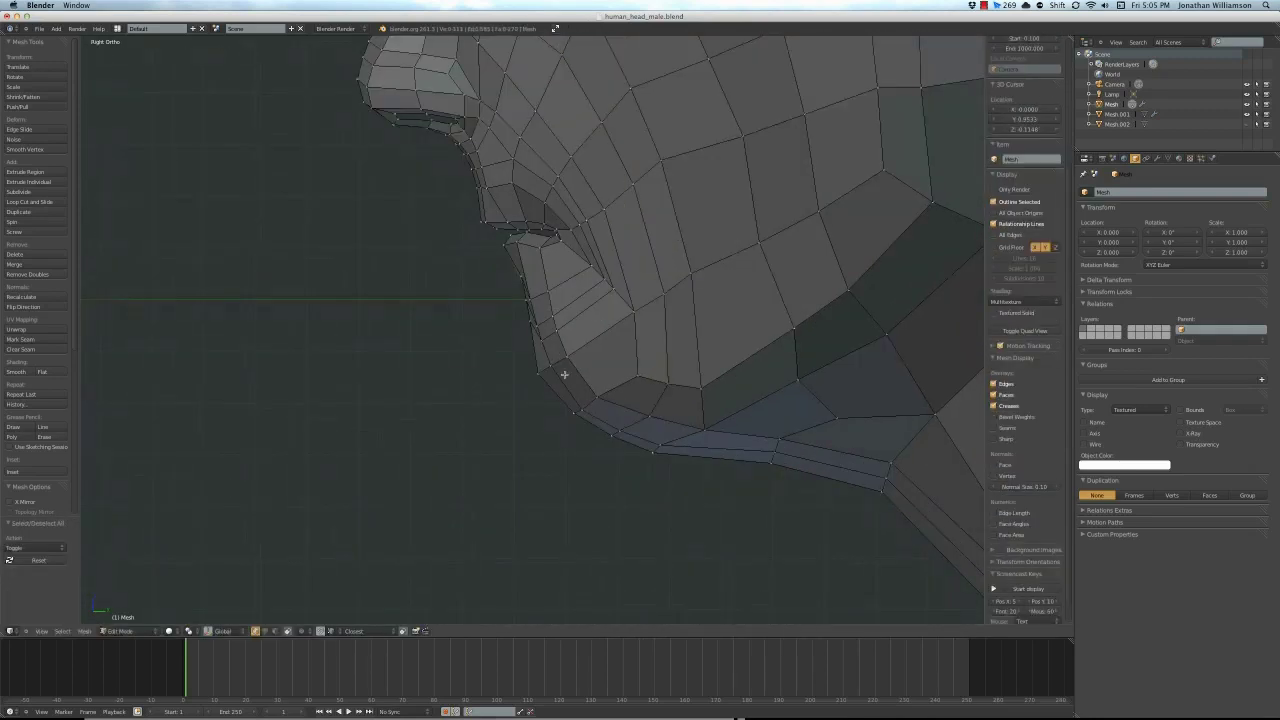
scroll(700, 400, "down", 3)
key("a")
middle_click_drag(661, 397, 800, 500)
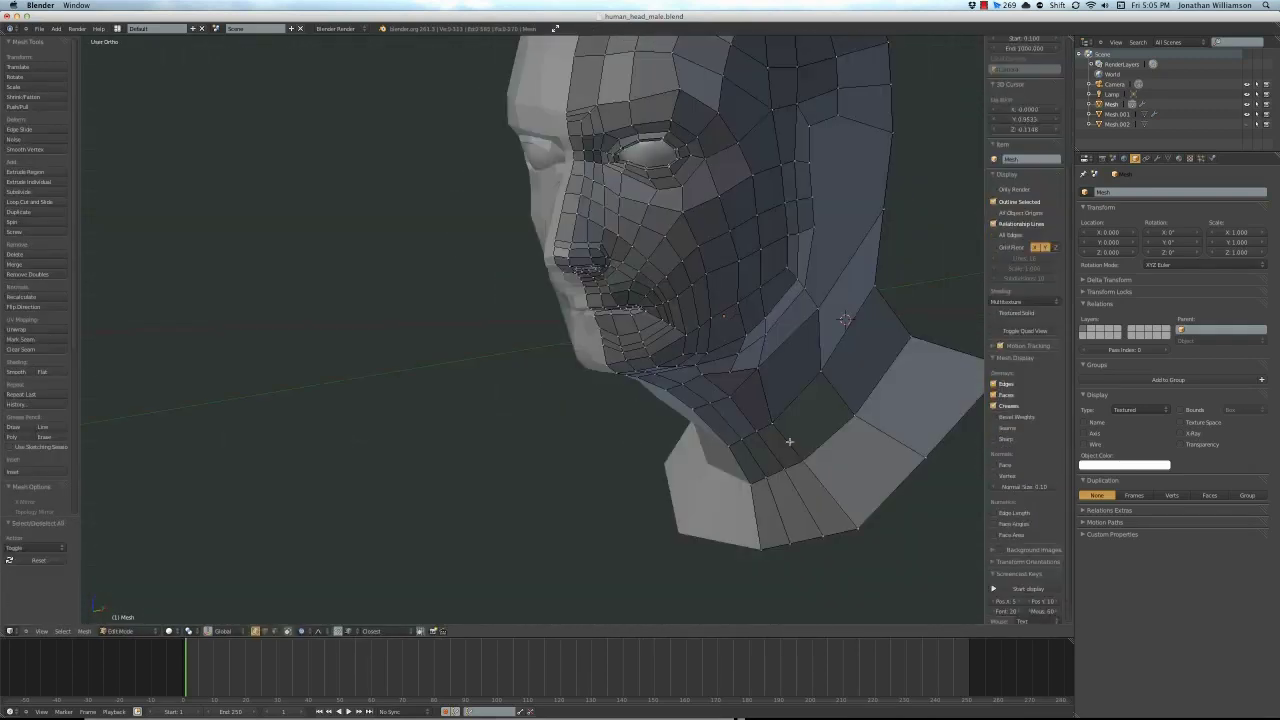
Start another loop cut, toggle Edit Mode off and on, and clear the selection
key("ctrl+r")
mouse_move(720, 491)
middle_mouse_down()
mouse_move(640, 400)
mouse_move(560, 380)
middle_mouse_up()
key("Tab")
scroll(540, 370, "down", 5)
key("Tab")
scroll(508, 355, "up", 6)
scroll(508, 355, "up", 3)
key("a")
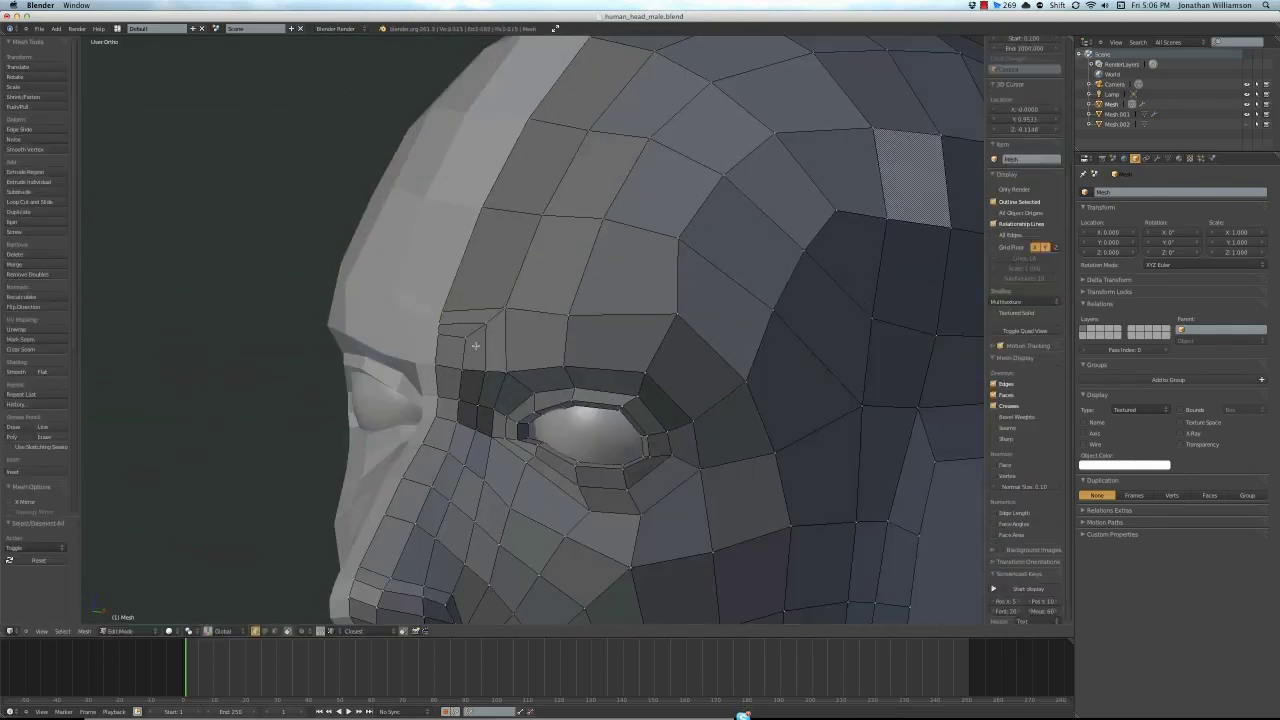
key("a")
Move the eye-area vertices, constraining the move to the X axis
mouse_move(483, 434)
middle_mouse_down()
mouse_move(446, 349)
mouse_move(500, 380)
mouse_move(611, 366)
middle_mouse_up()
scroll(500, 380, "up", 3)
scroll(500, 380, "down", 3)
scroll(508, 376, "up", 4)
key("g")
scroll(611, 366, "down", 3)
scroll(611, 366, "up", 3)
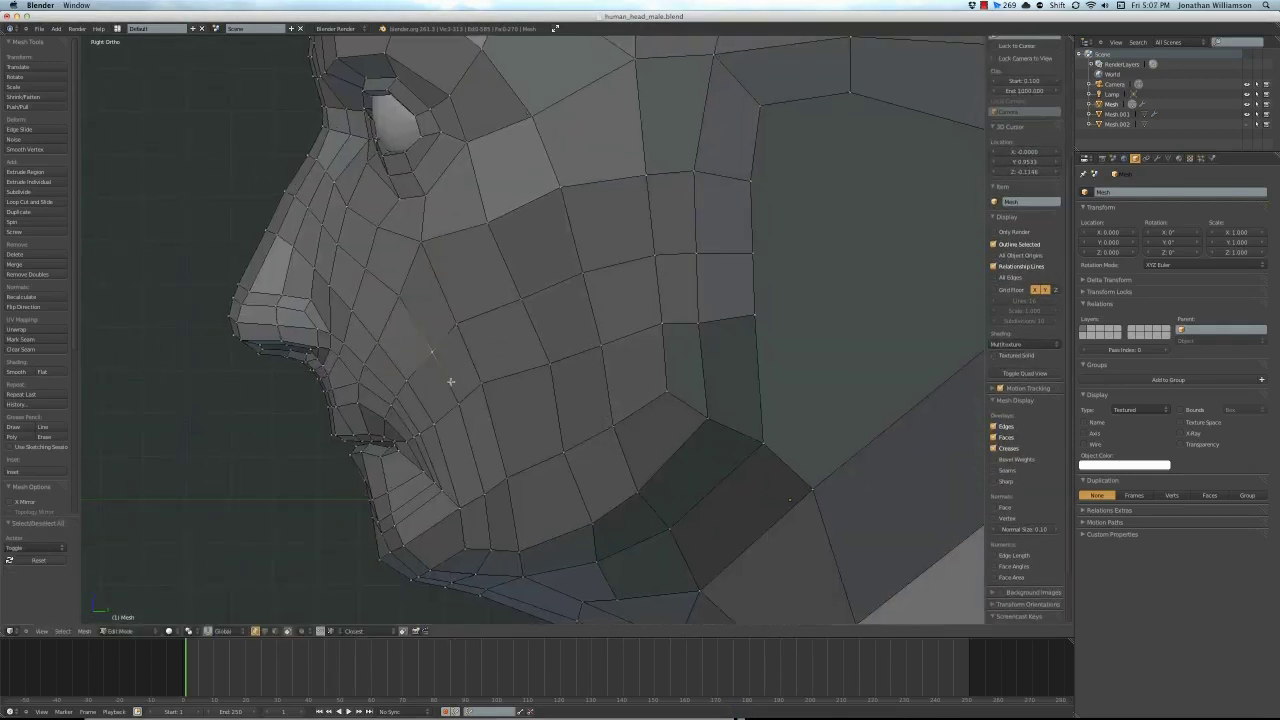
middle_click_drag(451, 374, 689, 425)
key("x")
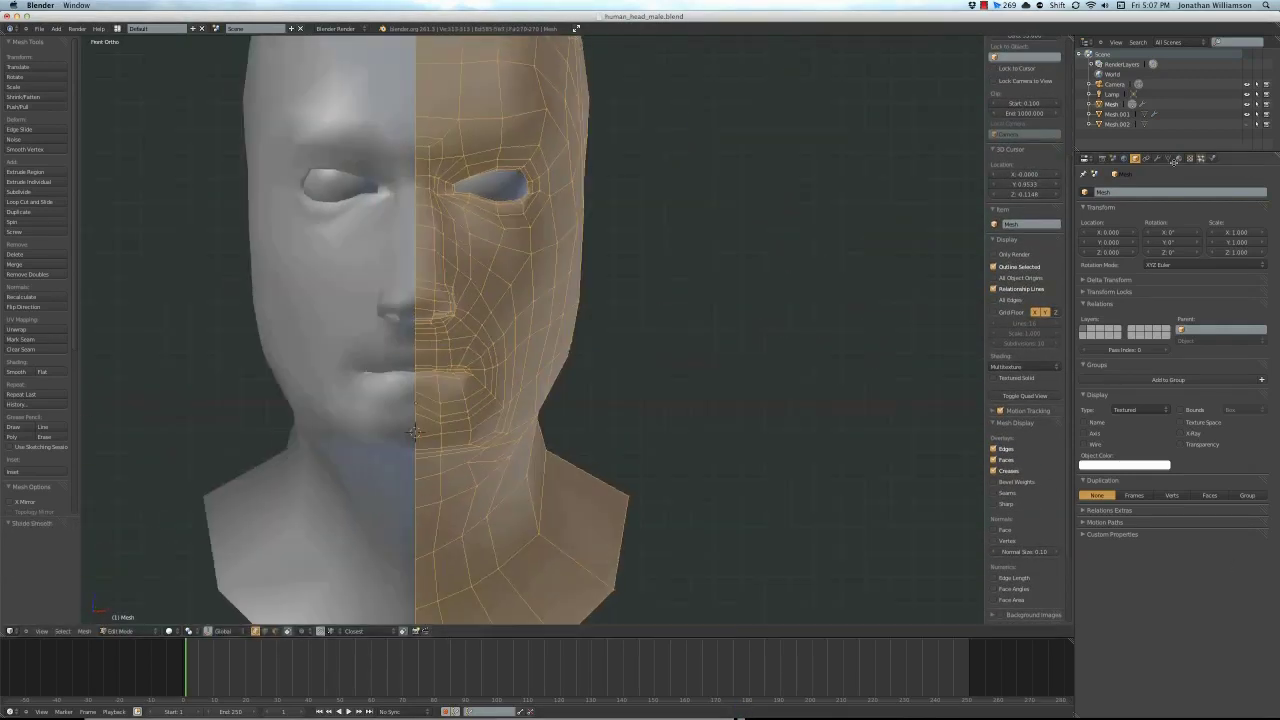
Turn on Optimal Display for the Subsurf modifier and reposition the neck vertices
left_click(1180, 404)
key("a")
scroll(468, 417, "up", 3)
key("KP_3")
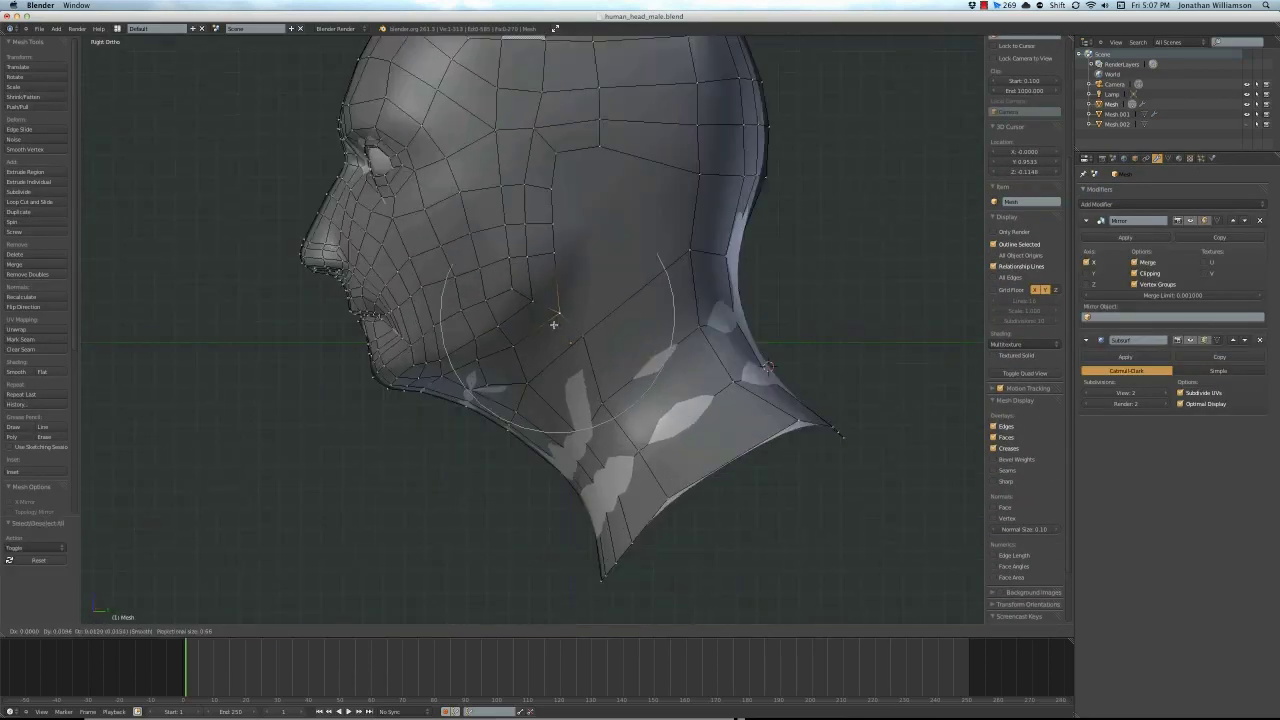
key("KP_1")
left_click(743, 386)
mouse_move(743, 386)
middle_mouse_down()
mouse_move(808, 397)
mouse_move(594, 531)
middle_mouse_up()
key("KP_1")
key("a")
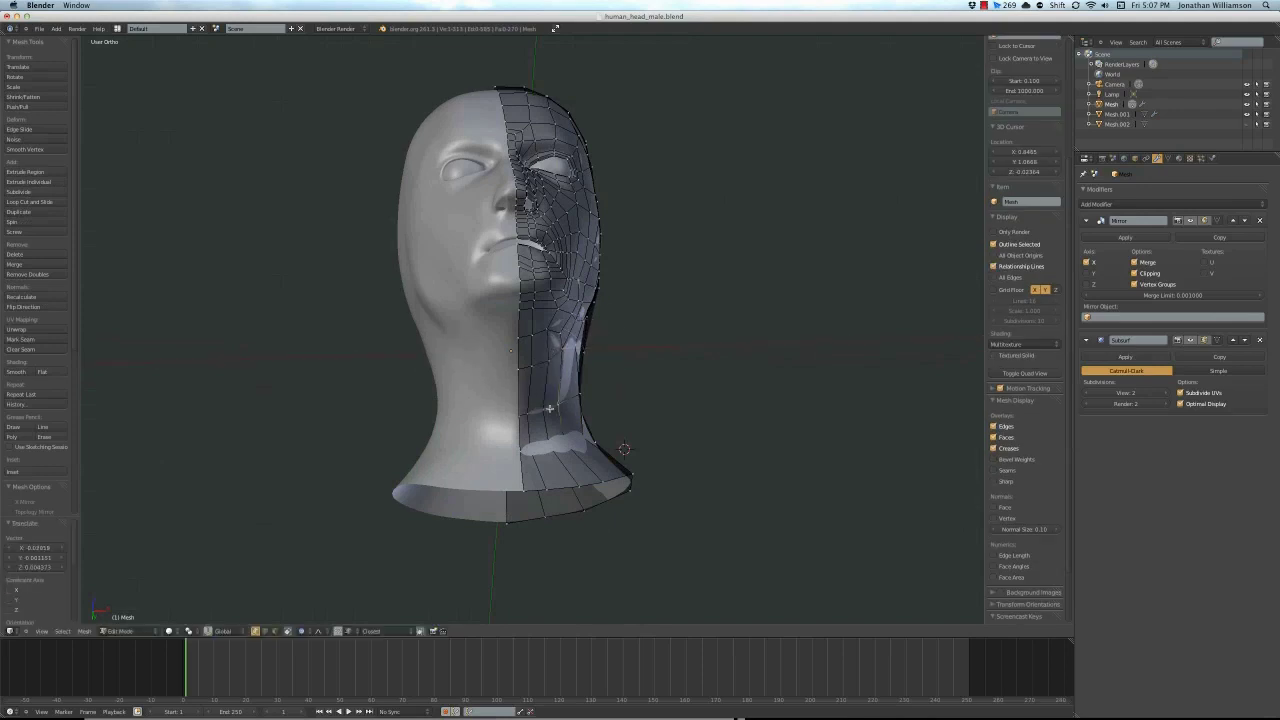
left_click(625, 394)
Stretch the eye-region vertices outward with proportional falloff
middle_click_drag(625, 394, 627, 286)
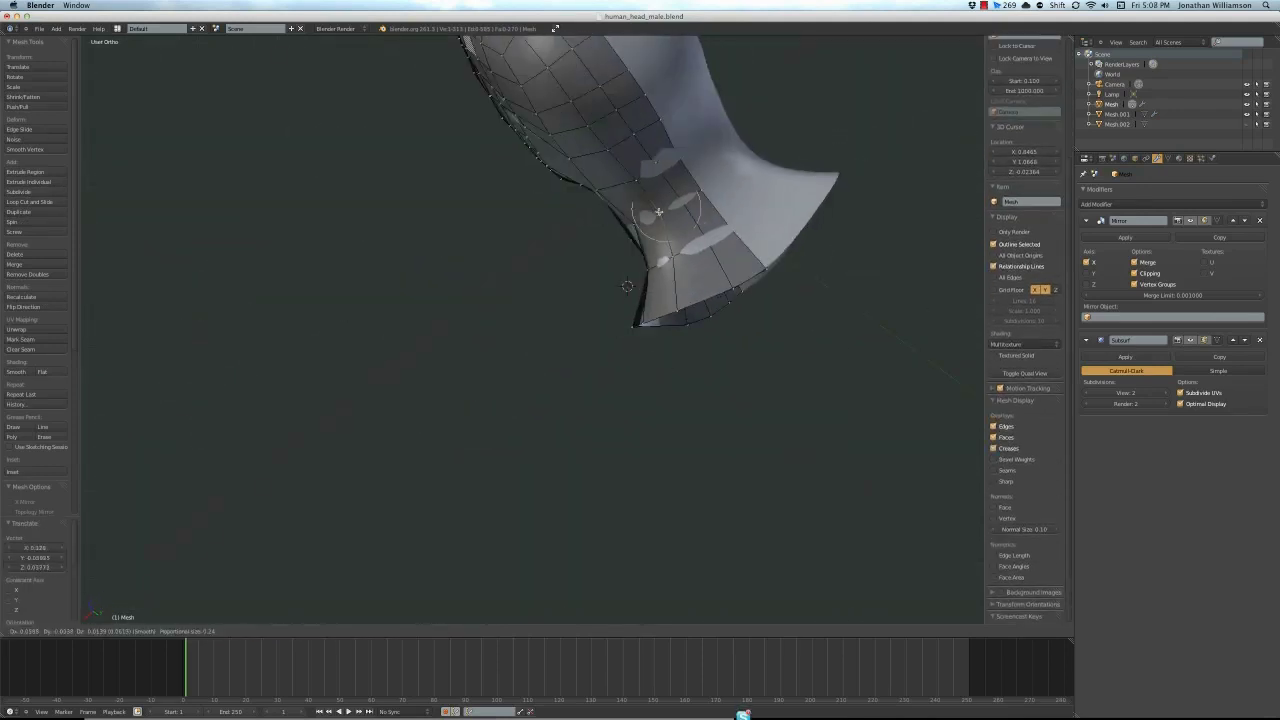
key("Escape")
key("KP_3")
key("KP_1")
scroll(572, 413, "up", 5)
key("a")
key("g")
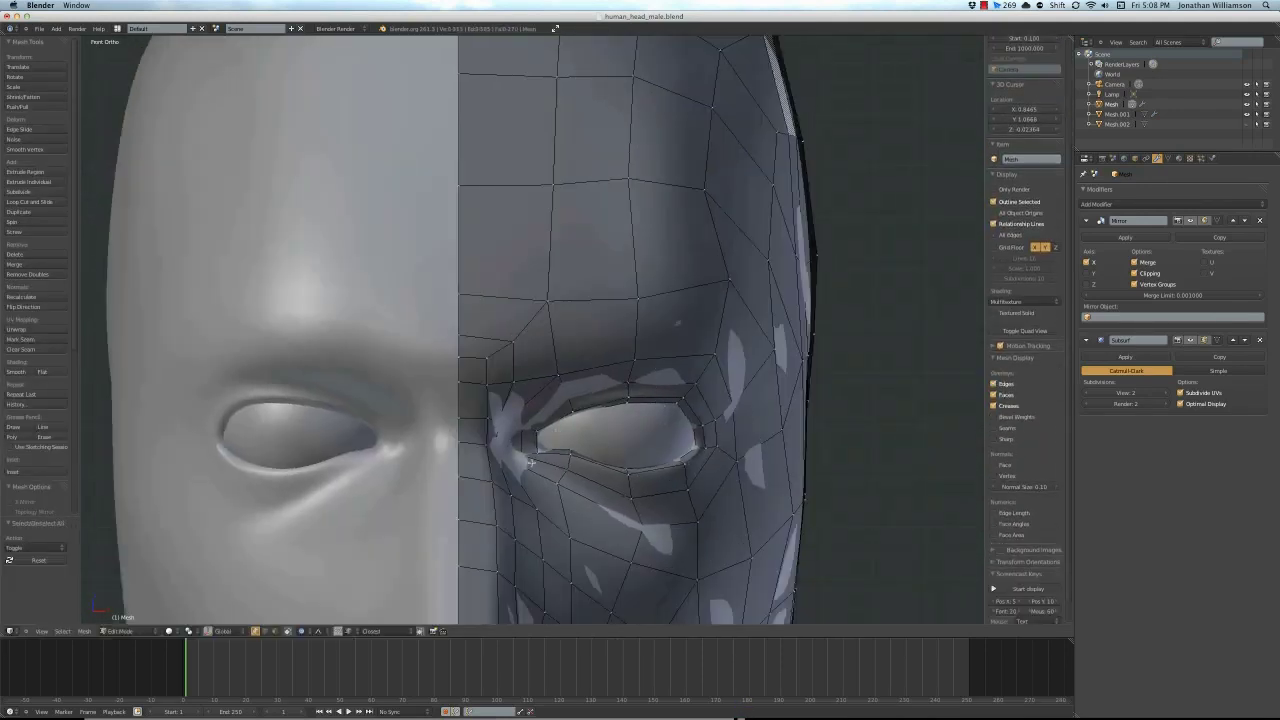
key("g")
left_click(718, 524)
Pull a vertex near the lips along the Y axis
scroll(671, 513, "down", 2)
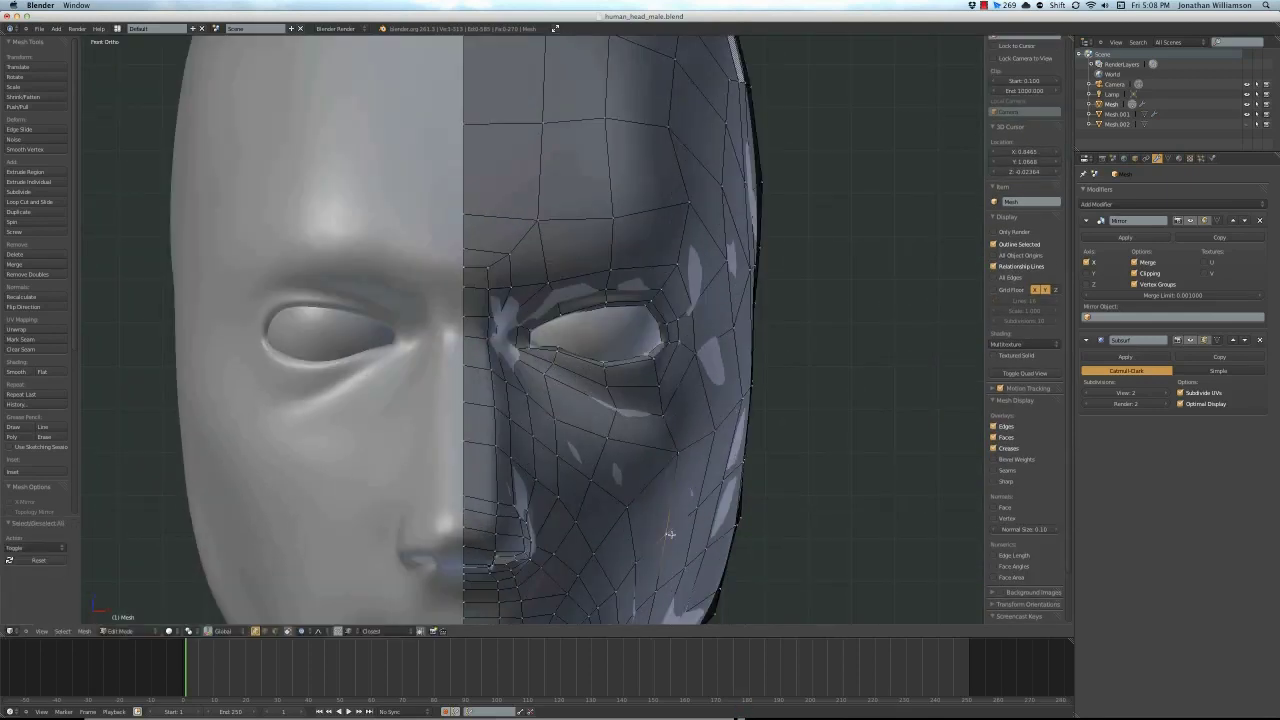
scroll(670, 534, "down", 2)
mouse_move(670, 534)
middle_mouse_down()
mouse_move(354, 494)
mouse_move(346, 430)
mouse_move(600, 420)
middle_mouse_up()
scroll(354, 494, "up", 3)
key("KP_1")
mouse_move(636, 479)
middle_mouse_down()
mouse_move(531, 534)
mouse_move(549, 429)
mouse_move(491, 543)
mouse_move(428, 436)
mouse_move(571, 457)
mouse_move(471, 569)
mouse_move(534, 423)
middle_mouse_up()
key("KP_1")
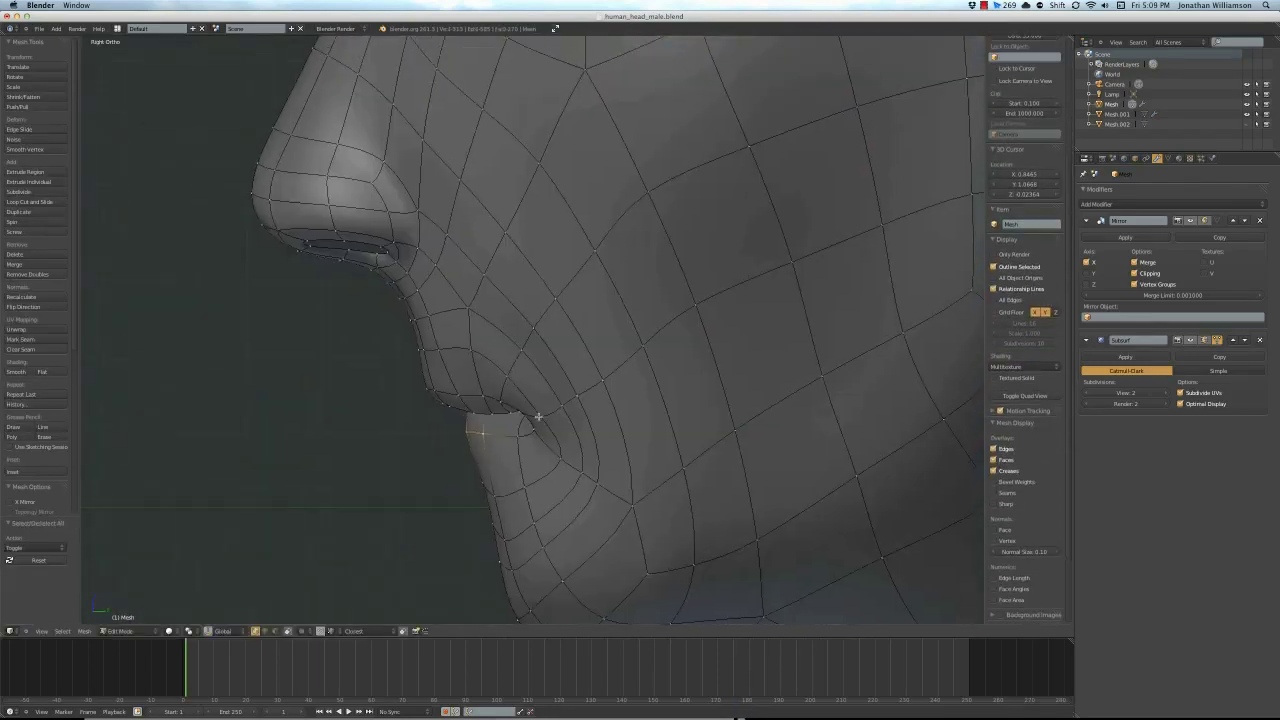
scroll(760, 343, "down", 5)
scroll(651, 400, "up", 5)
key("g")
key("y")
left_click(648, 486)
Reshape the nostril and nose vertices with a proportional move
key("KP_1")
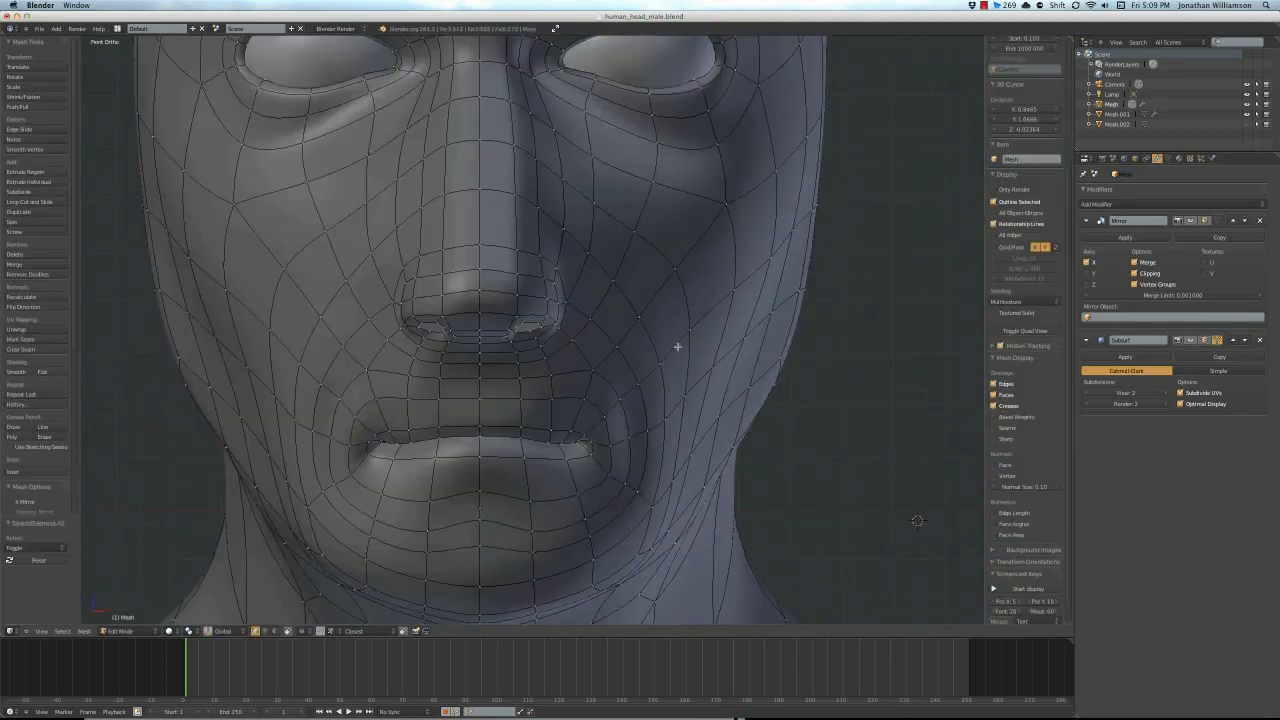
key("KP_3")
middle_click_drag(606, 349, 475, 399)
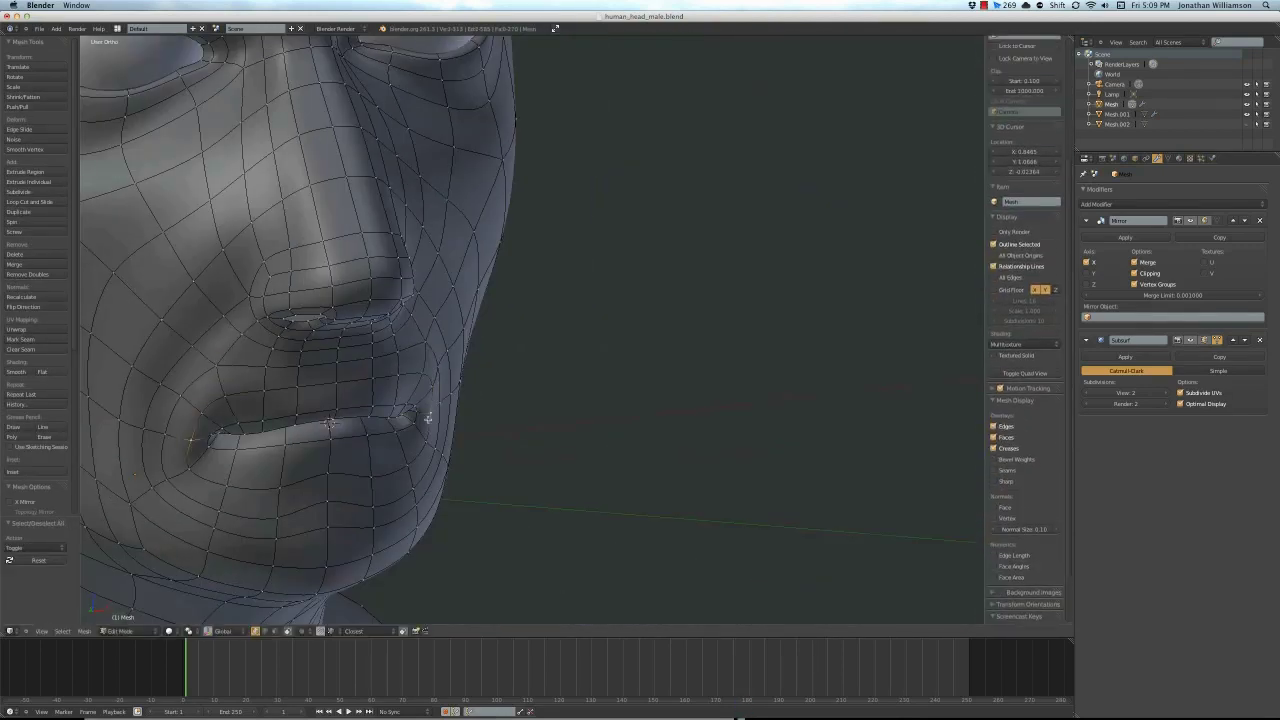
key("KP_1")
key("KP_3")
key("g")
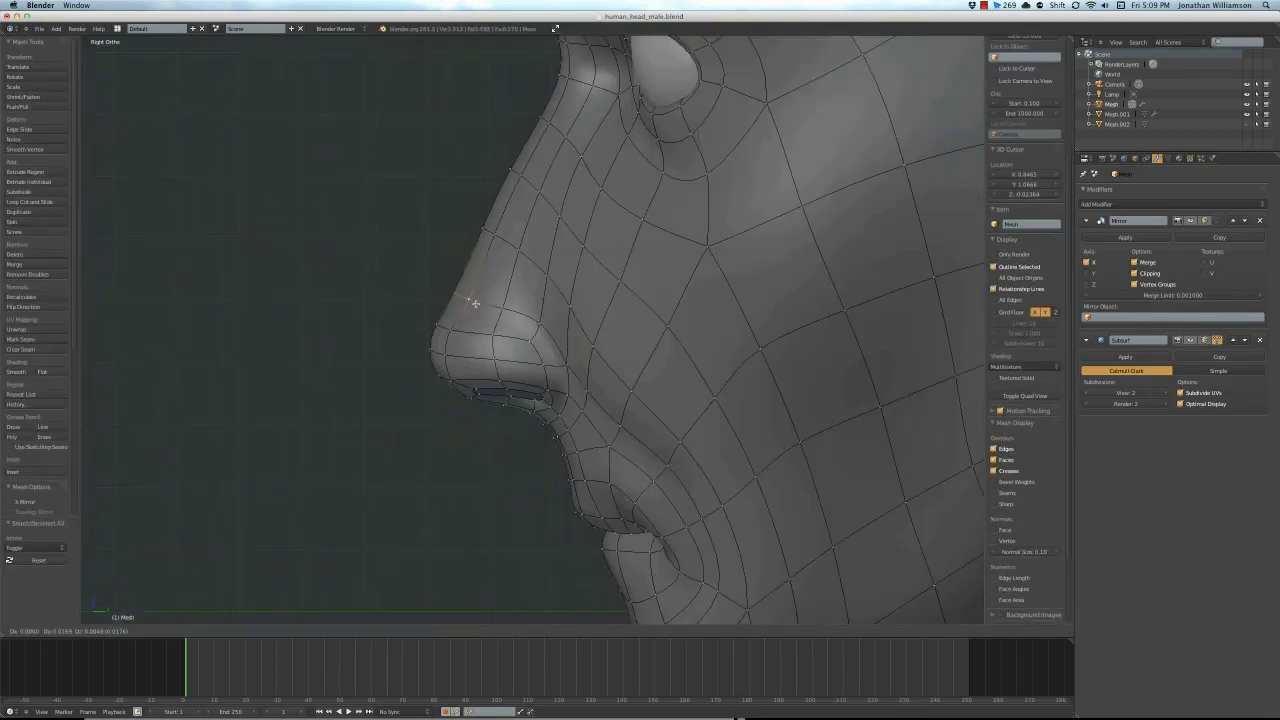
scroll(514, 399, "up", 2)
key("a")
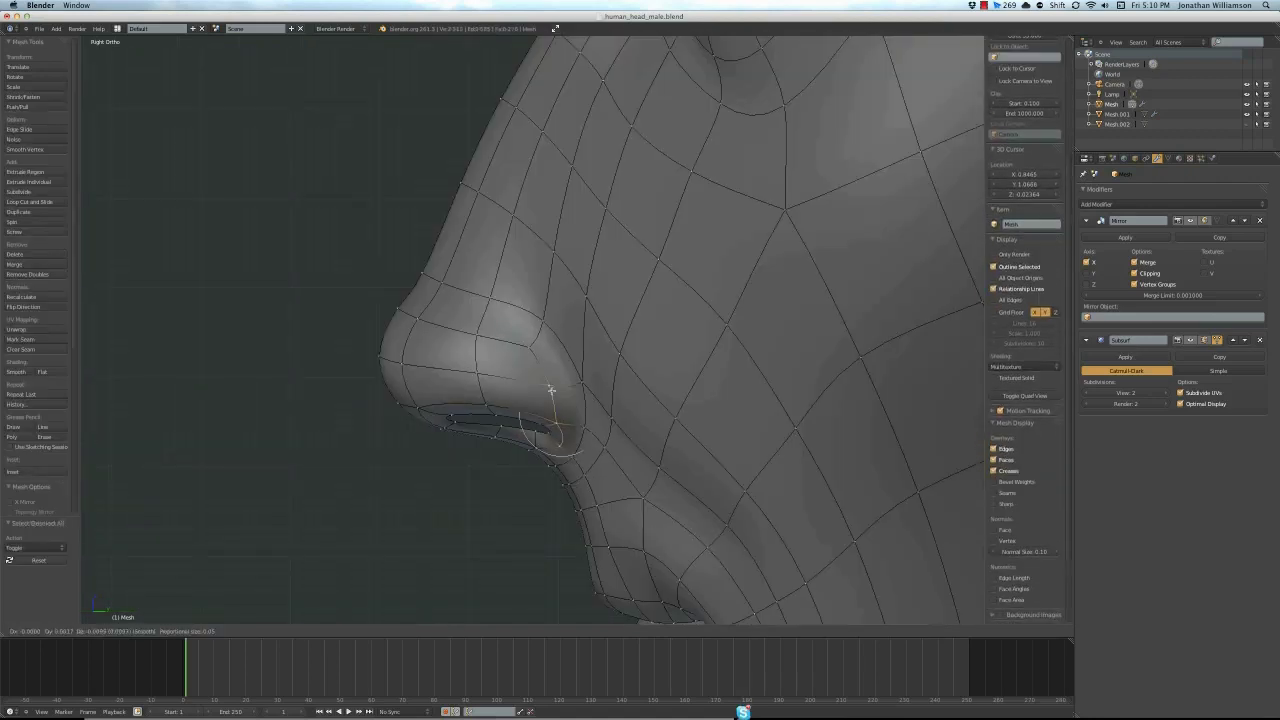
left_click(495, 322)
key("KP_1")
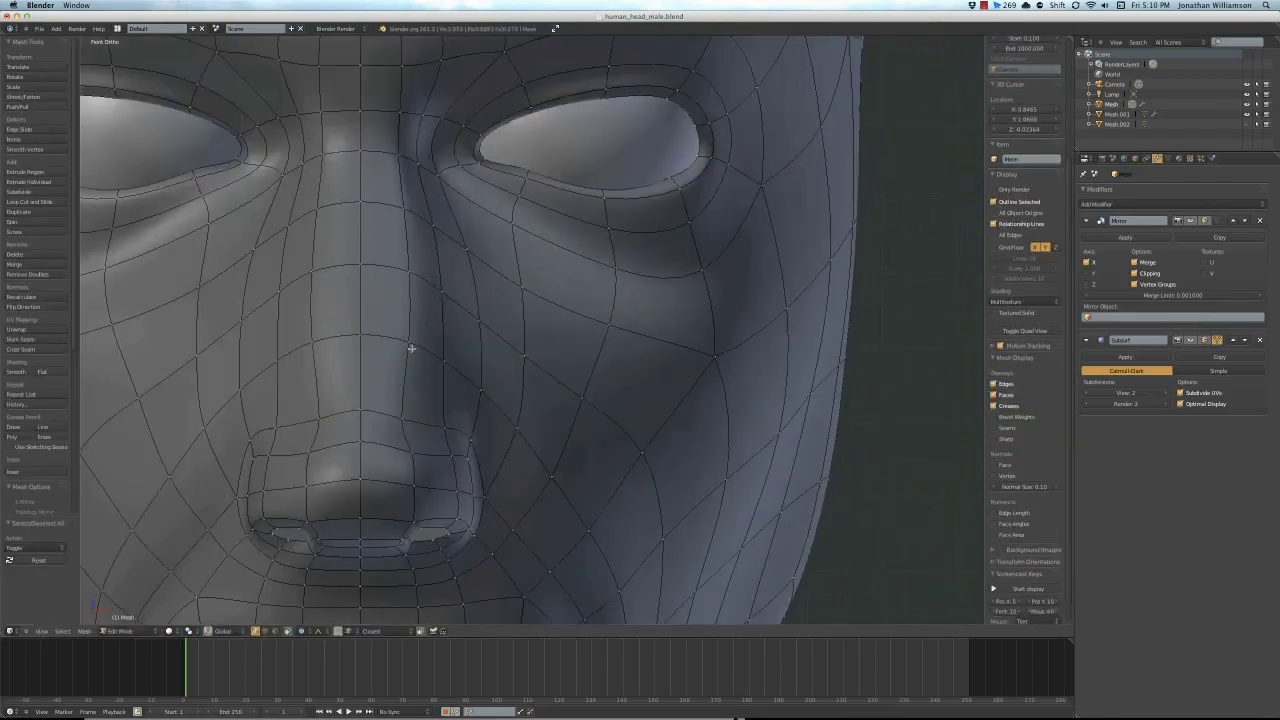
left_click(456, 553)
scroll(456, 553, "up", 2)
scroll(333, 438, "up", 1)
Cancel a further nose move and inspect the smoothed head in Object Mode from front and side
mouse_move(297, 433)
middle_mouse_down()
mouse_move(414, 363)
mouse_move(543, 420)
mouse_move(568, 295)
mouse_move(420, 540)
middle_mouse_up()
key("a")
key("g")
right_click(455, 499)
middle_click_drag(455, 499, 576, 410)
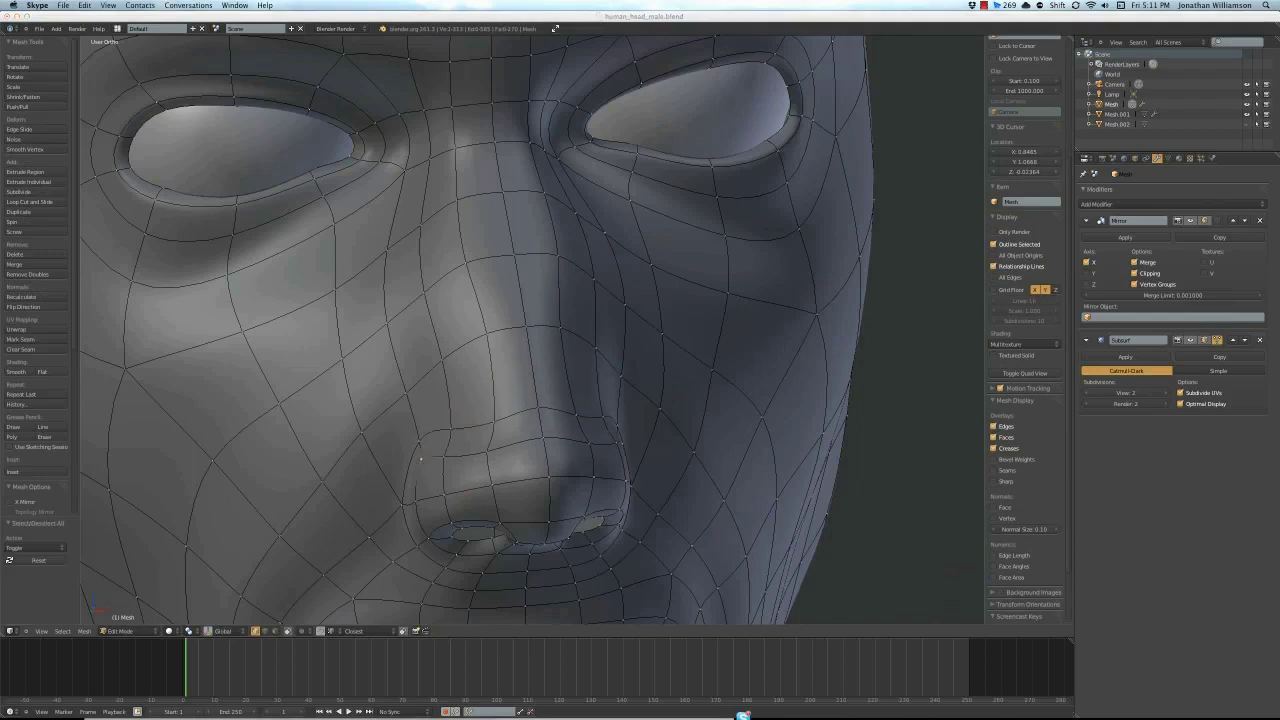
key("KP_1")
middle_click_drag(677, 466, 478, 350, "shift")
key("KP_3")
key("Tab")
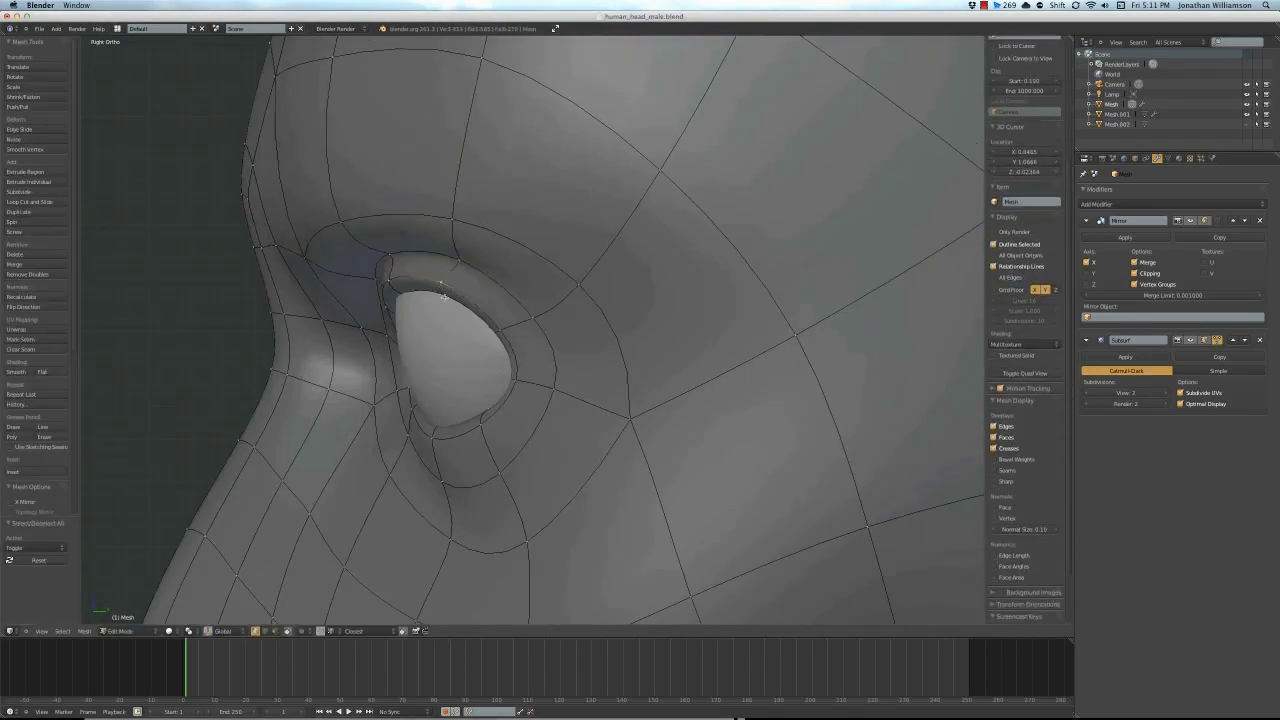
key("KP_1")
key("KP_3")
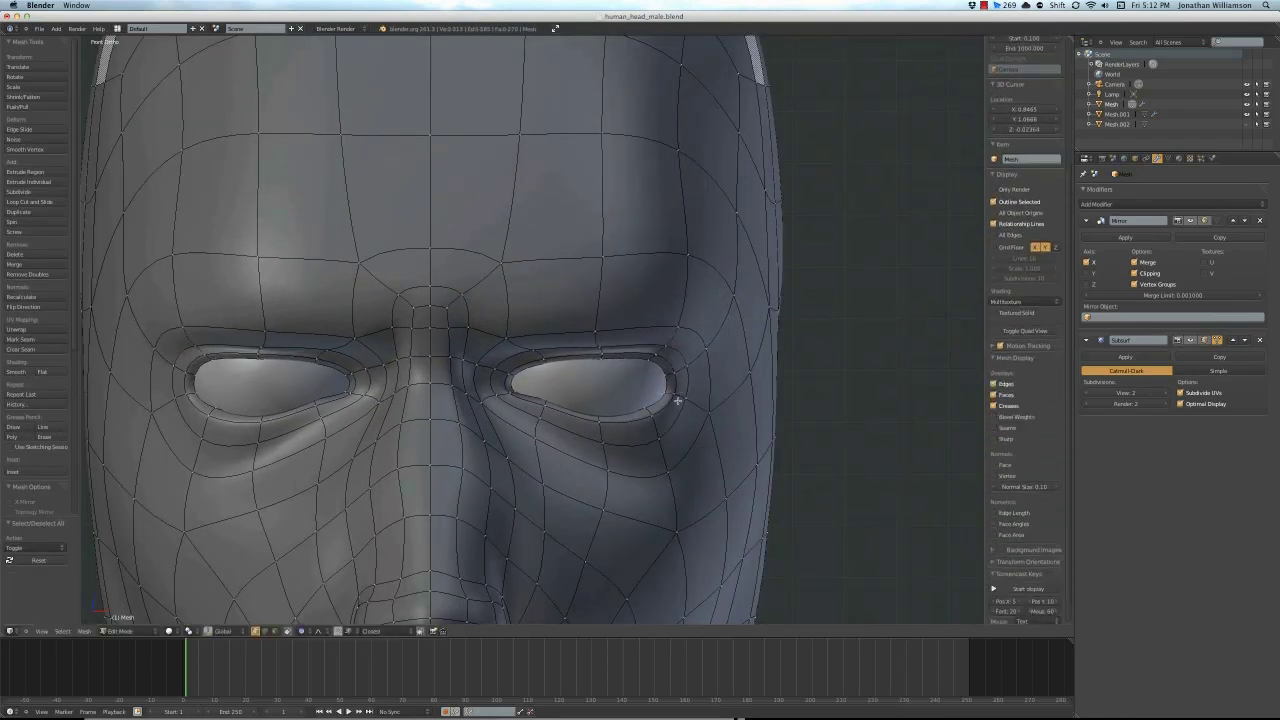
Look at the head from the side and deselect all vertices around the ear area
key("KP_3")
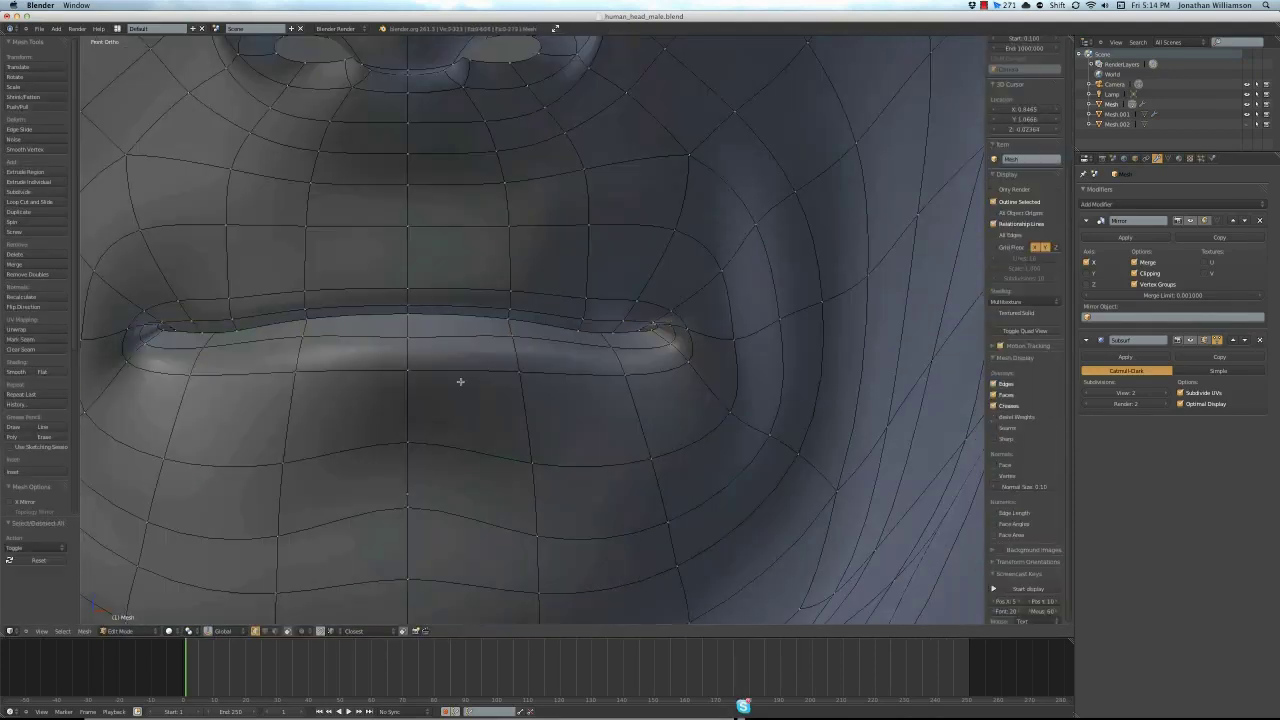
key("KP_3")
key("a")
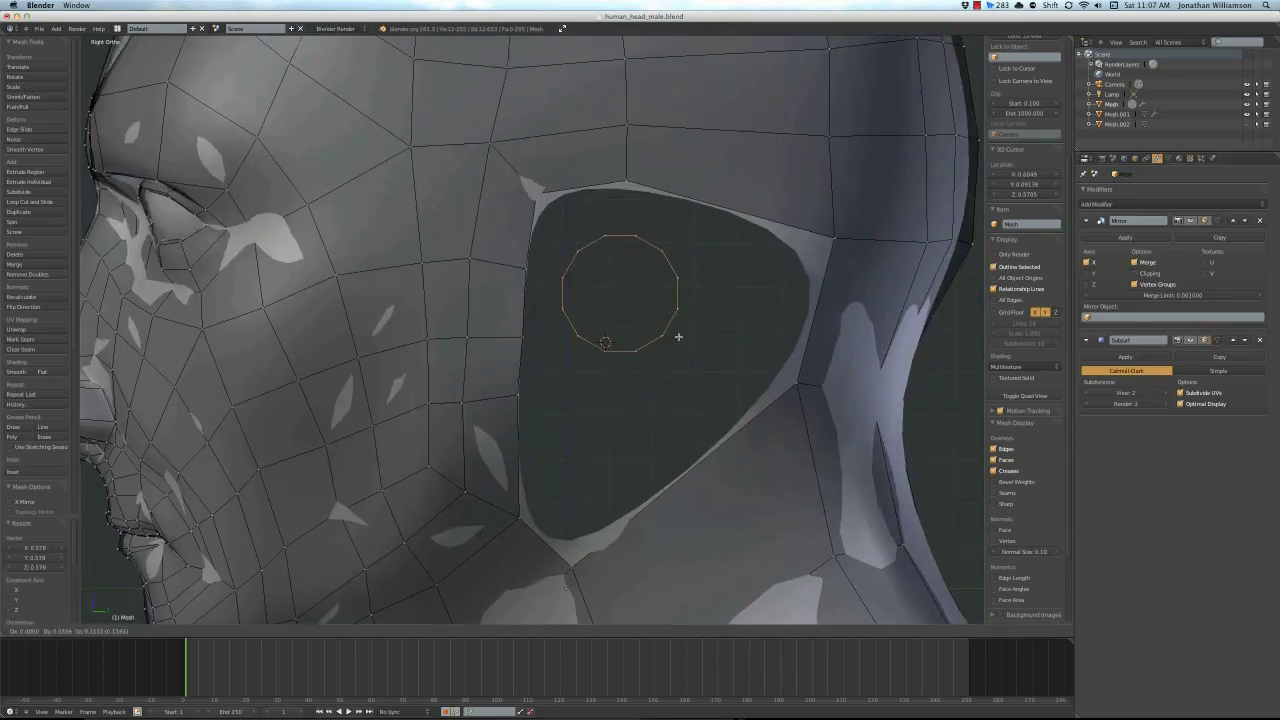
Stretch the ear circle into an elongated shape and orbit around the ear
key("g")
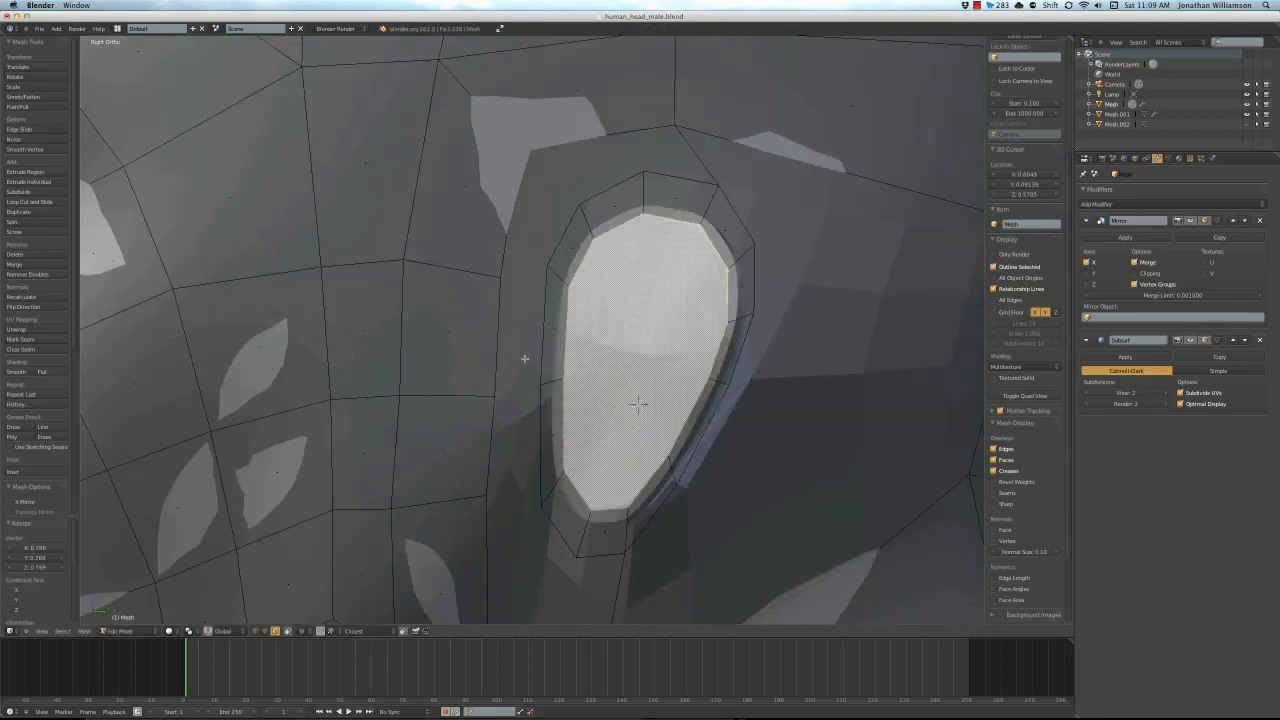
key("a")
middle_click_drag(491, 280, 628, 324)
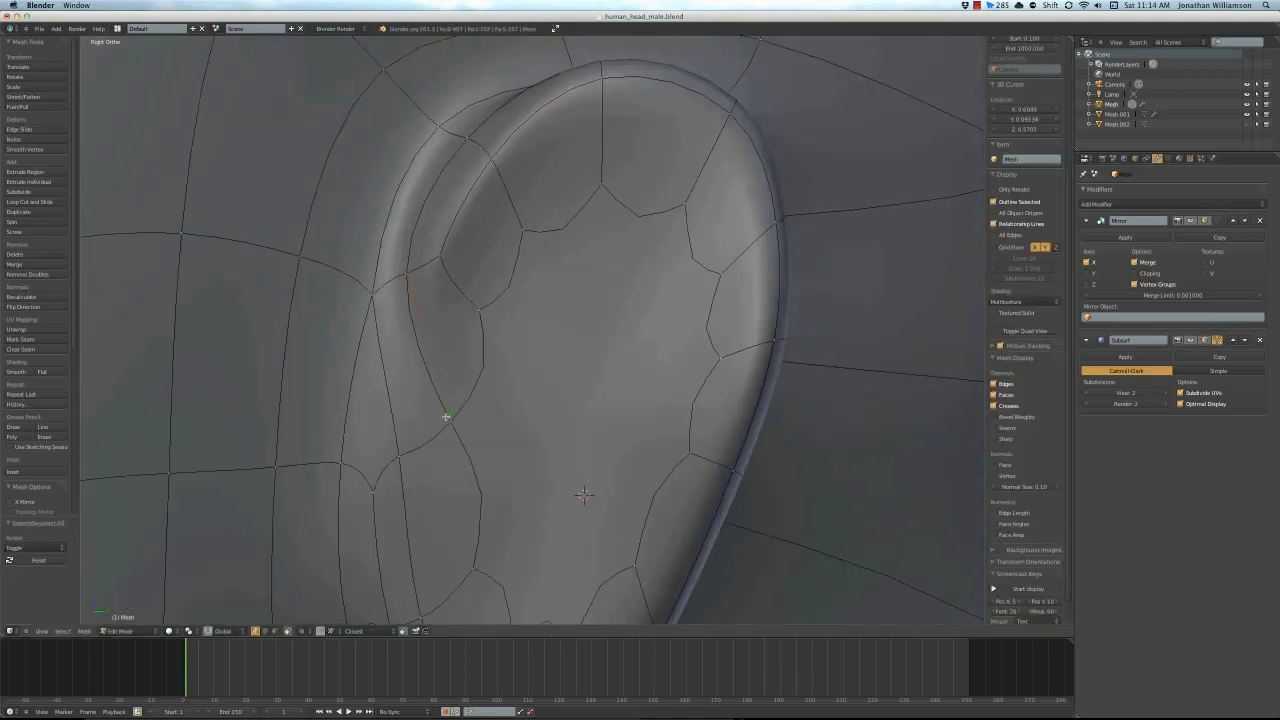
Delete the selected ear vertices and dissolve the extra ear edges
scroll(446, 416, "down", 3)
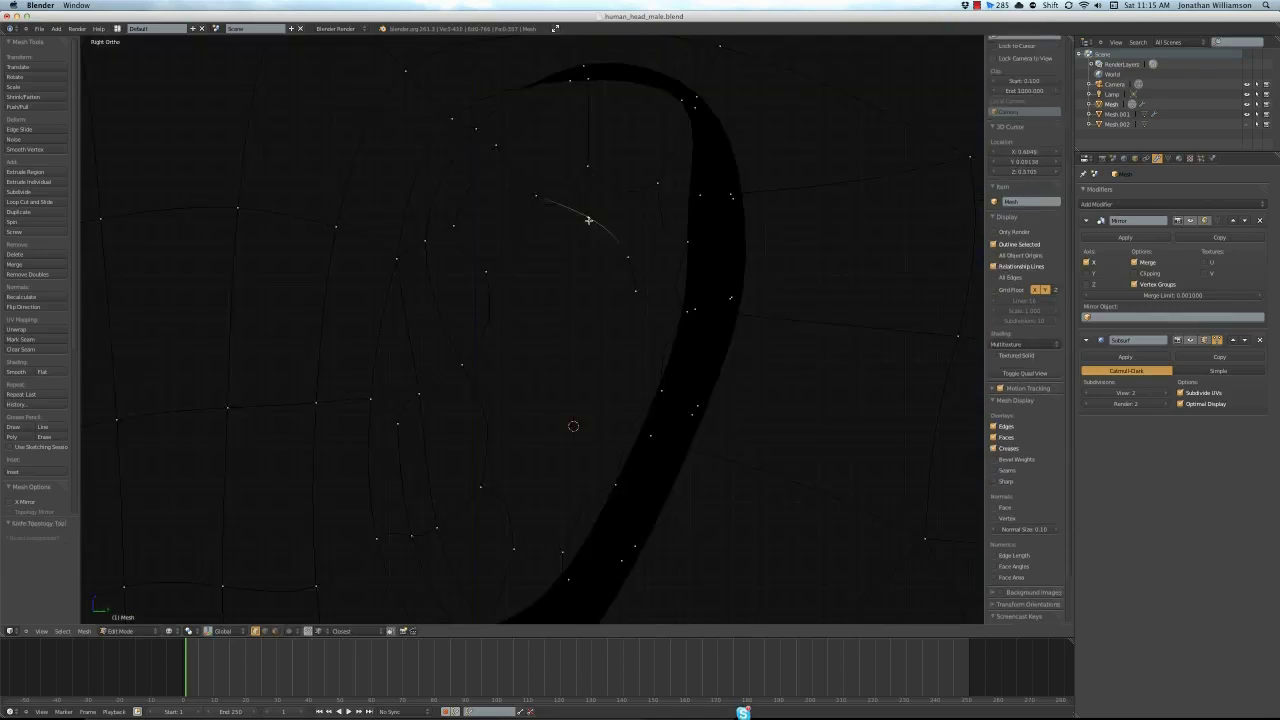
key("x")
left_click(523, 194)
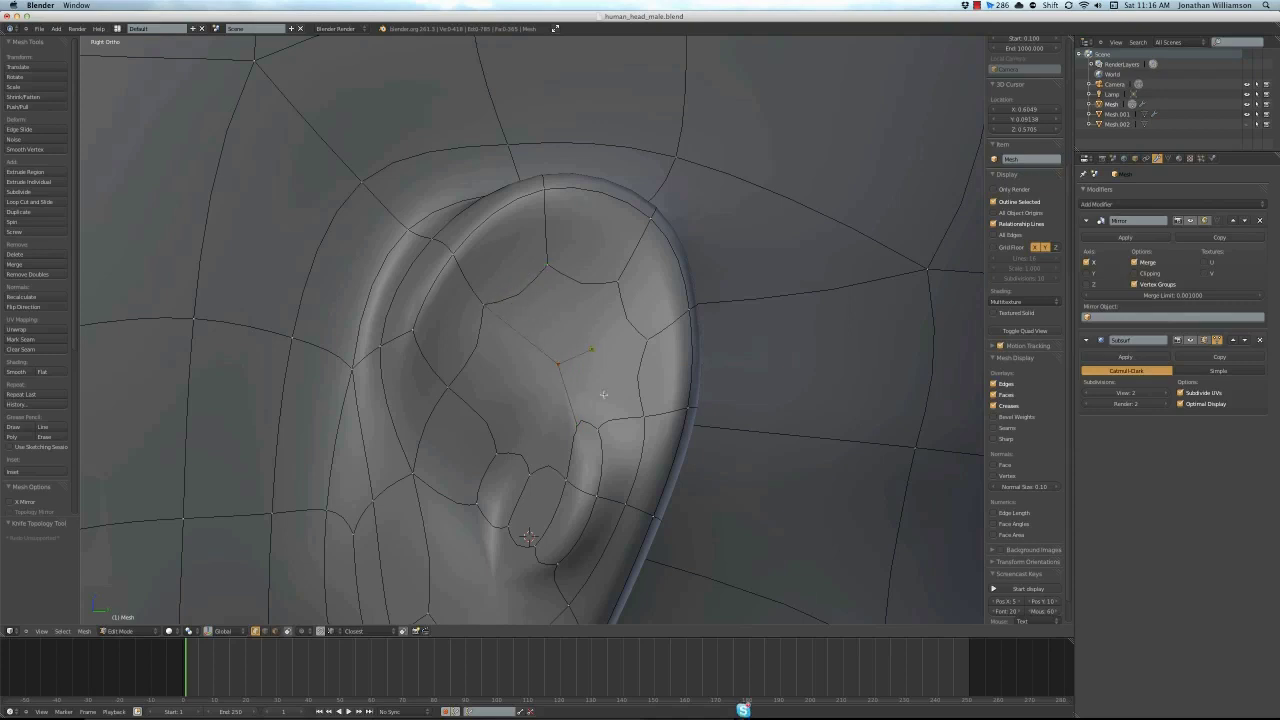
key("x")
left_click(515, 420)
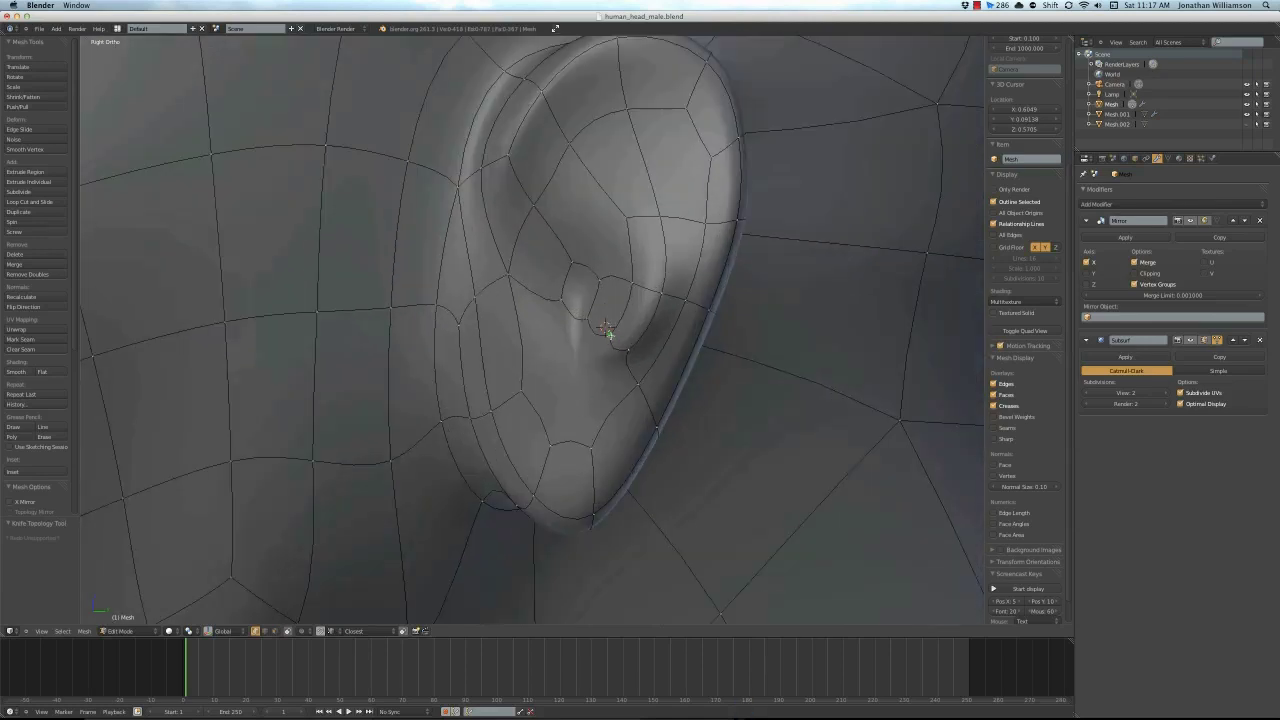
Merge the selected ear vertices at their center
scroll(610, 335, "up", 3)
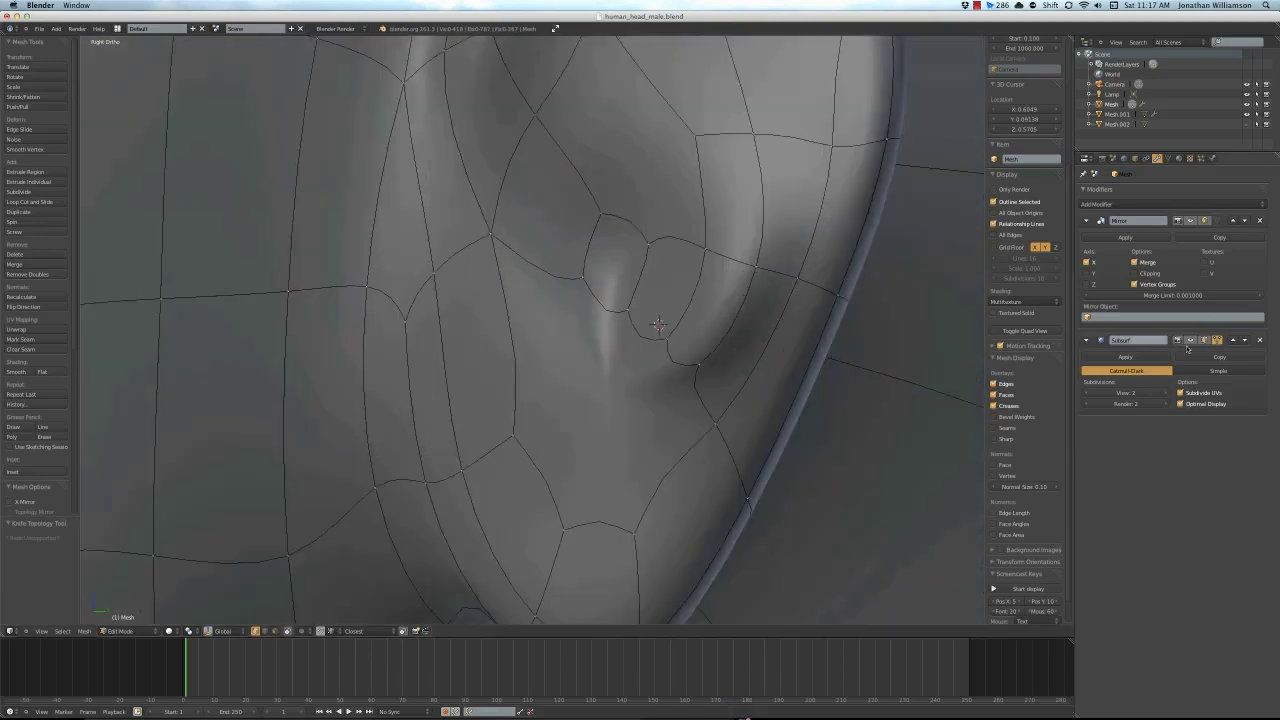
middle_click_drag(610, 335, 521, 411)
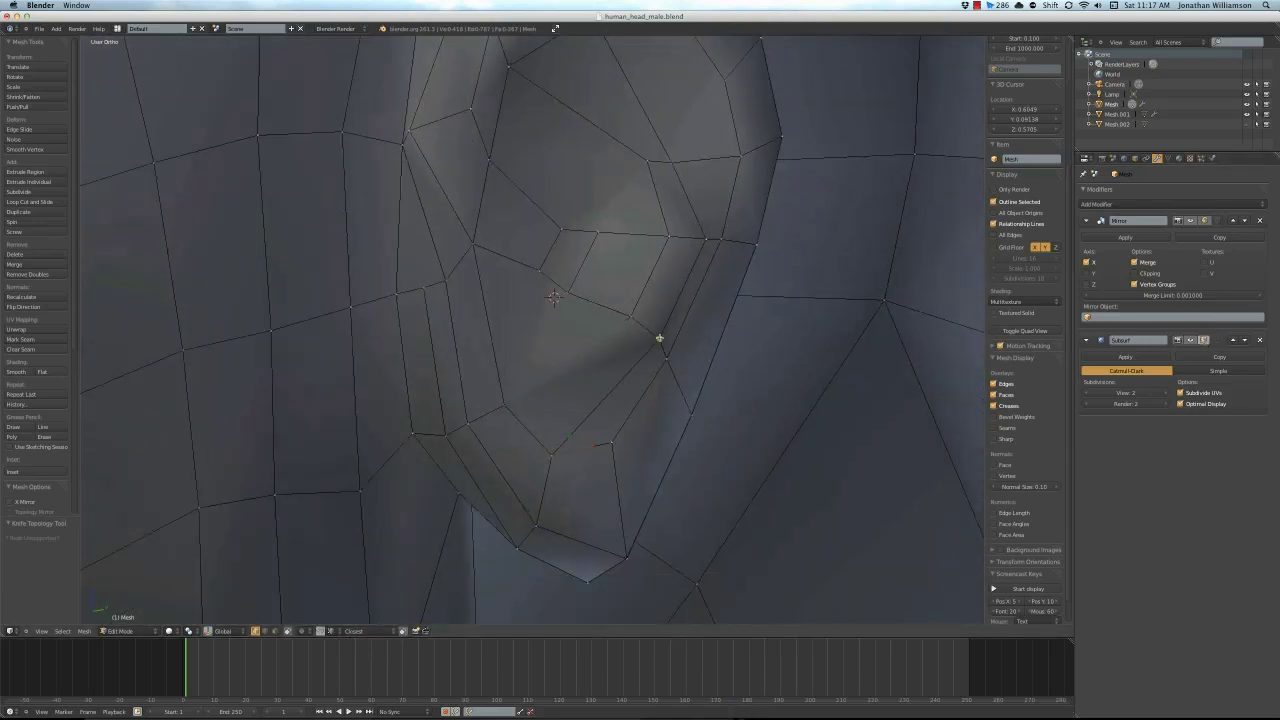
middle_click_drag(659, 338, 564, 393)
key("a")
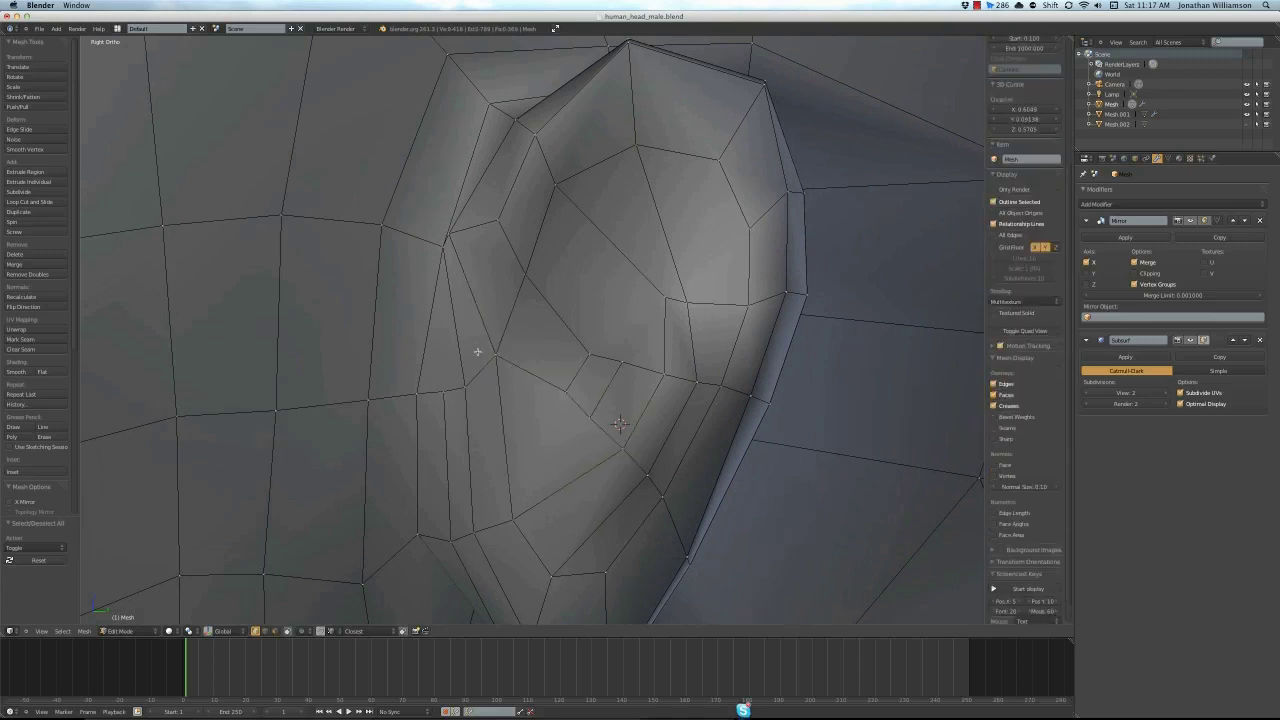
mouse_move(477, 351)
middle_mouse_down()
mouse_move(392, 350)
mouse_move(419, 338)
middle_mouse_up()
key("alt+m")
left_click(392, 350)
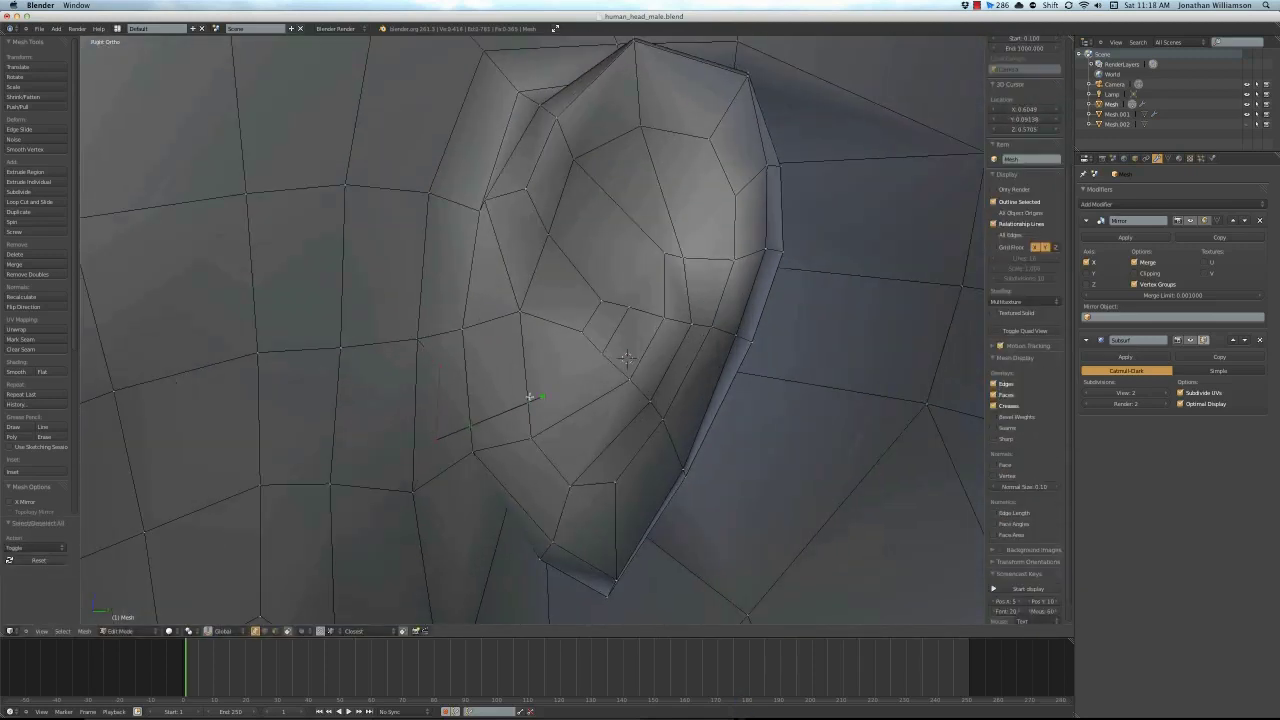
Finish the knife cut, then shrink the small inner triangle and shift it along X
key("Return")
scroll(490, 345, "up", 1)
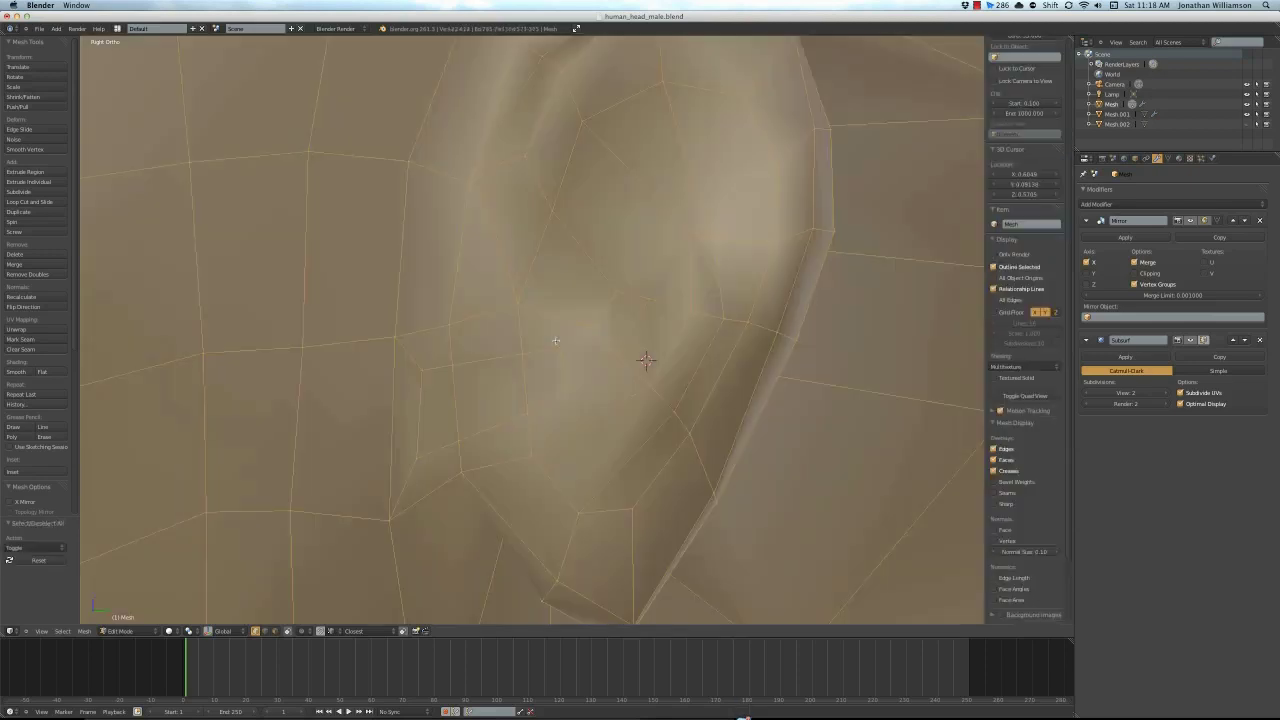
key("a")
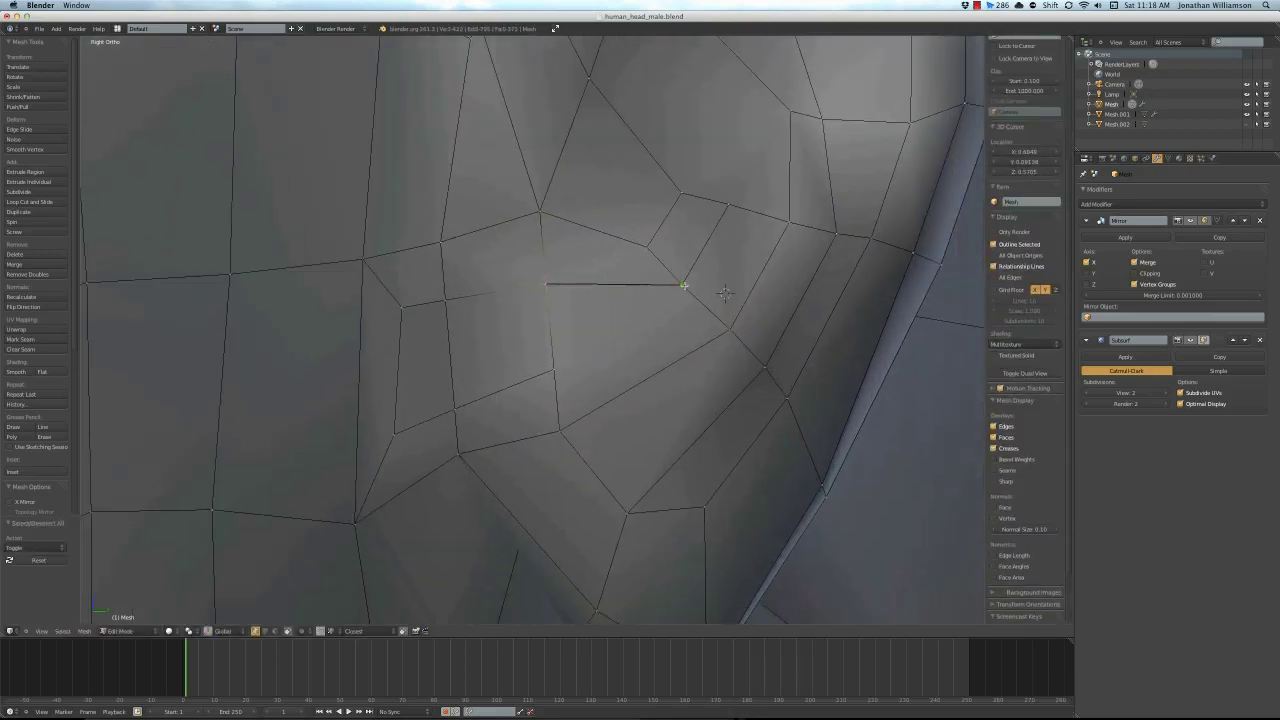
scroll(677, 290, "down", 5)
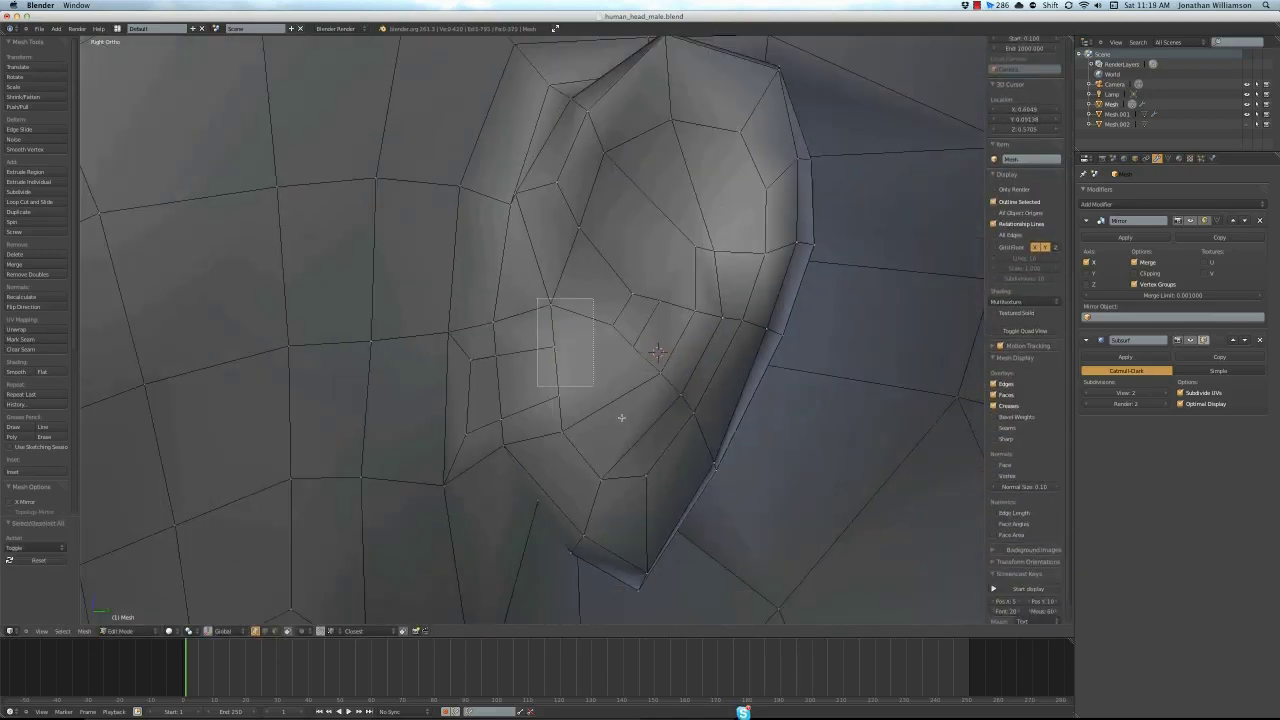
key("s")
left_click(718, 440)
key("g")
key("x")
left_click(572, 362)
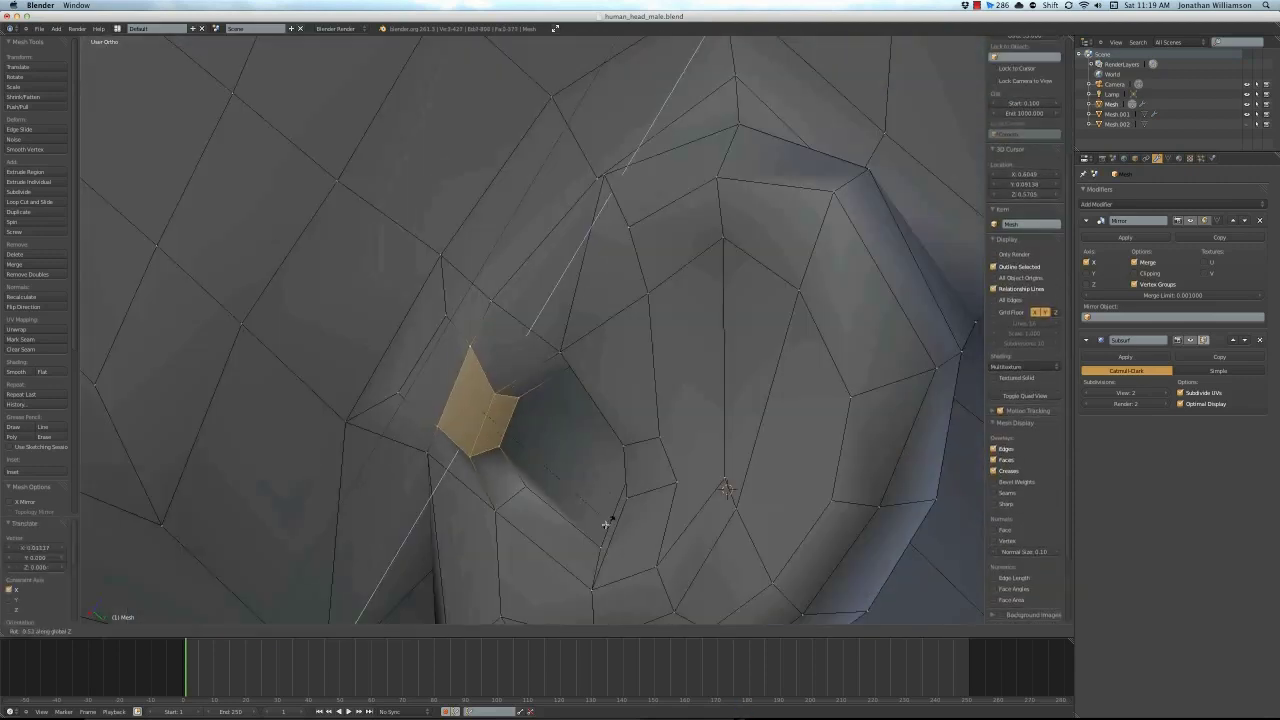
Add an edge loop running from the ear down the neck
scroll(634, 371, "down", 6)
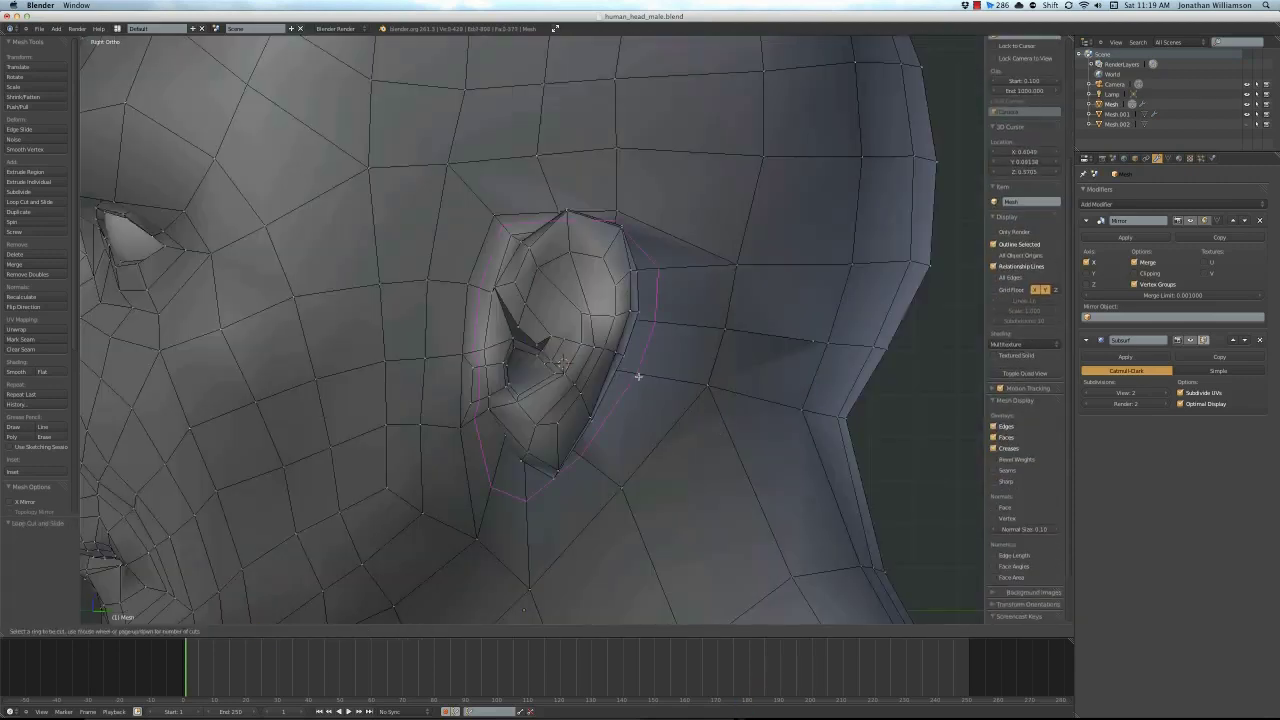
key("ctrl+r")
left_click(560, 355)
left_click(560, 355)
middle_click_drag(560, 355, 618, 350)
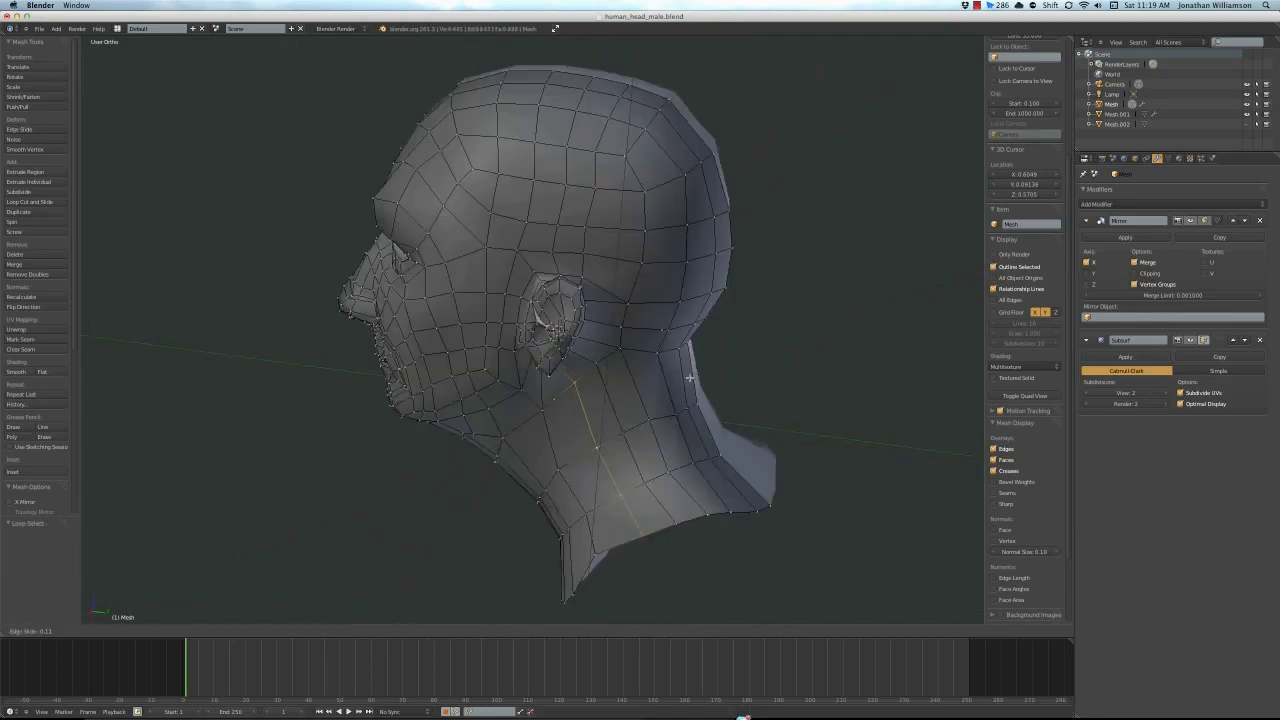
scroll(618, 350, "up", 5)
Rip the faces in front of the ear and extrude them
right_click(618, 350)
scroll(600, 340, "down", 4)
scroll(551, 322, "up", 4)
key("v")
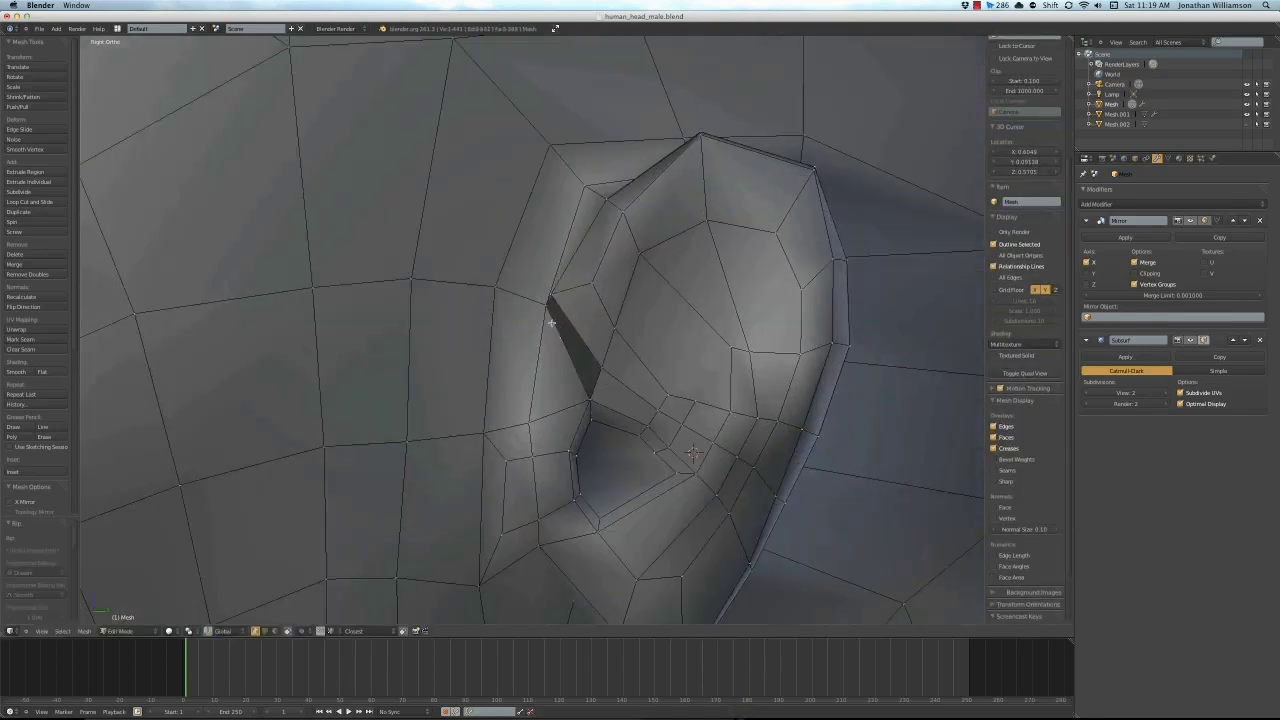
mouse_move(567, 335)
middle_mouse_down()
mouse_move(586, 371)
mouse_move(514, 406)
middle_mouse_up()
key("alt+e")
left_click(514, 406)
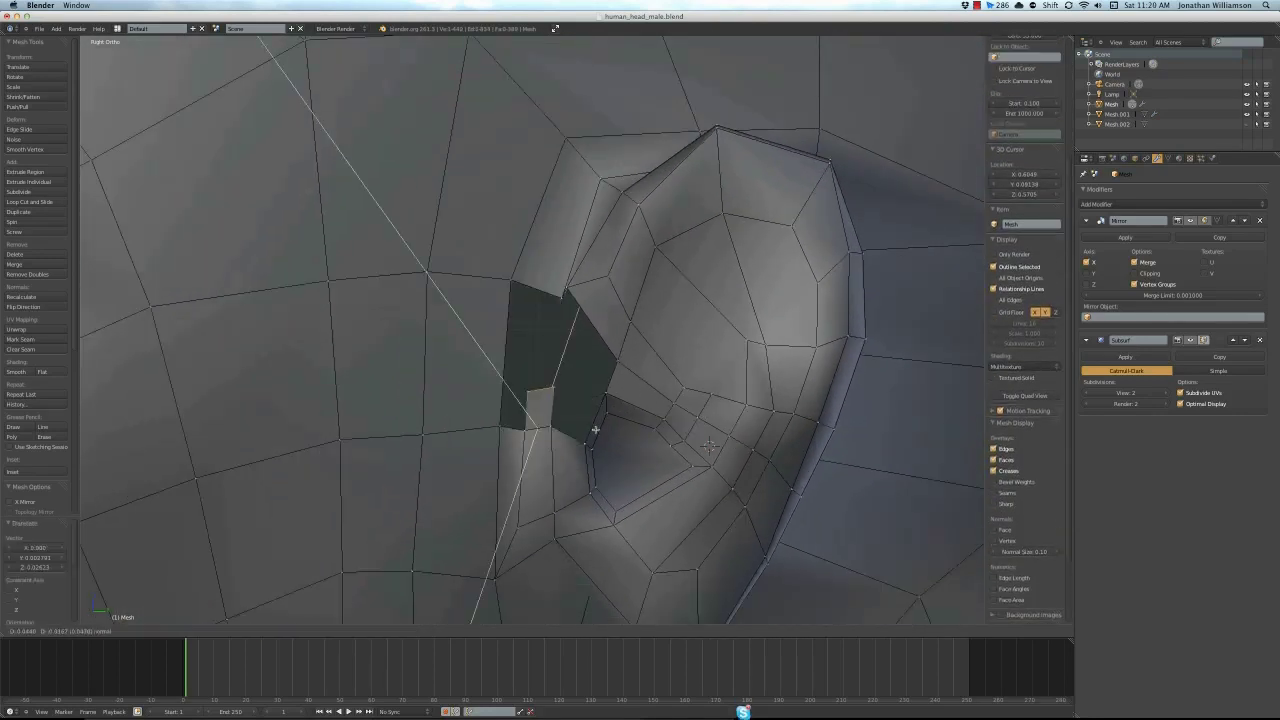
Undo the extrusion and run a Specials menu operation on the whole mesh
key("ctrl+z")
key("ctrl+z")
key("ctrl+z")
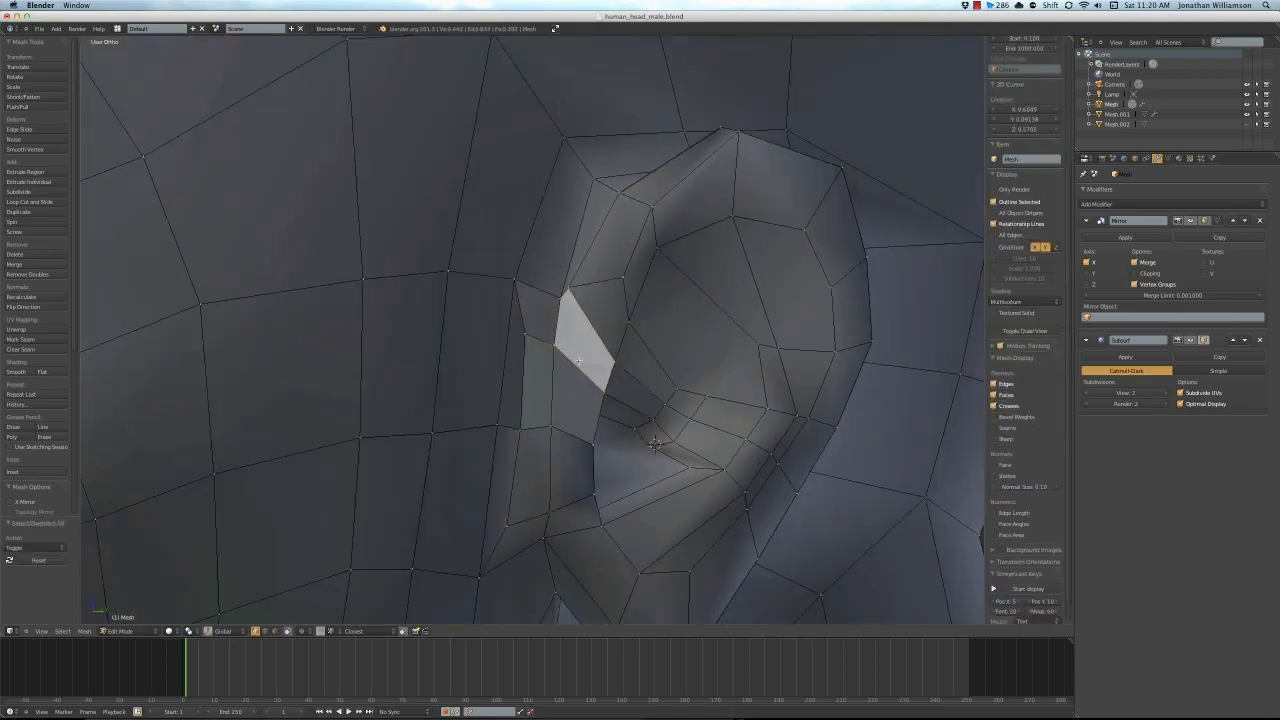
key("ctrl+z")
mouse_move(541, 337)
middle_mouse_down()
mouse_move(586, 380)
mouse_move(390, 349)
middle_mouse_up()
key("a")
key("w")
left_click(586, 383)
key("a")
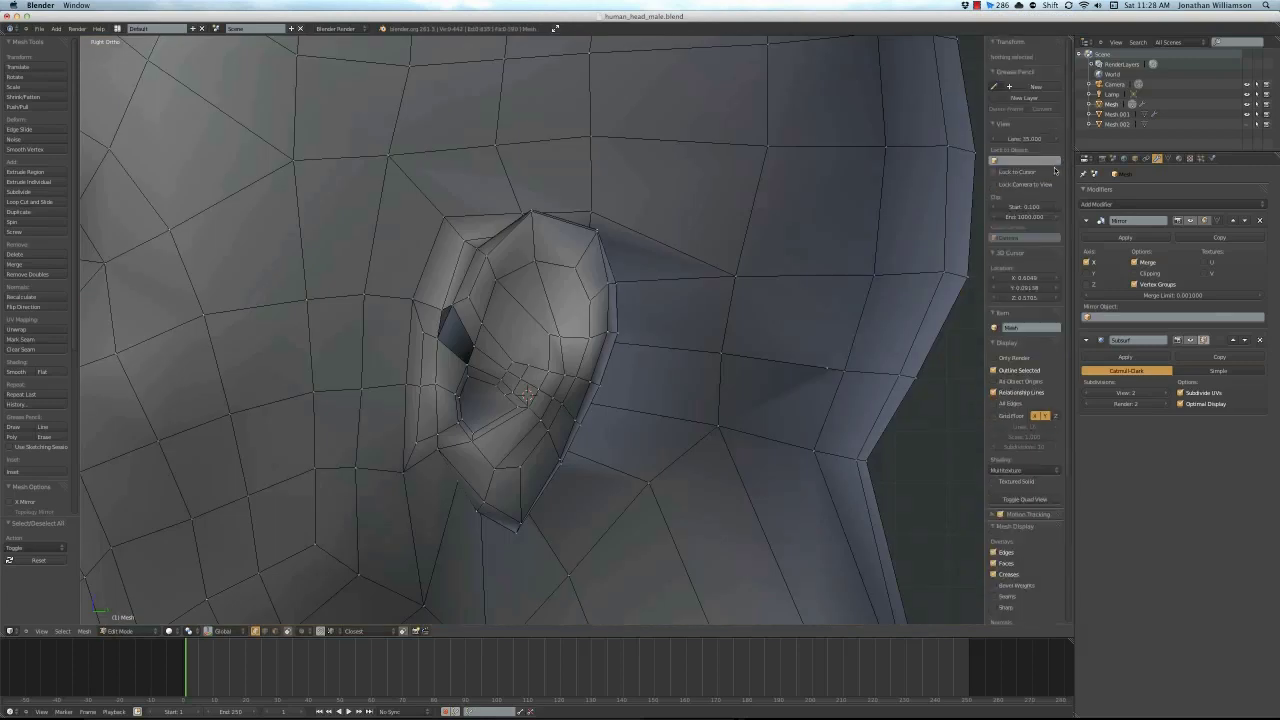
Add Grease Pencil data with a new layer and change its colour
left_click(1036, 86)
left_click(1027, 98)
left_click(1005, 141)
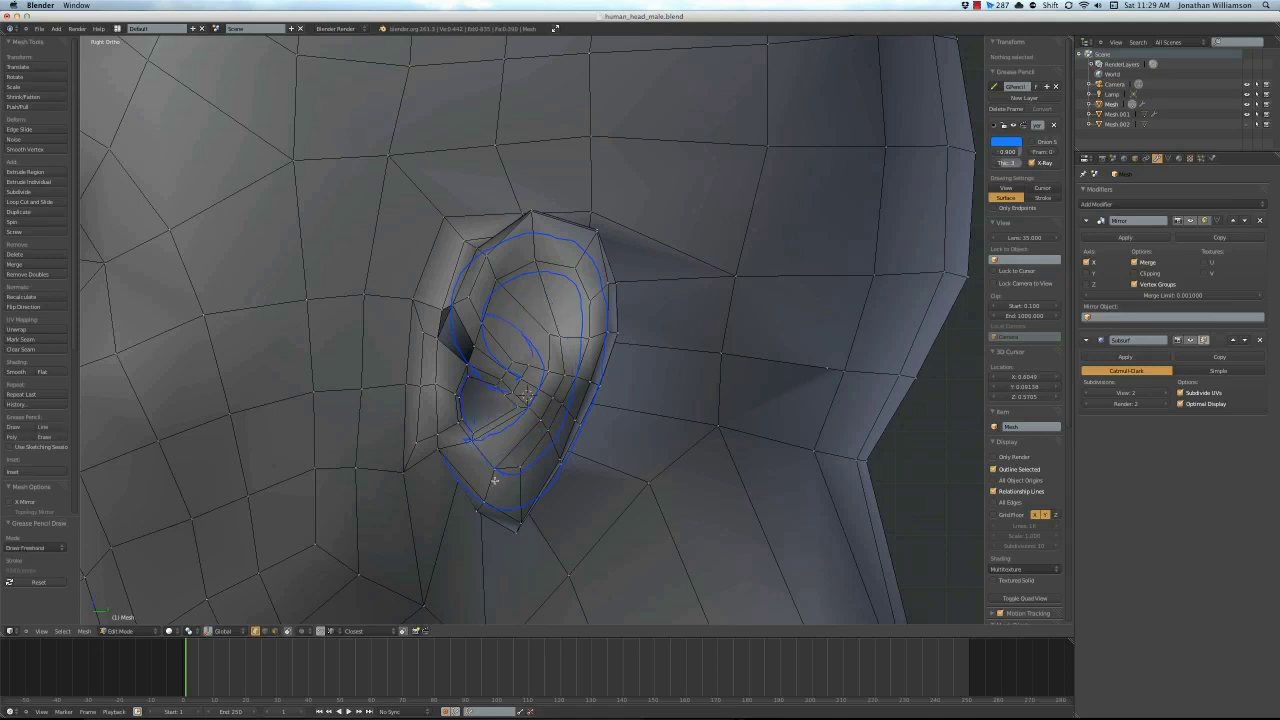
Pull ear vertices onto the grease pencil guides and dissolve the stray ones
scroll(494, 480, "up", 2)
right_click(481, 231)
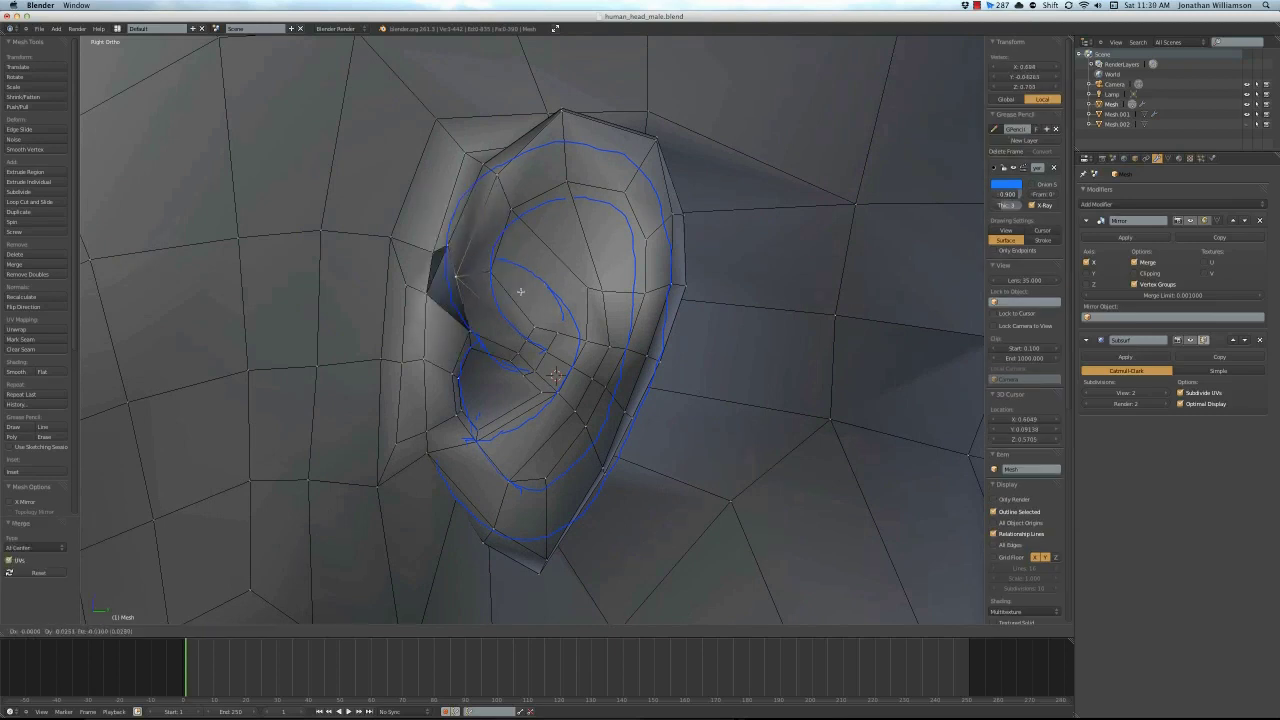
left_click(543, 394)
key("super+Tab")
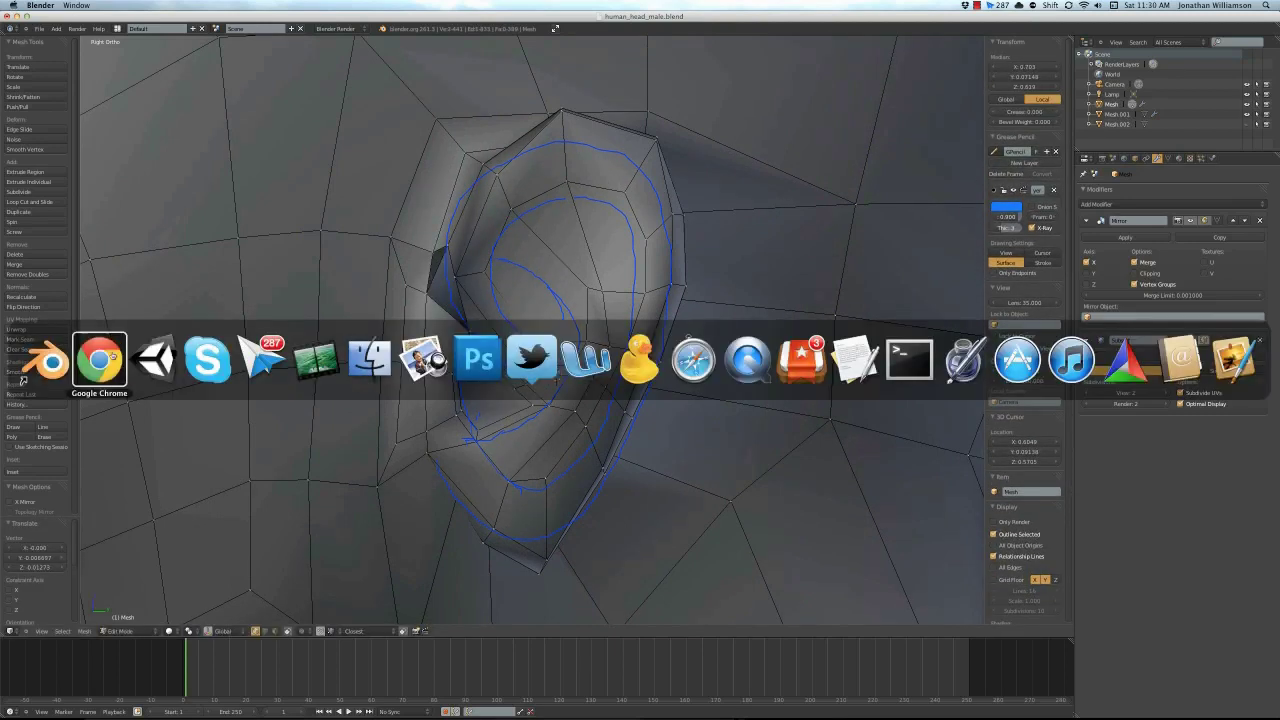
scroll(493, 428, "up", 2)
key("x")
scroll(493, 428, "up", 1)
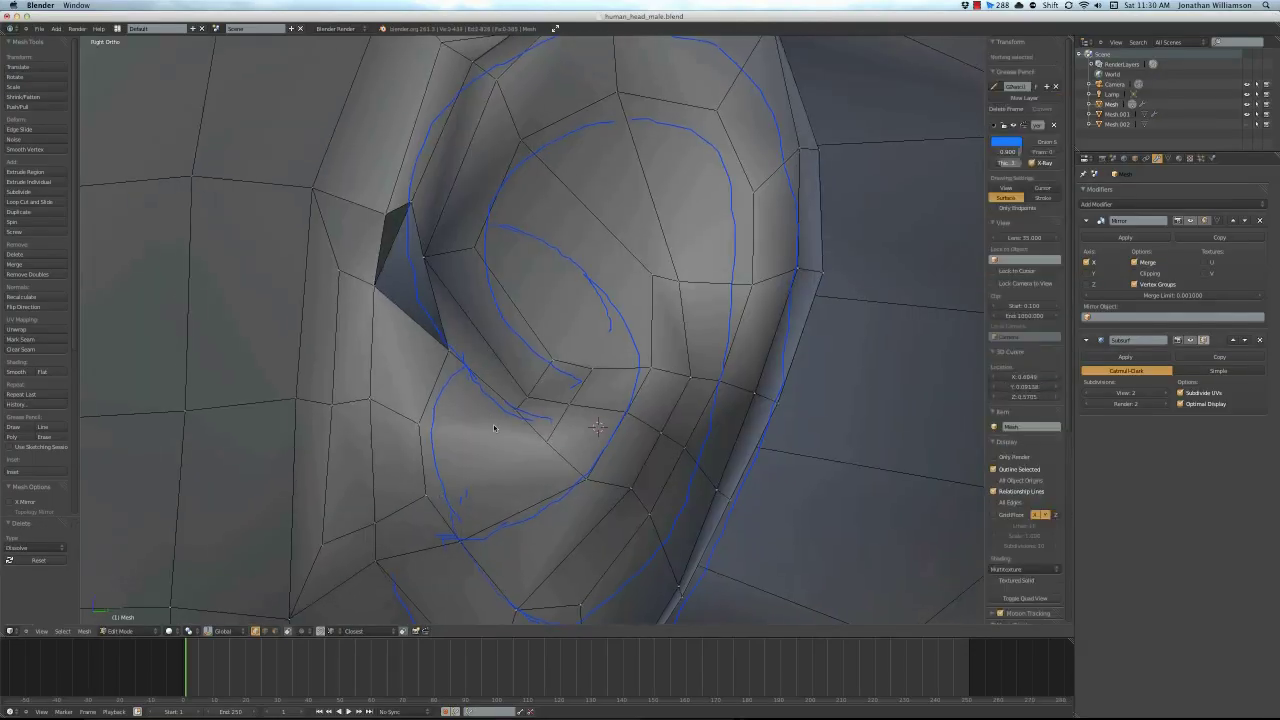
scroll(494, 428, "down", 2)
scroll(494, 428, "down", 1)
key("a")
right_click(450, 303)
Move the front ear flap vertex, then delete it
key("g")
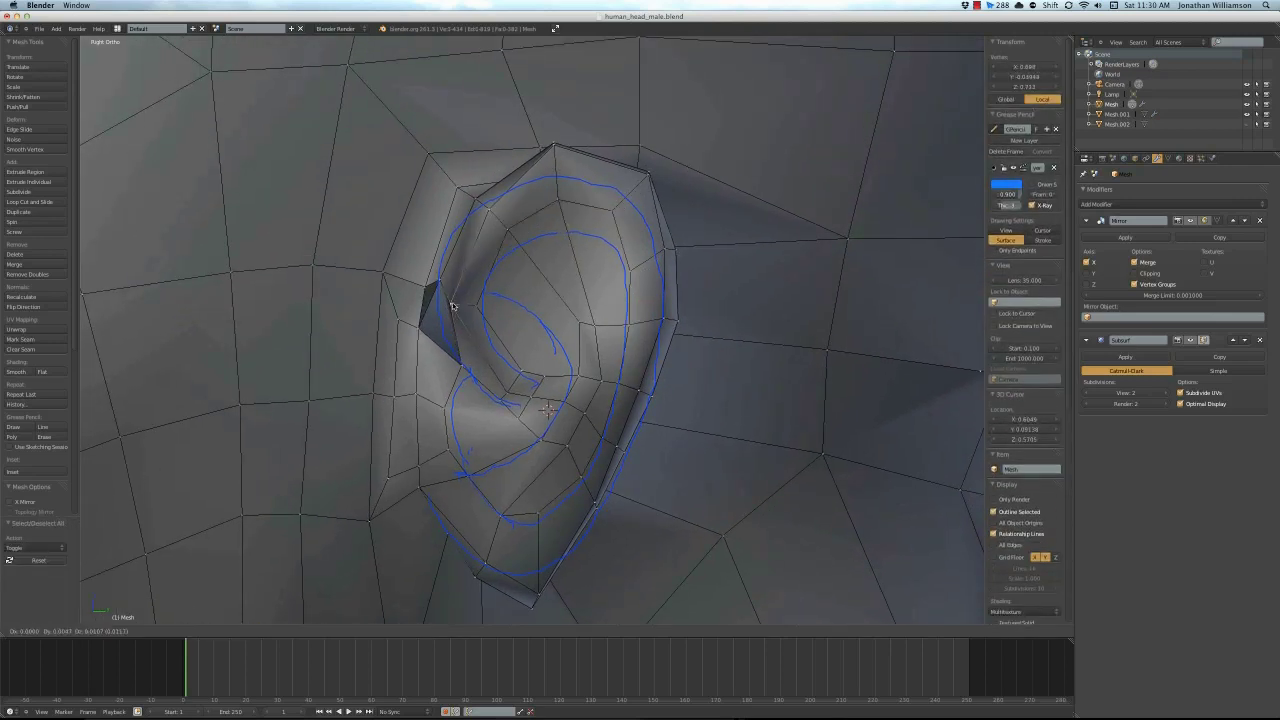
left_click(452, 305)
key("x")
left_click(400, 348)
scroll(450, 350, "up", 2)
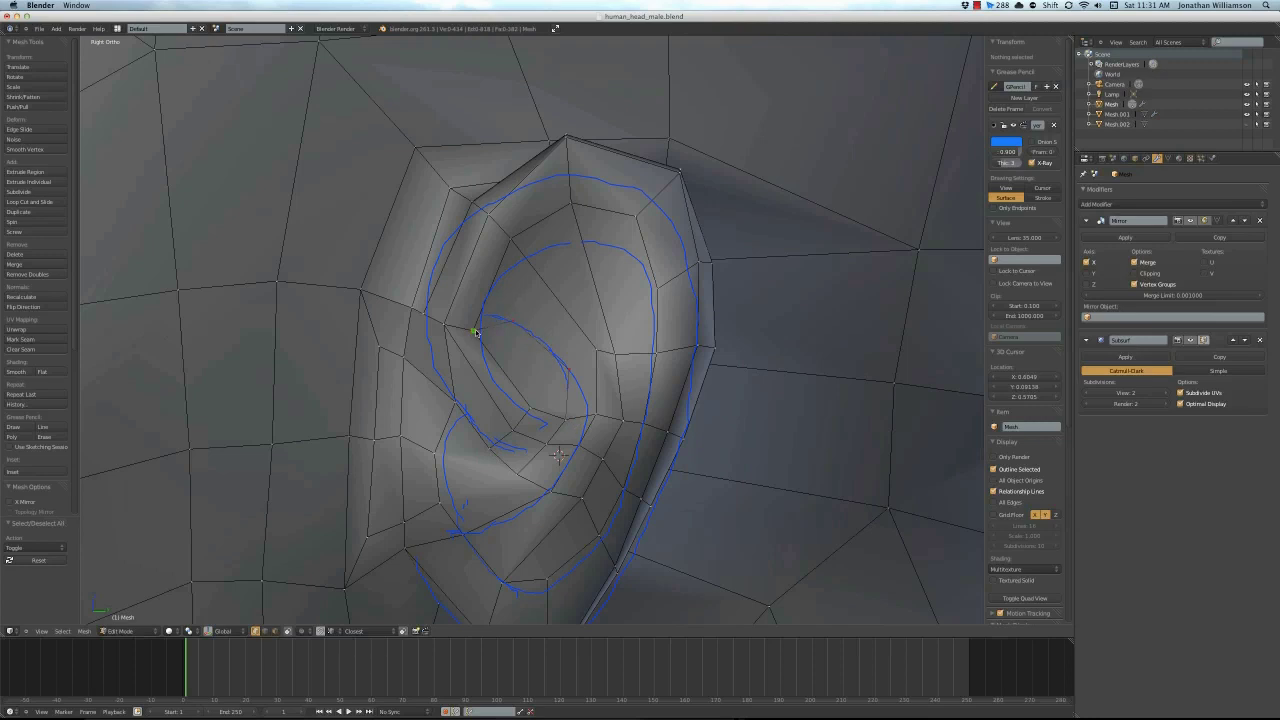
Pull an inner-ear vertex toward the guide stroke
right_click(514, 320)
scroll(541, 292, "up", 1, "shift")
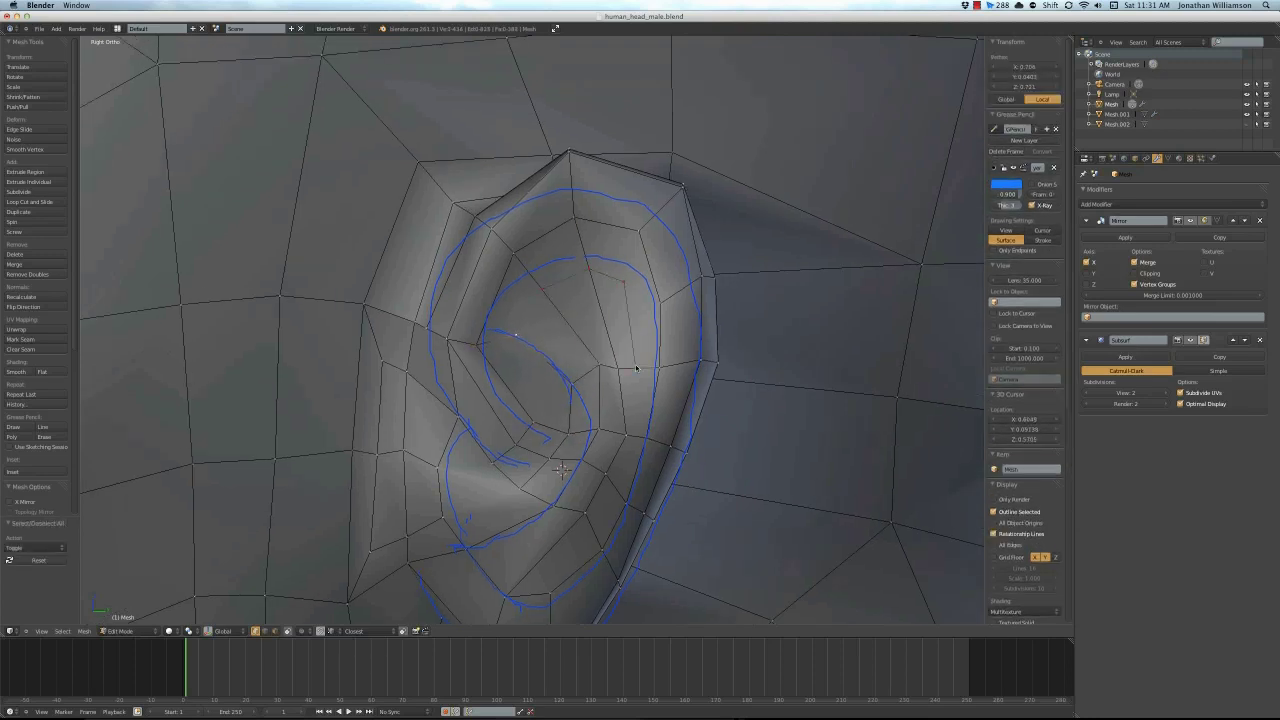
scroll(560, 320, "up", 3)
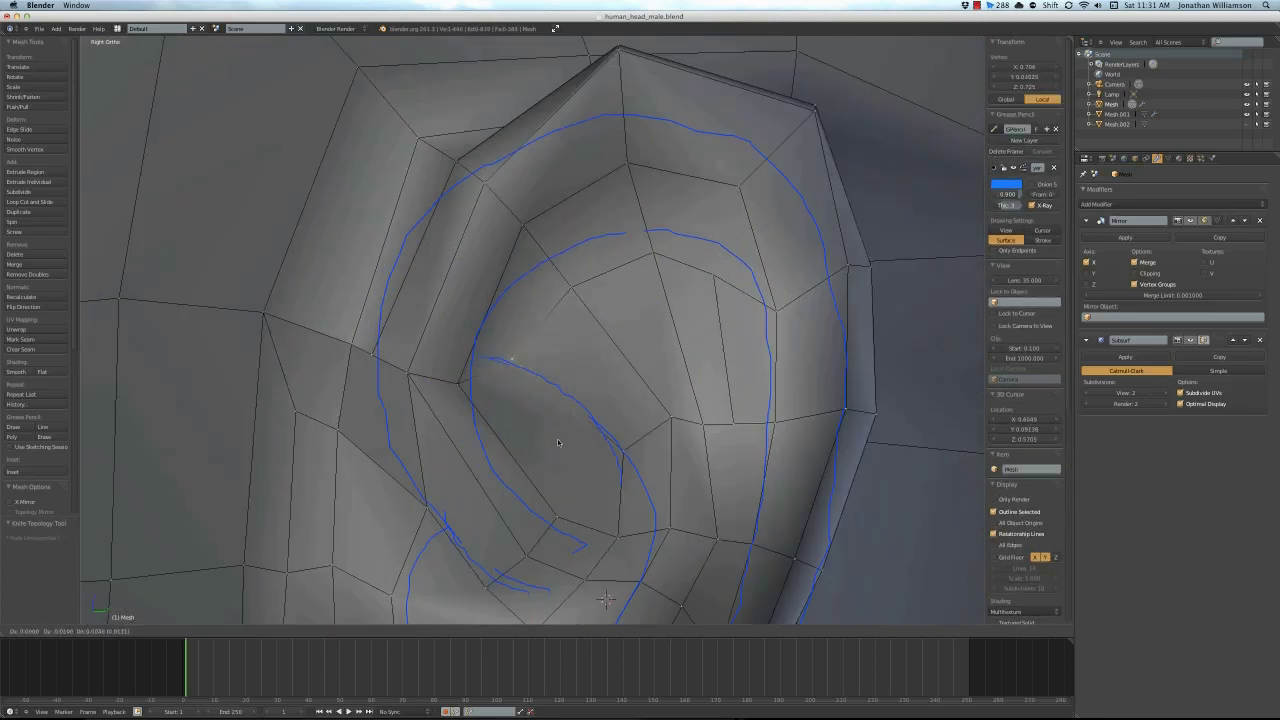
key("a")
scroll(600, 300, "down", 4)
scroll(650, 280, "up", 2)
scroll(677, 272, "down", 2)
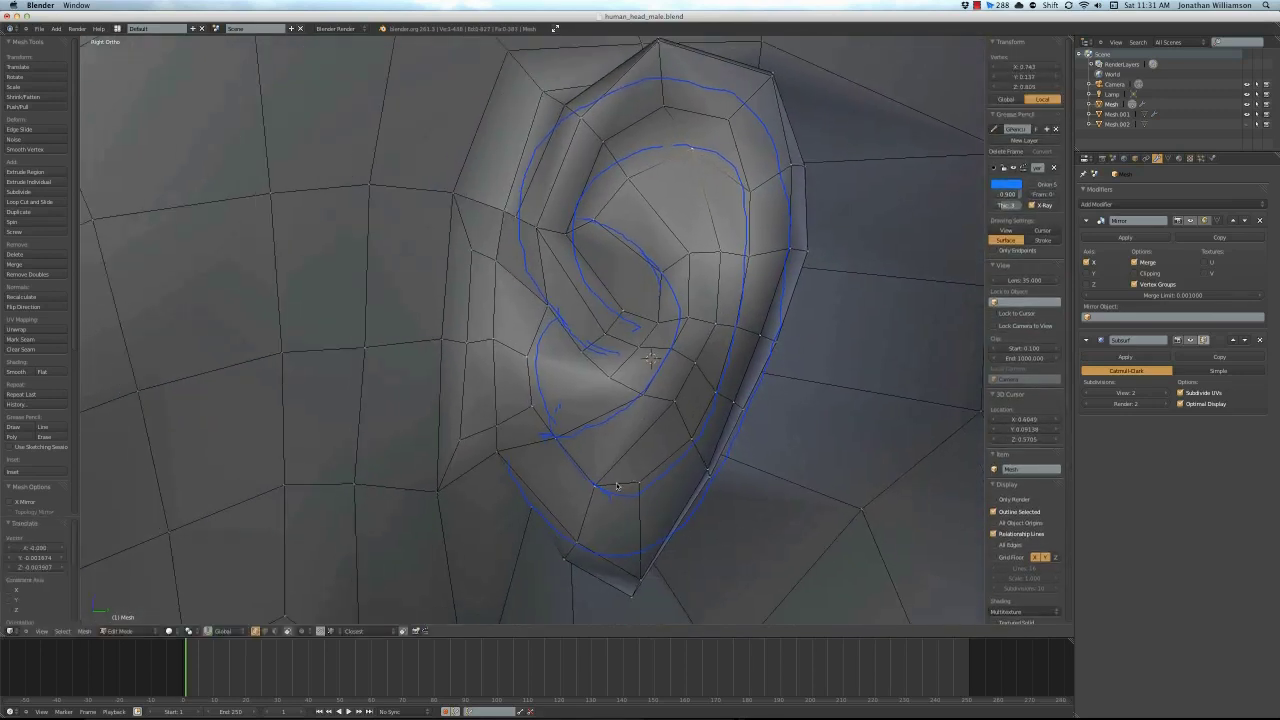
key("a")
key("a")
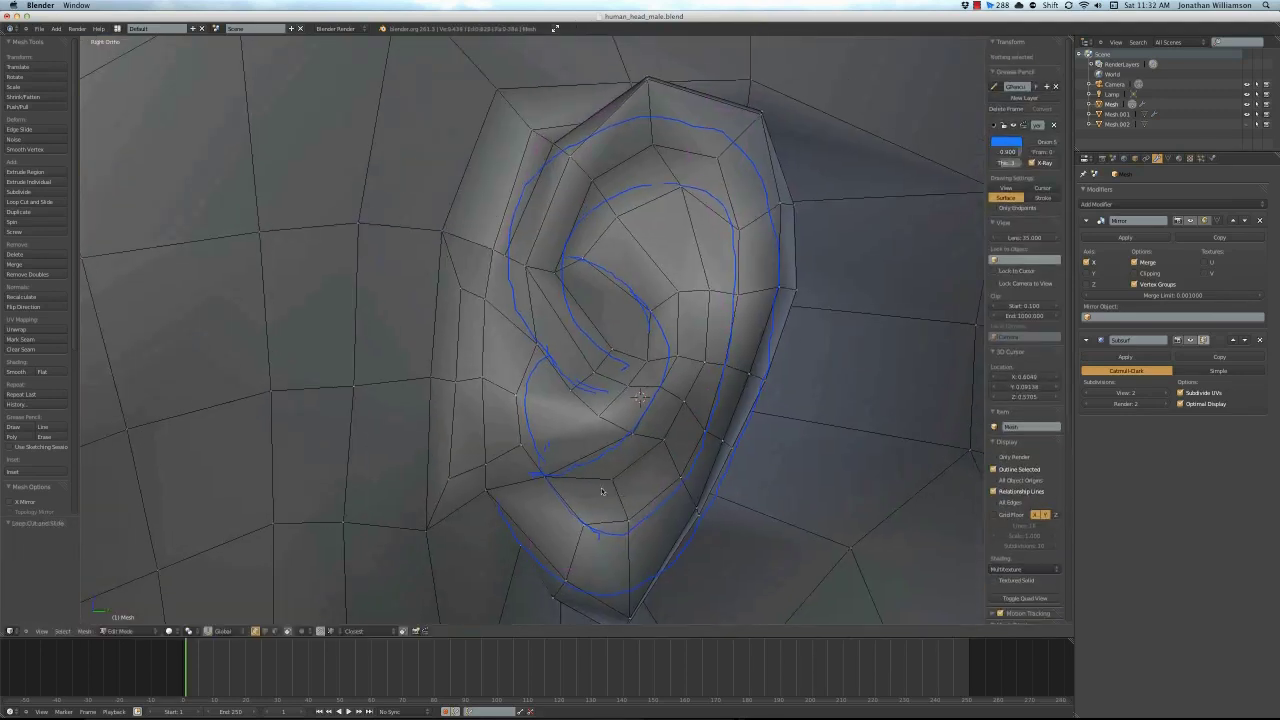
right_click_drag(597, 446, 587, 440)
key("a")
key("w")
key("Escape")
key("a")
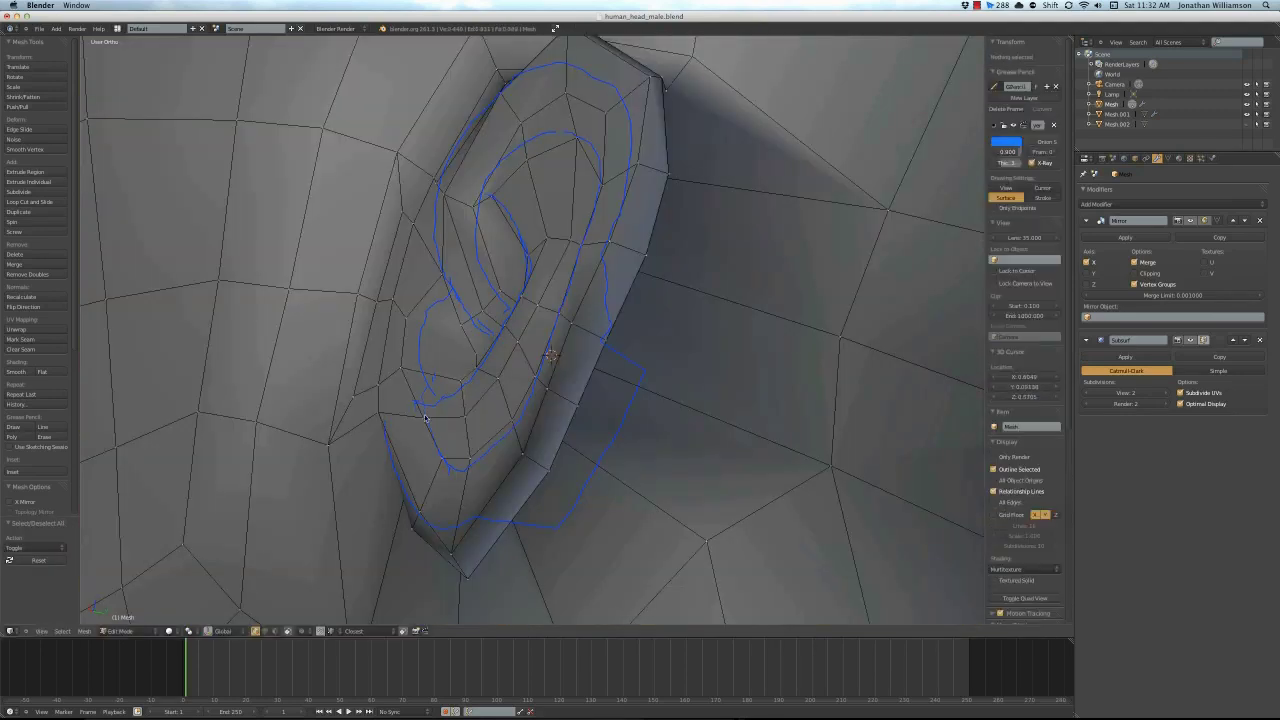
Add a loop cut across the ear and delete a face near its top
middle_click_drag(480, 450, 534, 426)
right_click(534, 400)
key("ctrl+r")
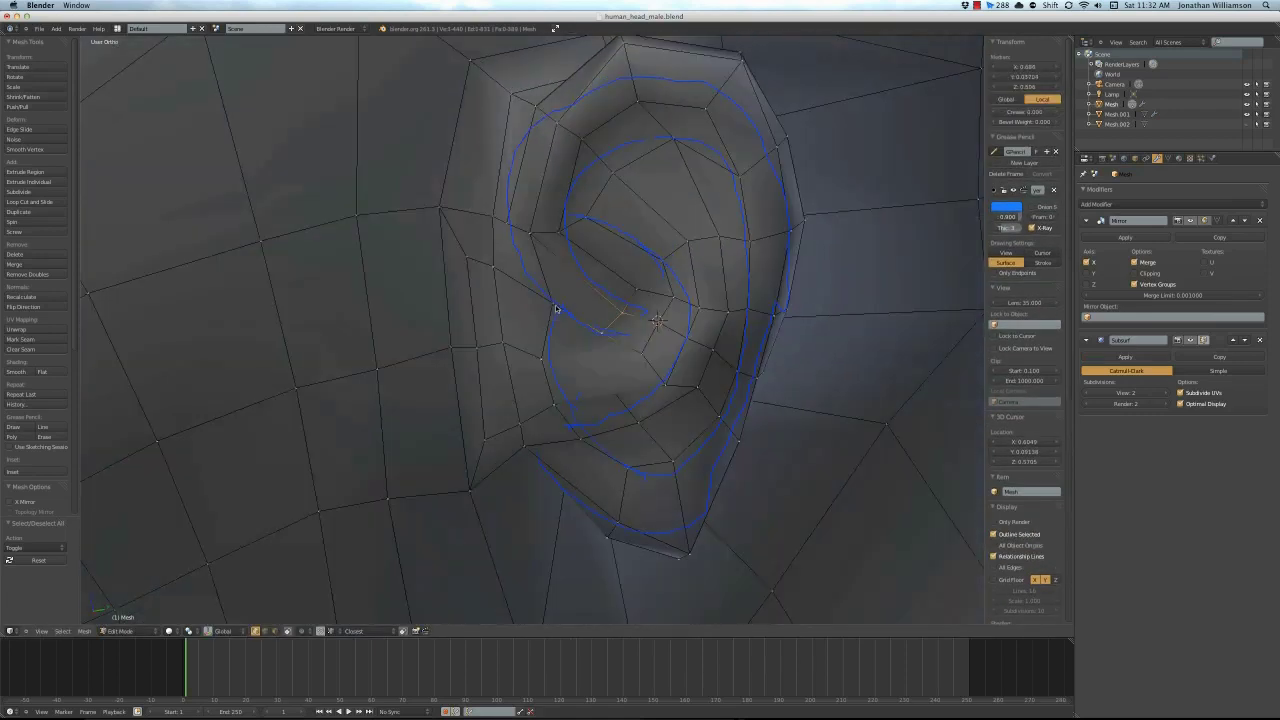
mouse_move(560, 380)
middle_mouse_down()
mouse_move(620, 196)
mouse_move(590, 231)
middle_mouse_up()
key("KP_3")
key("a")
right_click(620, 160)
key("x")
left_click(586, 243)
key("ctrl+r")
left_click(514, 510)
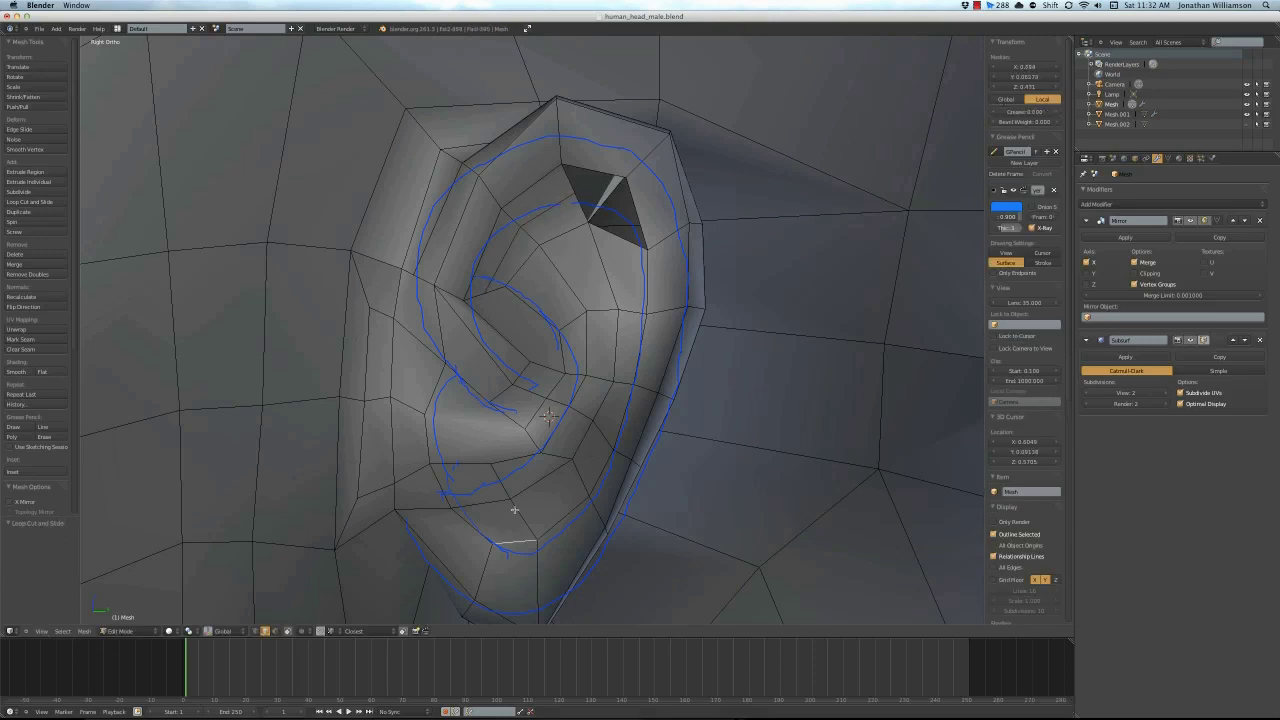
Merge the extra vertices at center and nudge the merged vertex at the ear's top
key("alt+m")
key("g")
scroll(555, 405, "up", 3)
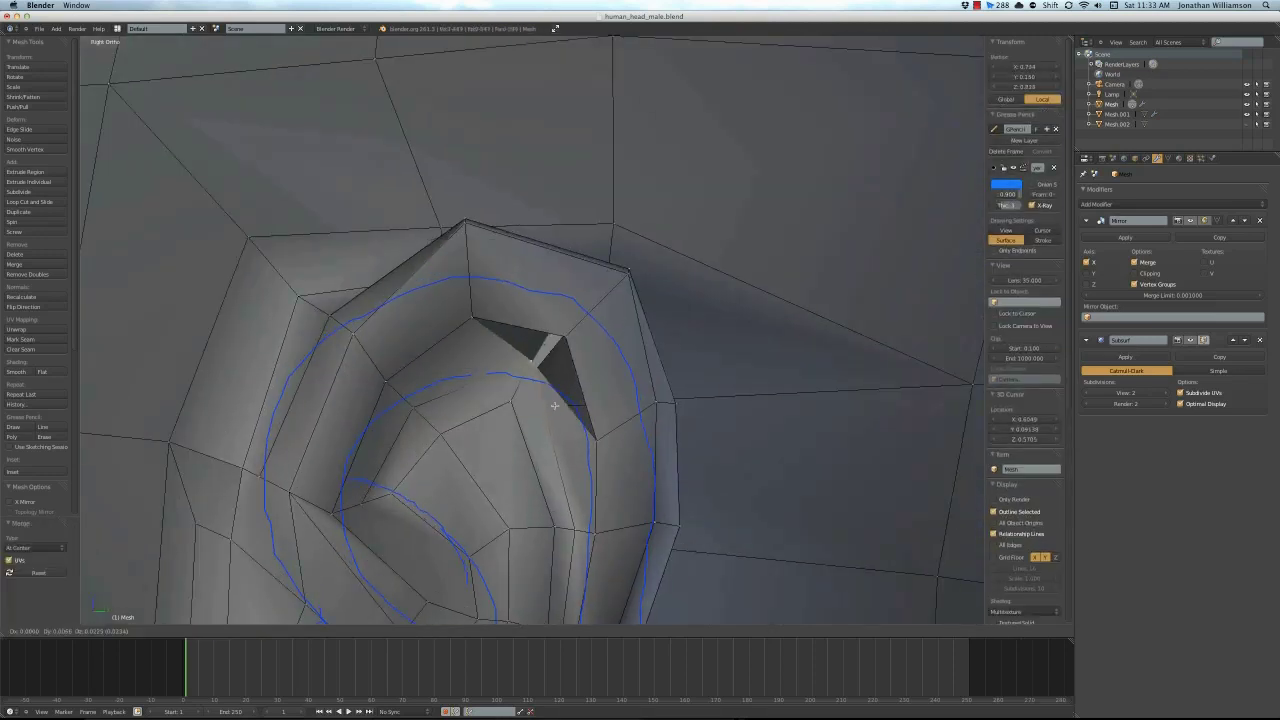
left_click(555, 405)
scroll(565, 380, "down", 3)
key("a")
key("w")
key("Escape")
key("a")
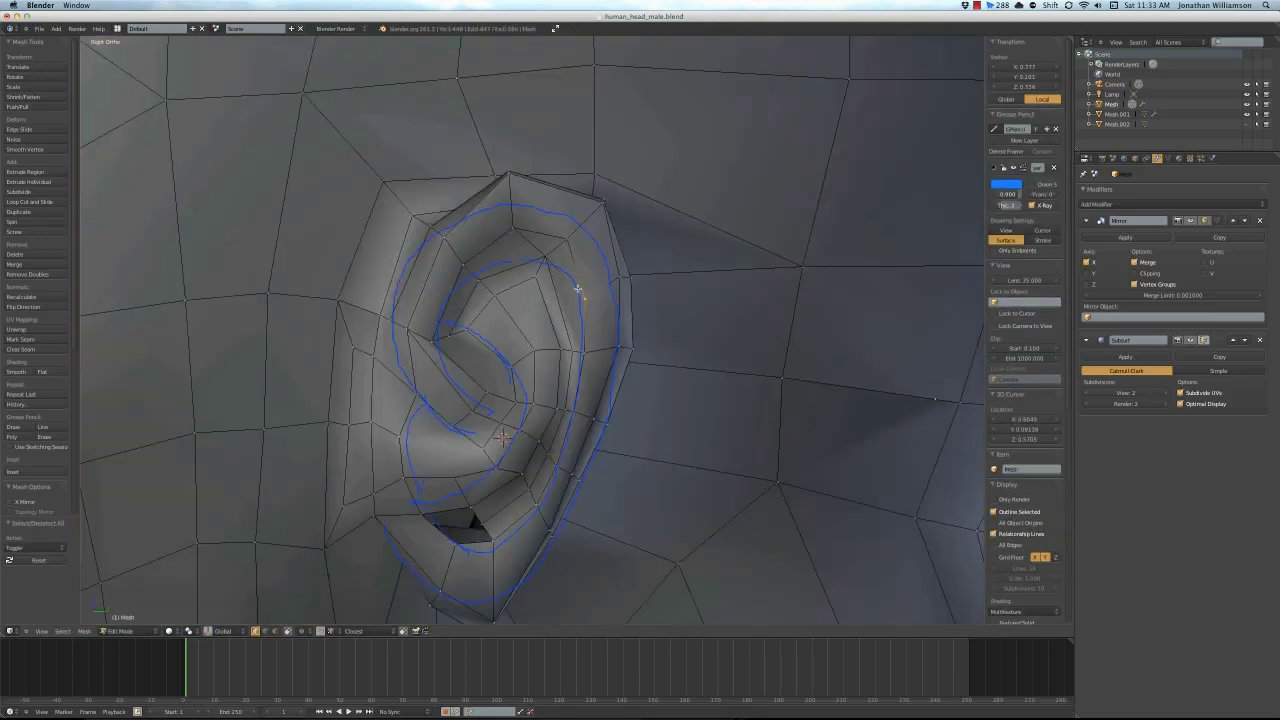
right_click_drag(578, 289, 574, 284)
scroll(530, 330, "down", 3)
scroll(489, 356, "up", 3)
Box-select the stray vertices inside the ear and delete them
key("a")
key("a")
key("w")
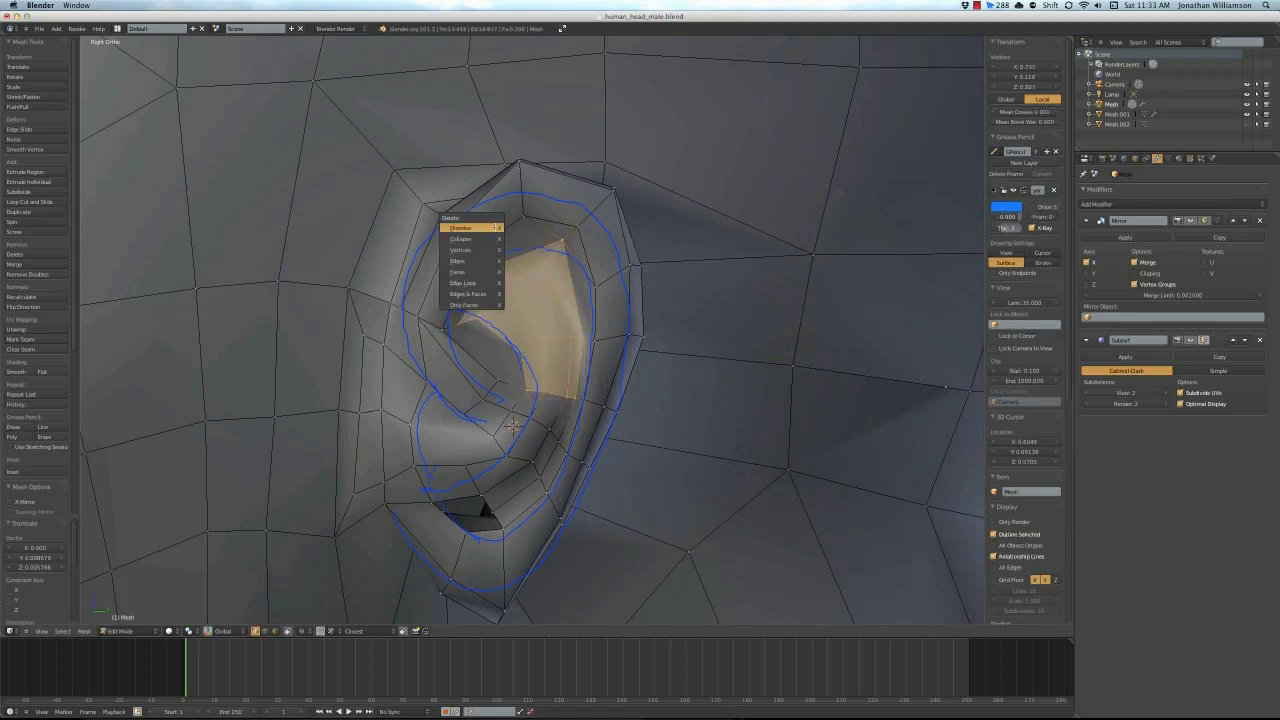
key("a")
middle_click_drag(460, 220, 468, 192, "shift")
key("b")
left_click_drag(430, 432, 551, 490)
scroll(551, 490, "down", 2)
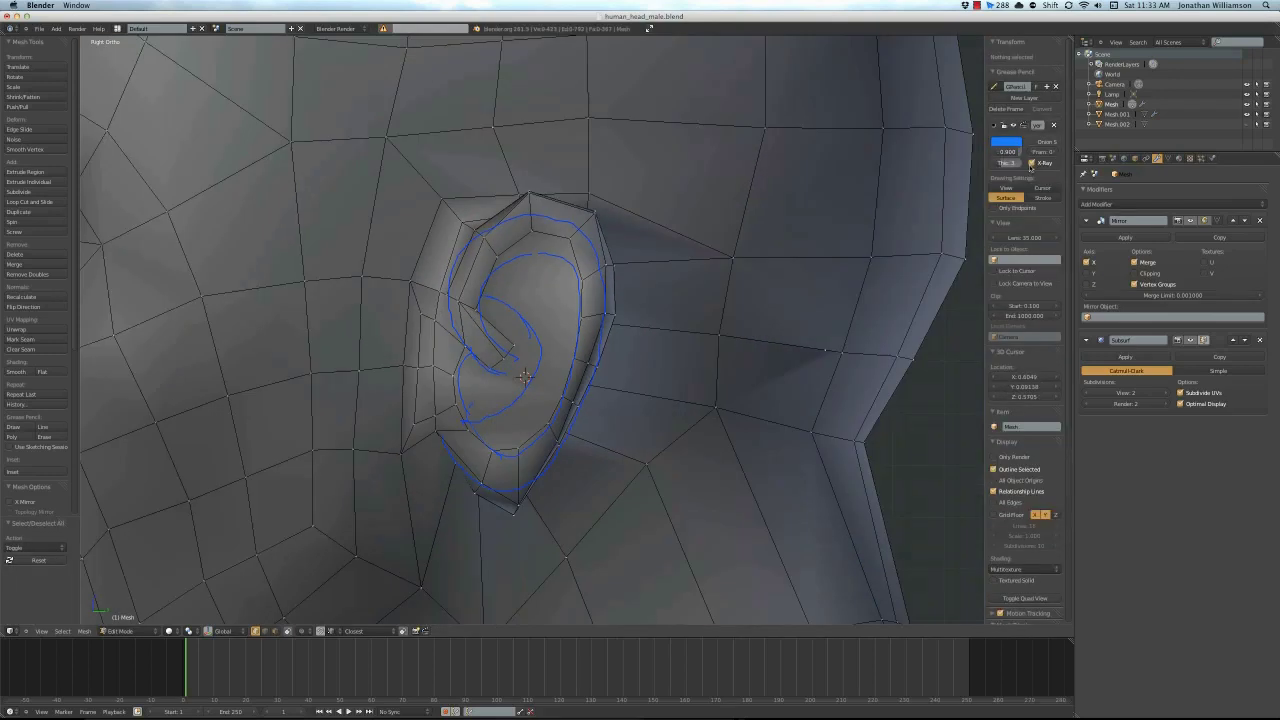
scroll(560, 500, "up", 1)
key("x")
left_click(600, 515)
scroll(631, 534, "up", 2)
middle_click_drag(631, 534, 423, 371)
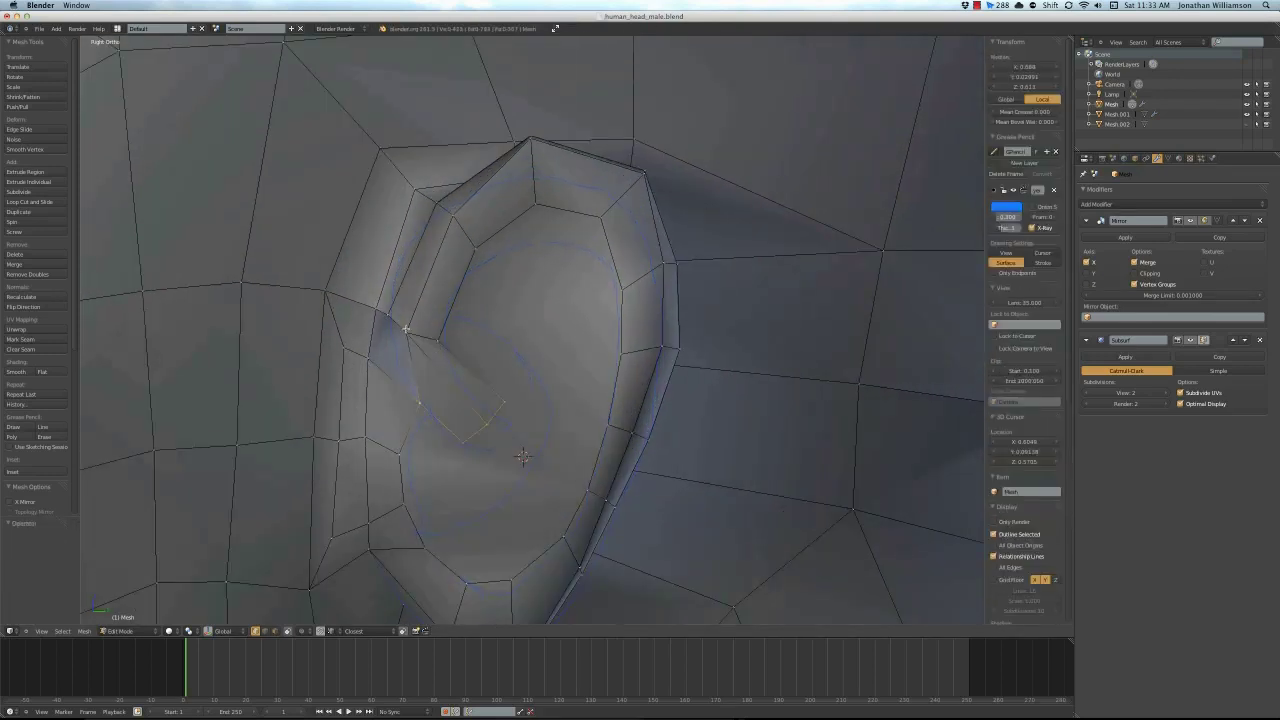
Fill the hole and the inner-ear edges with new faces
key("f")
key("a")
key("a")
middle_click_drag(536, 328, 520, 340)
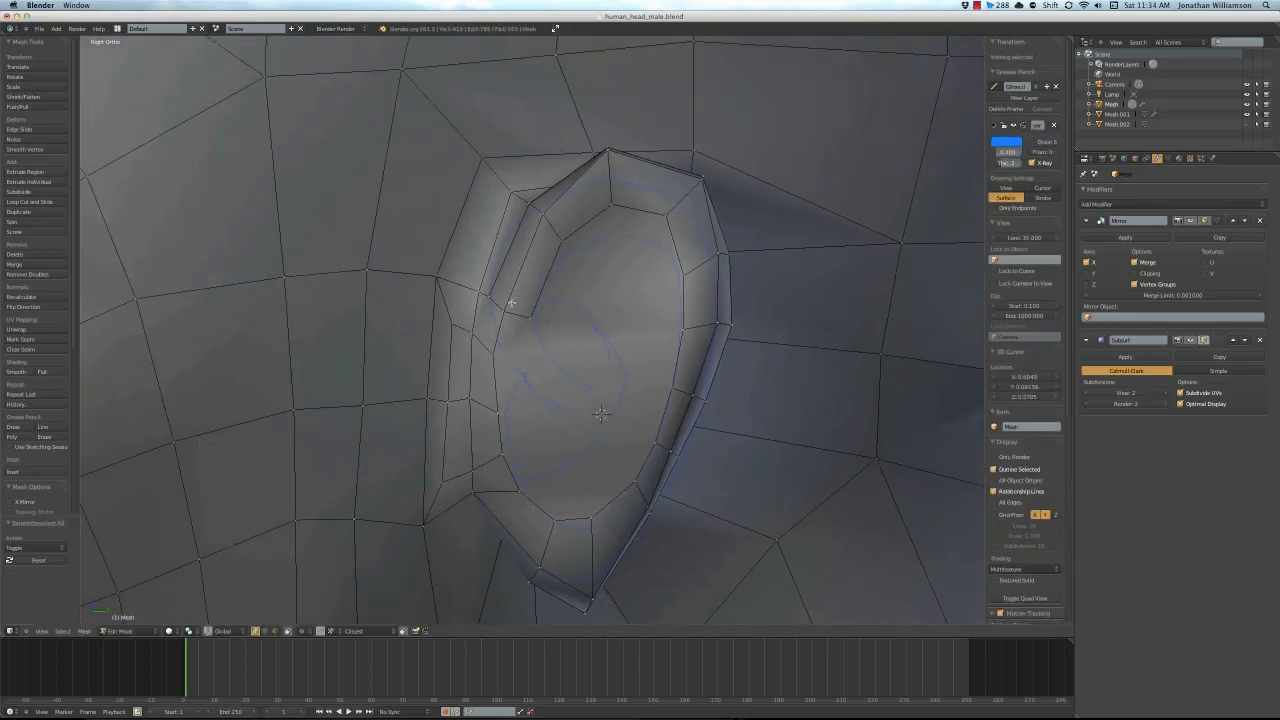
right_click(532, 315)
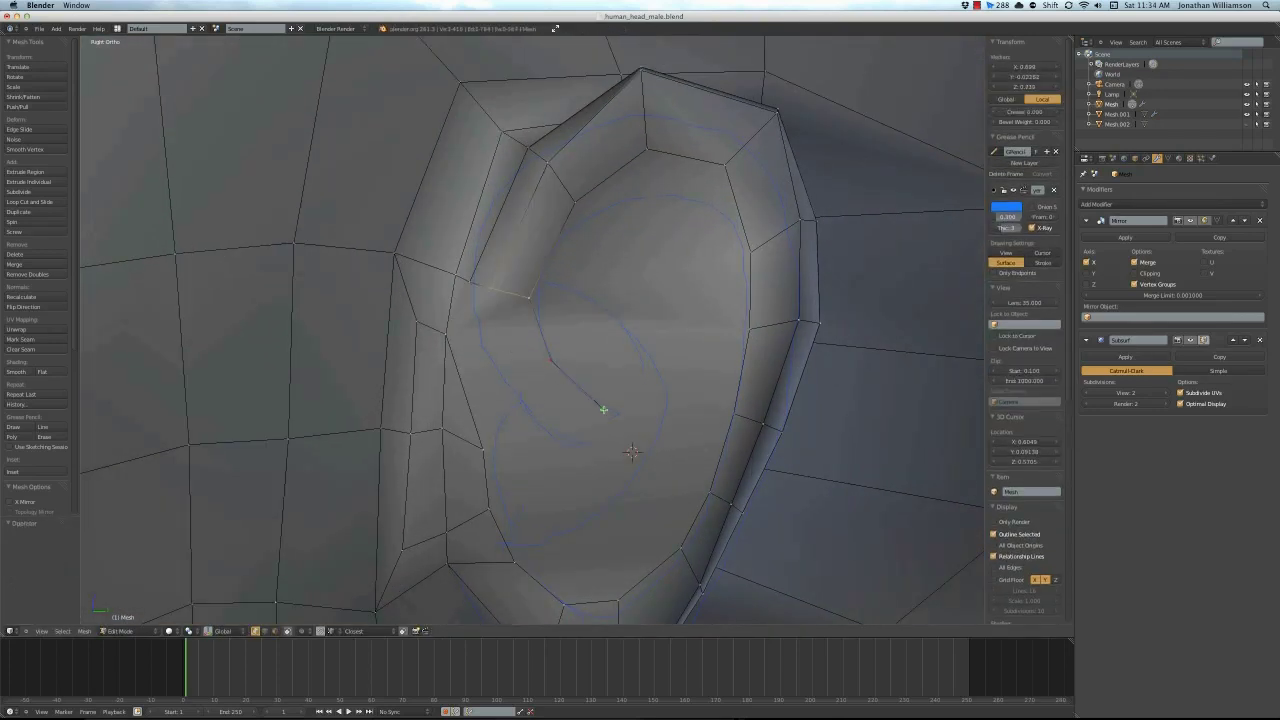
key("f")
key("a")
scroll(634, 360, "down", 2)
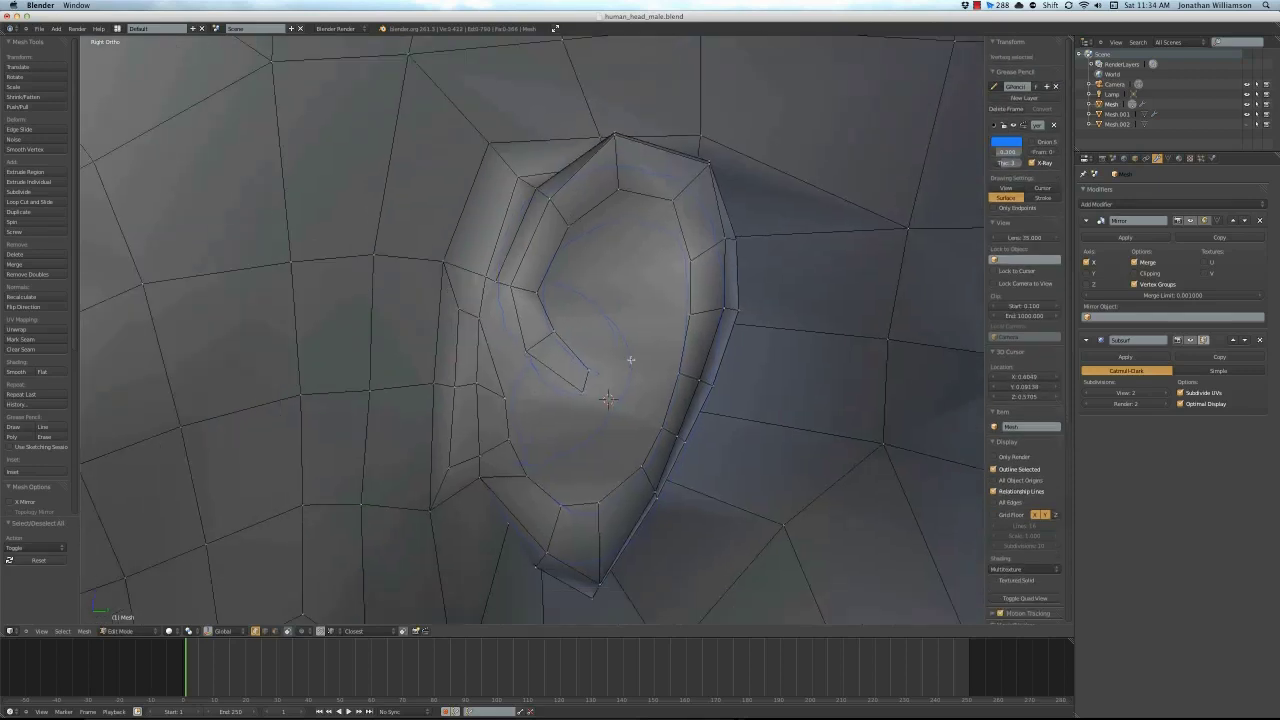
scroll(606, 217, "up", 2)
Add an edge loop around the ear rim, slide it into place, and join two vertices
key("ctrl+r")
left_click(552, 181)
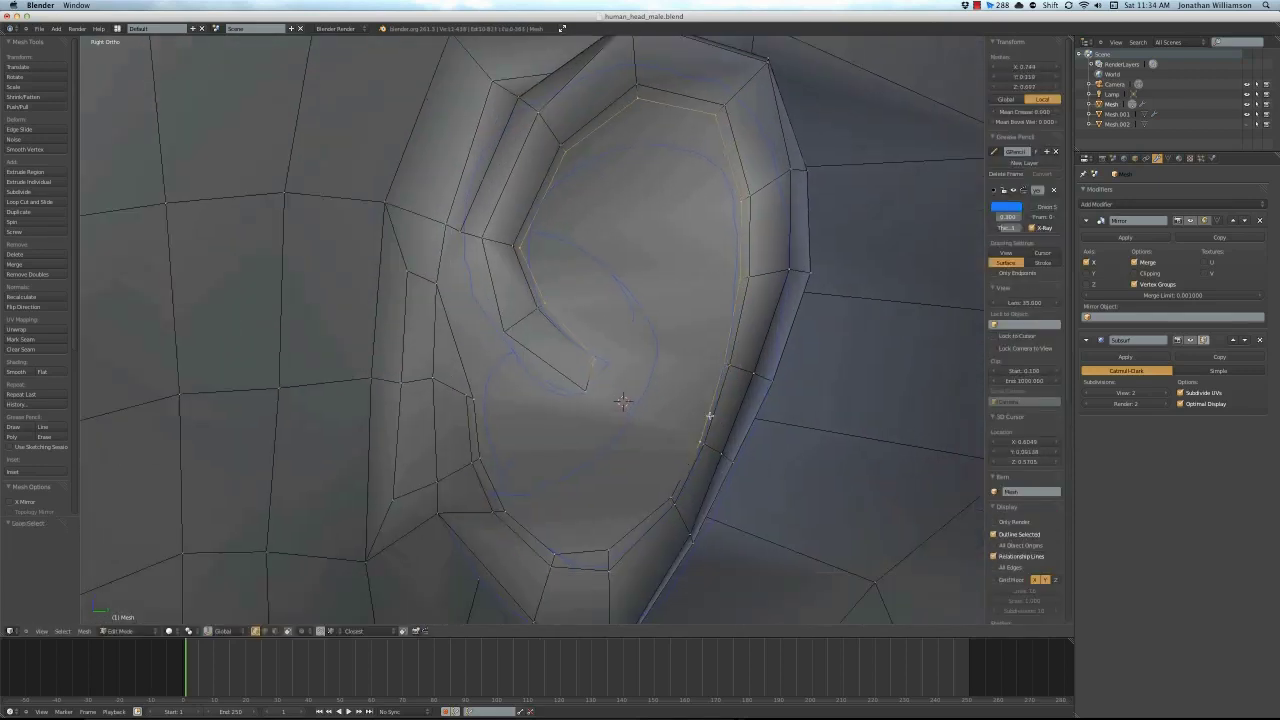
middle_click_drag(571, 371, 573, 319, "shift")
left_click(489, 401)
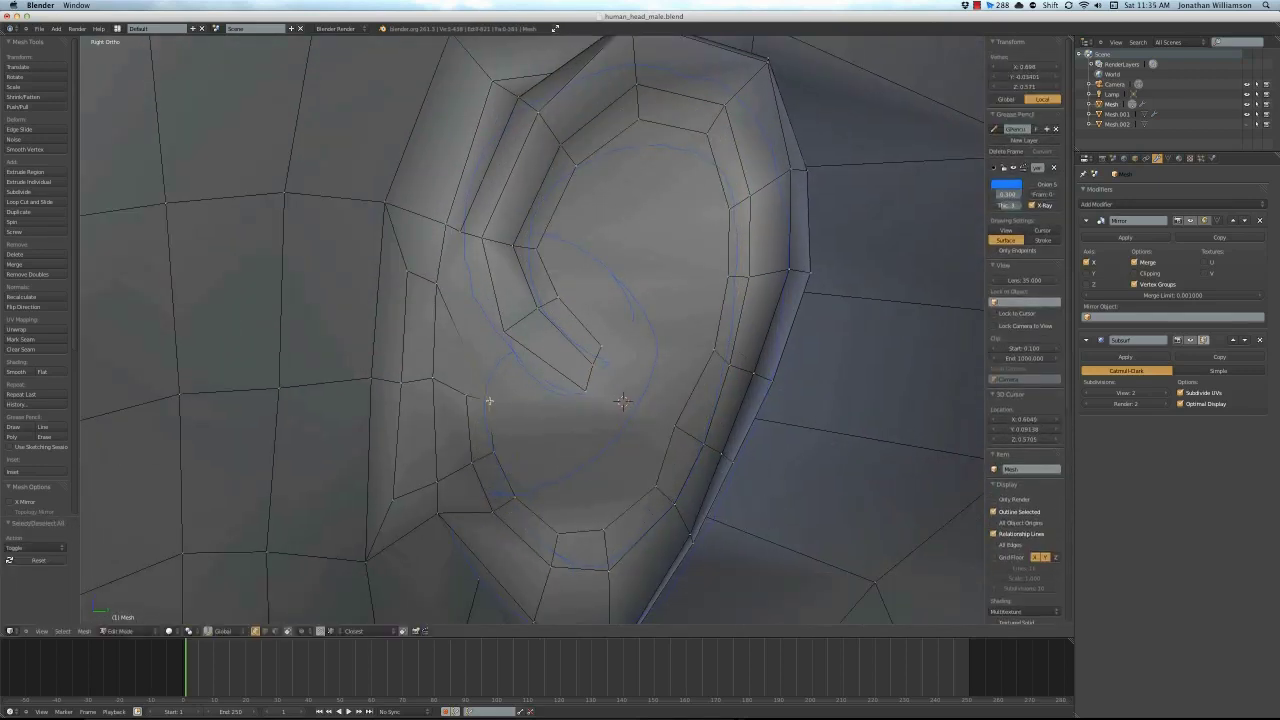
scroll(501, 332, "up", 1)
key("a")
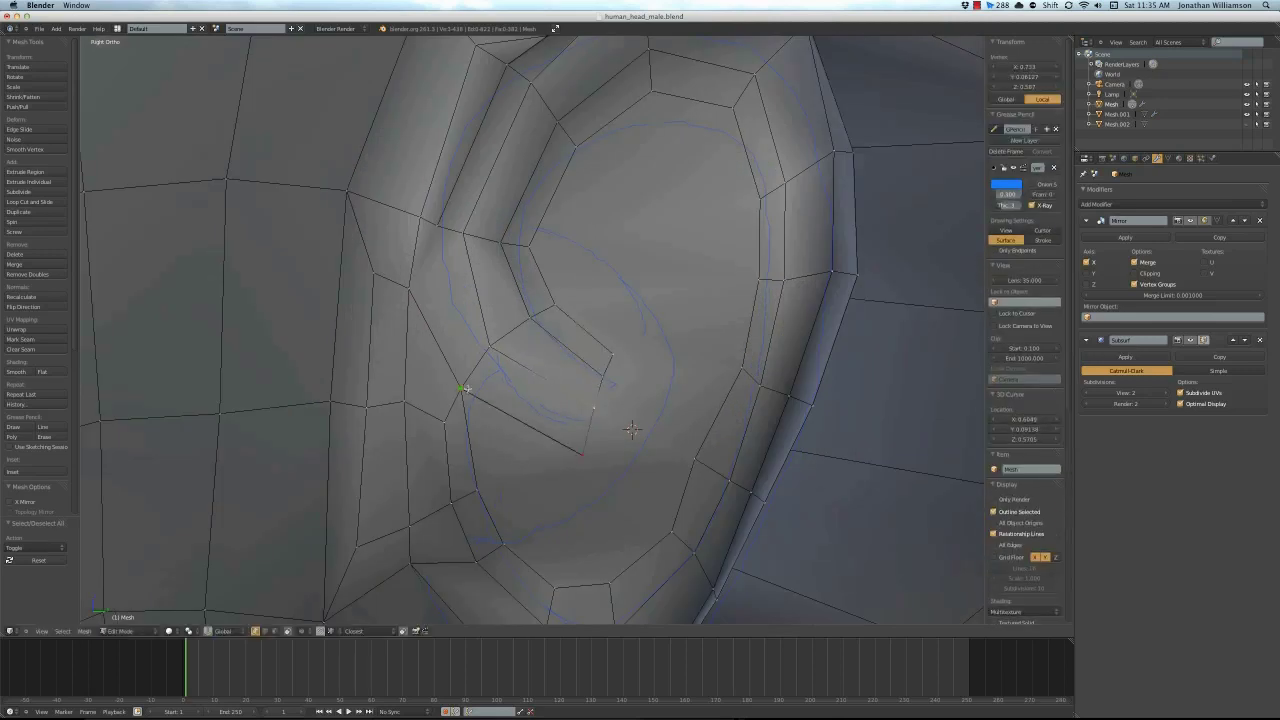
key("j")
scroll(466, 389, "down", 3)
Select the ear's inner edge loop, checking it from front and side views
key("KP_1")
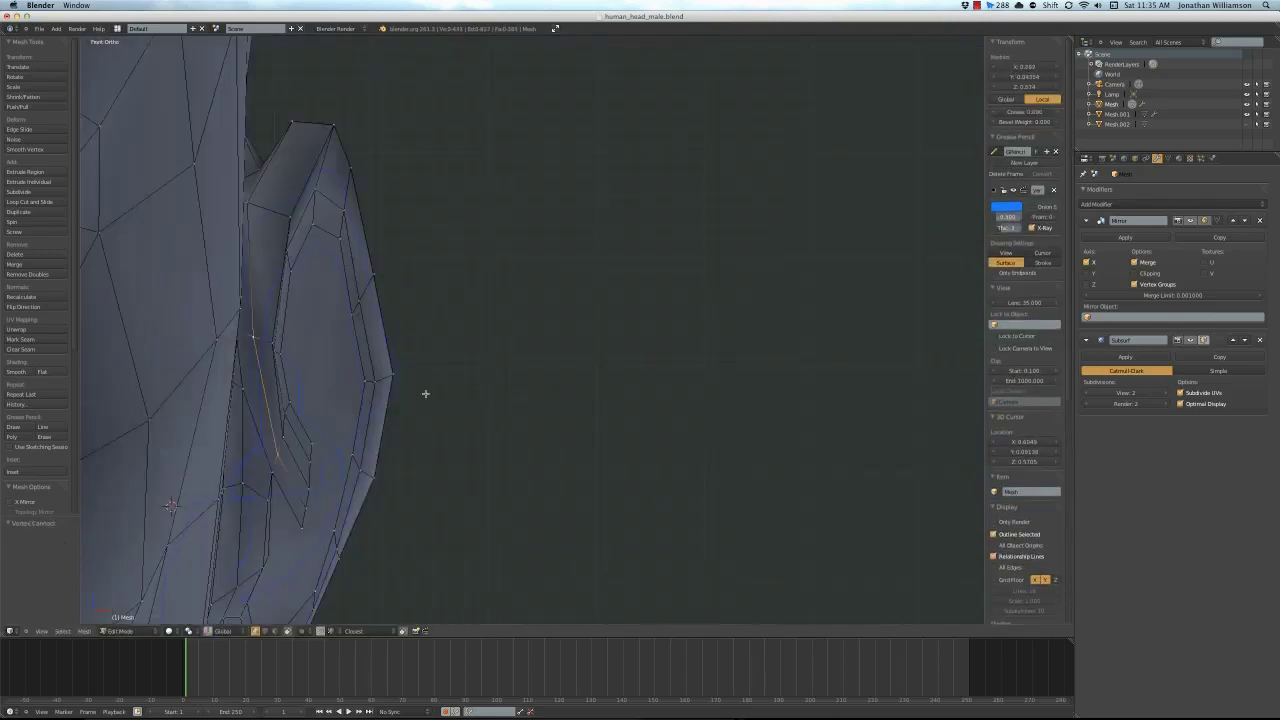
right_click(594, 429, "alt")
mouse_move(425, 393)
middle_mouse_down()
mouse_move(590, 430)
mouse_move(577, 461)
middle_mouse_up()
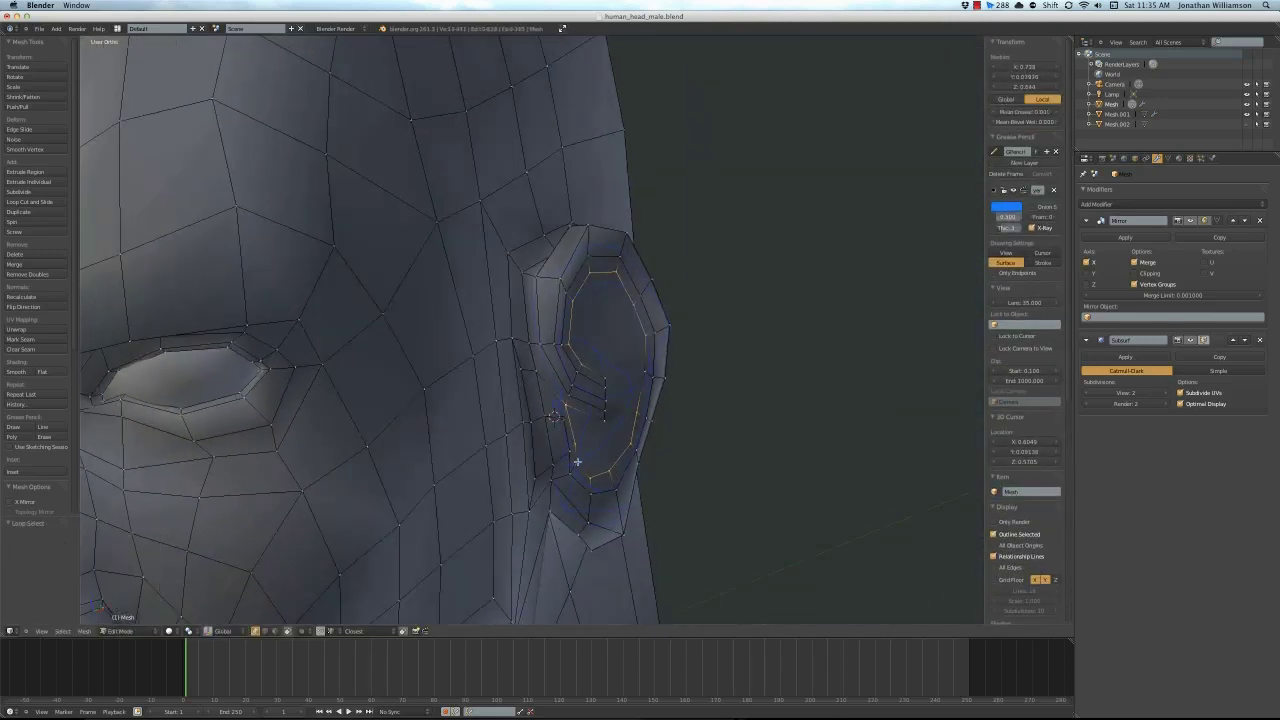
key("KP_3")
scroll(577, 440, "up", 3)
scroll(577, 420, "down", 1)
scroll(575, 390, "up", 2)
In face select mode, select faces around the ear and cut new edges inside it
key("a")
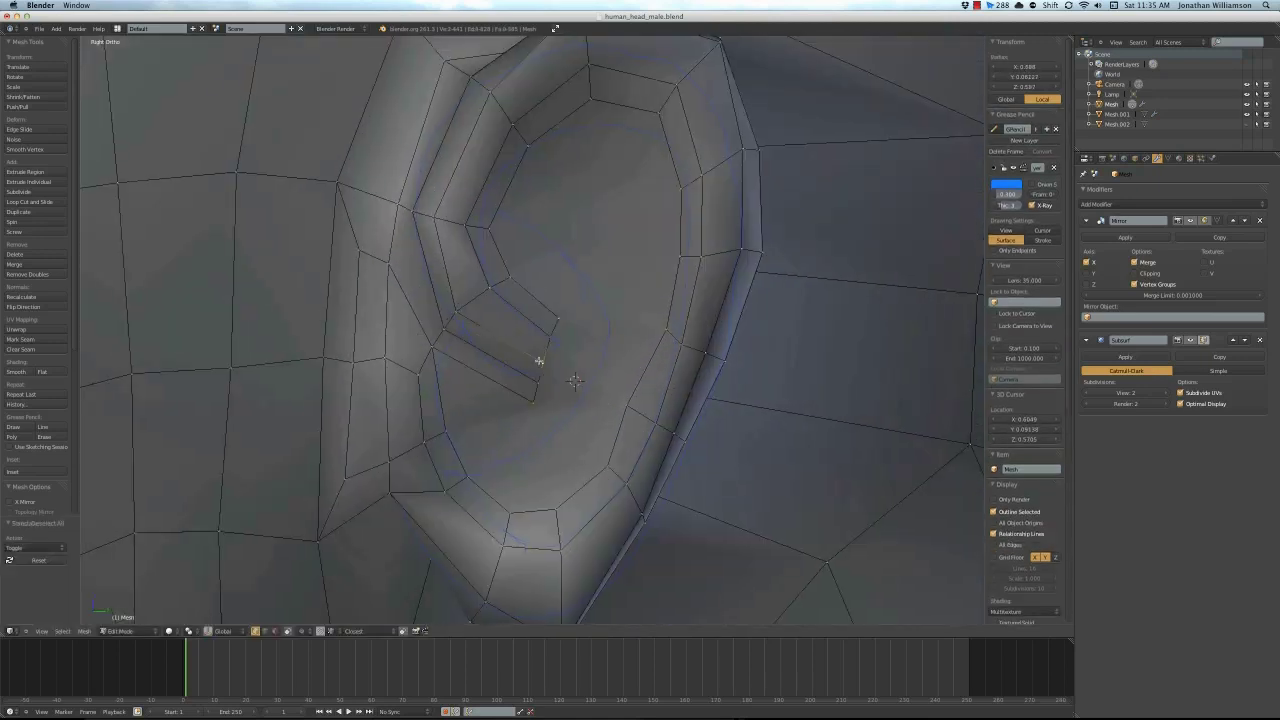
key("ctrl+Tab")
left_click(600, 425)
mouse_move(600, 425)
middle_mouse_down()
mouse_move(590, 440)
mouse_move(648, 365)
middle_mouse_up()
key("z")
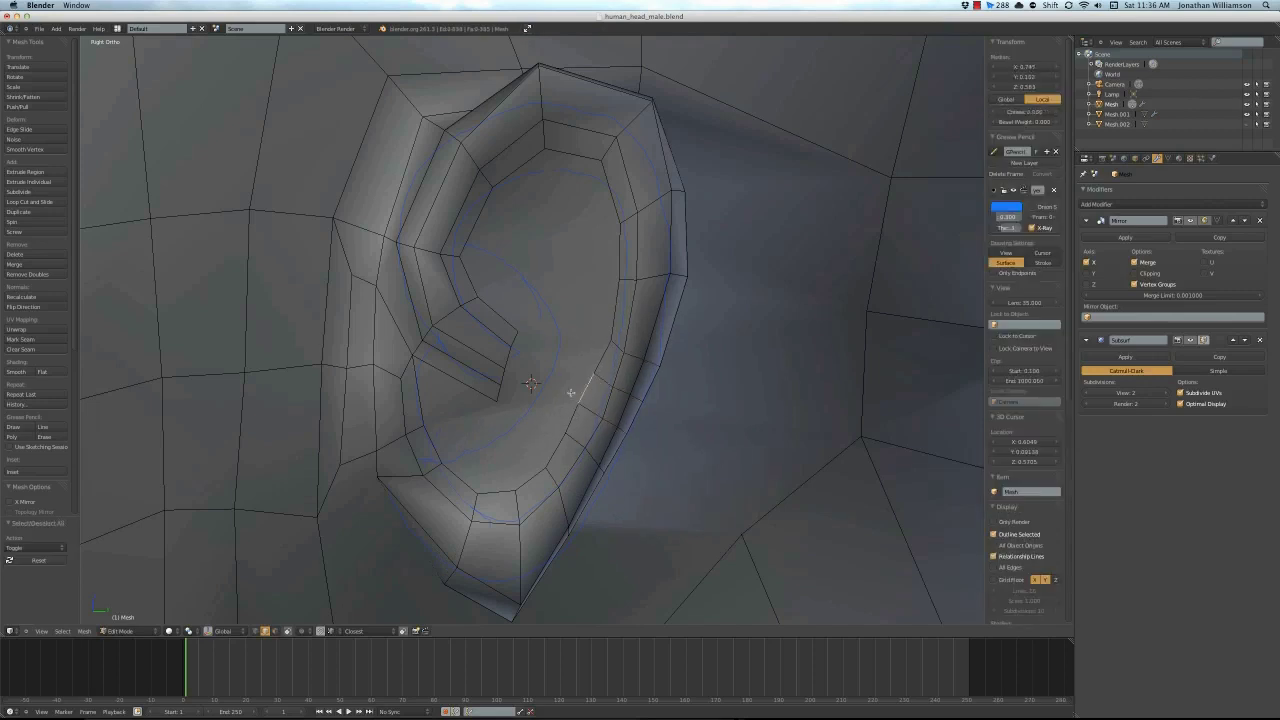
scroll(570, 392, "up", 2)
key("a")
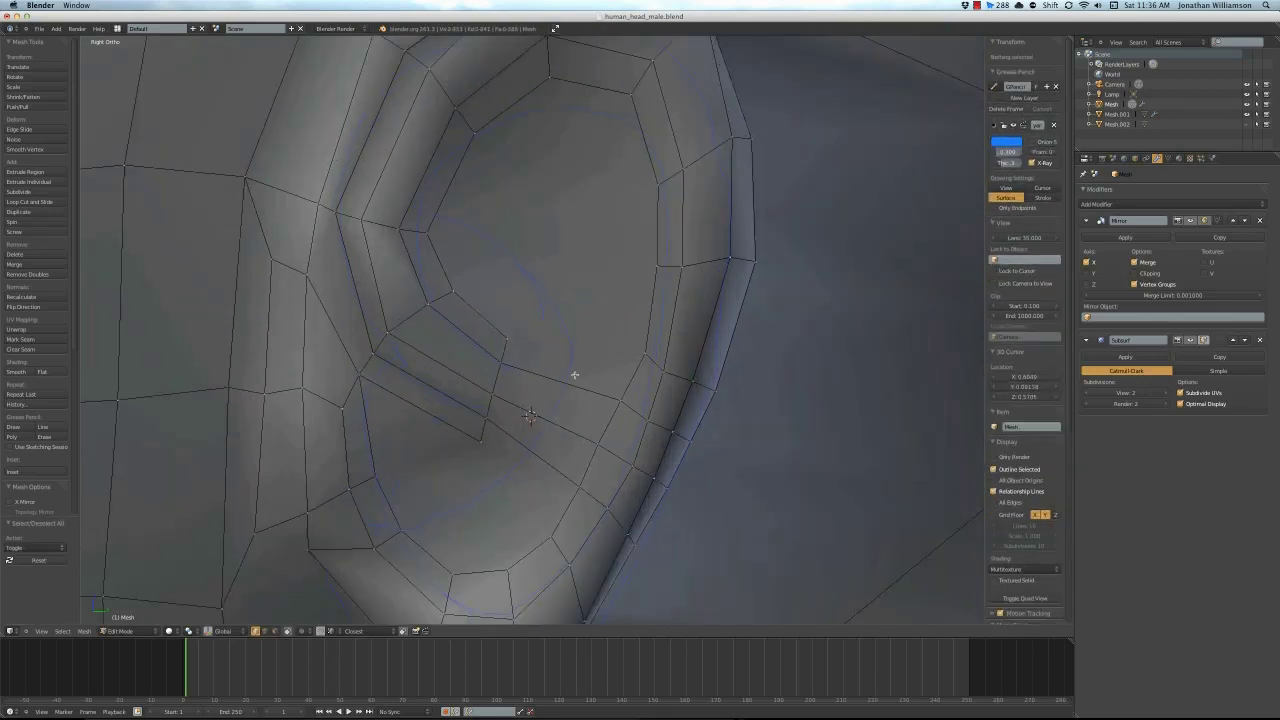
middle_click_drag(571, 374, 577, 430, "shift")
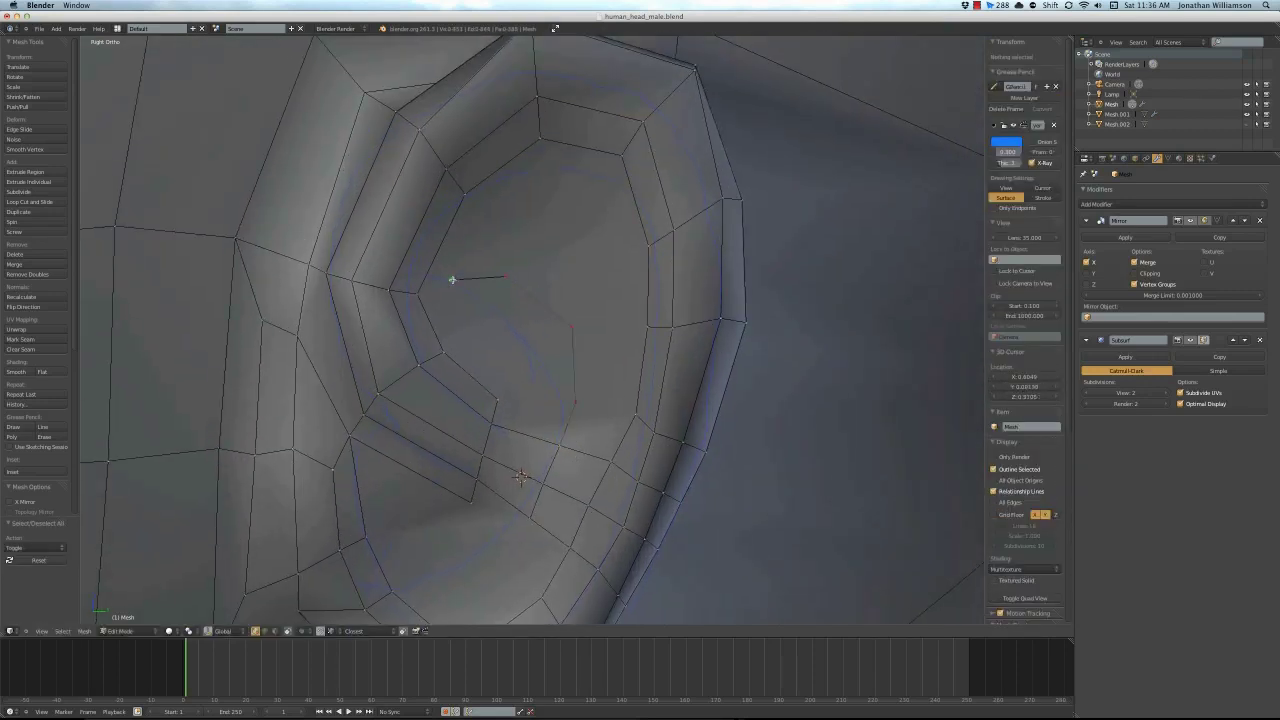
Edge-slide the selected edges, hide the side panel, and knife-cut the inner-ear face
key("ctrl+e")
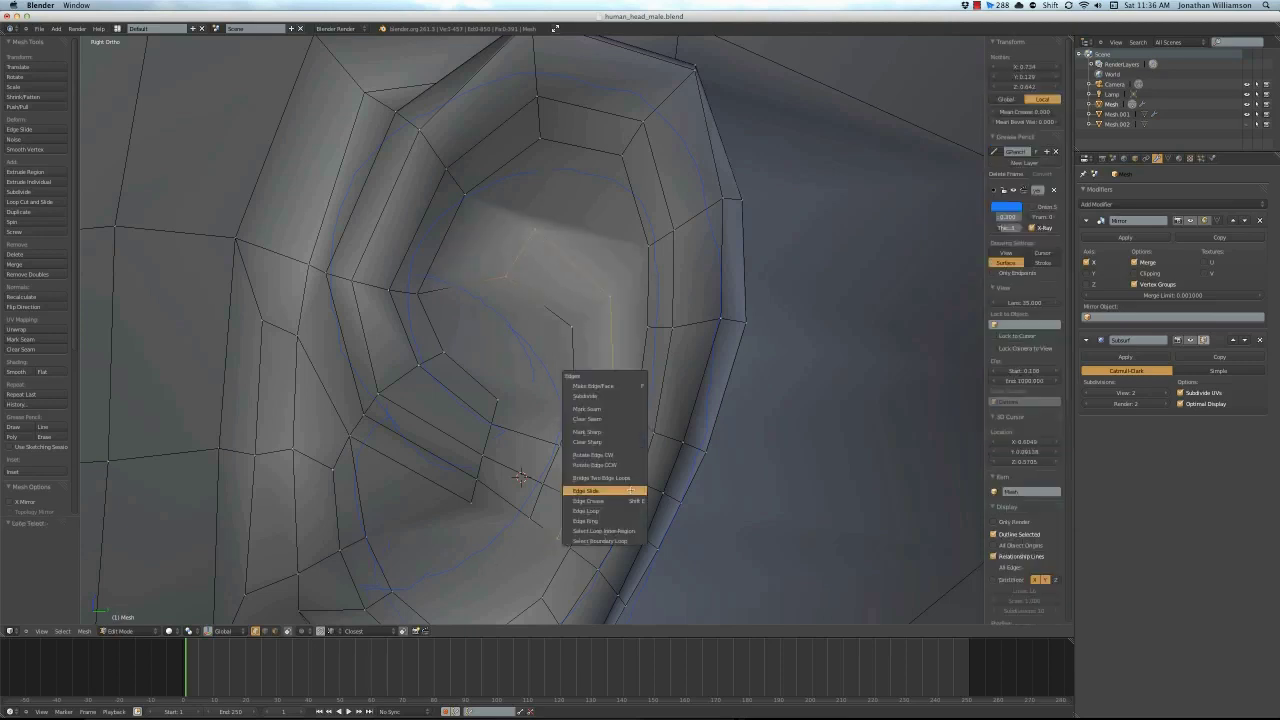
left_click(606, 486)
key("n")
right_click(661, 408)
mouse_move(661, 408)
middle_mouse_down()
mouse_move(634, 366)
mouse_move(763, 457)
mouse_move(676, 221)
middle_mouse_up()
key("k")
key("Escape")
key("KP_3")
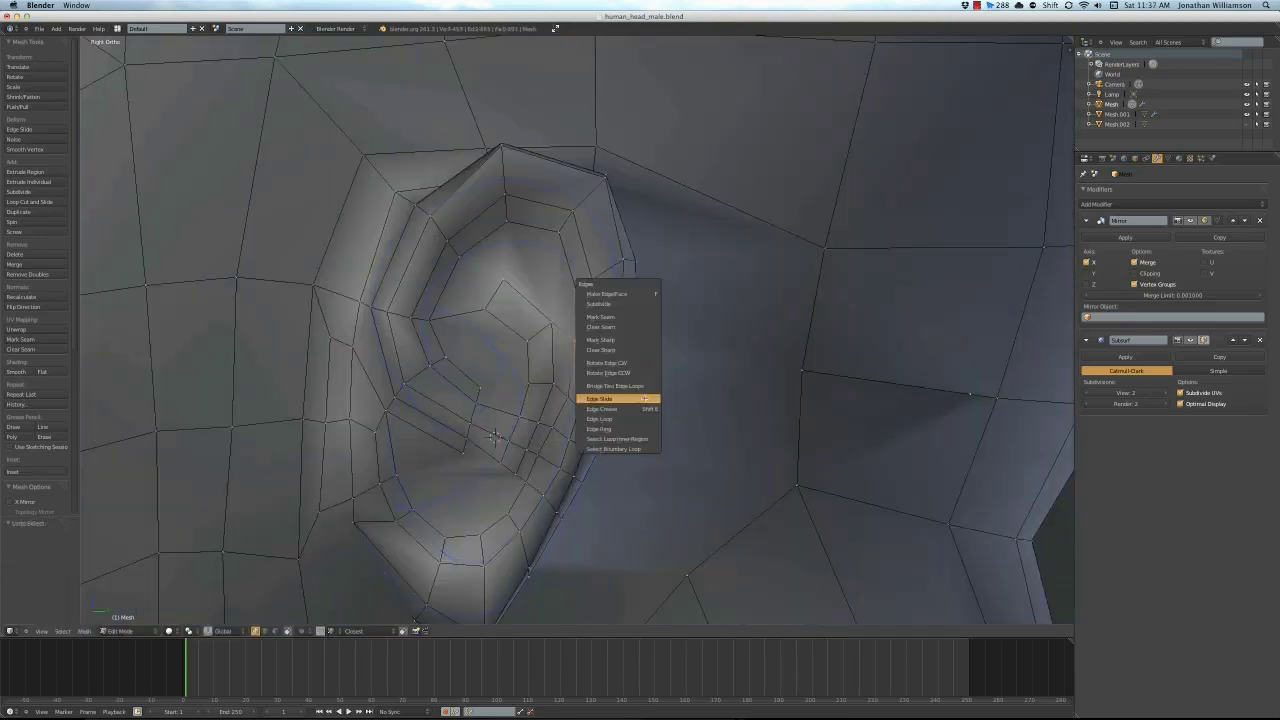
key("a")
key("a")
Frame the ear and start moving the selected bowl vertices, cancelling the move
scroll(694, 360, "up", 2)
middle_click_drag(543, 366, 502, 304, "shift")
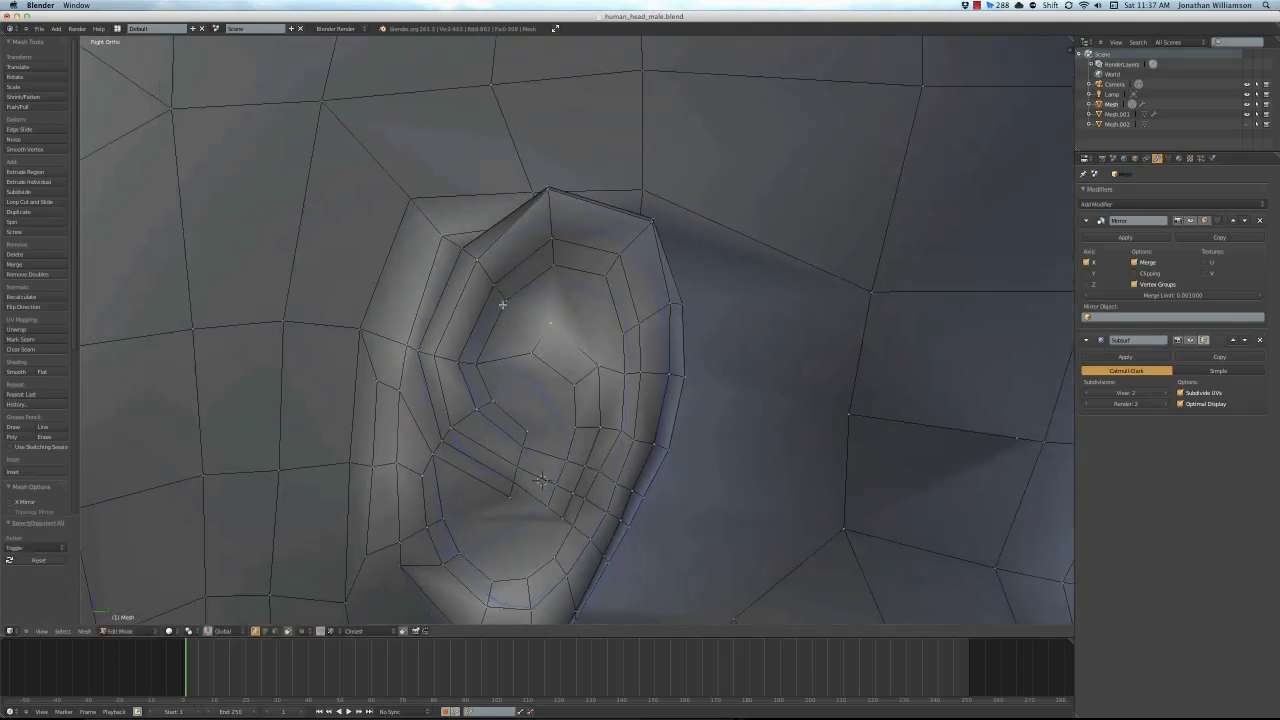
scroll(540, 481, "up", 2)
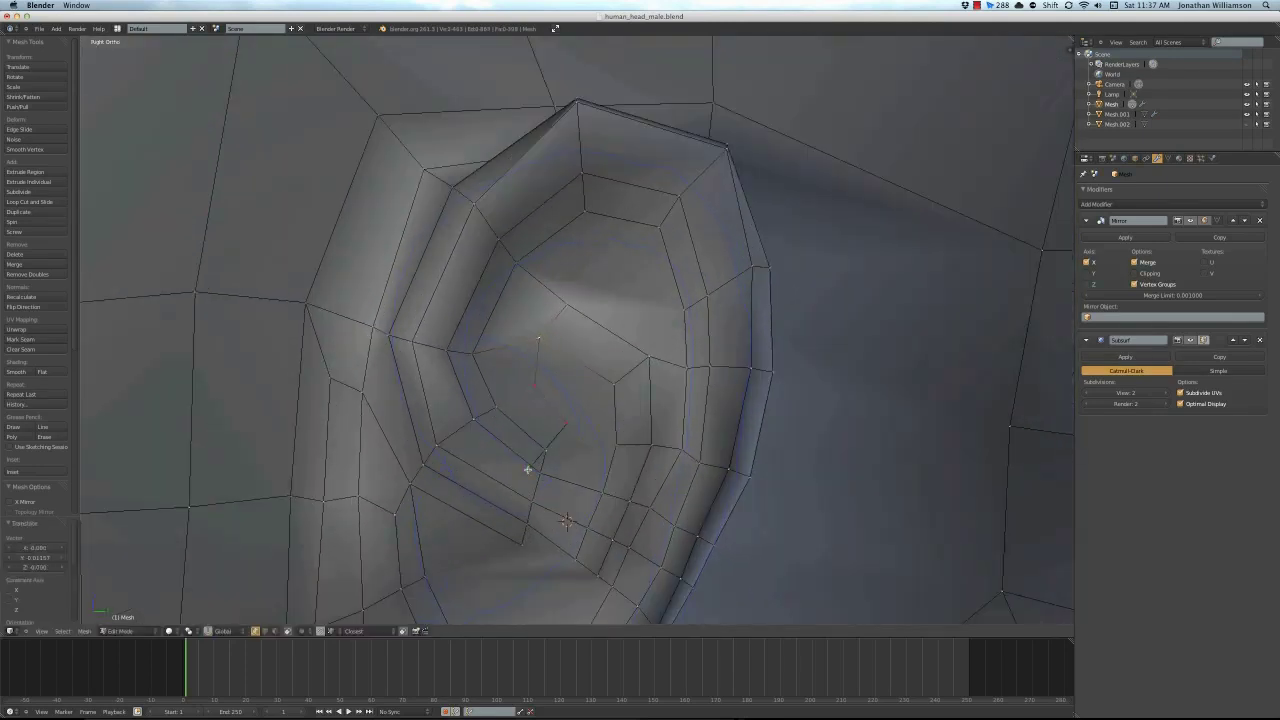
middle_click_drag(523, 383, 523, 353)
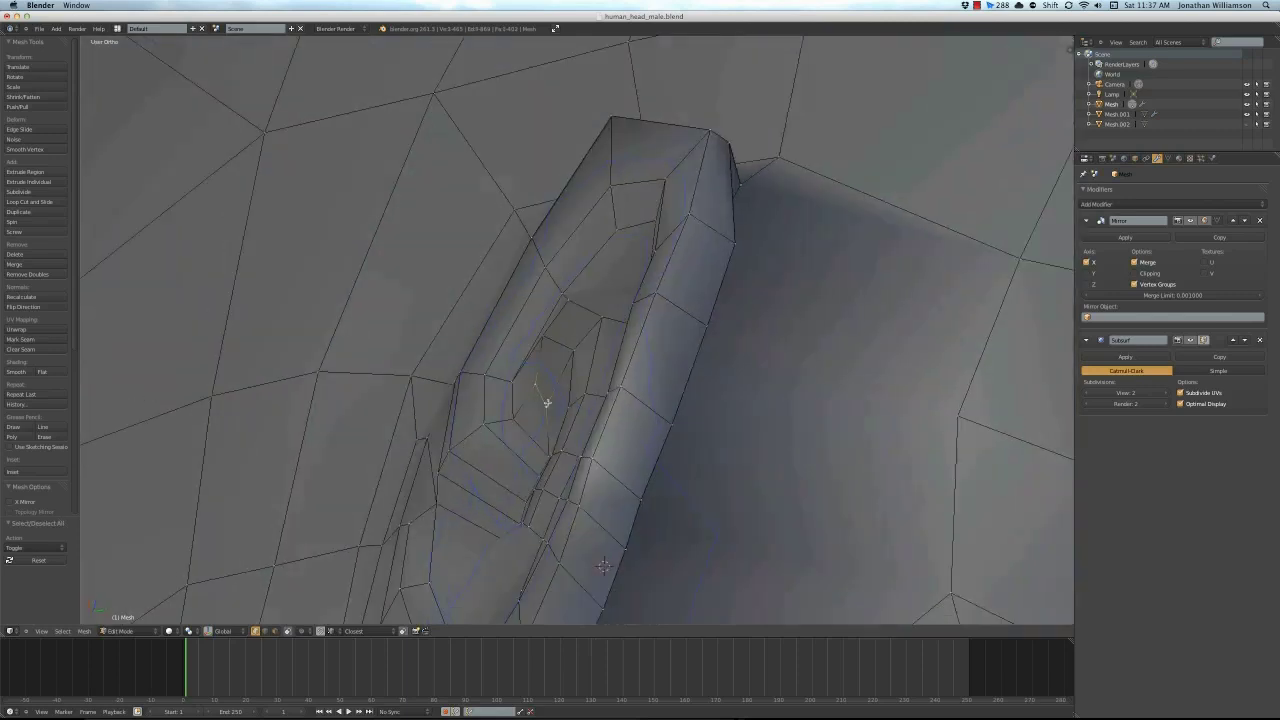
scroll(523, 353, "down", 5)
scroll(523, 353, "up", 5)
key("g")
right_click(523, 353)
scroll(517, 277, "down", 4)
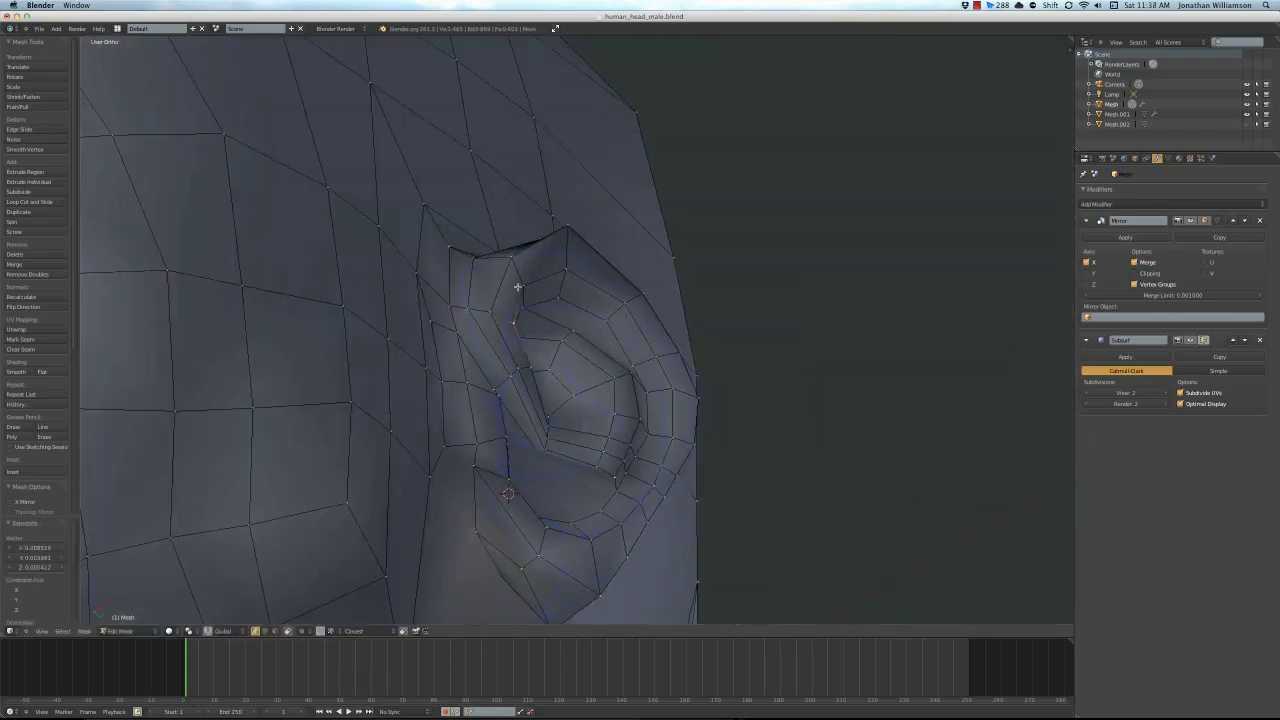
middle_click_drag(517, 277, 528, 280)
key("KP_3")
scroll(526, 346, "up", 4)
Reposition a vertex inside the ear bowl, checking its depth from the side view
middle_click_drag(561, 338, 614, 188, "shift")
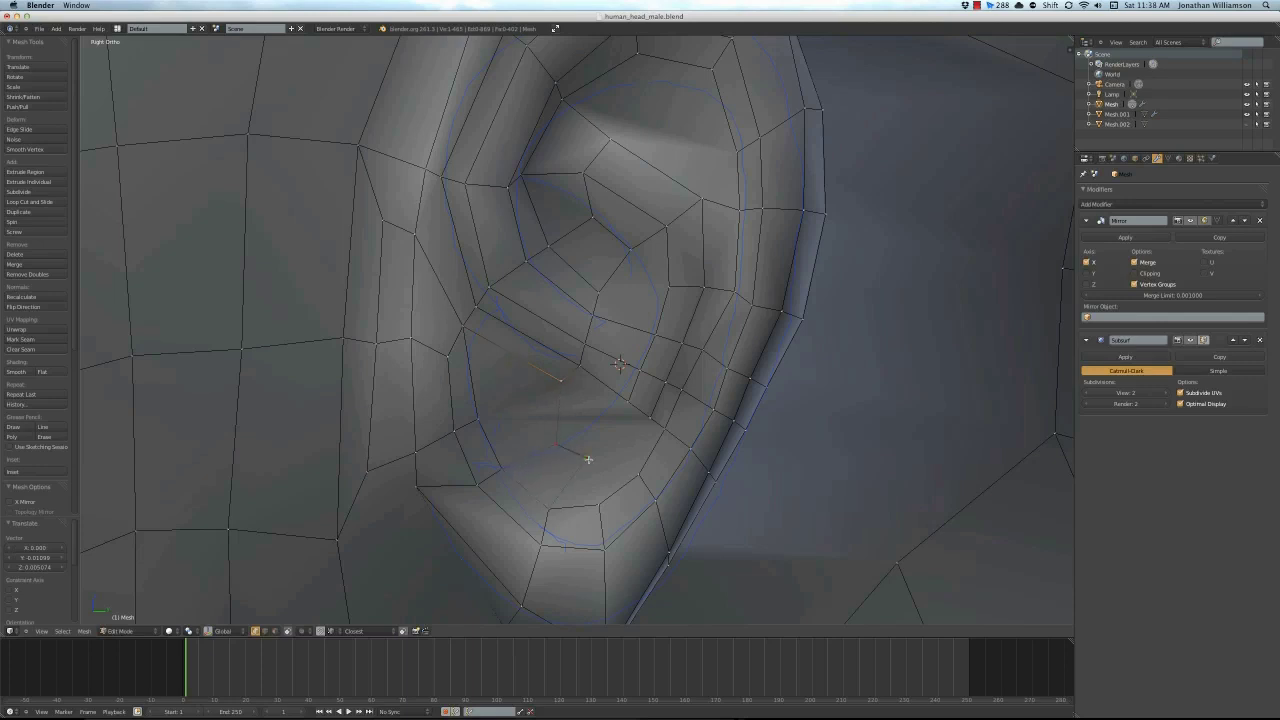
mouse_move(561, 381)
middle_mouse_down()
mouse_move(549, 420)
mouse_move(654, 437)
mouse_move(520, 400)
mouse_move(580, 376)
mouse_move(500, 280)
mouse_move(620, 357)
mouse_move(608, 374)
mouse_move(557, 357)
mouse_move(528, 414)
middle_mouse_up()
key("KP_3")
key("g")
left_click(613, 370)
key("KP_3")
scroll(575, 497, "up", 3)
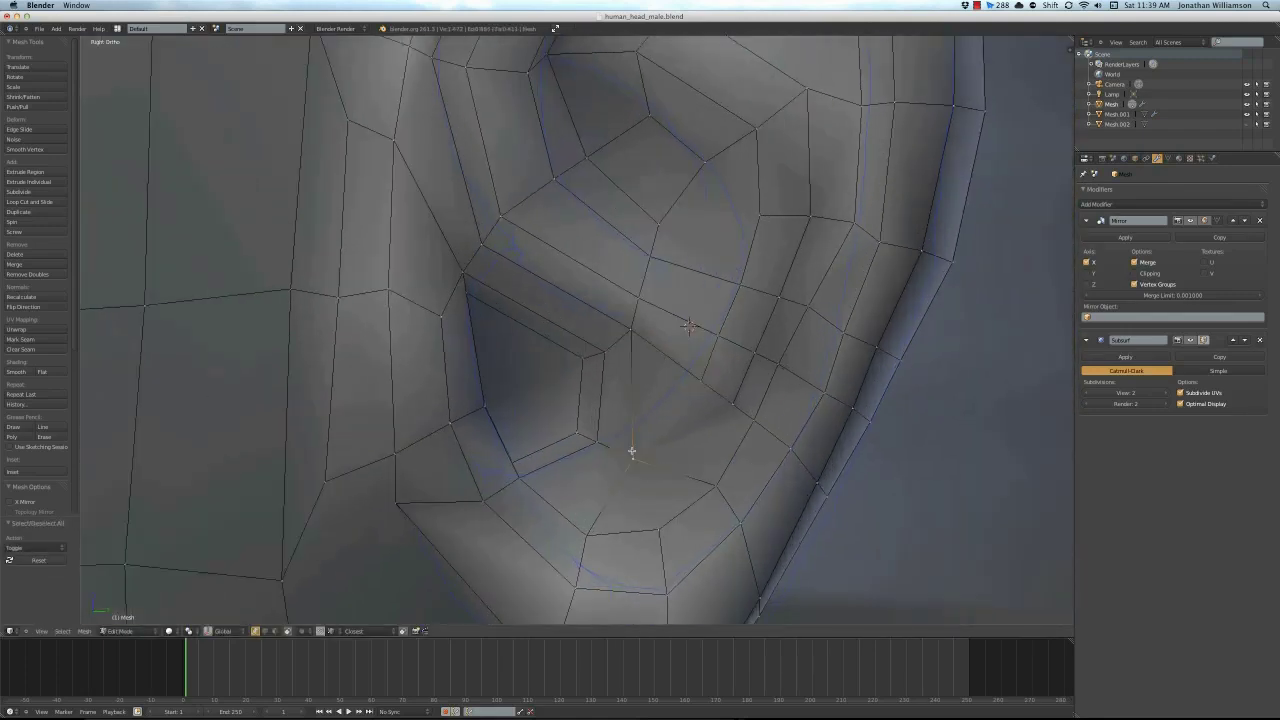
mouse_move(719, 374)
middle_mouse_down("shift")
mouse_move(733, 342)
mouse_move(677, 457)
mouse_move(697, 417)
mouse_move(621, 374)
middle_mouse_up("shift")
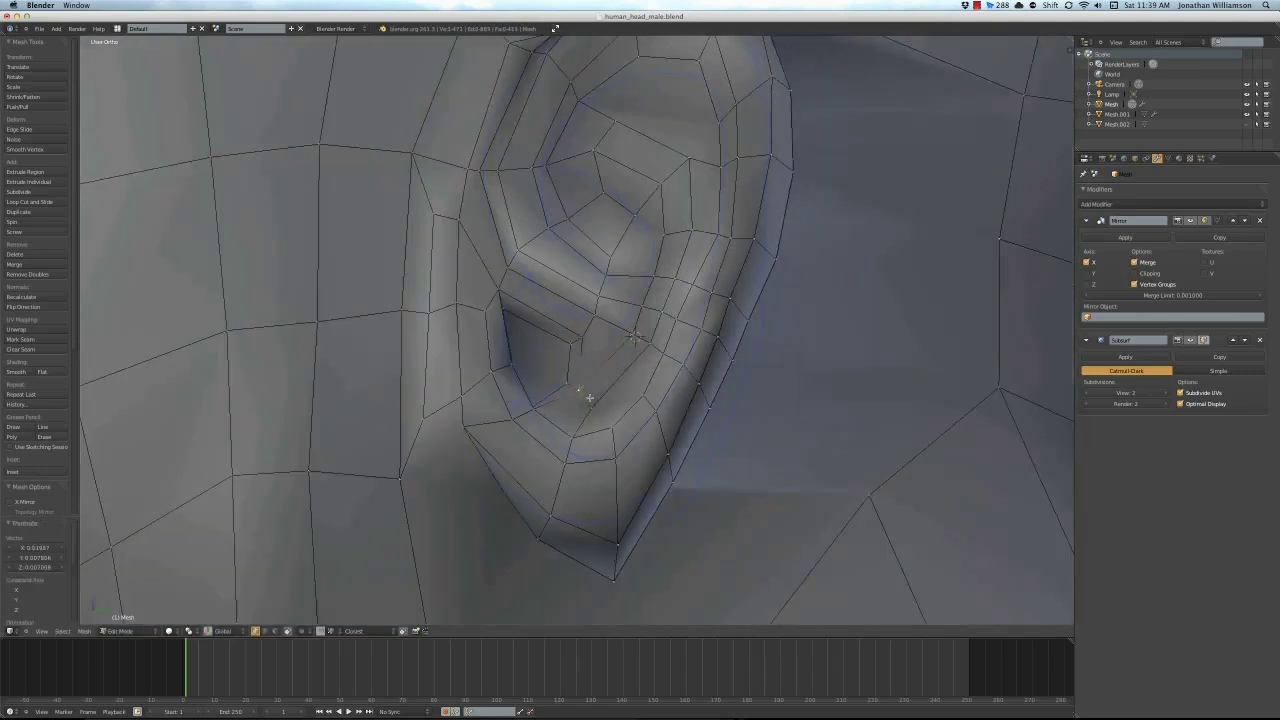
key("KP_3")
scroll(626, 330, "up", 1)
Add an edge loop inside the ear bowl and slide its edges into a rounder curve
key("ctrl+r")
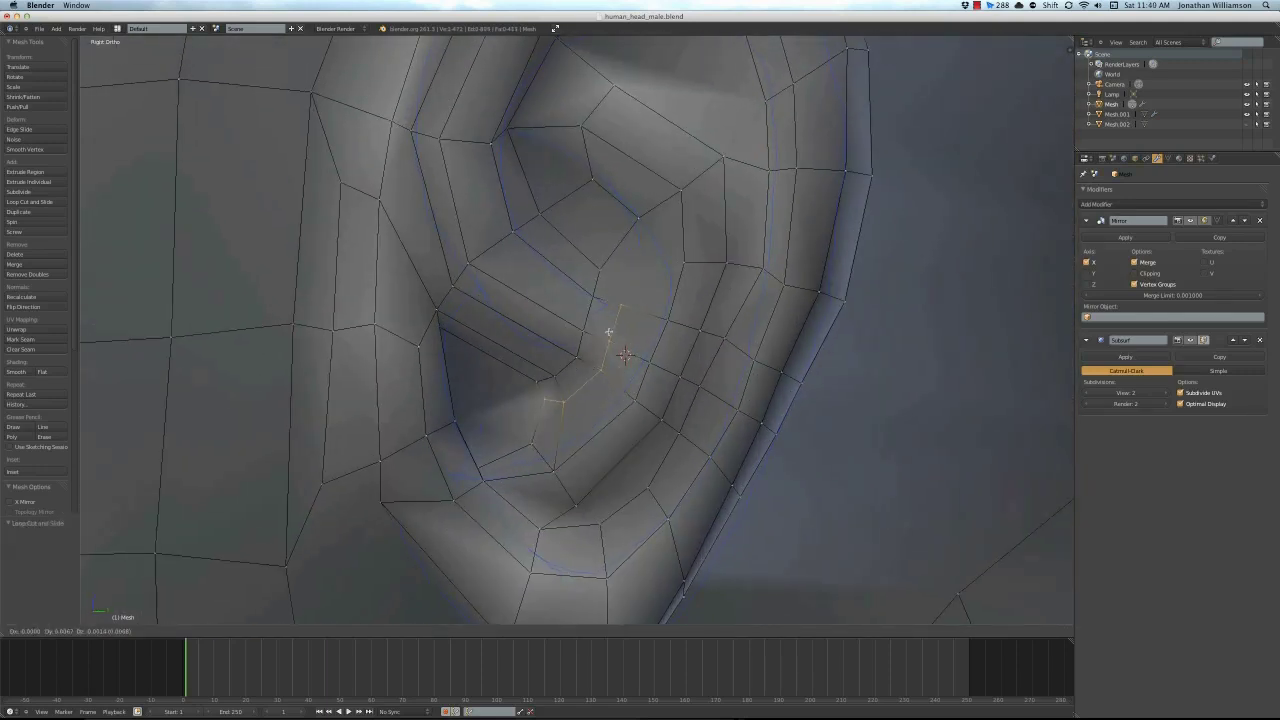
scroll(608, 331, "down", 2)
middle_click_drag(612, 340, 614, 329)
key("ctrl+e")
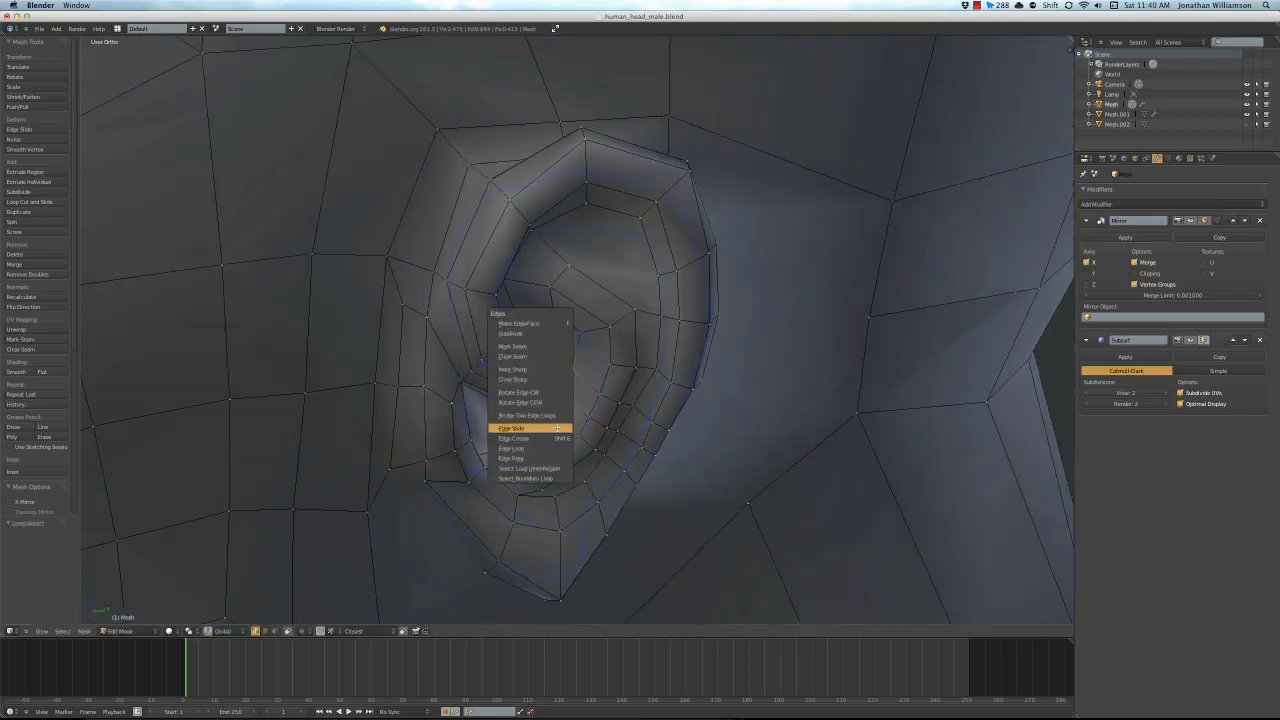
middle_click_drag(614, 450, 600, 430)
scroll(600, 430, "down", 4)
scroll(560, 400, "up", 5)
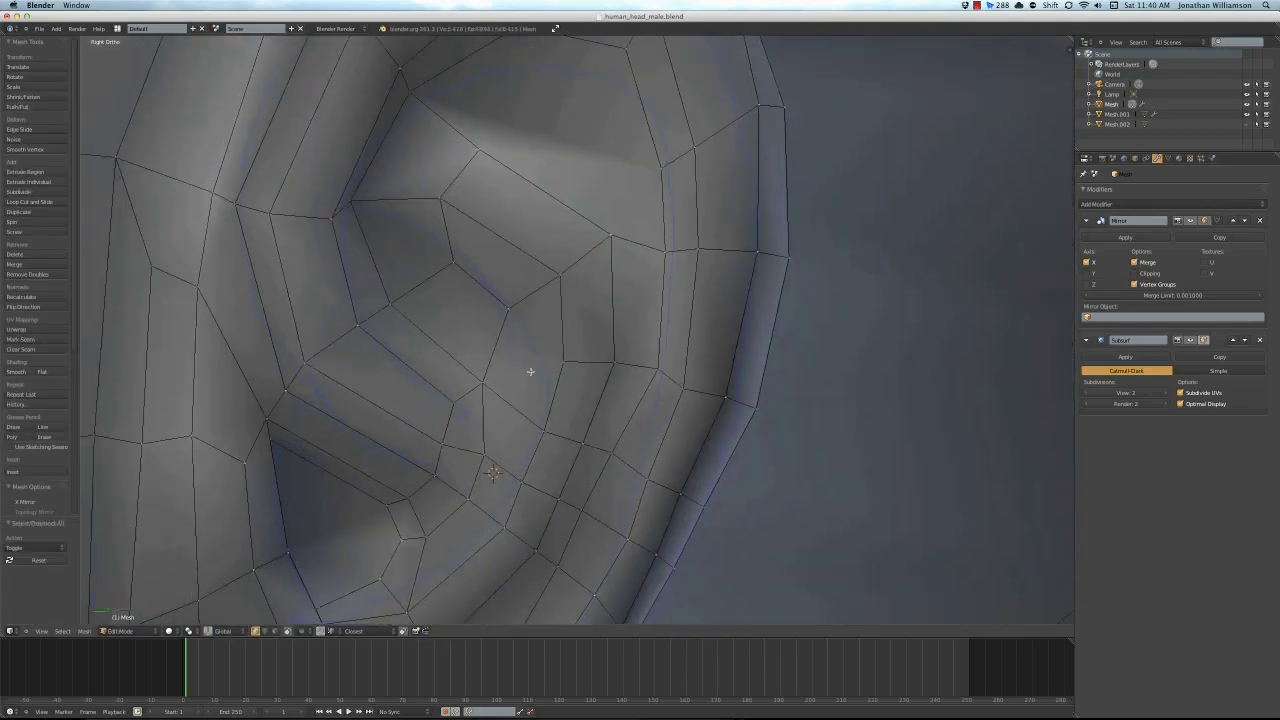
key("KP_3")
mouse_move(481, 300)
middle_mouse_down()
mouse_move(443, 371)
mouse_move(526, 433)
middle_mouse_up()
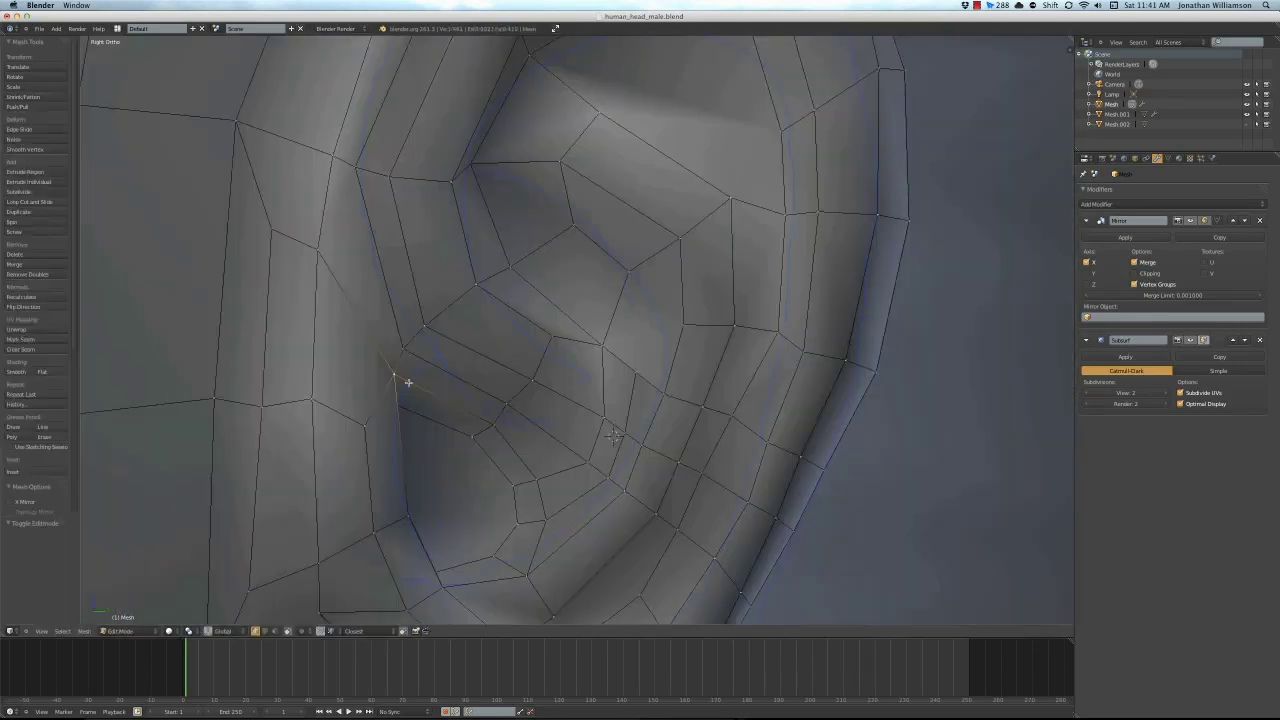
Reposition the ear's selected vertices while zooming in around the ear
middle_click_drag(408, 382, 433, 376)
key("a")
key("g")
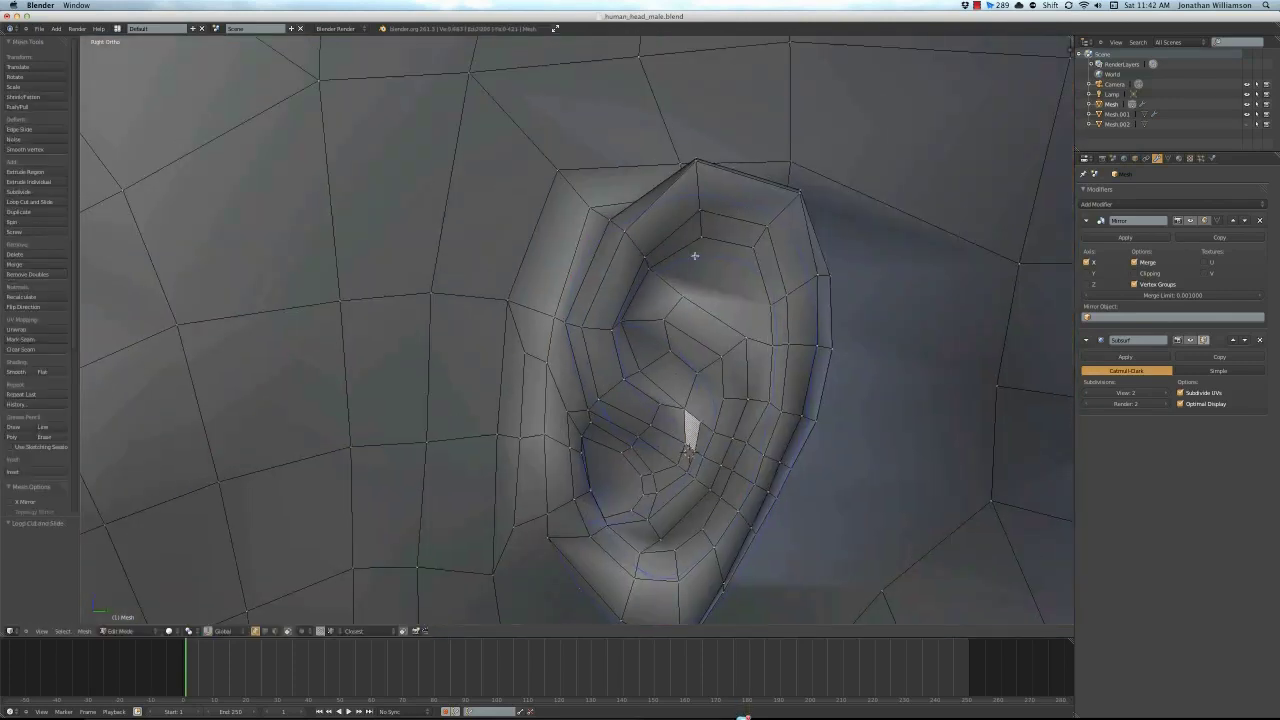
scroll(695, 256, "up", 1)
scroll(722, 391, "up", 1)
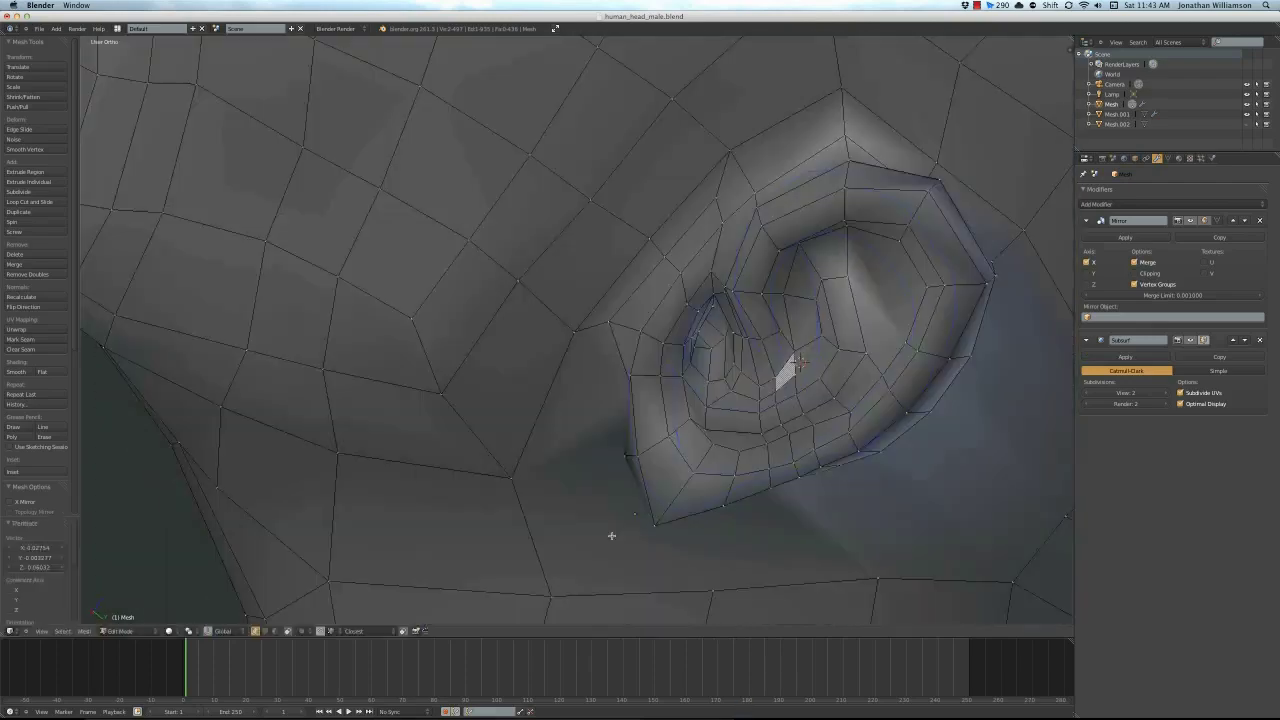
scroll(611, 535, "down", 4)
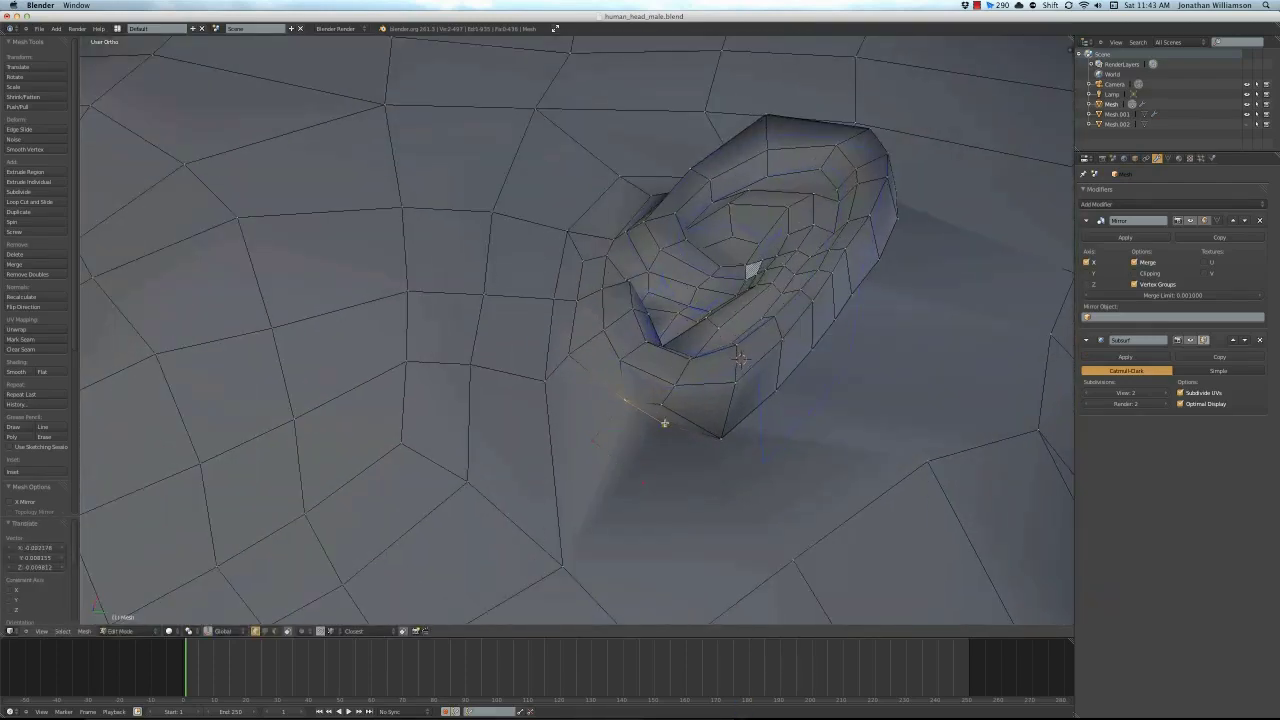
Smooth the ear vertices with W and delete the stray face beside the ear
mouse_move(664, 423)
middle_mouse_down()
mouse_move(617, 486)
mouse_move(623, 405)
middle_mouse_up()
key("a")
key("w")
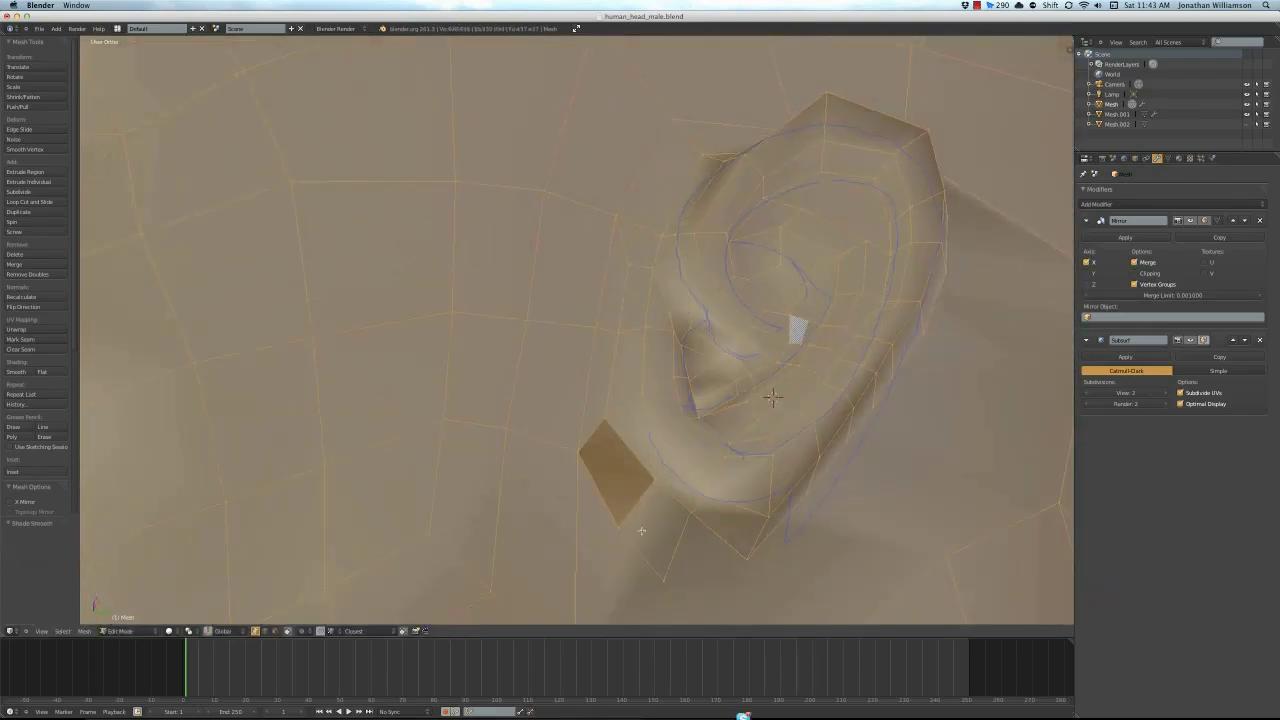
key("x")
left_click(600, 497)
Orbit out to inspect the ear edge-on and the head from the side
middle_click_drag(653, 474, 673, 484)
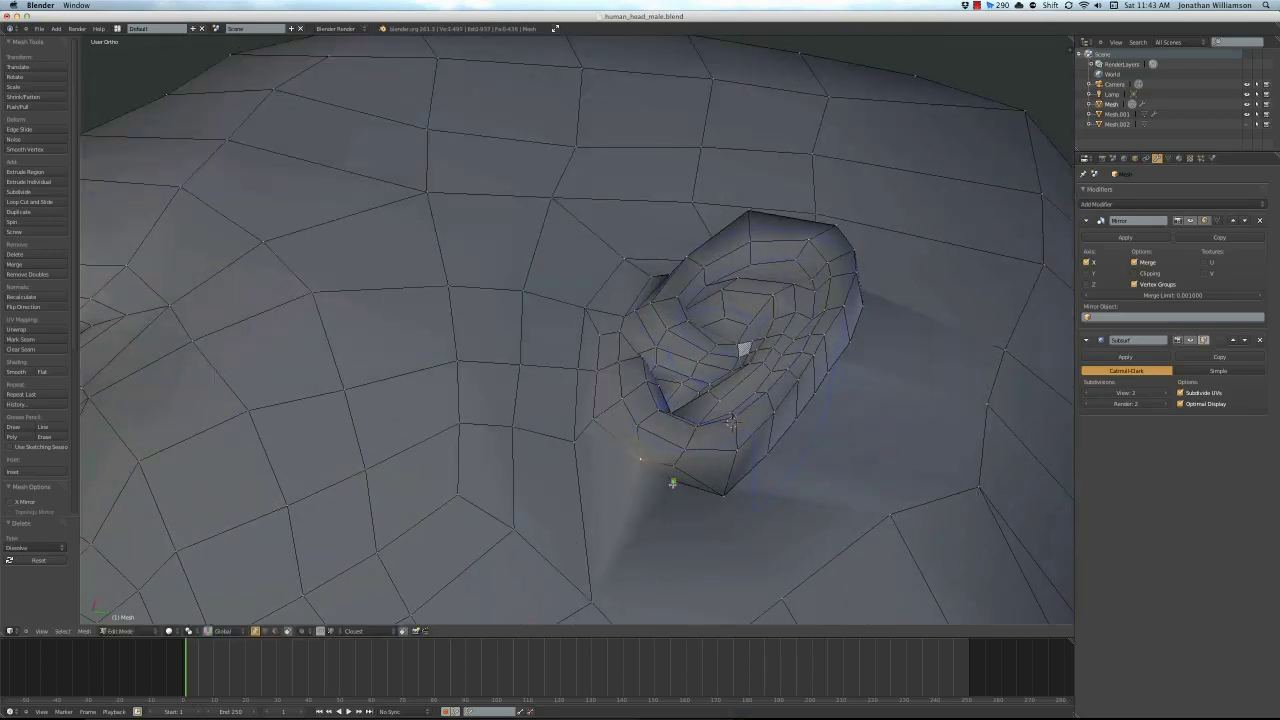
mouse_move(591, 441)
middle_mouse_down()
mouse_move(691, 443)
mouse_move(614, 423)
mouse_move(694, 374)
mouse_move(714, 394)
mouse_move(563, 420)
middle_mouse_up()
scroll(600, 425, "up", 5)
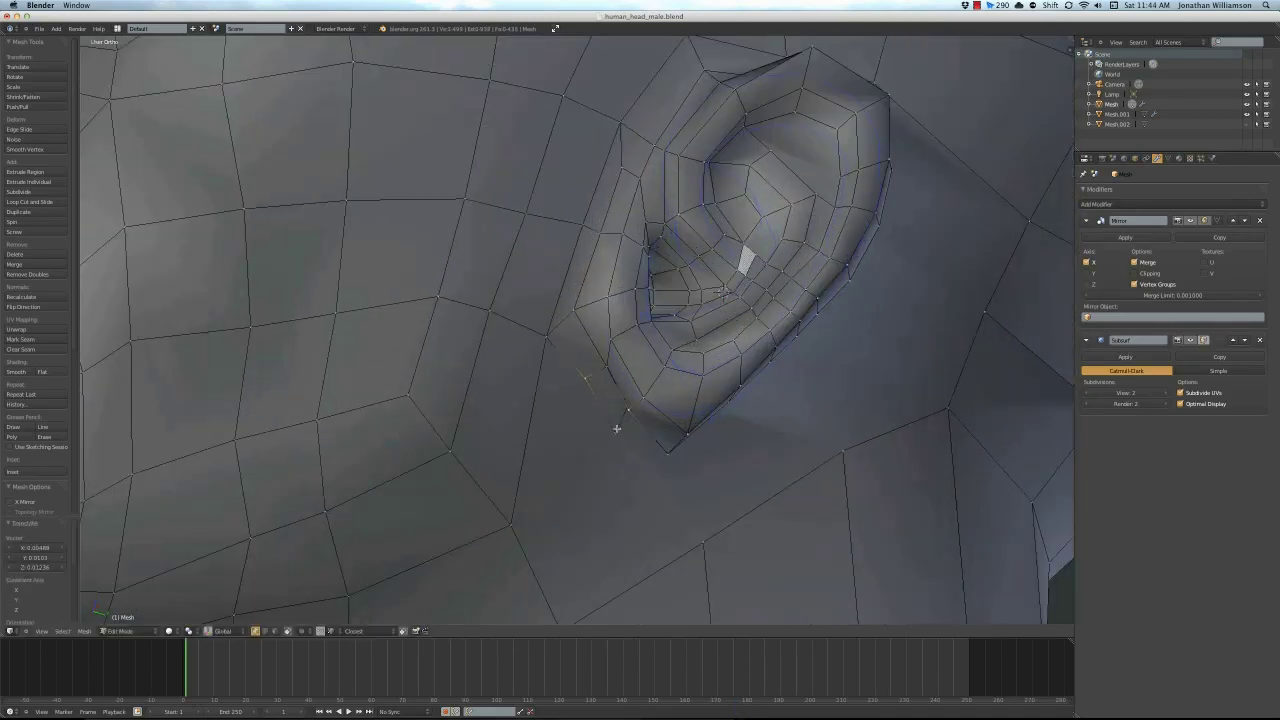
scroll(614, 428, "down", 2)
scroll(600, 354, "down", 1)
scroll(571, 420, "down", 4)
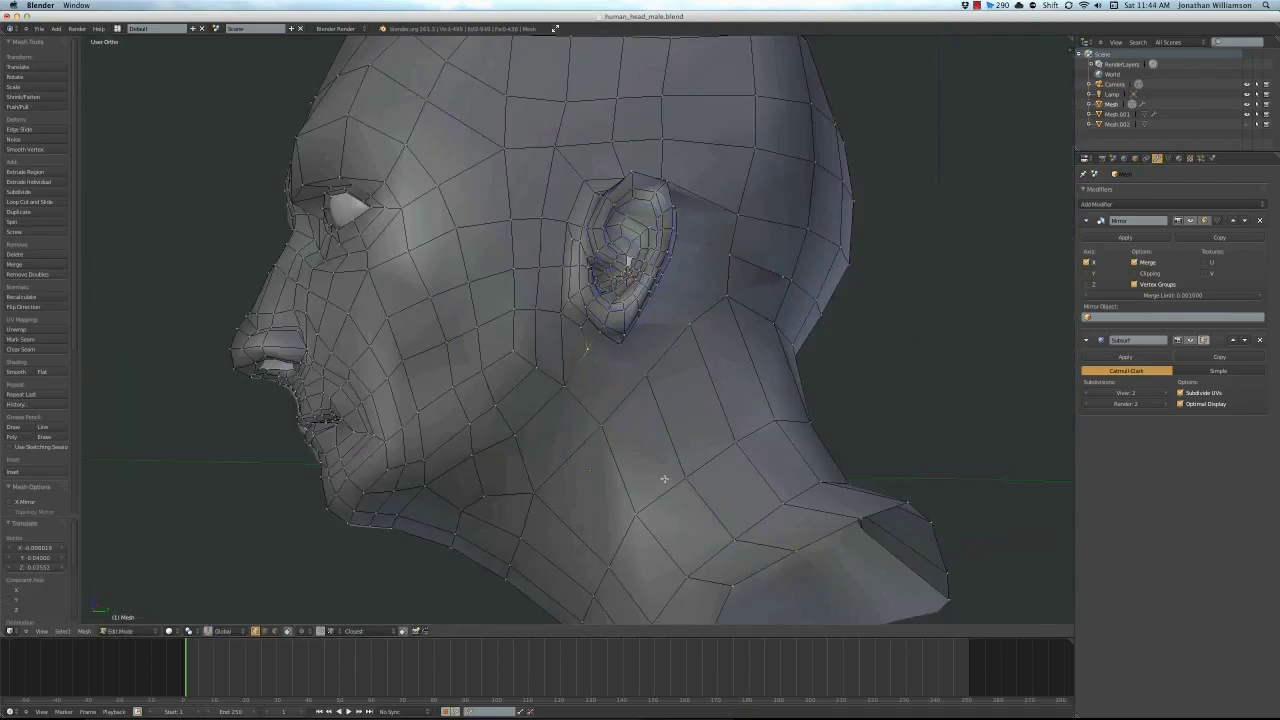
scroll(663, 471, "up", 5)
mouse_move(637, 421)
middle_mouse_down()
mouse_move(600, 363)
mouse_move(557, 371)
middle_mouse_up()
Move a vertex near the ear along the Y axis
key("n")
scroll(414, 400, "up", 4)
scroll(414, 400, "down", 2)
right_click(365, 378)
key("g")
key("y")
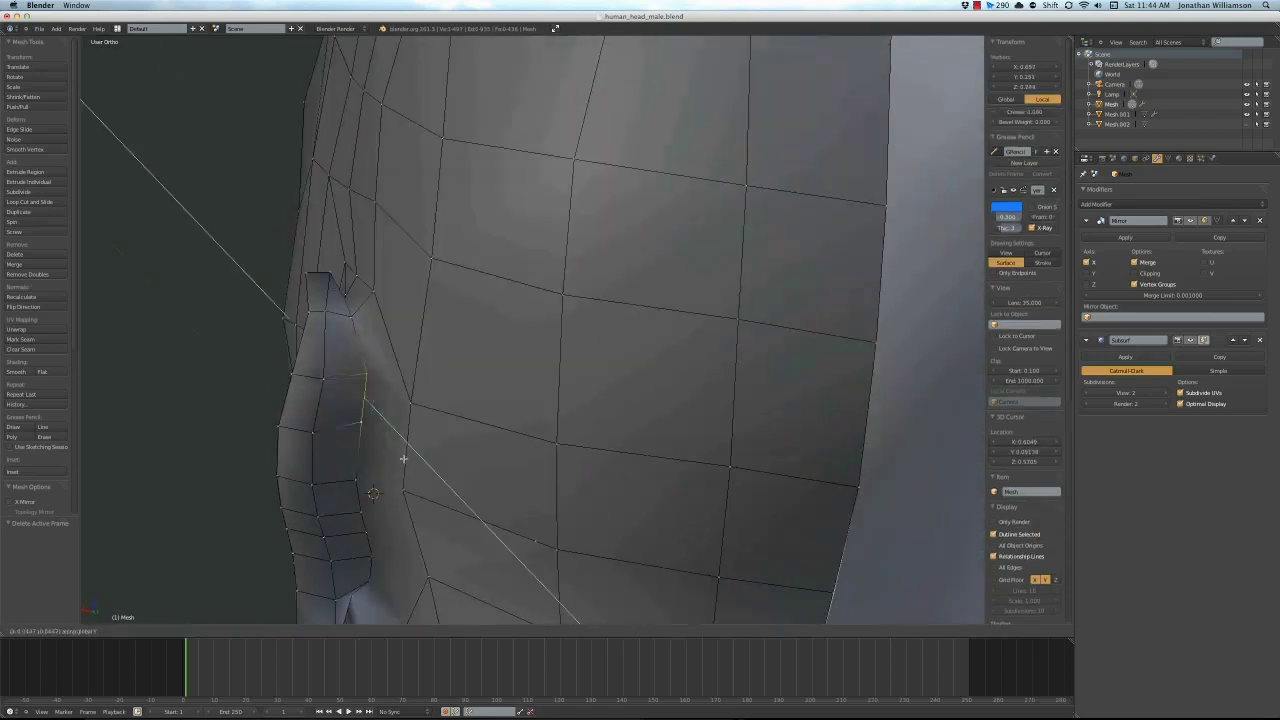
left_click(403, 458)
middle_click_drag(403, 458, 352, 517)
Isolate the ear's back-edge vertices in side view, then reveal the head again
key("KP_3")
key("b")
left_click_drag(661, 236, 752, 282)
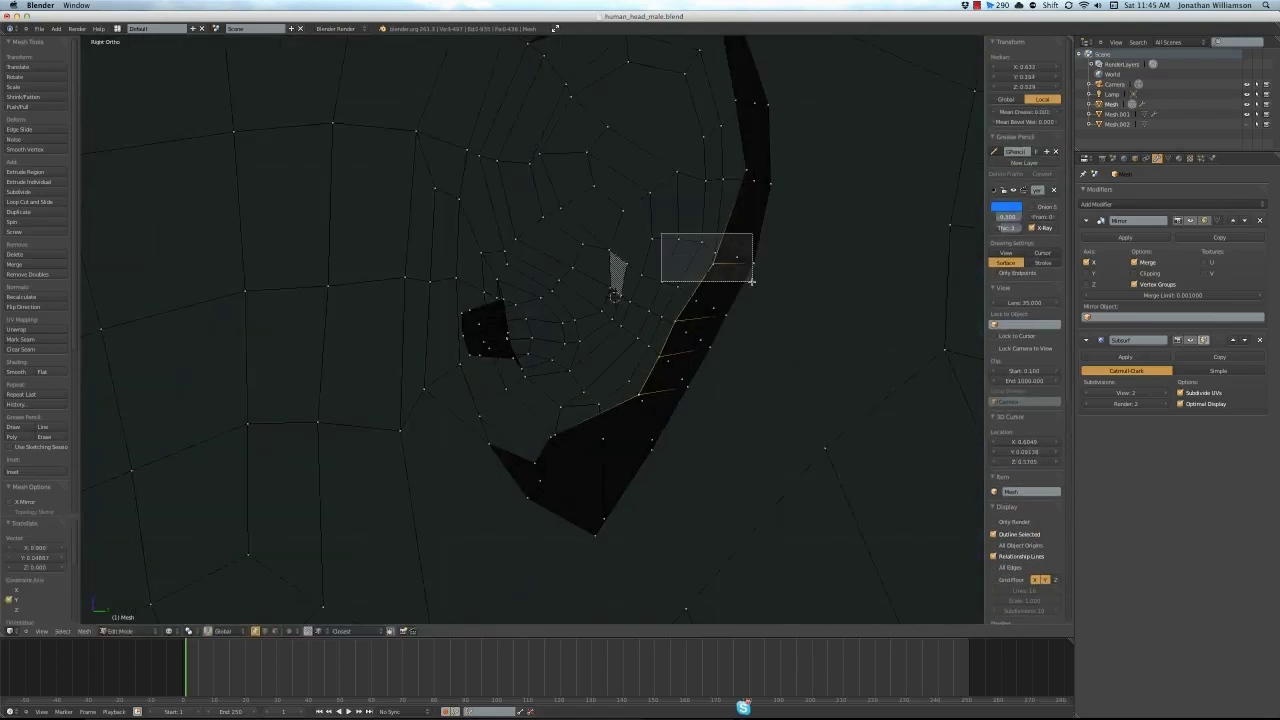
key("z")
key("shift+h")
mouse_move(574, 503)
middle_mouse_down()
mouse_move(607, 358)
mouse_move(692, 352)
mouse_move(503, 360)
middle_mouse_up()
key("a")
key("alt+h")
key("KP_3")
Extrude a vertex beside the ear into a new edge and smooth the selected vertices
scroll(456, 256, "up", 3)
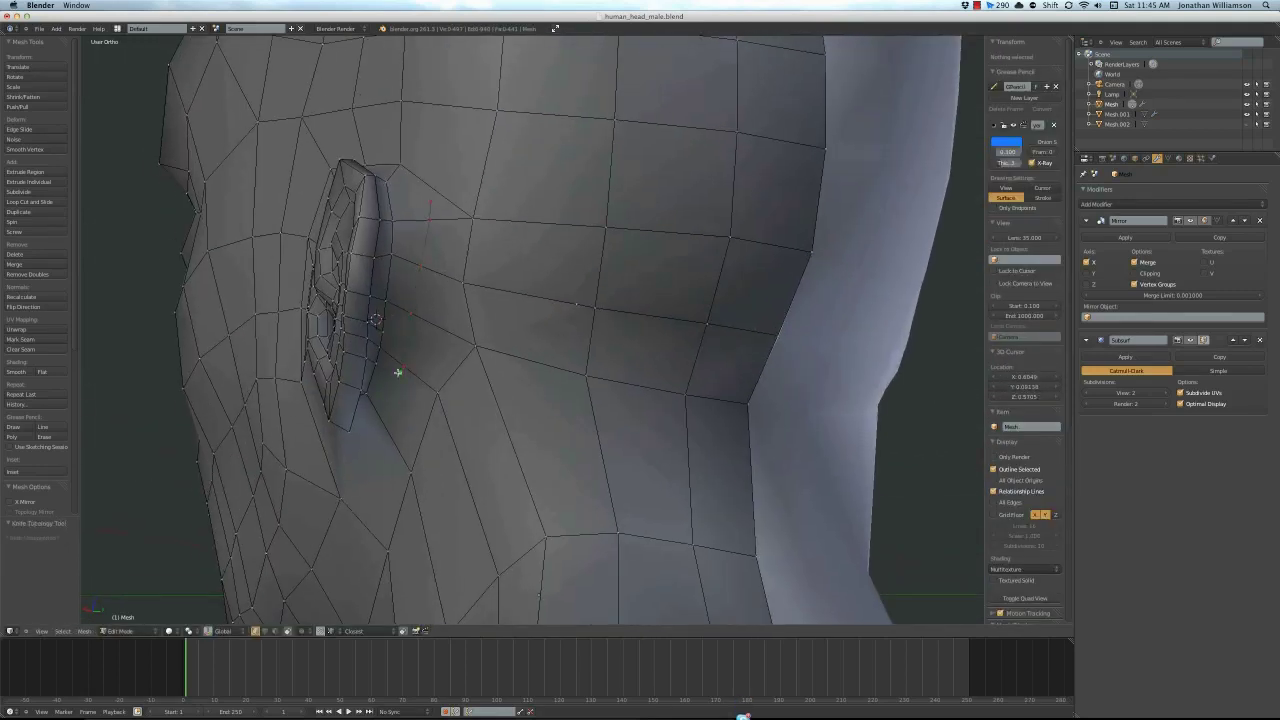
mouse_move(397, 372)
middle_mouse_down()
mouse_move(480, 343)
mouse_move(443, 234)
mouse_move(566, 374)
middle_mouse_up()
key("a")
key("KP_3")
right_click(688, 357)
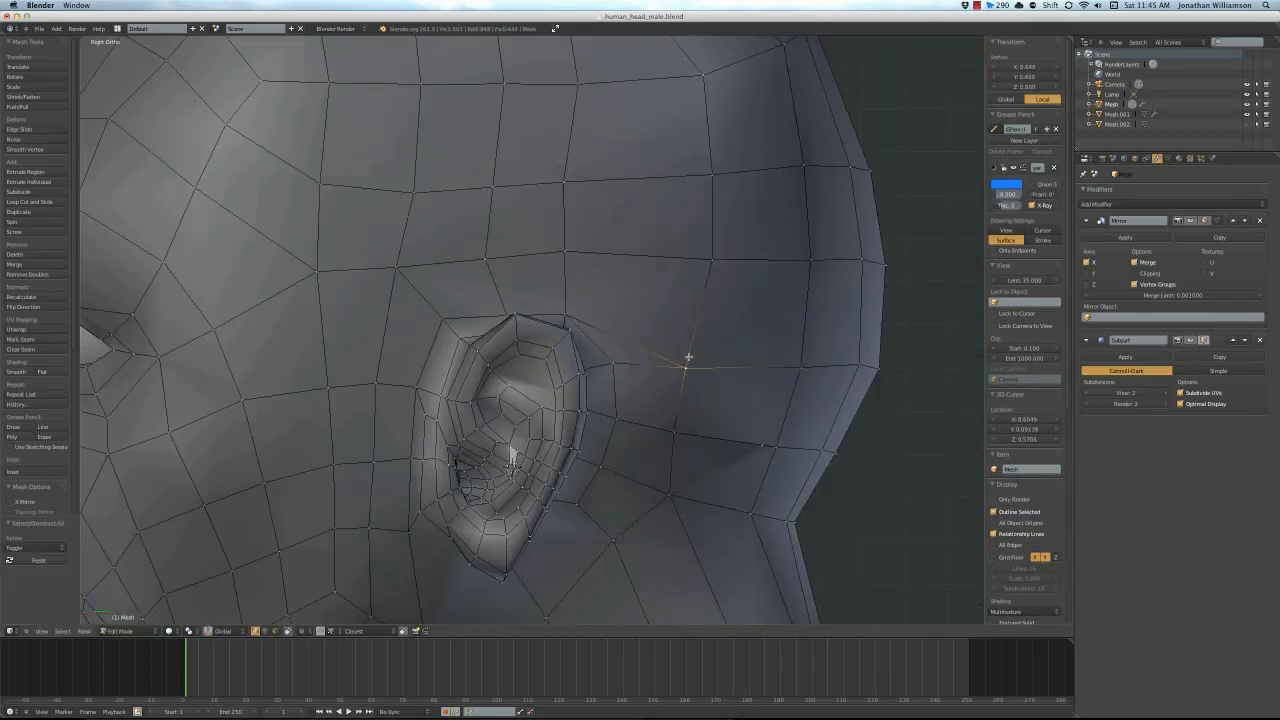
left_click(566, 316)
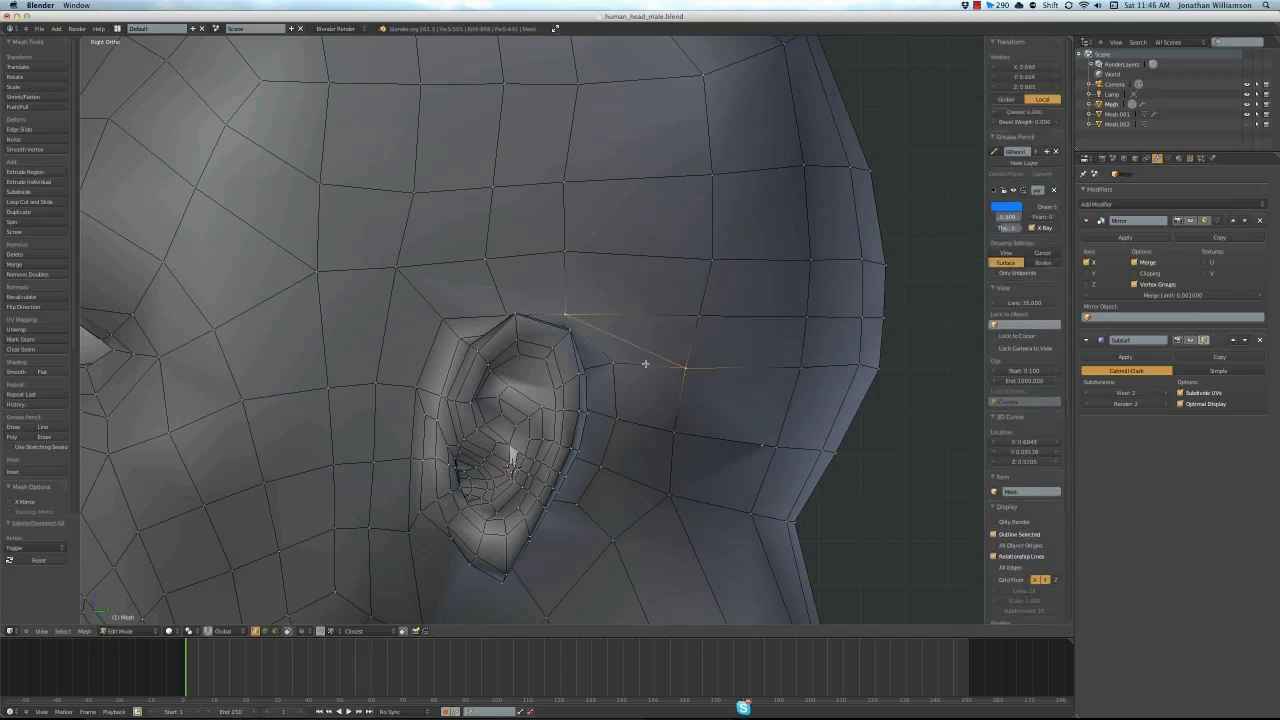
left_click(643, 420)
key("w")
left_click(657, 517)
mouse_move(657, 517)
middle_mouse_down()
mouse_move(707, 475)
mouse_move(560, 330)
middle_mouse_up()
Add two Ctrl+R loop cuts through the ear and slide the second into place
key("ctrl+r")
left_click(517, 343)
key("KP_3")
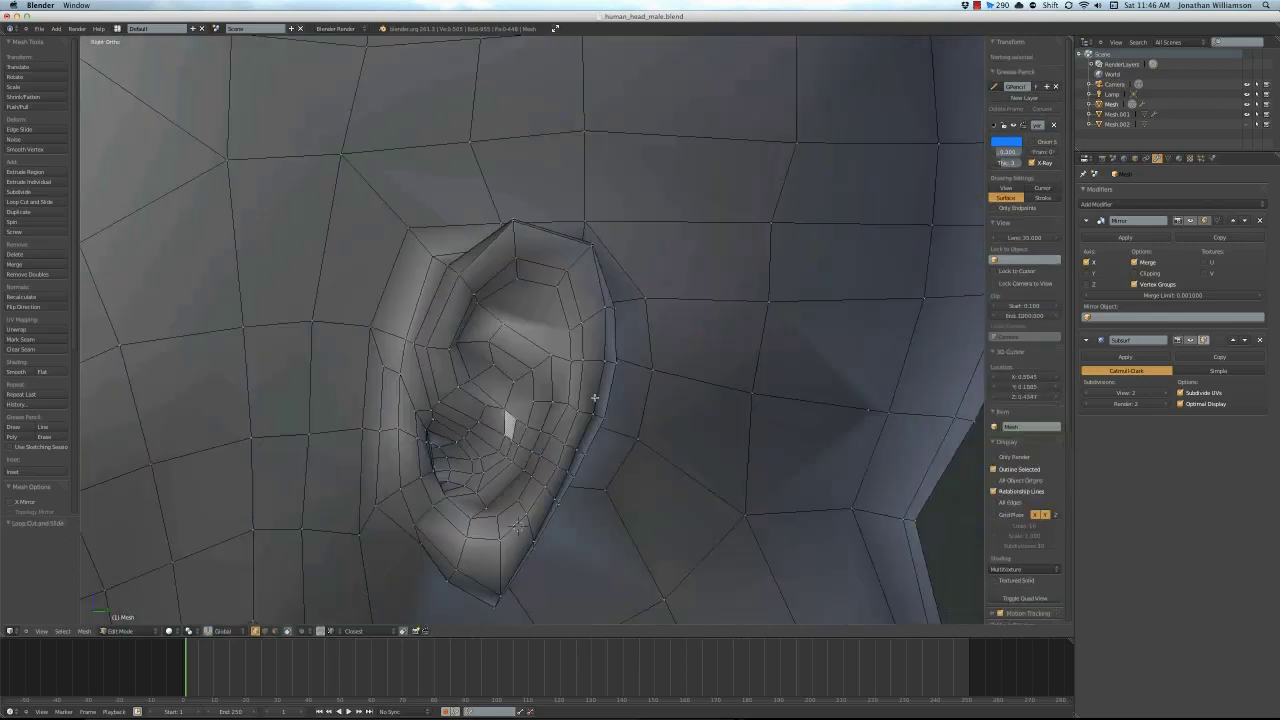
scroll(472, 353, "up", 3)
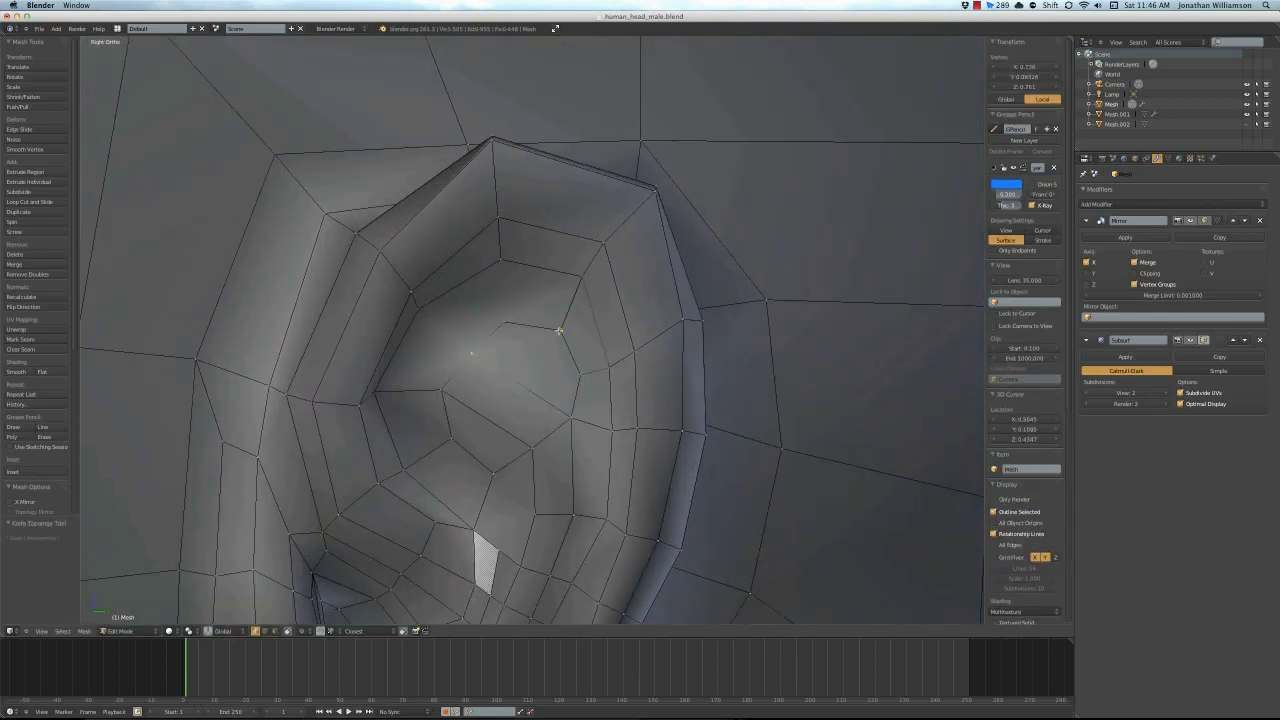
key("a")
scroll(503, 261, "up", 3)
middle_click_drag(520, 380, 560, 250, "shift")
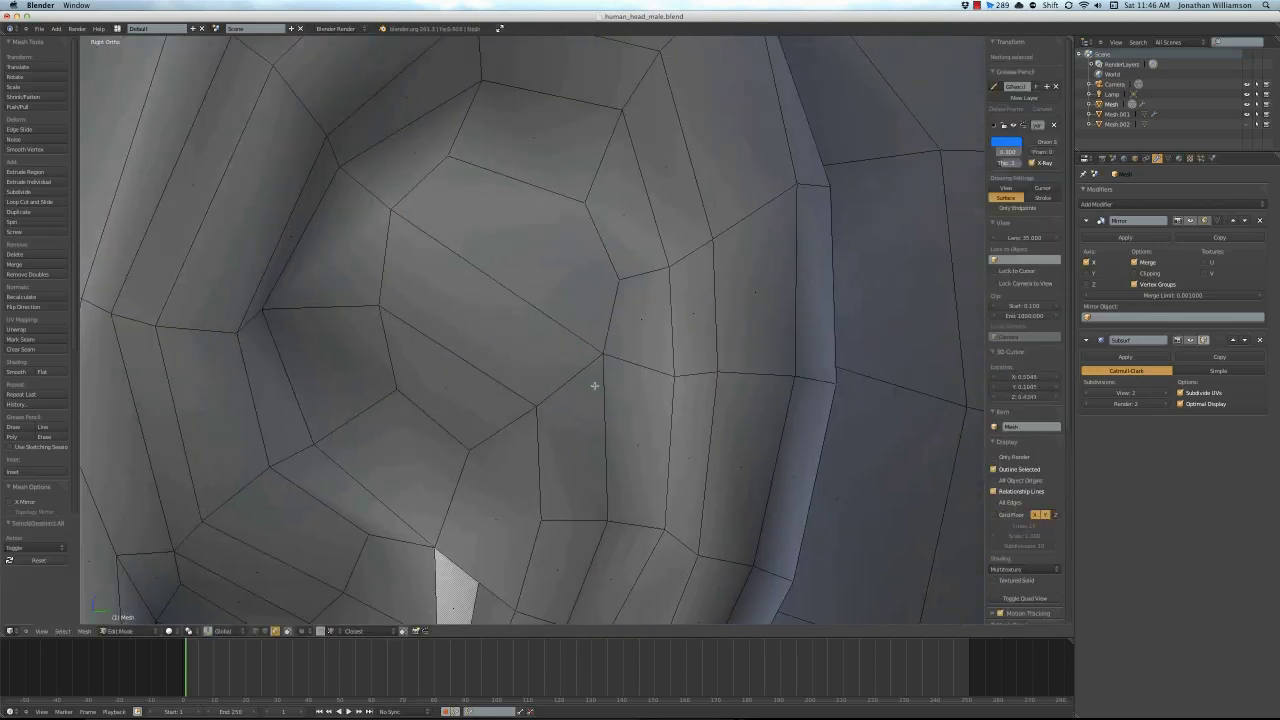
scroll(583, 373, "down", 3)
key("ctrl+r")
left_click(583, 373)
left_click(580, 350)
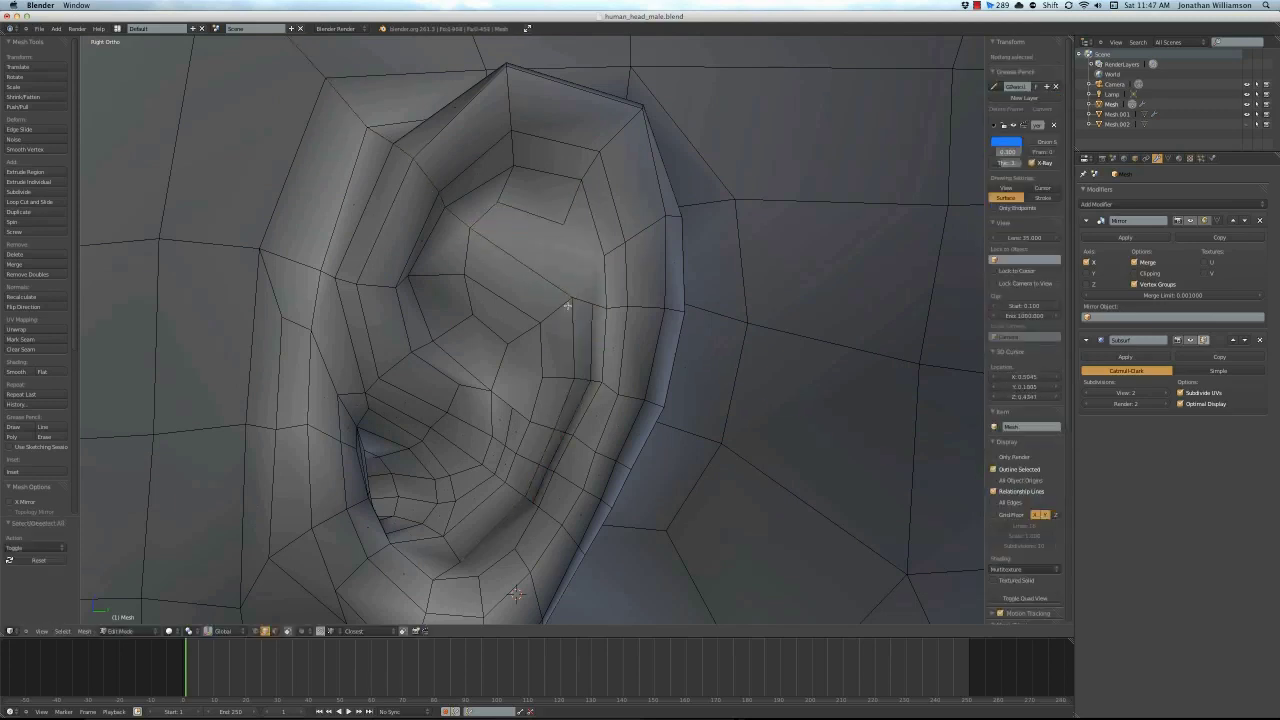
left_click(542, 504)
Edge-slide a loop inside the ear's hollow into position
scroll(614, 434, "up", 3)
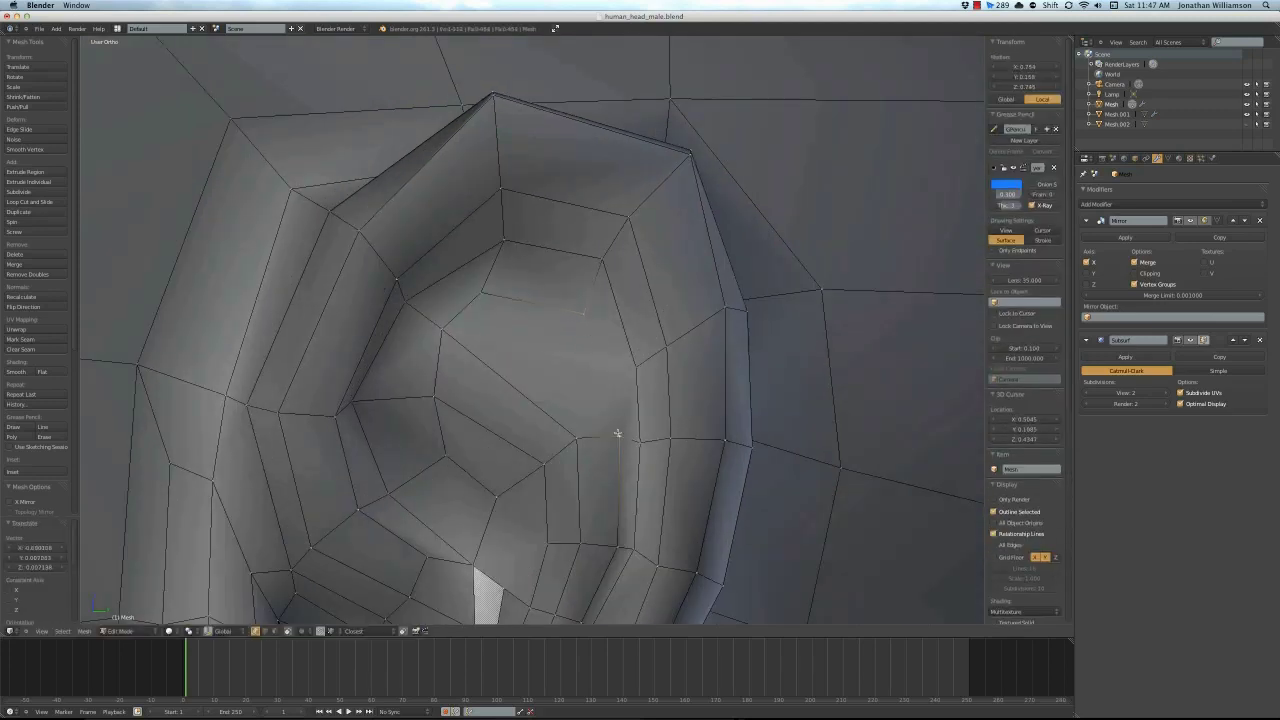
key("a")
mouse_move(634, 374)
middle_mouse_down("shift")
mouse_move(495, 249)
mouse_move(532, 357)
middle_mouse_up("shift")
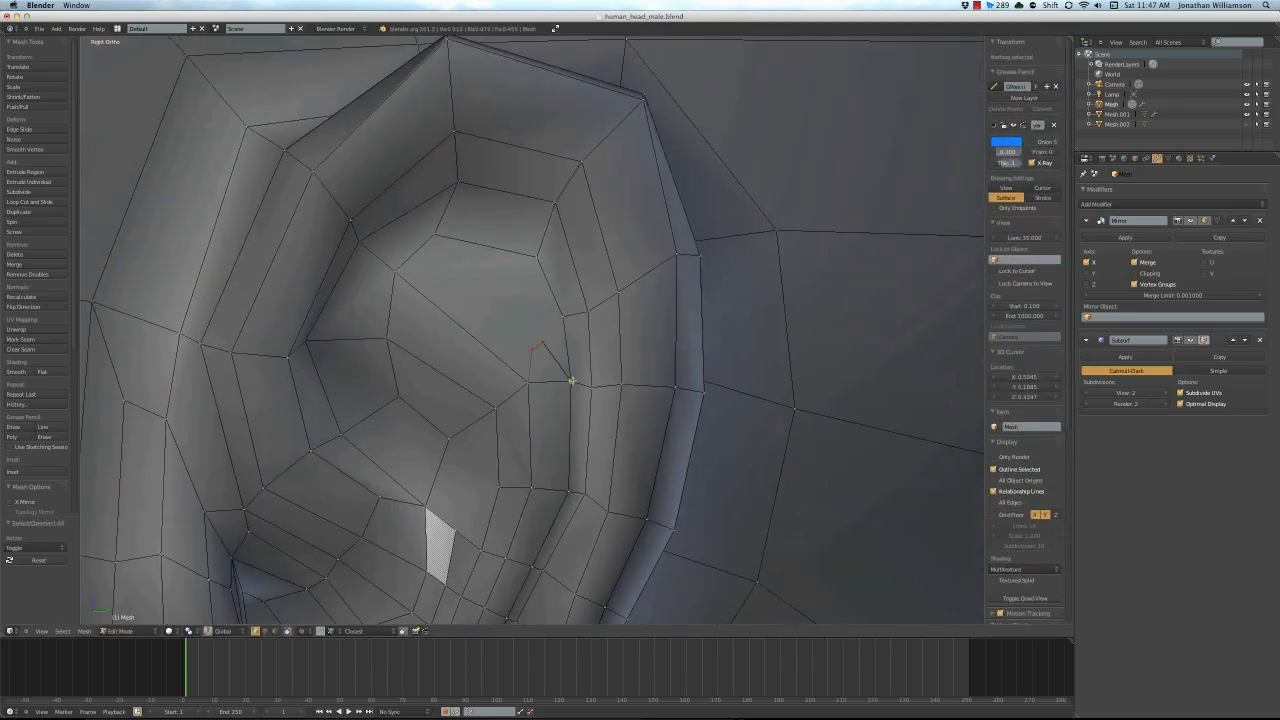
scroll(406, 260, "up", 2)
scroll(470, 300, "down", 3)
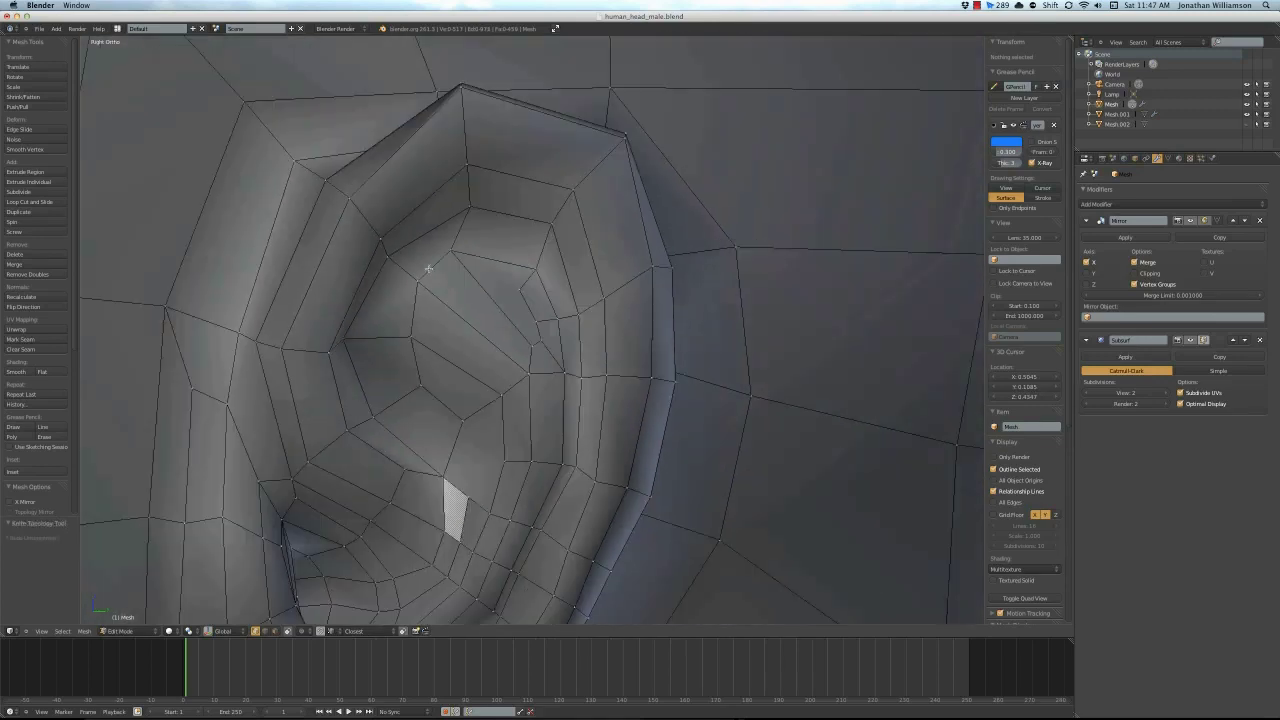
scroll(523, 363, "up", 2)
right_click(372, 240)
key("g")
key("ctrl+e")
left_click(465, 250)
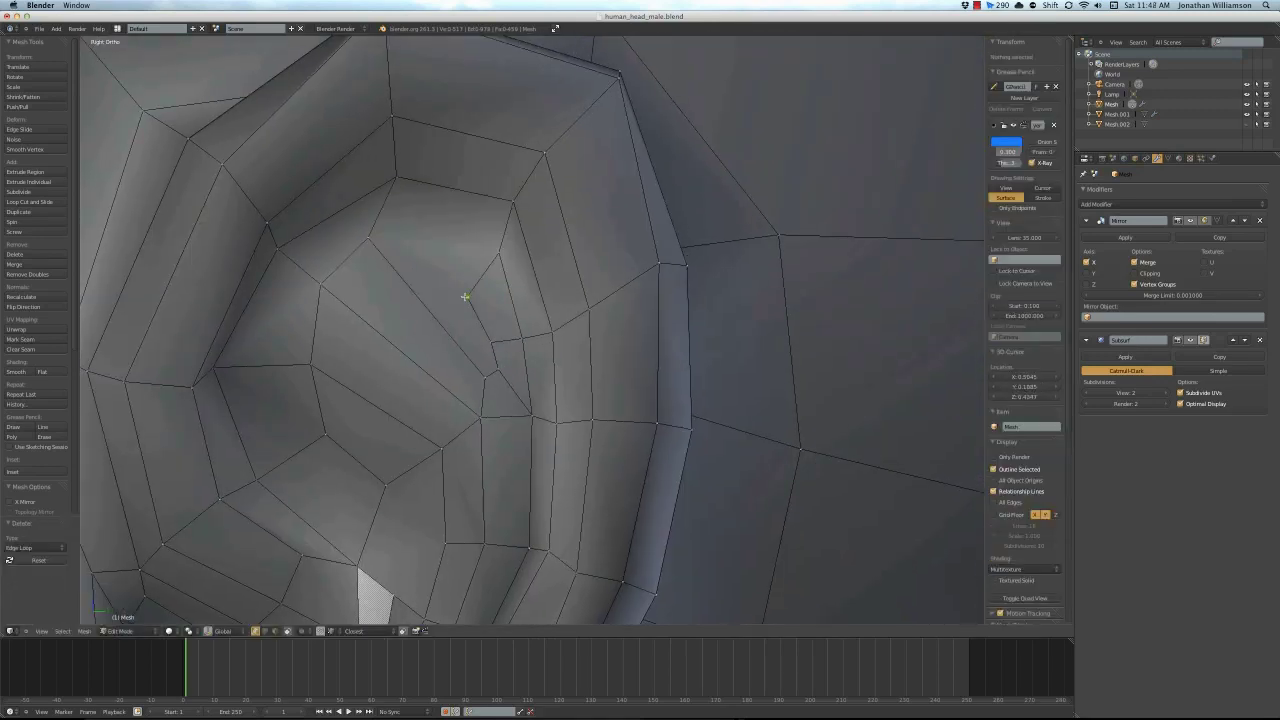
scroll(466, 294, "down", 2)
left_click(590, 713)
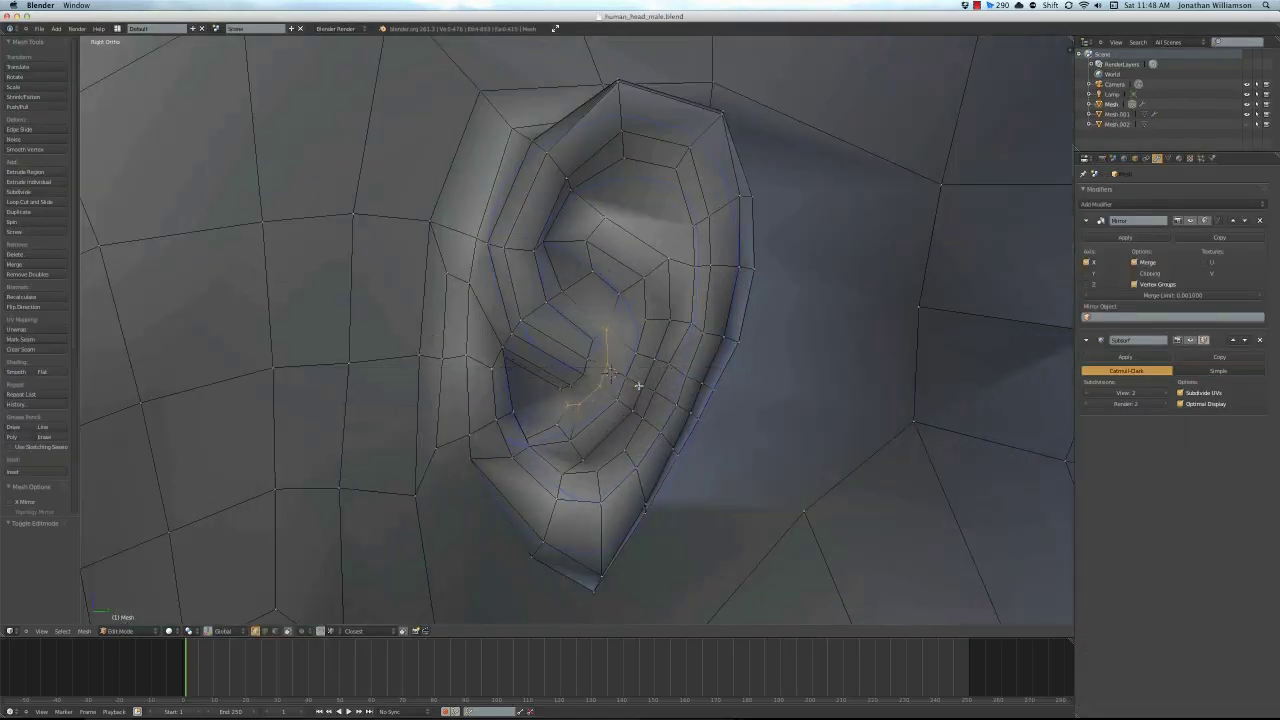
scroll(640, 357, "down", 5)
middle_click_drag(640, 357, 998, 270)
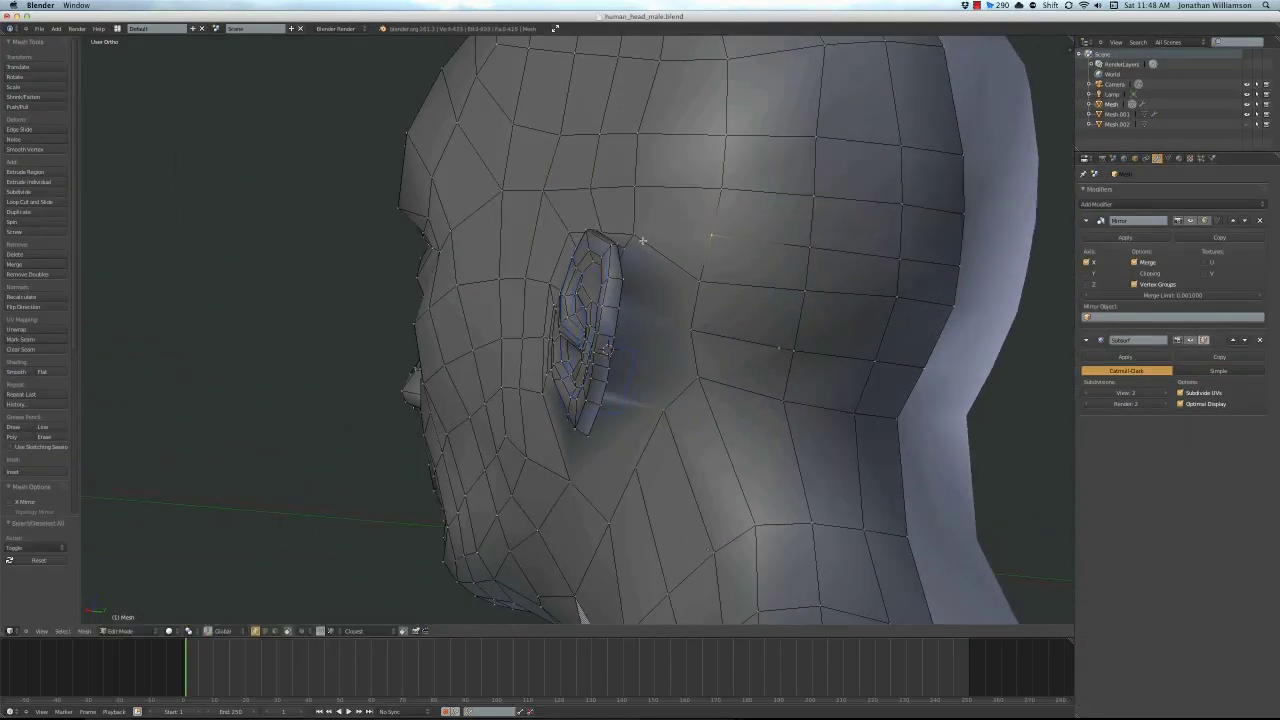
Inspect the ear base in side-view wireframe, then return to solid shading
scroll(642, 241, "up", 3)
key("KP_3")
key("z")
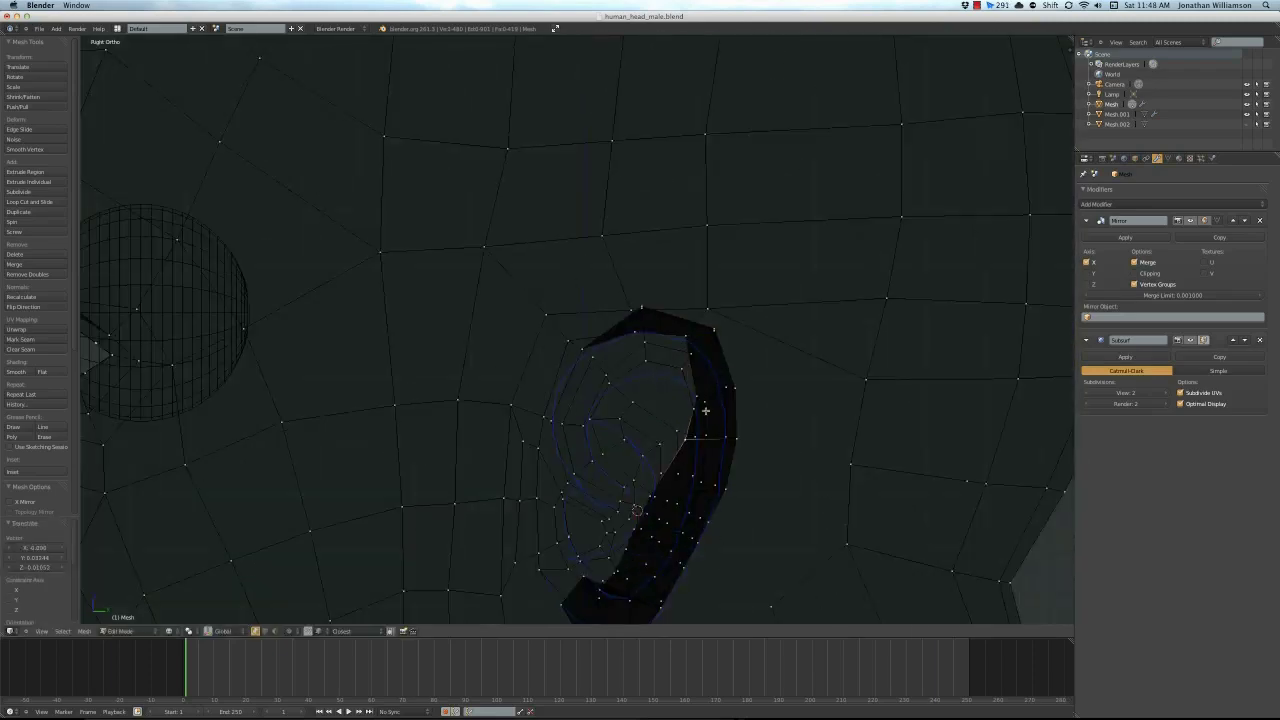
scroll(640, 545, "down", 3)
scroll(600, 490, "up", 4)
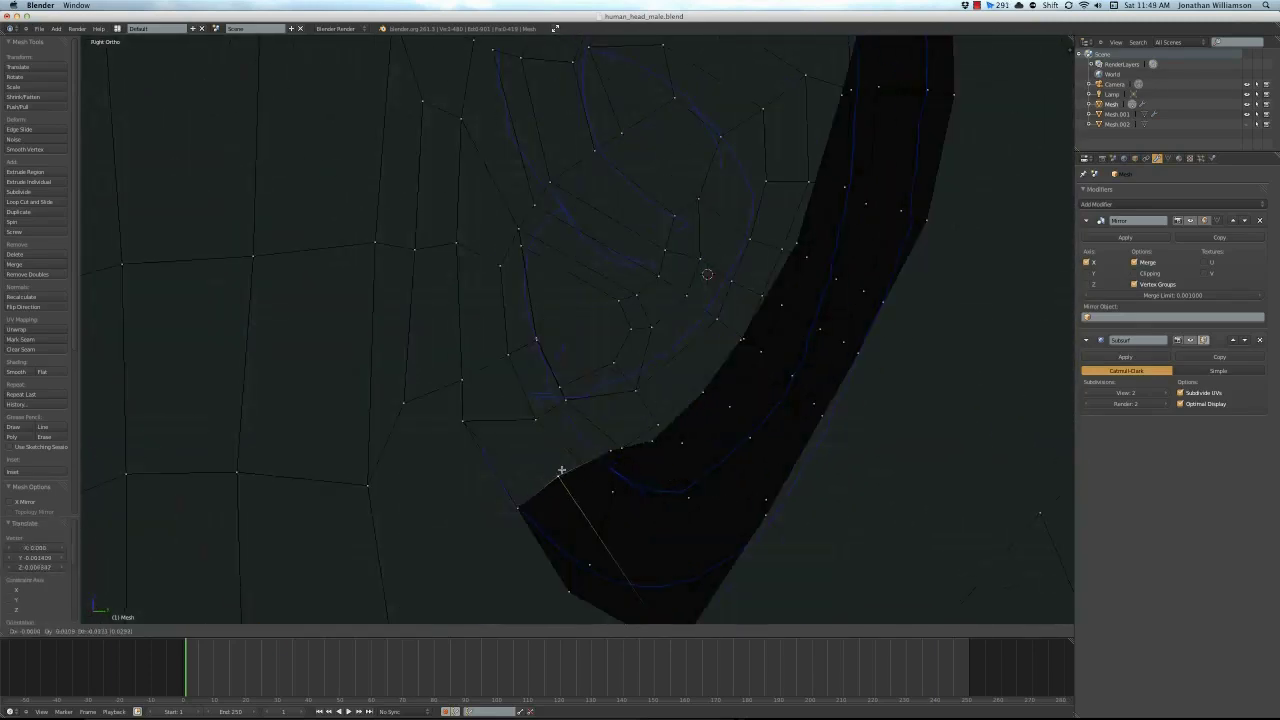
middle_click_drag(560, 466, 594, 420)
scroll(620, 414, "down", 4)
scroll(641, 409, "up", 3)
key("z")
mouse_move(794, 477)
middle_mouse_down()
mouse_move(691, 309)
mouse_move(706, 320)
middle_mouse_up()
Add a loop cut across the ear and move geometry at the ear base
key("ctrl+r")
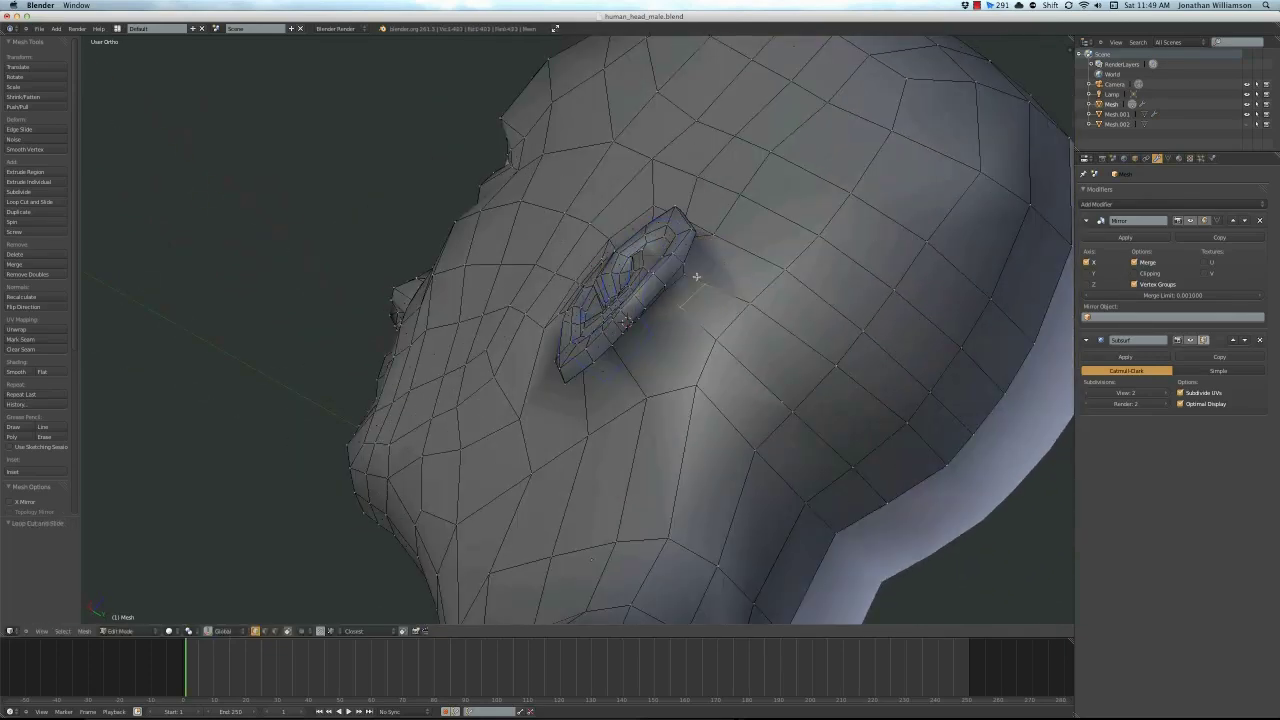
mouse_move(697, 276)
middle_mouse_down()
mouse_move(634, 334)
mouse_move(640, 363)
mouse_move(711, 283)
mouse_move(652, 349)
mouse_move(654, 380)
middle_mouse_up()
key("KP_3")
scroll(566, 389, "up", 3)
key("g")
left_click(483, 325)
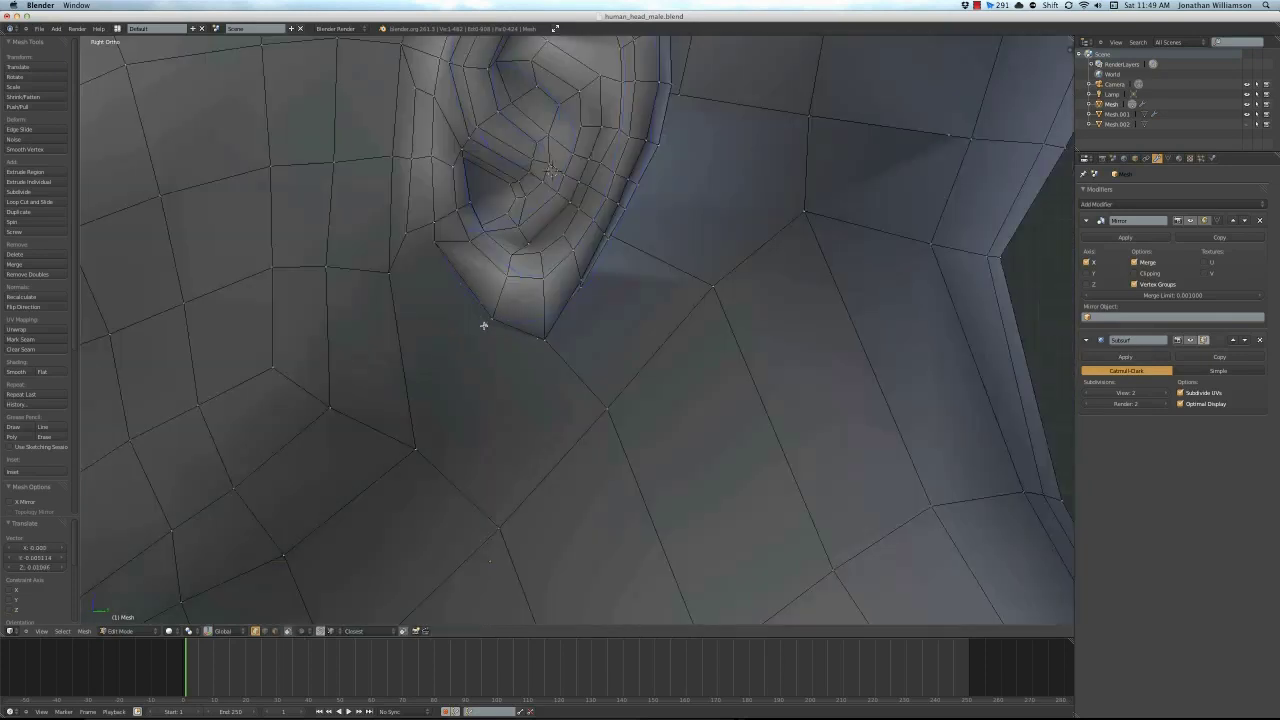
scroll(483, 325, "down", 4)
key("a")
Switch selection mode and move an edge where the ear meets the cheek
scroll(457, 286, "up", 3)
scroll(471, 329, "up", 2)
key("ctrl+Tab")
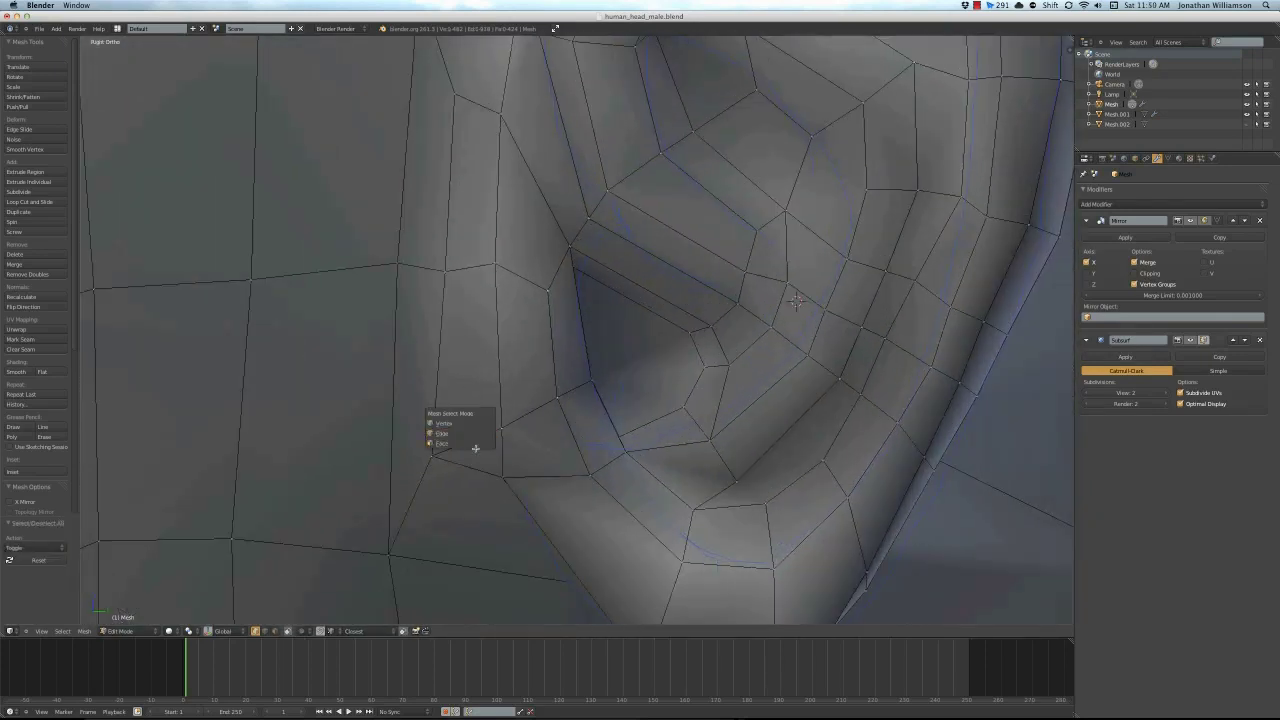
key("g")
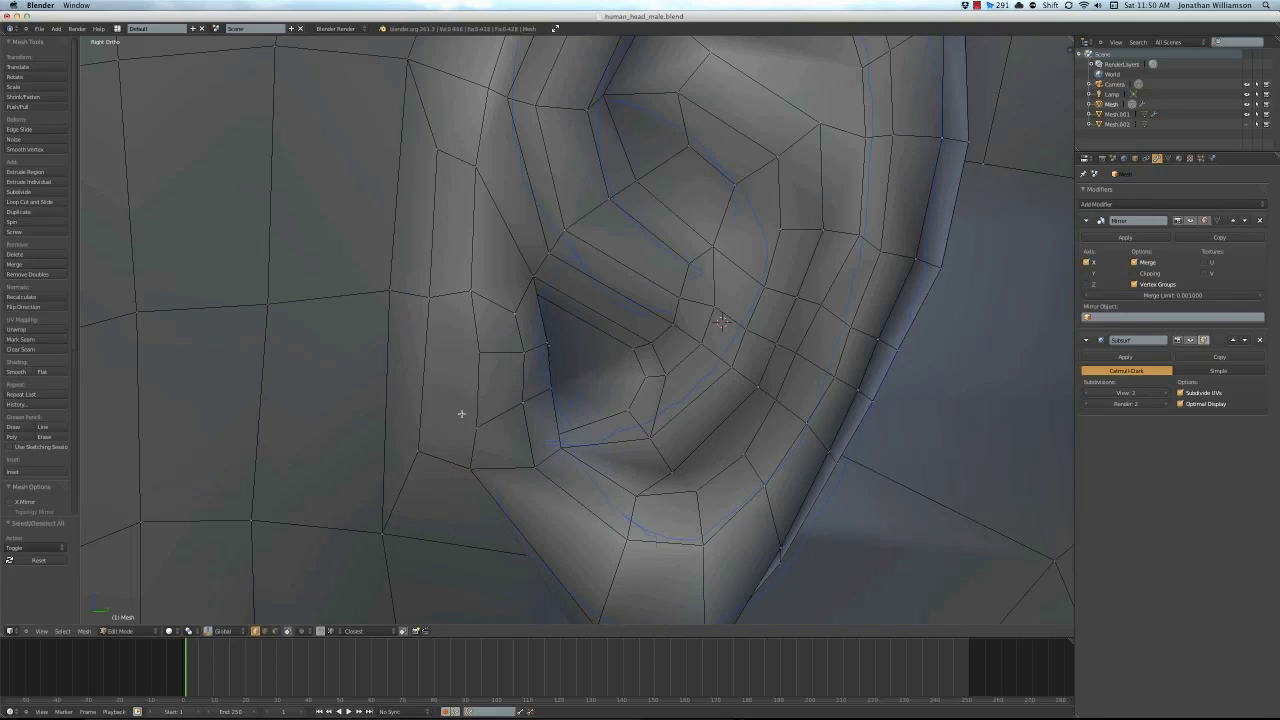
middle_click_drag(461, 413, 564, 410, "shift")
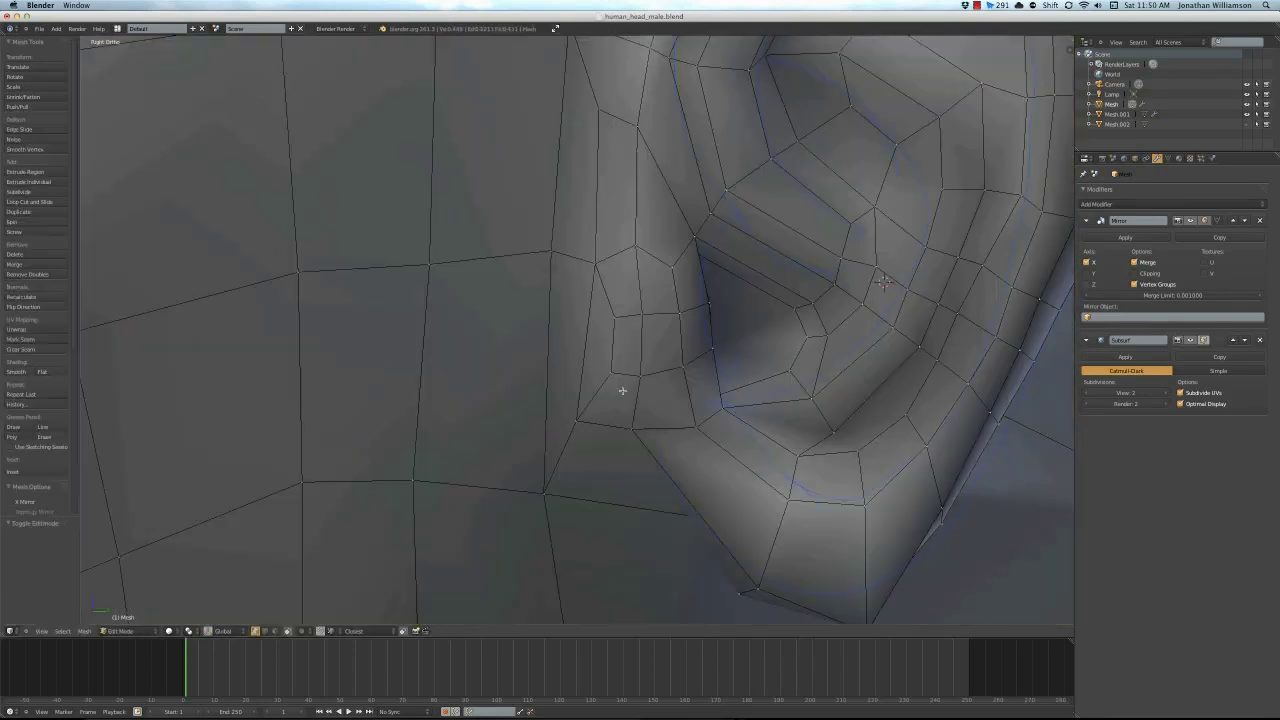
mouse_move(620, 391)
middle_mouse_down()
mouse_move(583, 277)
mouse_move(629, 466)
mouse_move(586, 371)
mouse_move(557, 380)
mouse_move(647, 376)
middle_mouse_up()
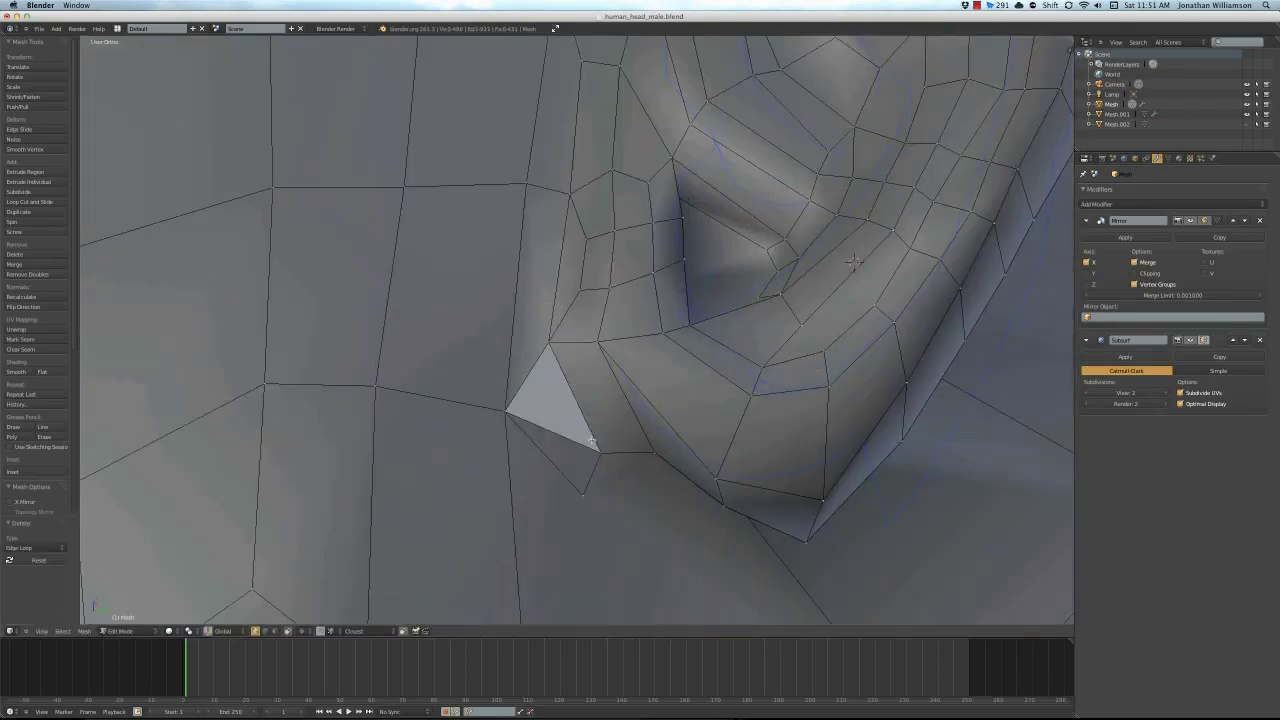
key("a")
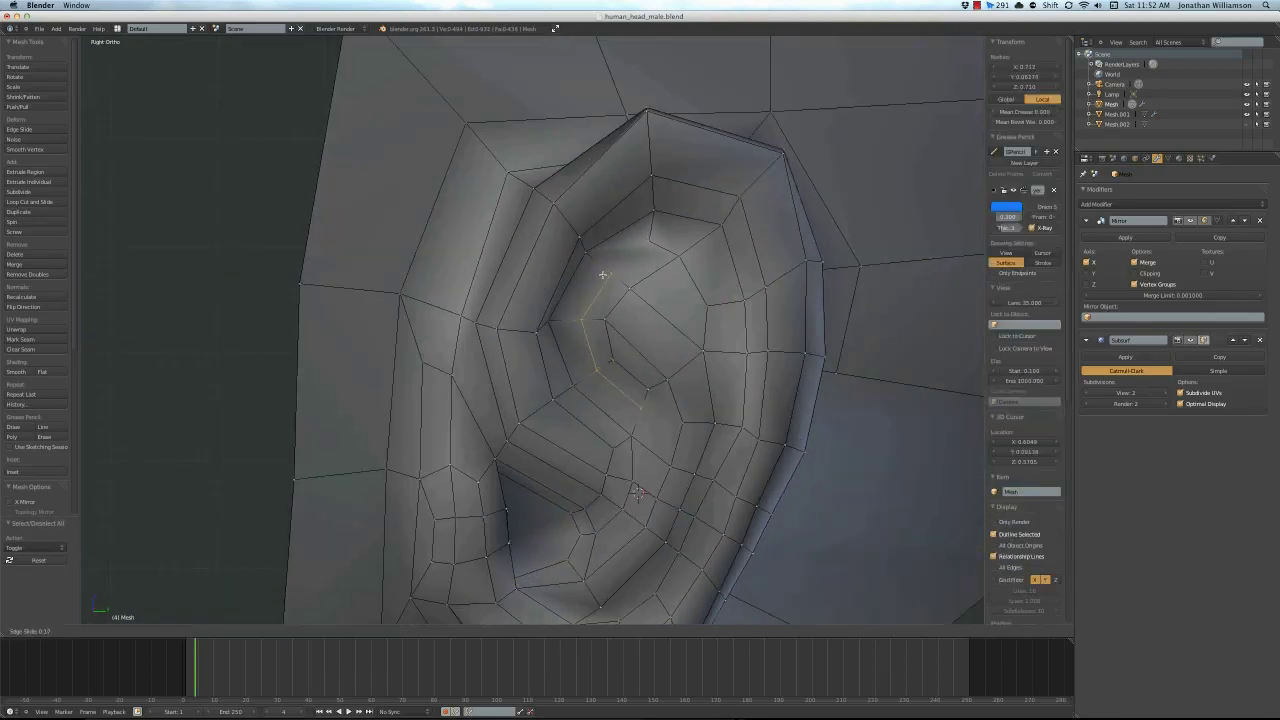
Cut a new edge loop through the ear and clear the selection
key("ctrl+r")
left_click(610, 271)
key("a")
scroll(637, 401, "down", 1)
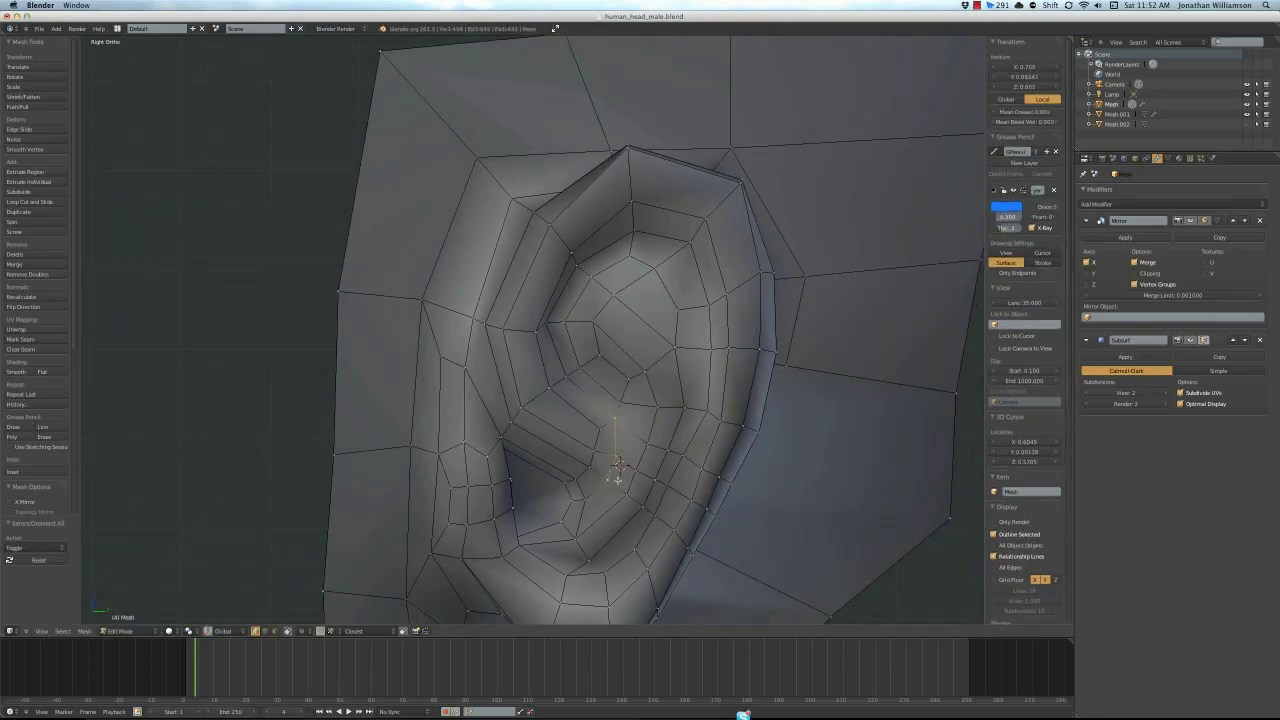
mouse_move(617, 478)
middle_mouse_down()
mouse_move(629, 457)
mouse_move(620, 380)
mouse_move(543, 357)
middle_mouse_up()
Move vertices inside the ear along X in the right side view to close the gap
key("g")
key("x")
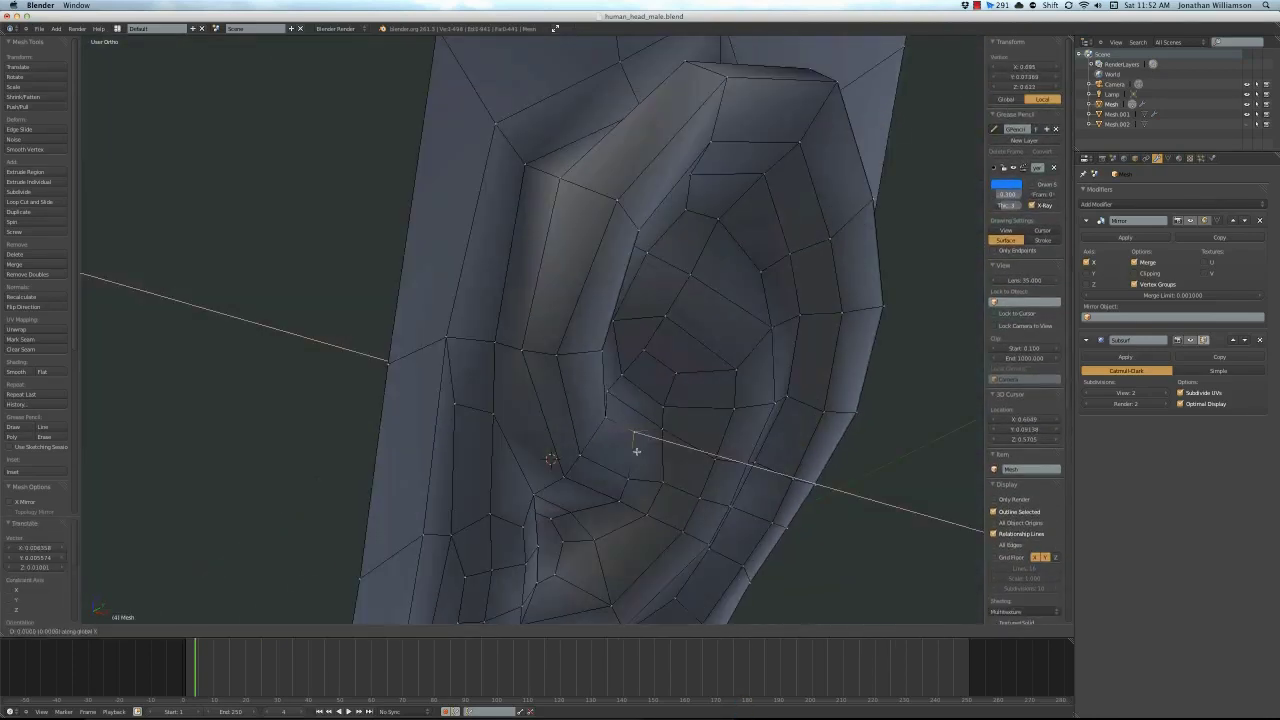
key("KP_3")
key("a")
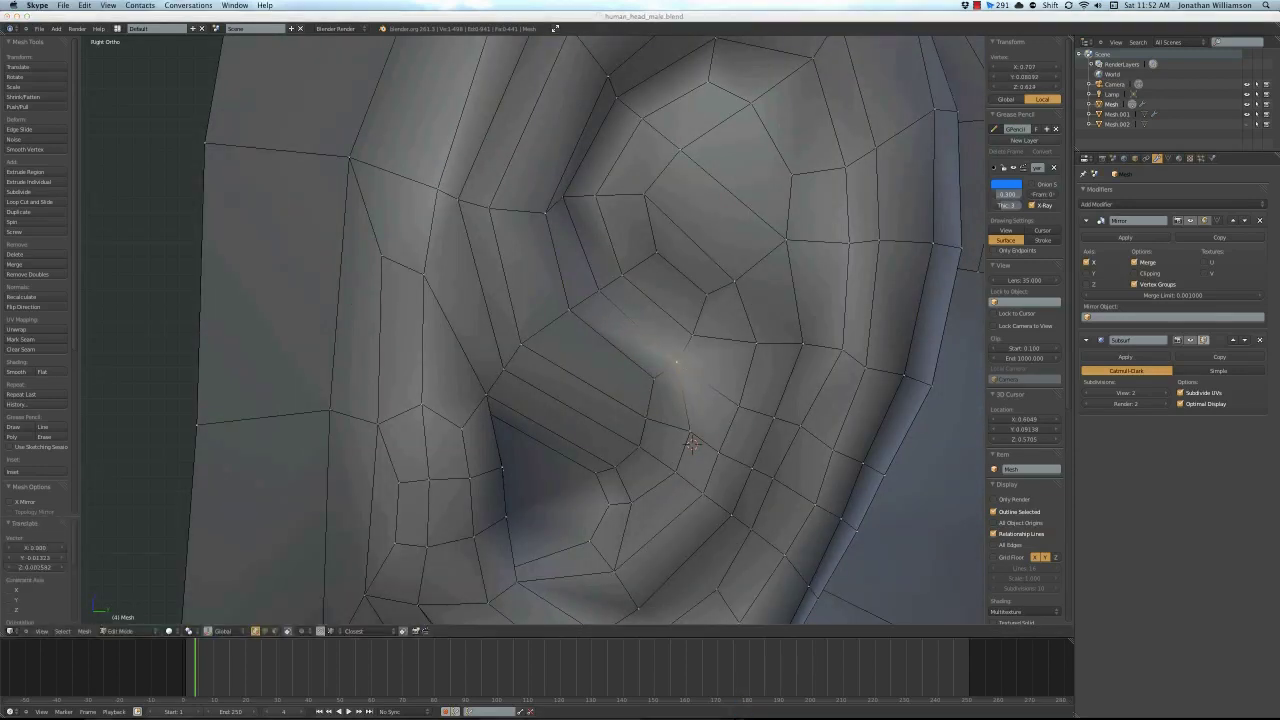
scroll(700, 400, "up", 2)
key("g")
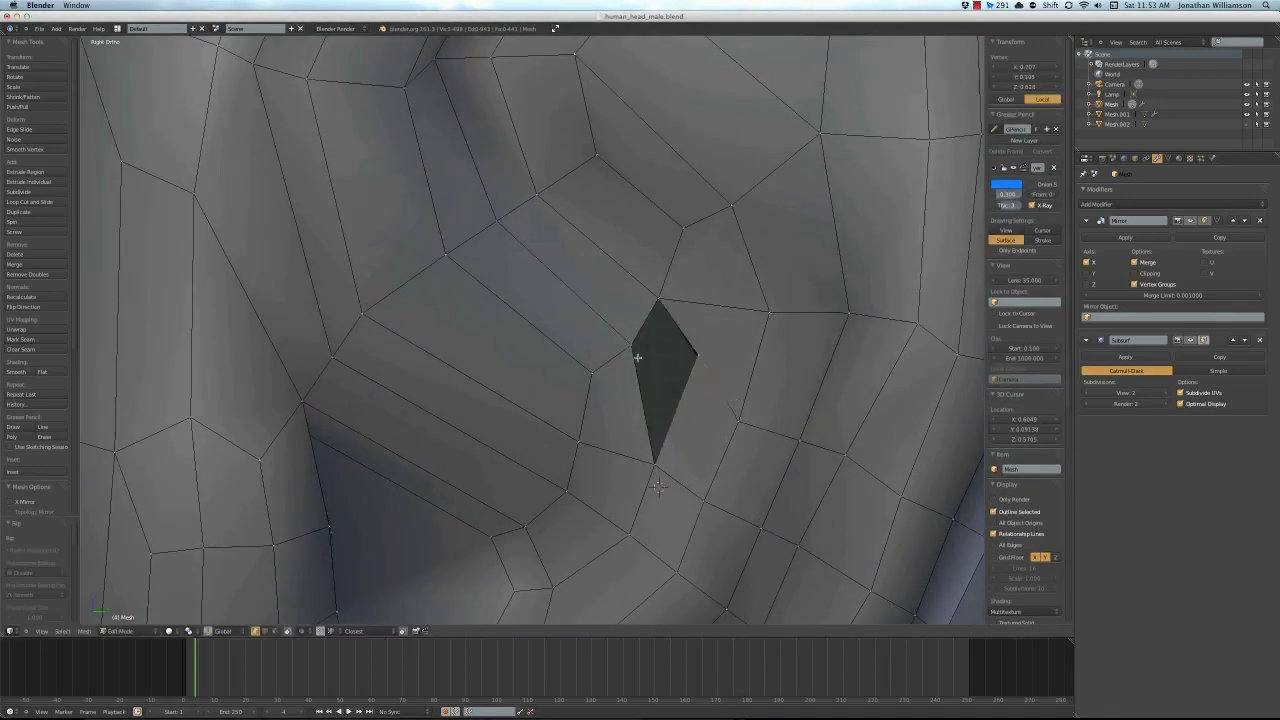
left_click(640, 360)
Reposition another vertex inside the ear hole and orbit to check it
scroll(600, 400, "down", 4)
scroll(552, 420, "up", 1)
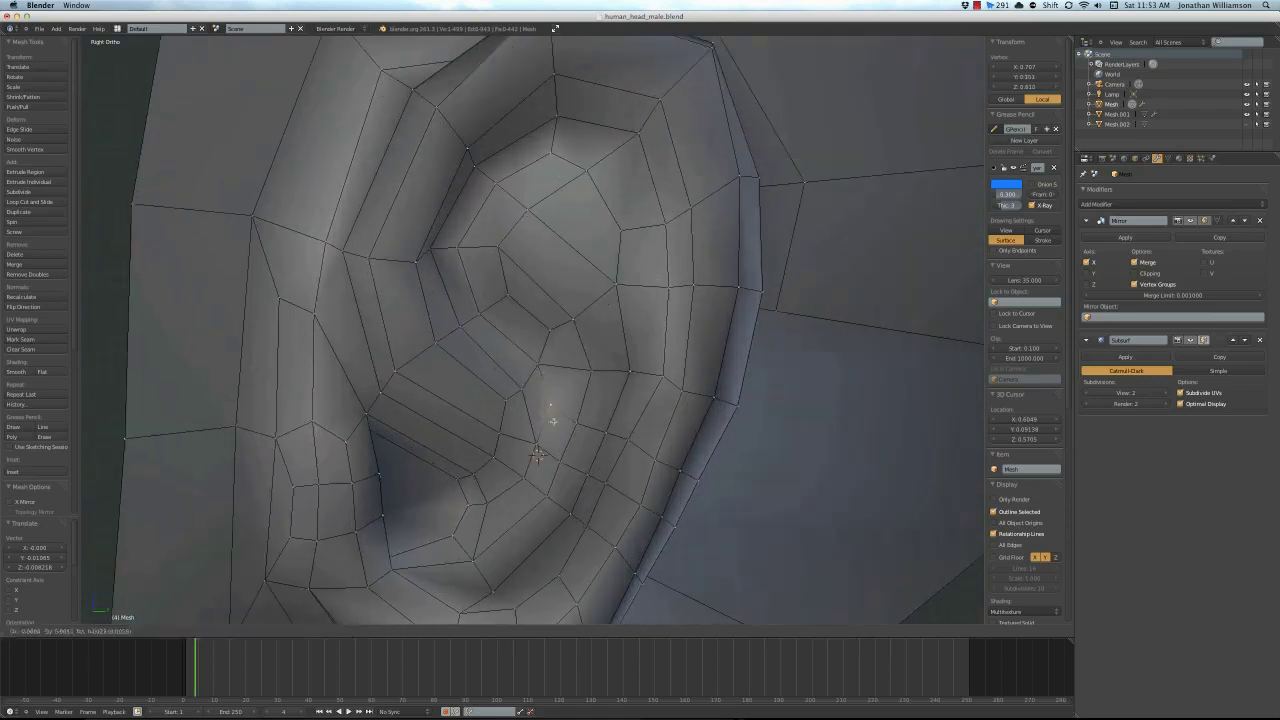
scroll(563, 385, "down", 3)
scroll(540, 400, "up", 4)
key("g")
left_click(528, 408)
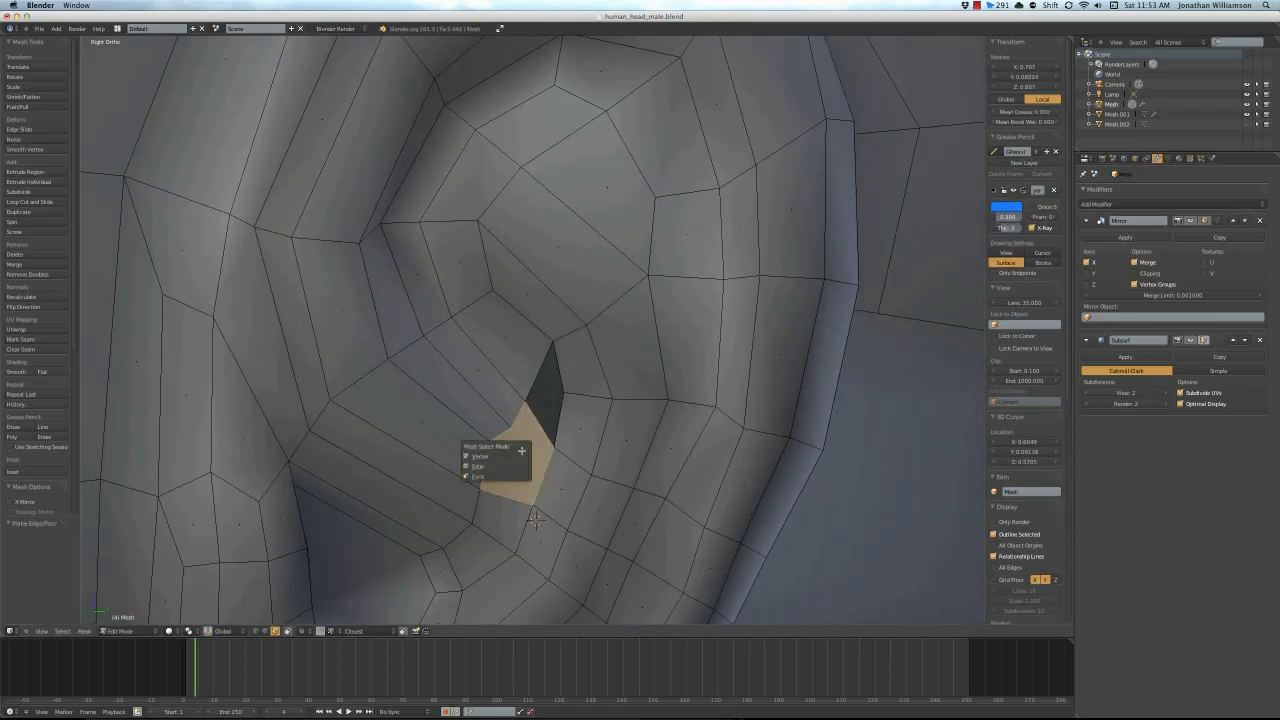
mouse_move(556, 452)
middle_mouse_down()
mouse_move(500, 400)
mouse_move(543, 430)
mouse_move(408, 463)
mouse_move(486, 366)
mouse_move(500, 390)
mouse_move(360, 400)
mouse_move(420, 368)
middle_mouse_up()
Delete the unwanted face in the ear and reposition the remaining vertex
scroll(543, 420, "up", 2)
key("a")
key("x")
left_click(520, 409)
key("g")
left_click(468, 452)
Re-enter Edit Mode and inspect the ear hole closely, adjusting the vertex selection
scroll(543, 449, "down", 3)
scroll(586, 391, "up", 4)
scroll(549, 379, "down", 2)
key("Tab")
key("Tab")
scroll(363, 381, "up", 2)
right_click(363, 381)
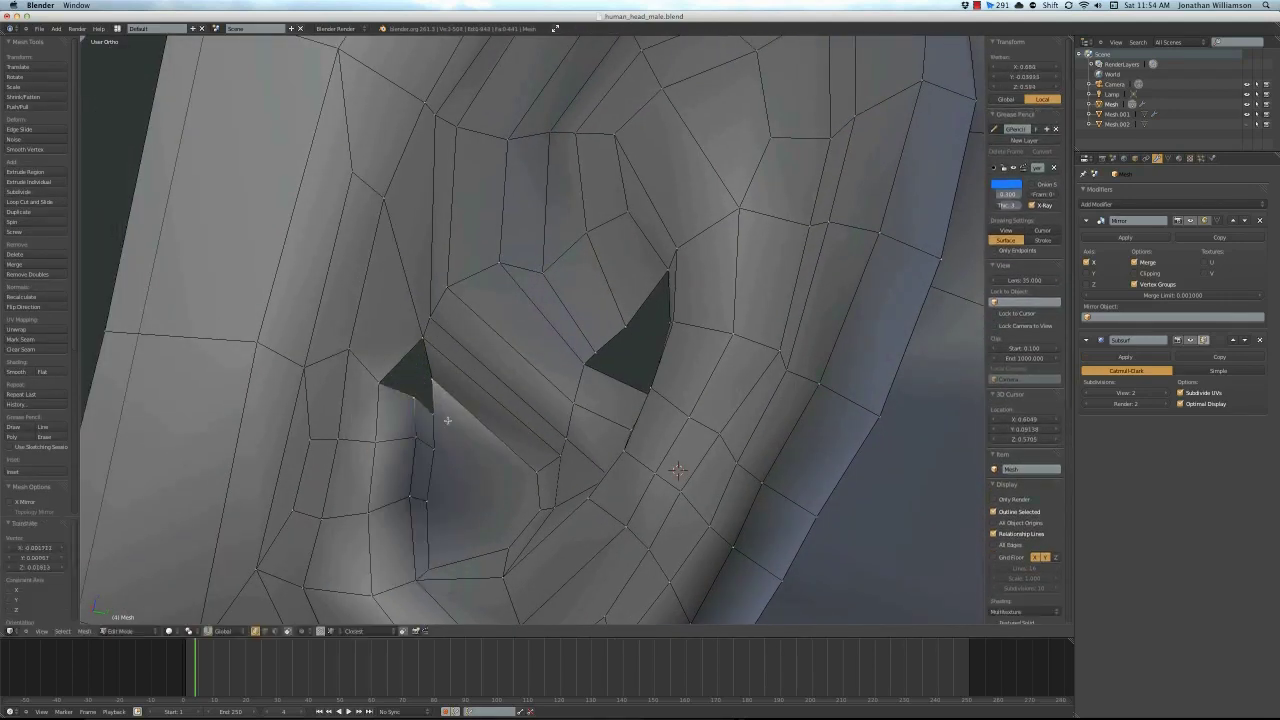
mouse_move(447, 420)
middle_mouse_down()
mouse_move(477, 394)
mouse_move(491, 457)
middle_mouse_up()
key("a")
key("a")
key("a")
mouse_move(474, 408)
middle_mouse_down()
mouse_move(458, 407)
mouse_move(531, 437)
mouse_move(471, 423)
mouse_move(570, 380)
mouse_move(594, 270)
middle_mouse_up()
key("a")
key("a")
scroll(555, 424, "down", 5)
Switch to edge selection and select an edge loop inside the ear
key("ctrl+Tab")
mouse_move(585, 371)
middle_mouse_down()
mouse_move(540, 420)
mouse_move(523, 466)
mouse_move(446, 429)
middle_mouse_up()
scroll(583, 390, "up", 8)
middle_click_drag(583, 390, 531, 411)
right_click(535, 408, "alt")
scroll(533, 410, "up", 2)
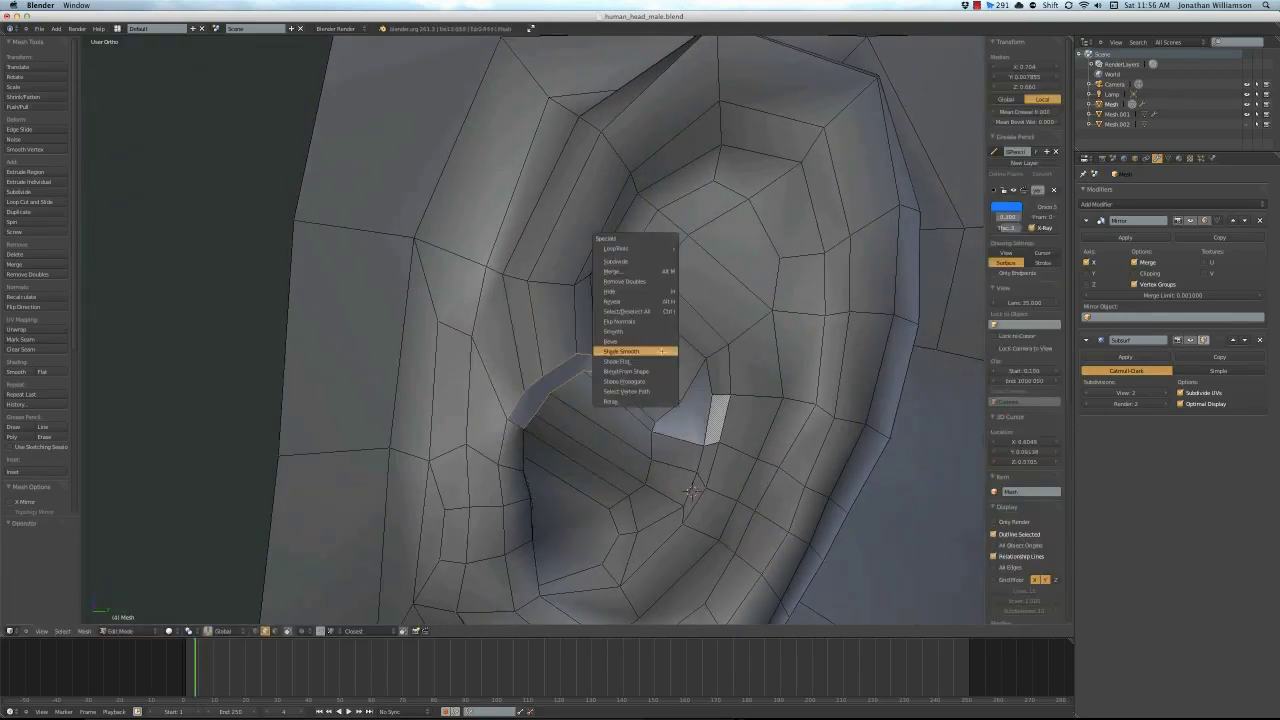
key("Tab")
key("Tab")
key("ctrl+e")
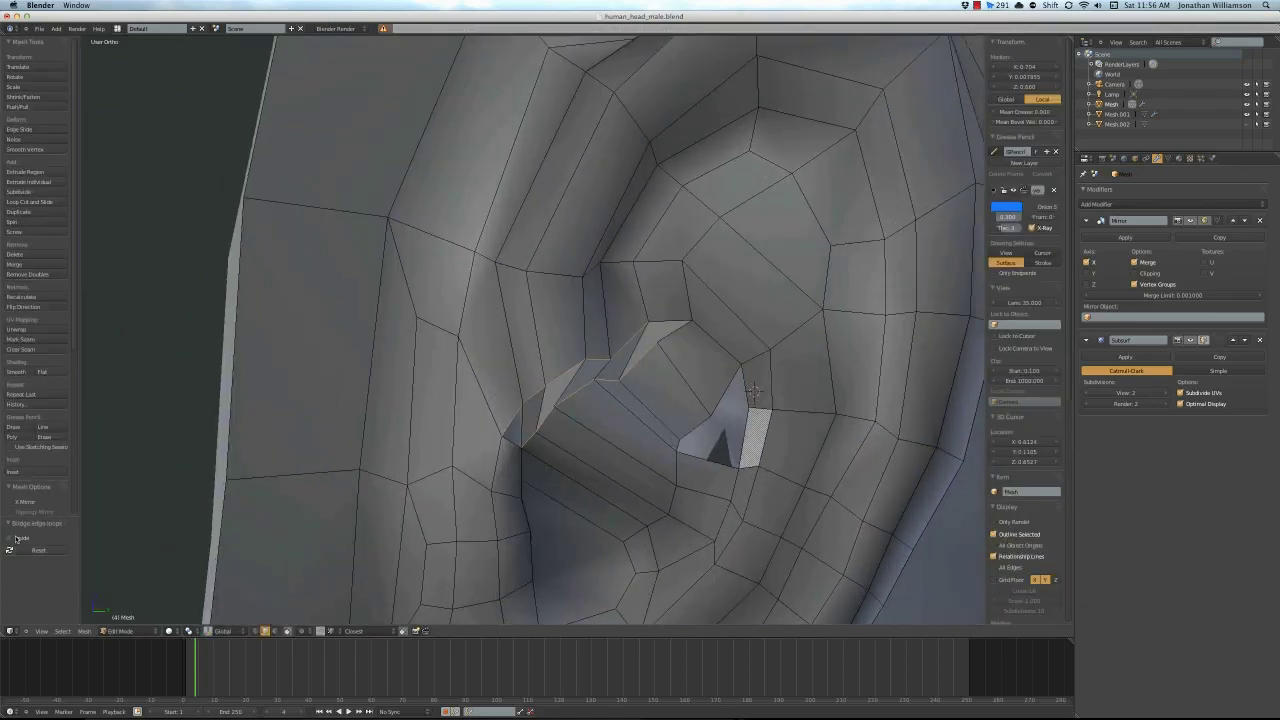
Fill the ear gaps with faces and slide a new edge across the lower bowl
middle_click_drag(560, 400, 613, 380)
key("f")
key("a")
right_click(605, 352)
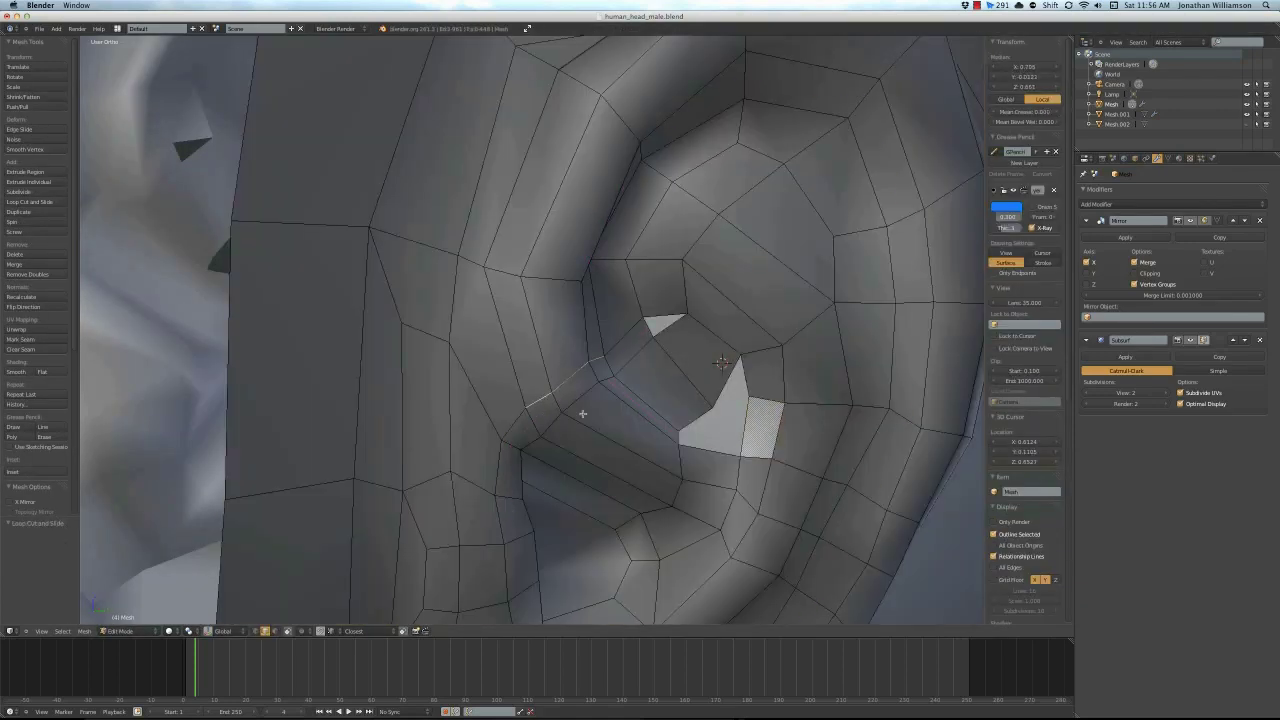
key("KP_3")
key("ctrl+Tab")
left_click(793, 370)
mouse_move(793, 370)
middle_mouse_down()
mouse_move(708, 329)
mouse_move(509, 297)
mouse_move(575, 364)
middle_mouse_up()
Zoom into the ear's lower bowl in Right Ortho and fill the small gap with faces
key("a")
key("KP_3")
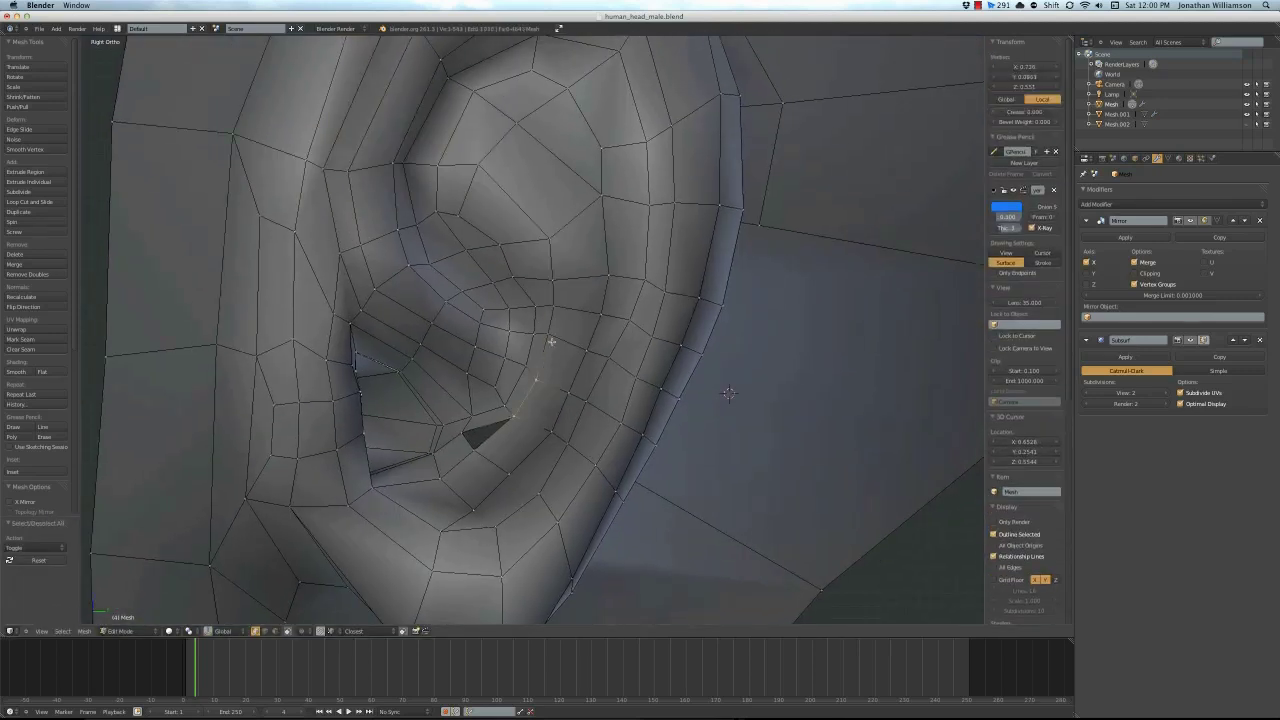
key("a")
scroll(524, 423, "up", 2)
scroll(527, 390, "up", 2)
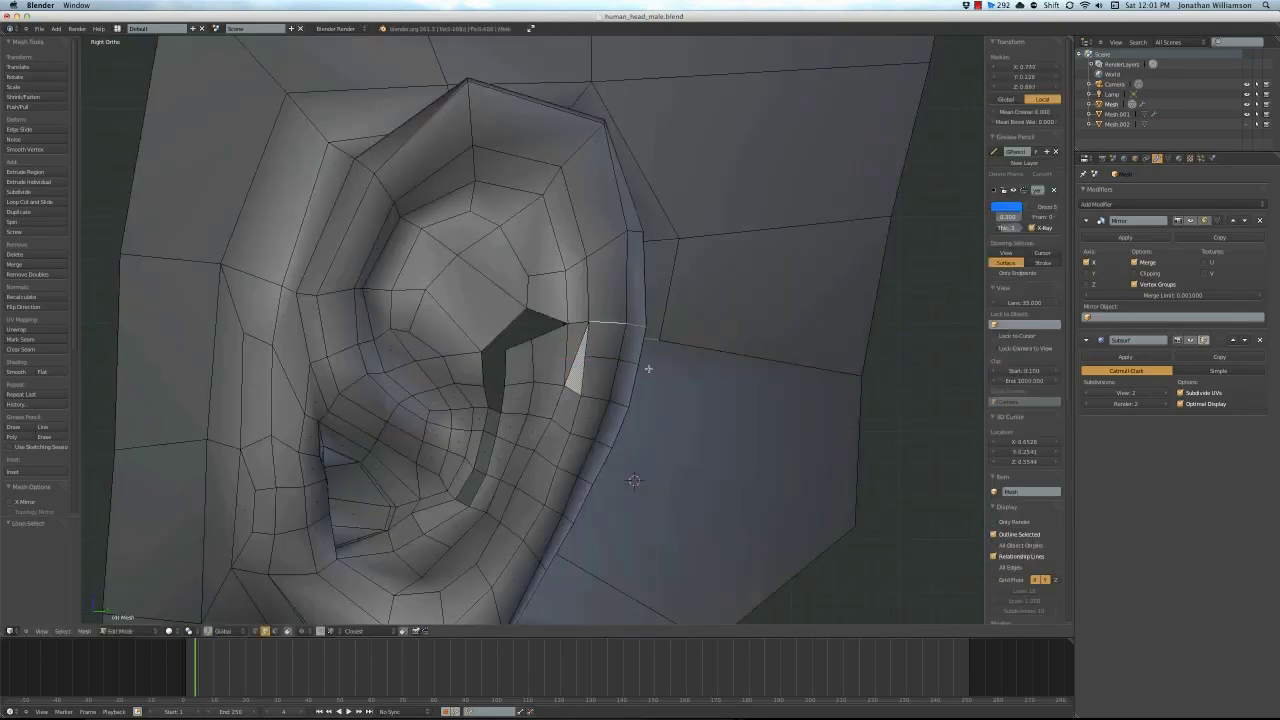
key("a")
key("a")
scroll(498, 355, "up", 3)
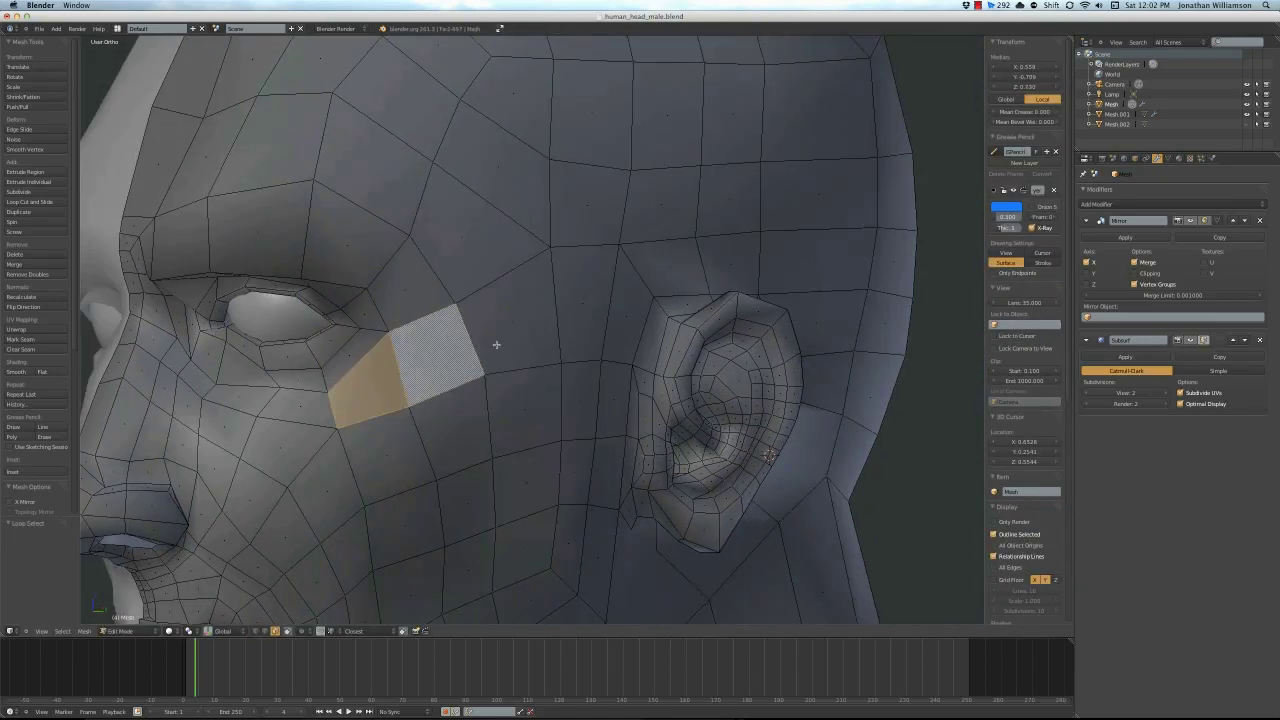
Loop-cut the ear and re-enter Edit Mode to join its rim to the head faces
key("a")
key("ctrl+r")
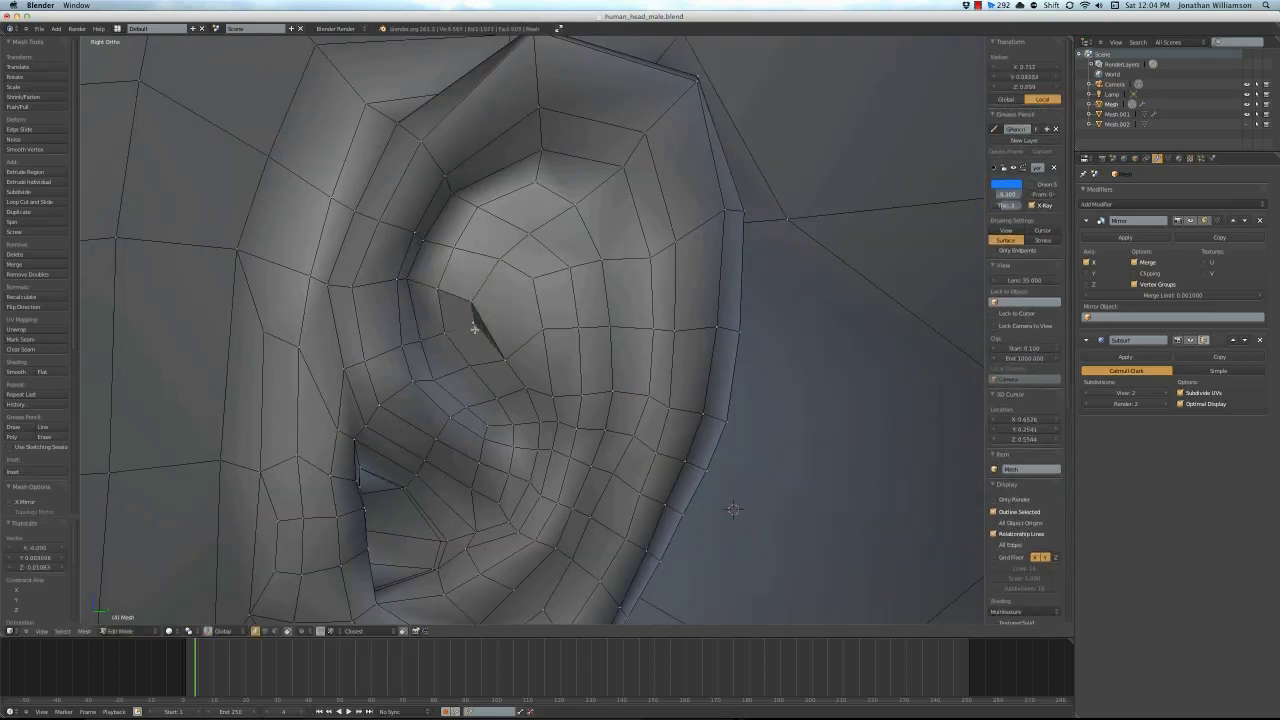
key("Tab")
key("ctrl+Tab")
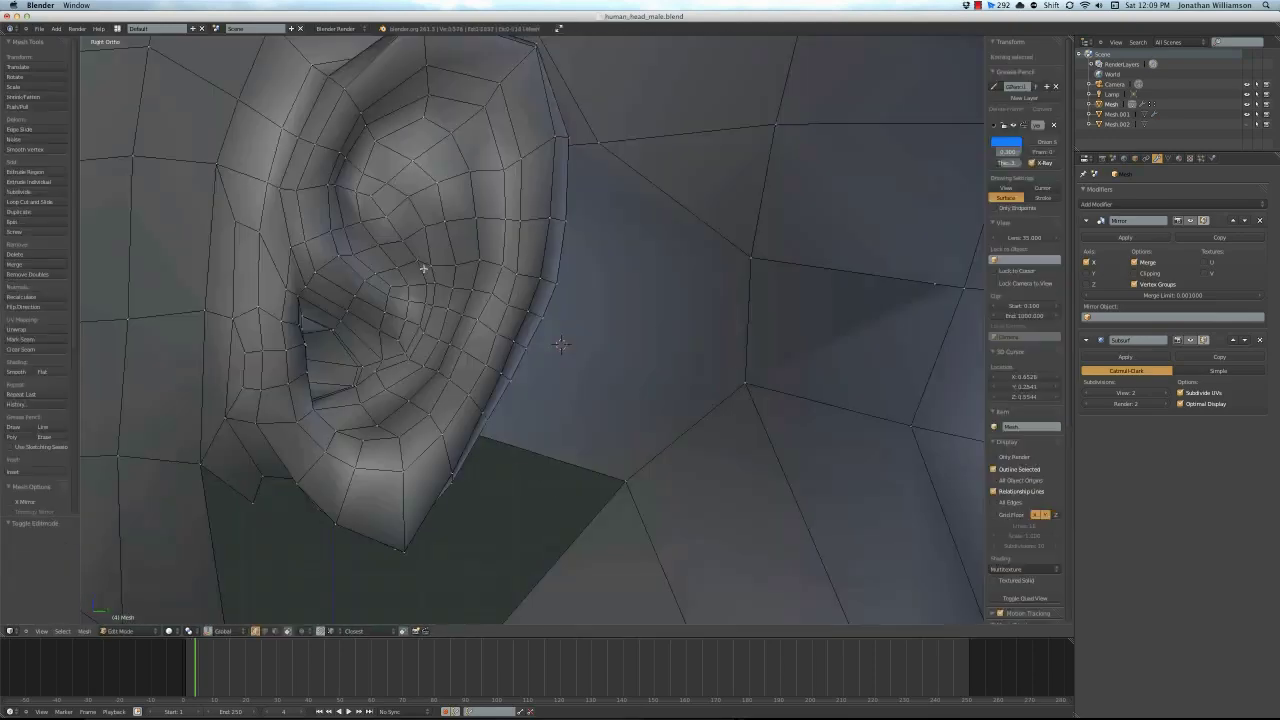
Preview the smoothed head, then move an edge along X using see-through wireframe
key("Tab")
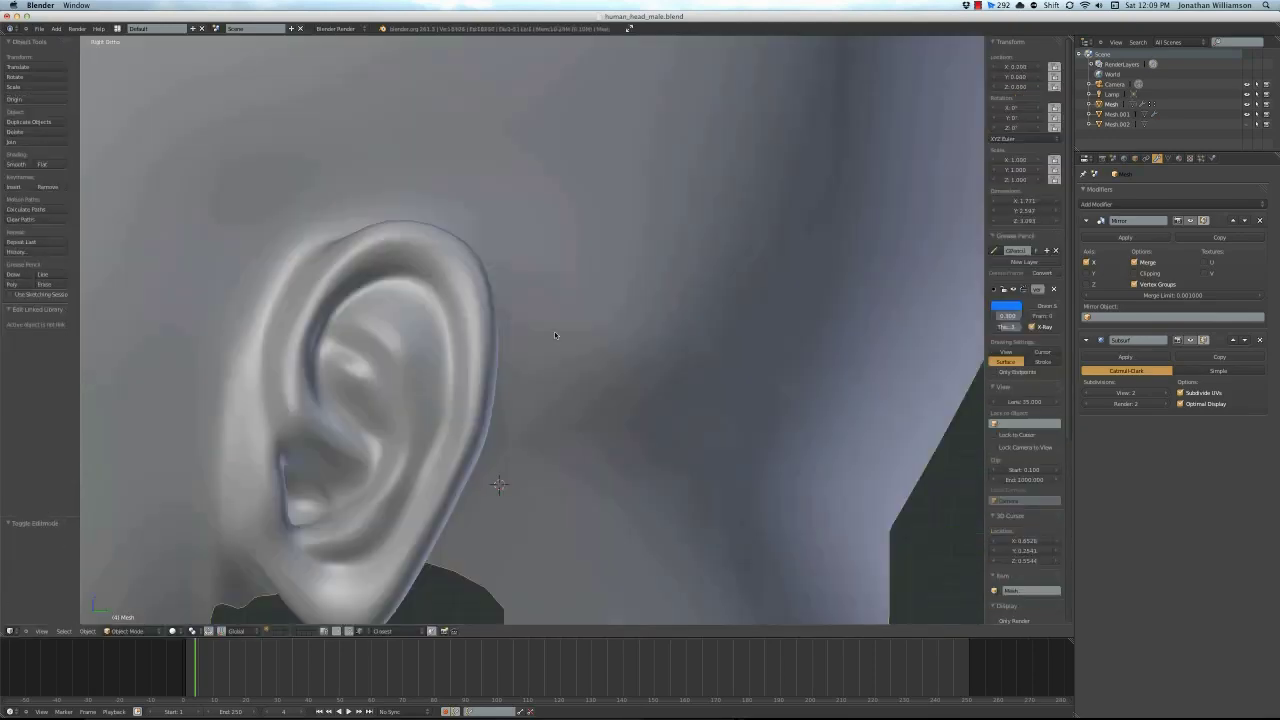
key("Tab")
key("s")
key("Escape")
key("z")
key("a")
key("z")
key("g")
key("x")
left_click(594, 528)
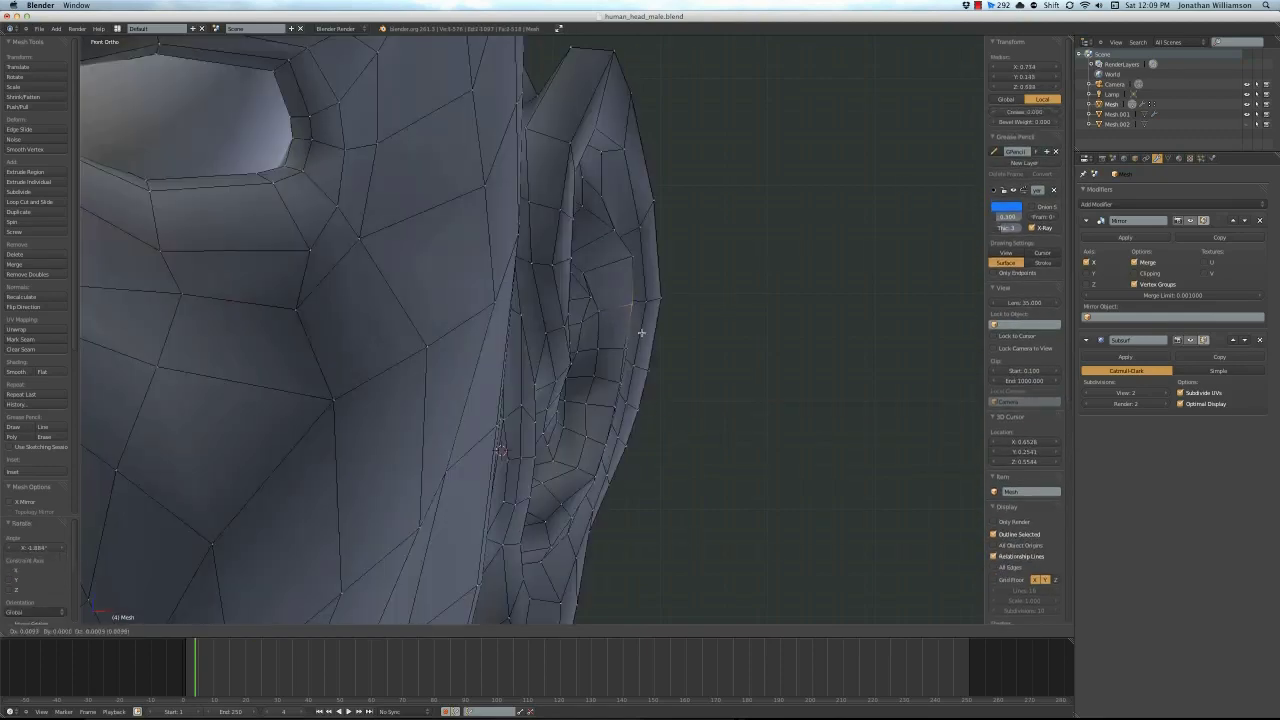
Check the head from the right side and start knife cuts behind the ear
key("Tab")
key("KP_3")
scroll(622, 416, "down", 2)
key("Tab")
scroll(291, 346, "up", 4)
key("a")
scroll(291, 346, "down", 4)
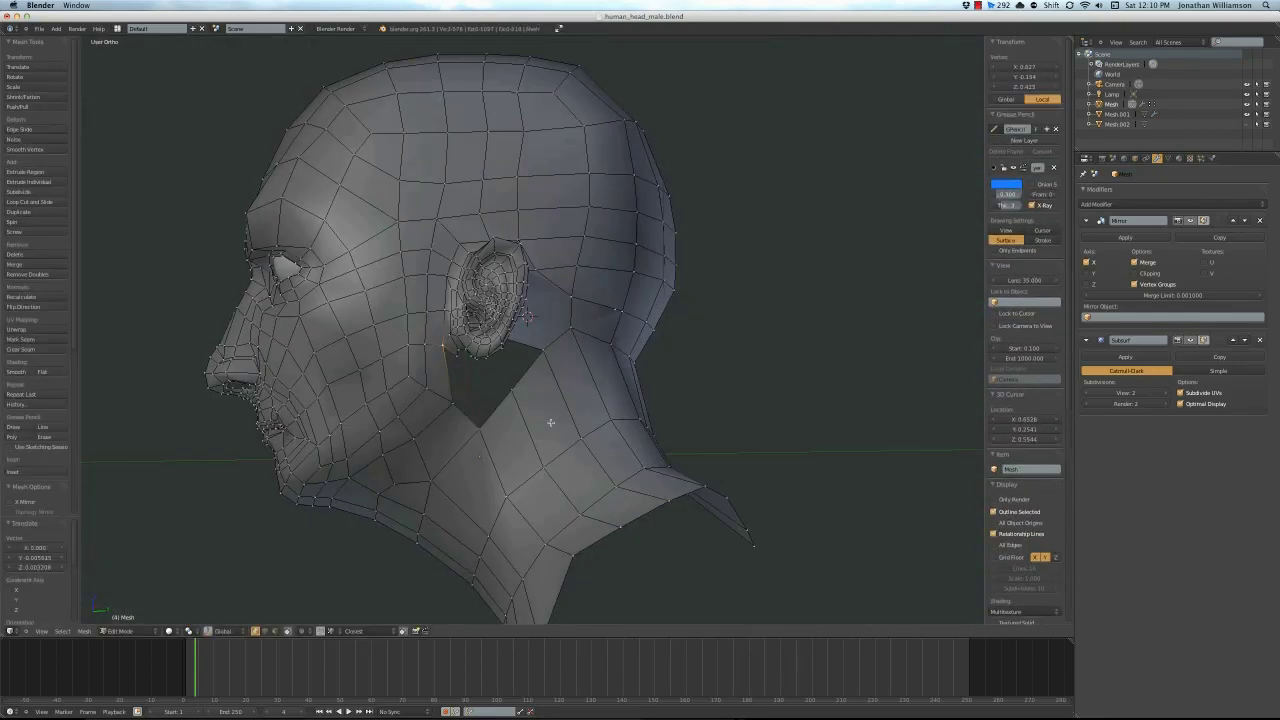
scroll(539, 463, "up", 3)
key("k")
scroll(506, 437, "up", 3)
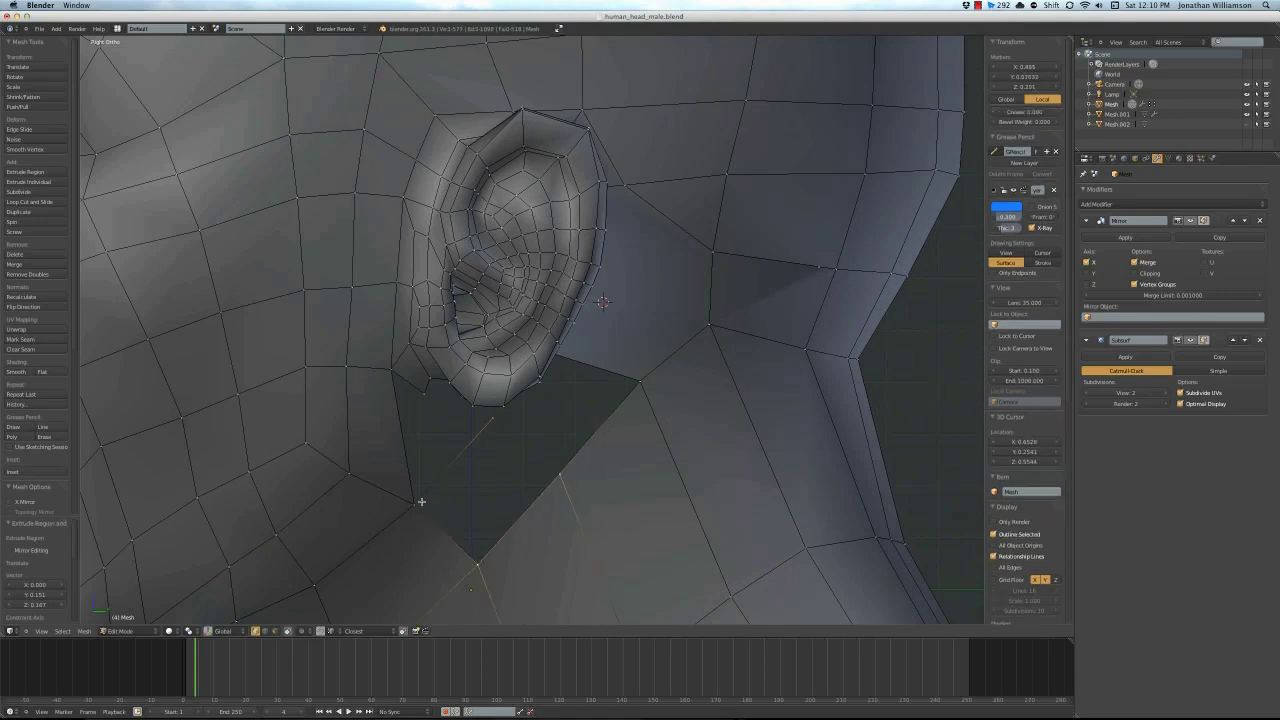
key("a")
Open the mesh specials menu and nudge the selected vertices behind the ear
key("w")
middle_click_drag(427, 370, 512, 258)
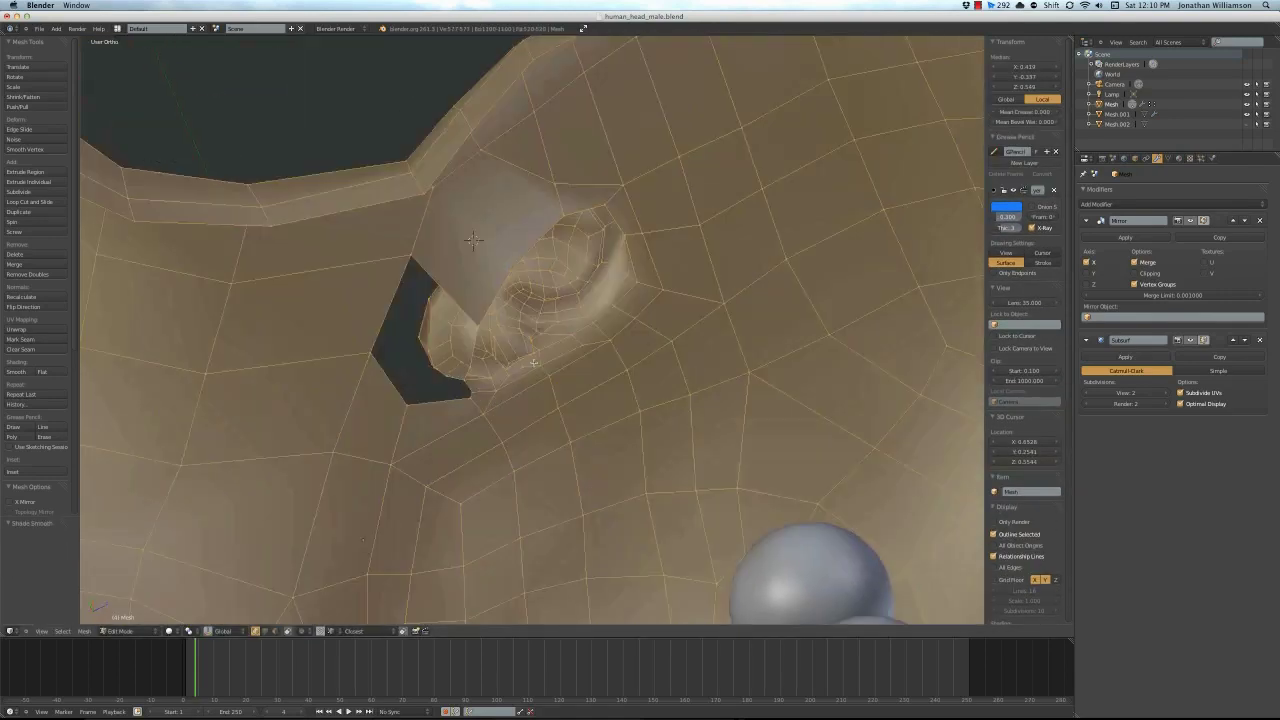
key("a")
key("w")
key("Escape")
scroll(440, 170, "up", 2)
middle_click_drag(440, 170, 500, 400)
right_click_drag(505, 402, 506, 403)
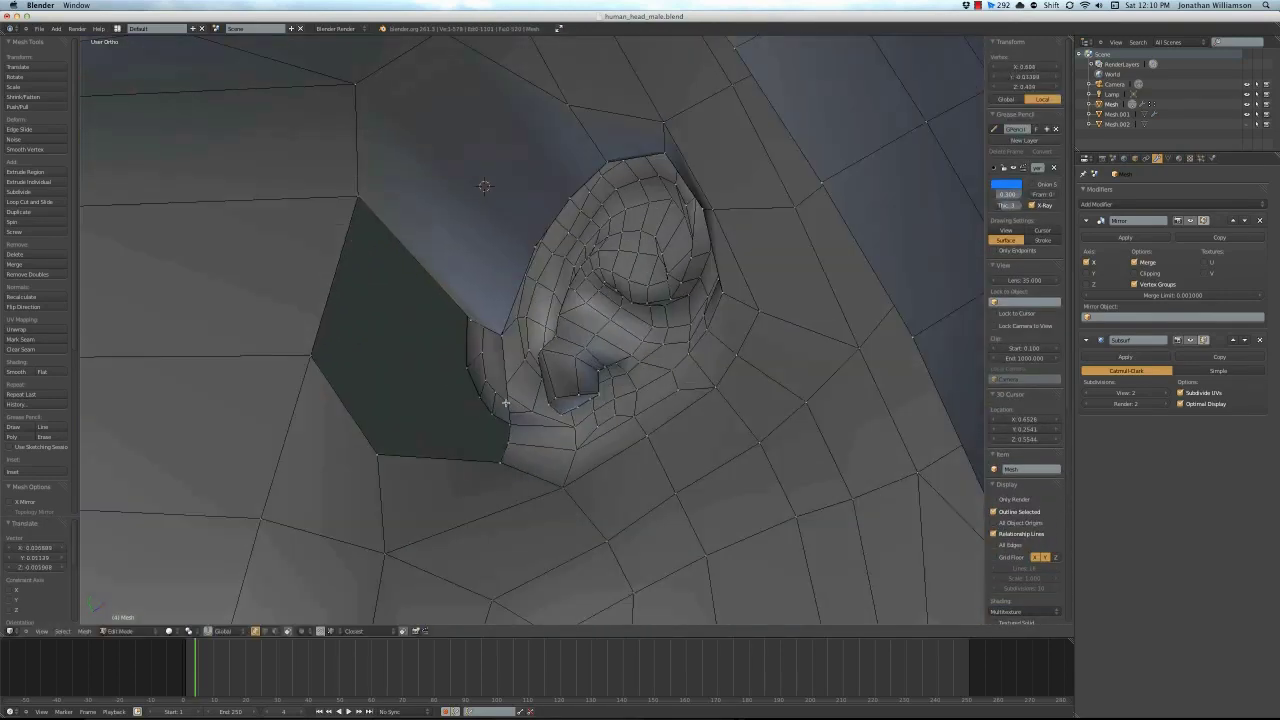
Connect an ear rim vertex to a head vertex with a new edge (J)
middle_click_drag(510, 348, 563, 380)
key("a")
key("w")
key("Escape")
key("a")
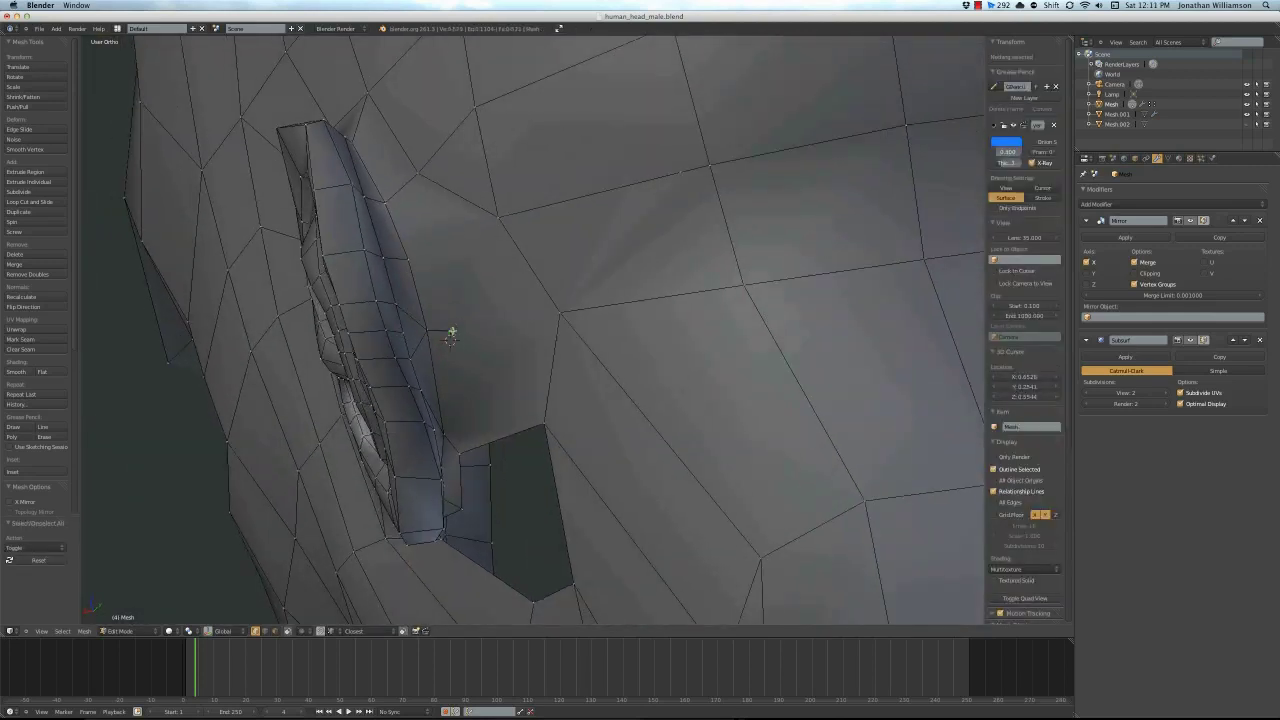
mouse_move(484, 429)
middle_mouse_down()
mouse_move(457, 432)
mouse_move(430, 330)
middle_mouse_up()
right_click(428, 328)
right_click(587, 310, "shift")
key("j")
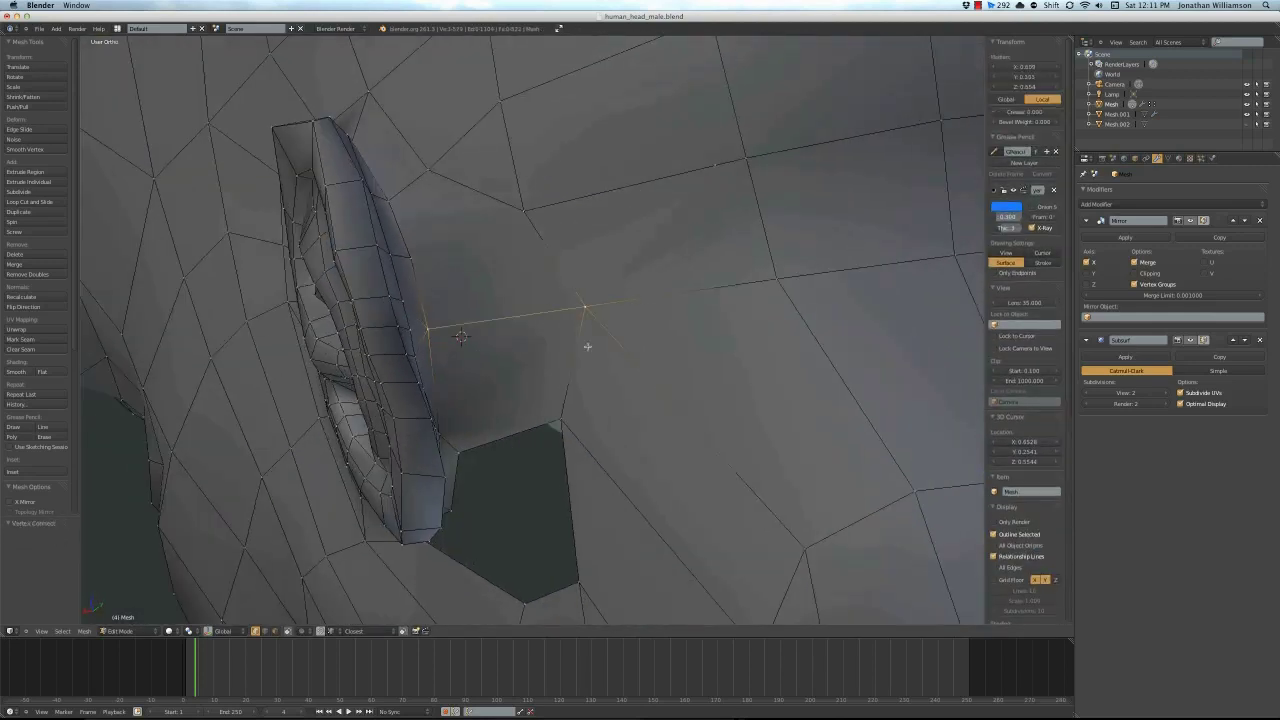
Inspect the ear and neck from low angles, then return to the right side view
mouse_move(444, 460)
middle_mouse_down()
mouse_move(474, 437)
mouse_move(583, 434)
mouse_move(500, 294)
middle_mouse_up()
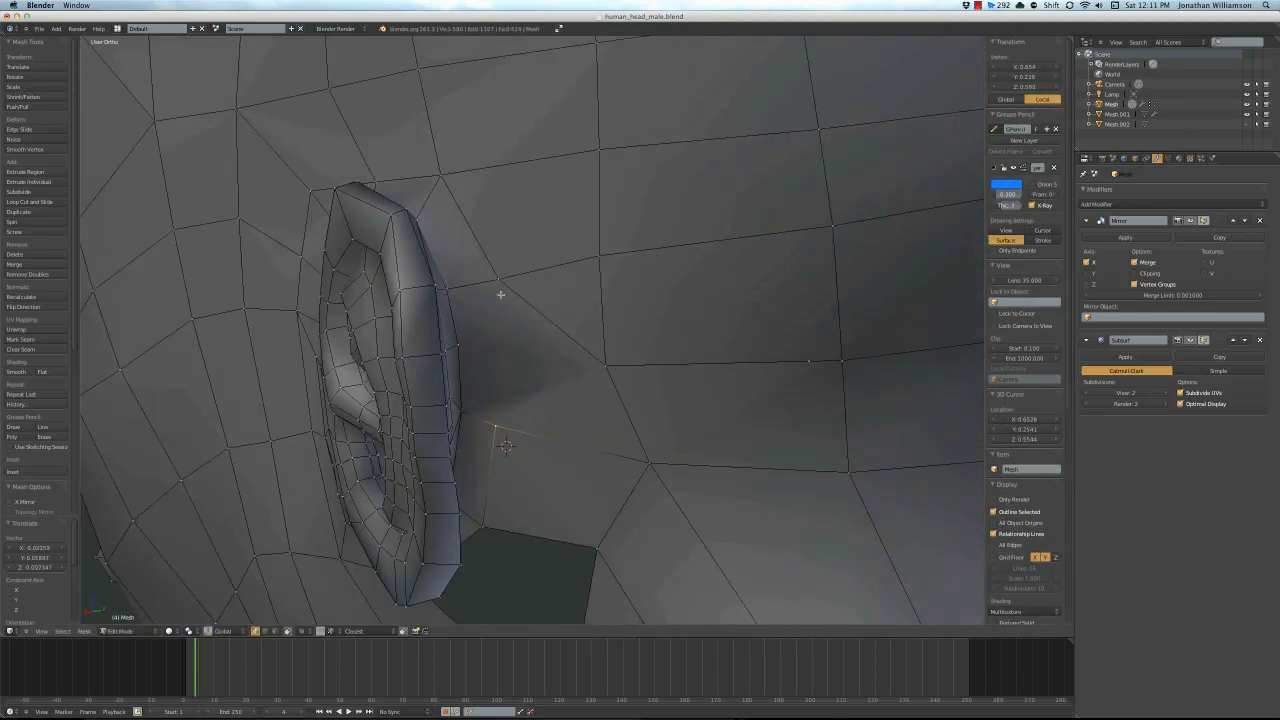
scroll(527, 332, "down", 5)
mouse_move(586, 343)
middle_mouse_down()
mouse_move(571, 380)
mouse_move(477, 420)
middle_mouse_up()
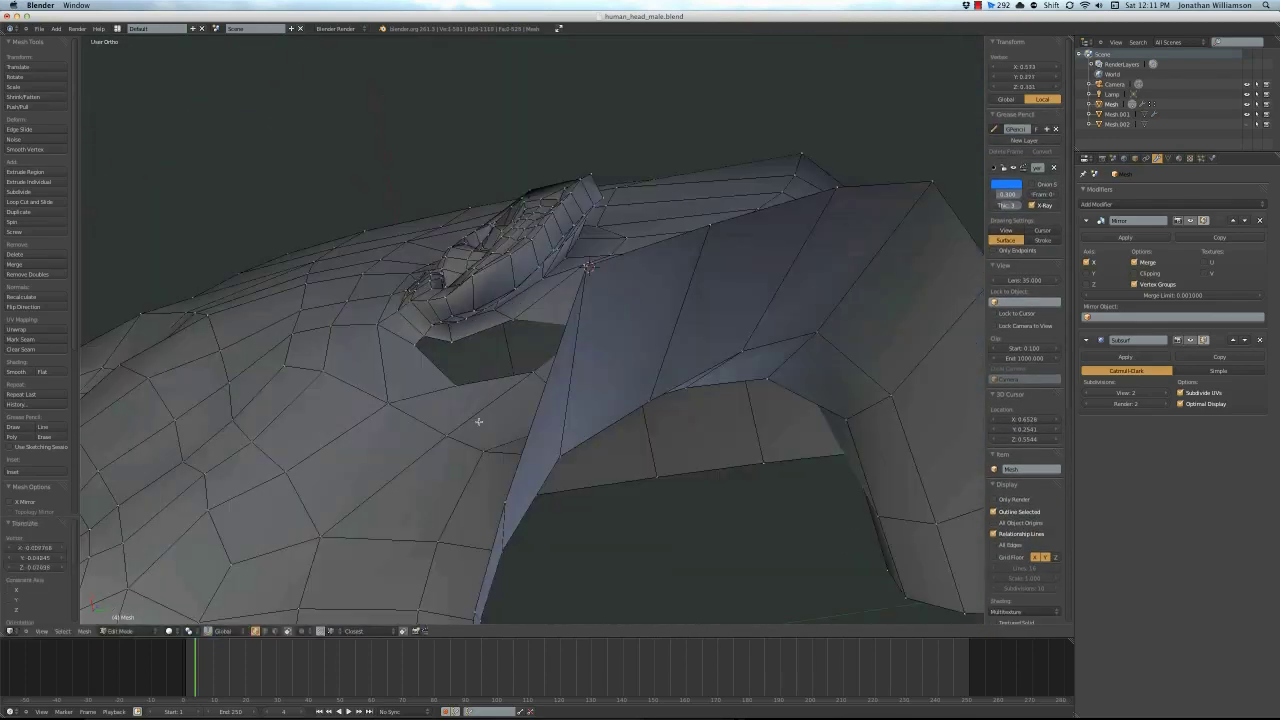
scroll(522, 317, "up", 5)
scroll(522, 317, "down", 5)
key("a")
key("w")
key("a")
scroll(580, 386, "down", 2)
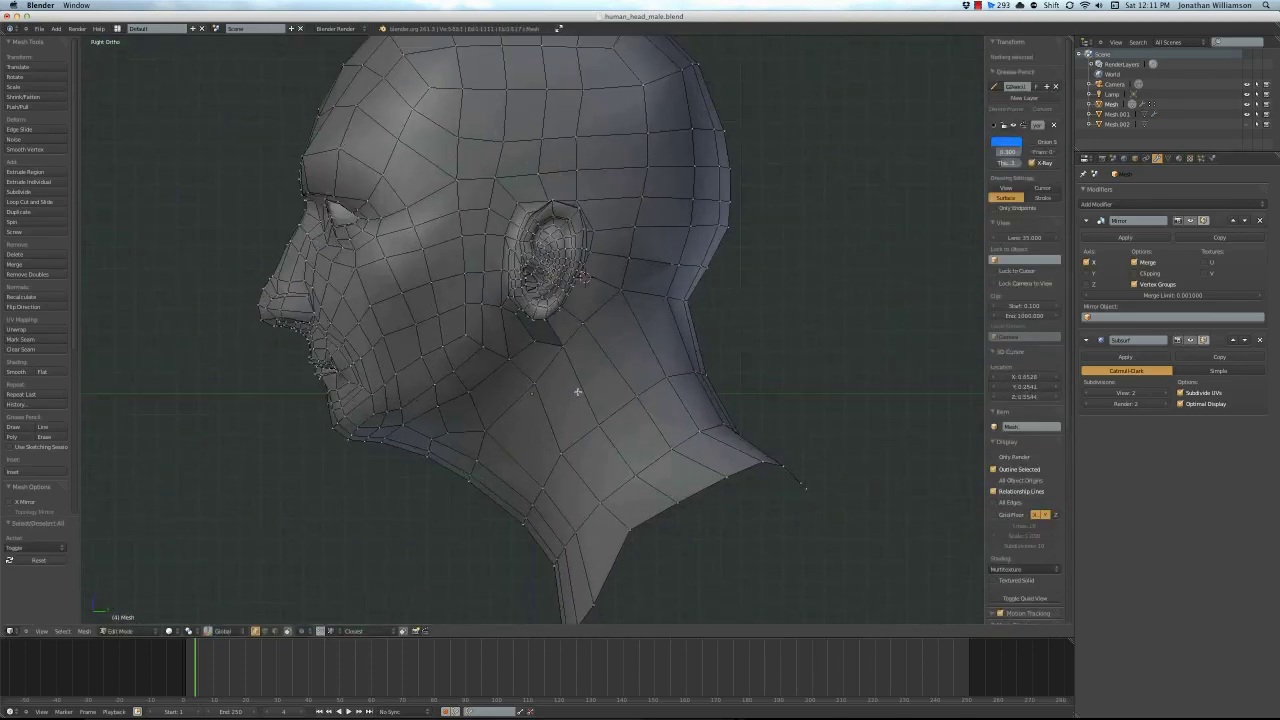
scroll(560, 346, "up", 5)
key("KP_3")
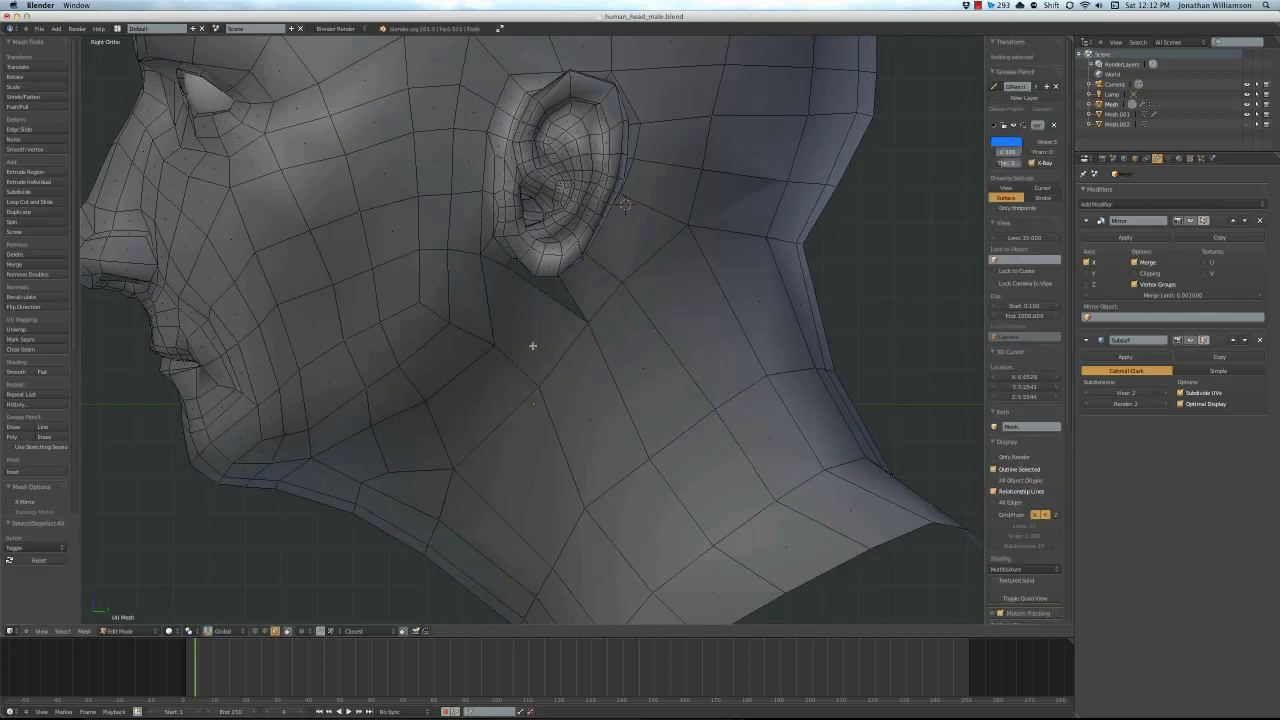
Move and edge-slide the vertex below the ear toward the neck
right_click(537, 389)
left_click(446, 462)
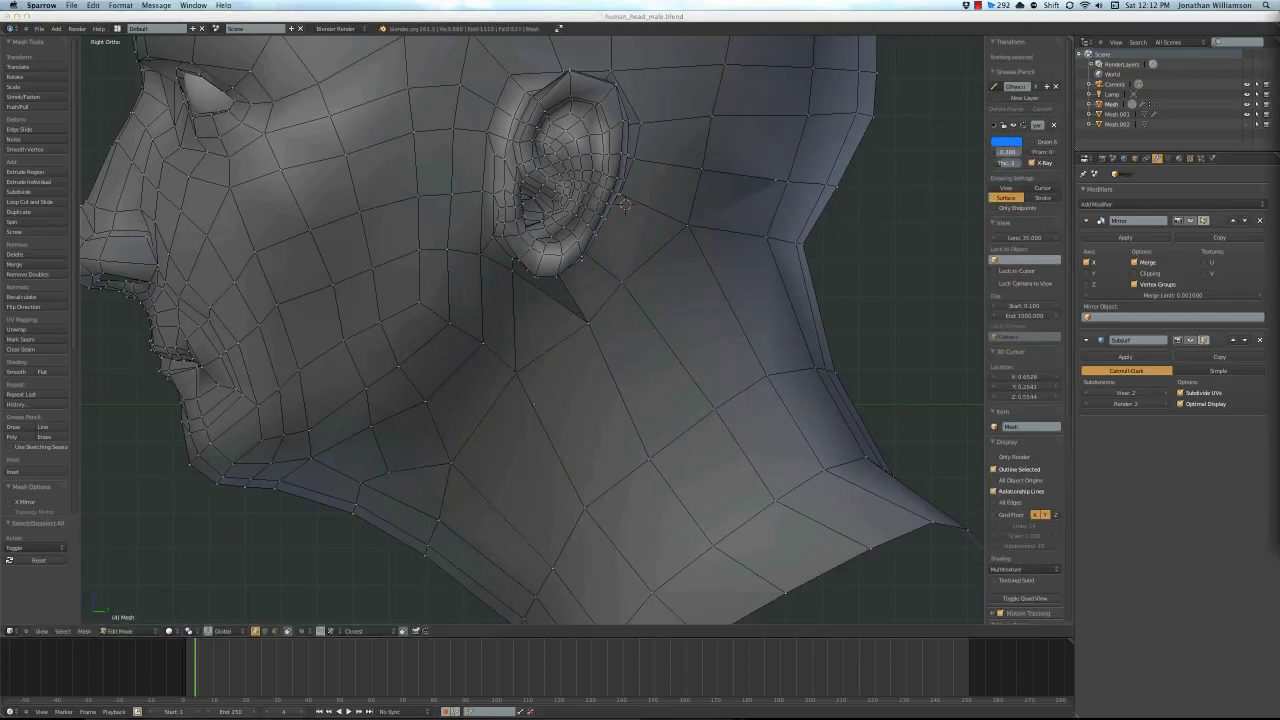
scroll(591, 421, "up", 3, "shift")
left_click(671, 418)
scroll(671, 418, "down", 3)
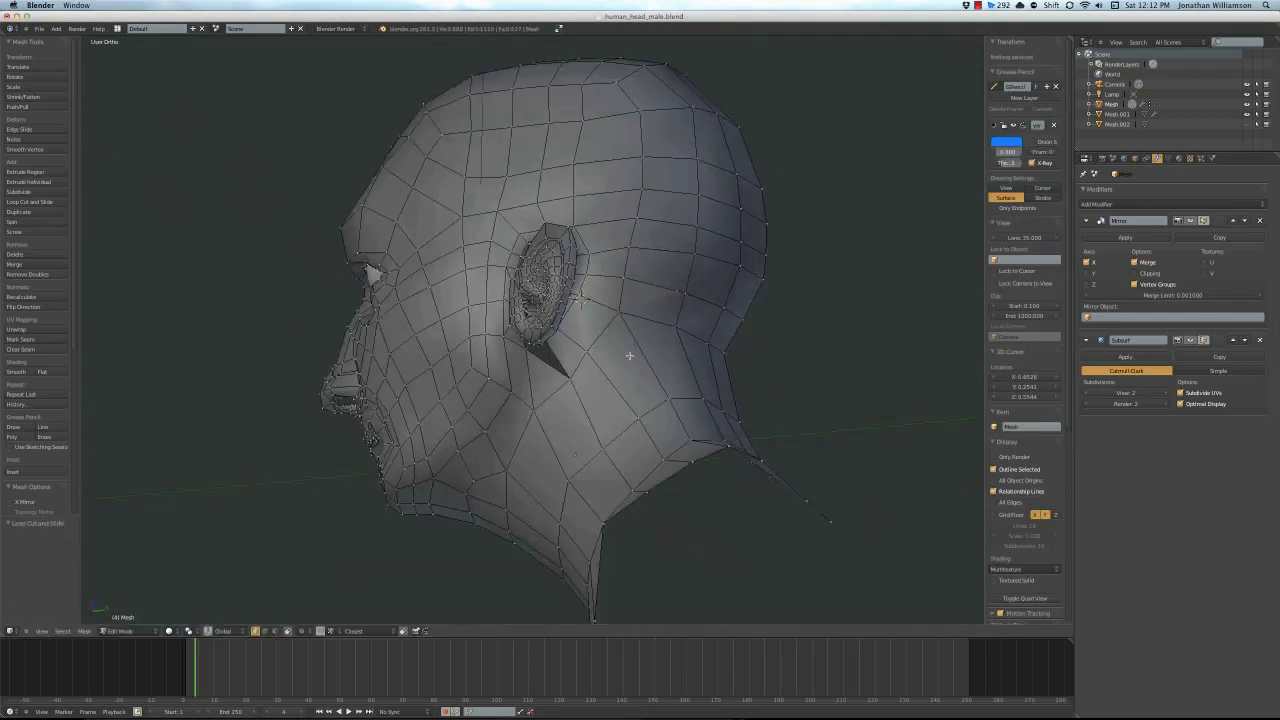
scroll(571, 366, "up", 3)
Move a neck vertex to shrink the gap under the ear and check the result
right_click(677, 371)
key("g")
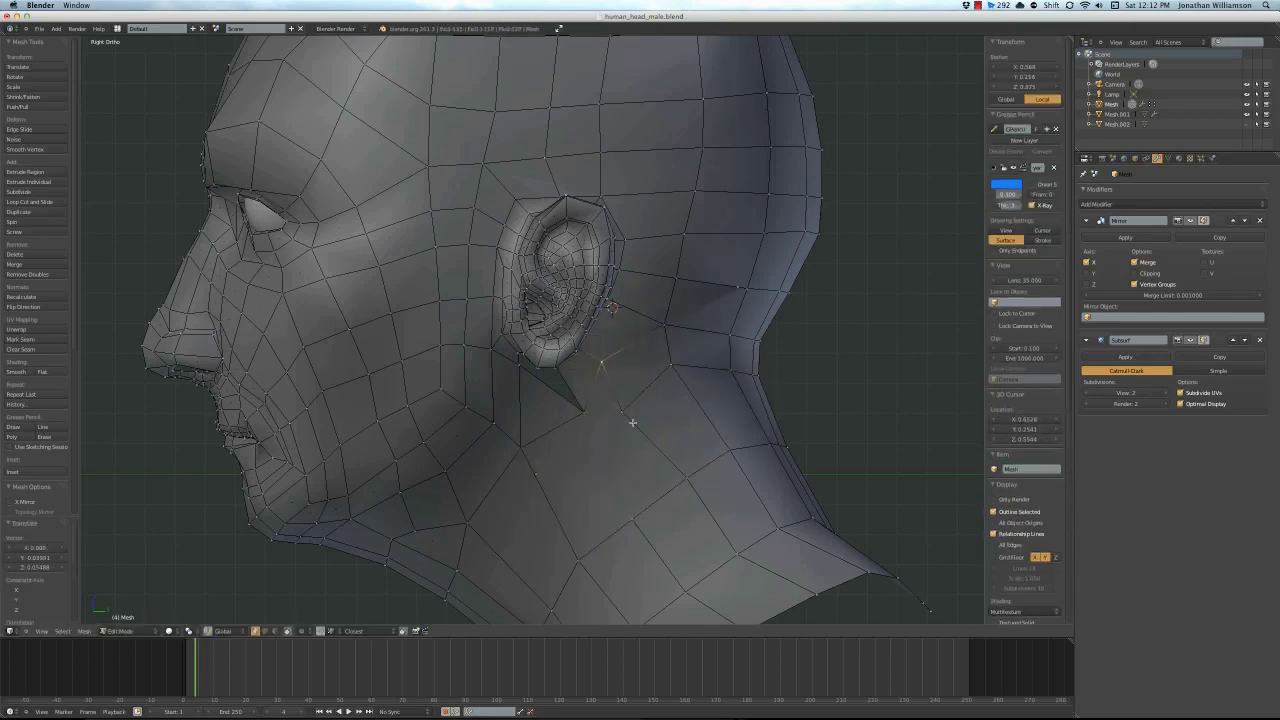
scroll(632, 422, "down", 3)
scroll(608, 380, "up", 3)
middle_click_drag(617, 463, 597, 421)
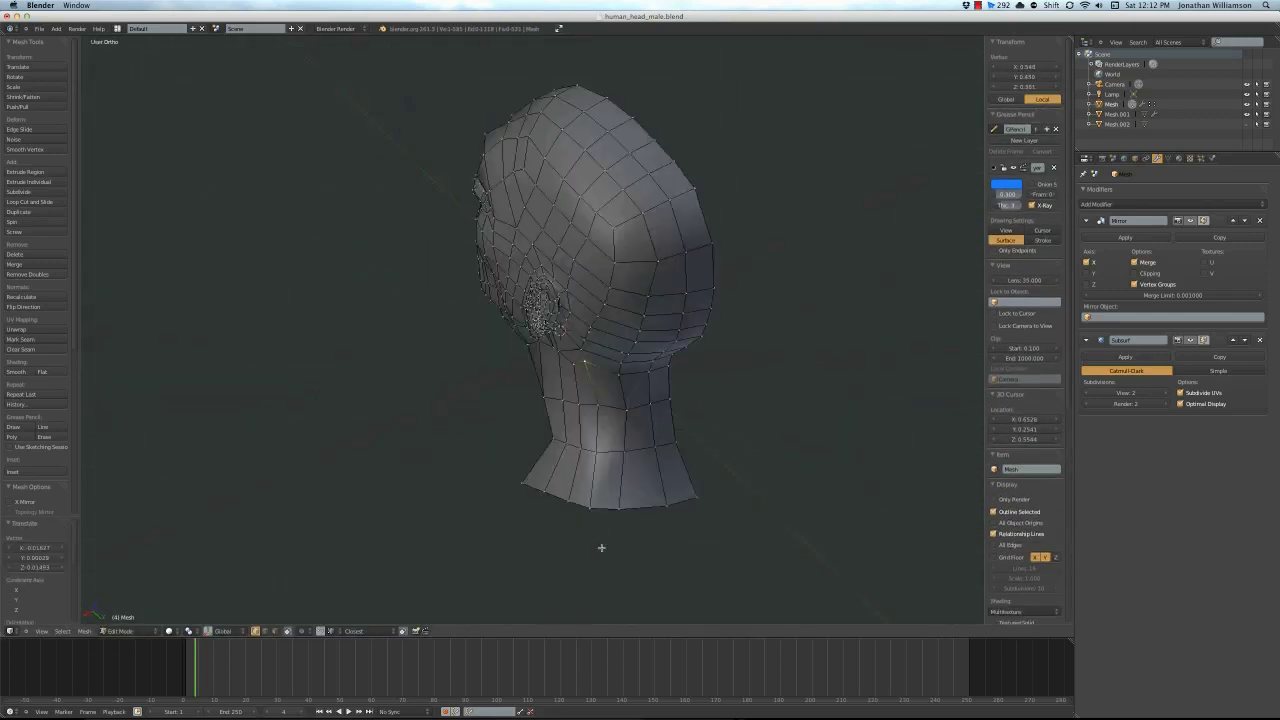
key("a")
key("KP_3")
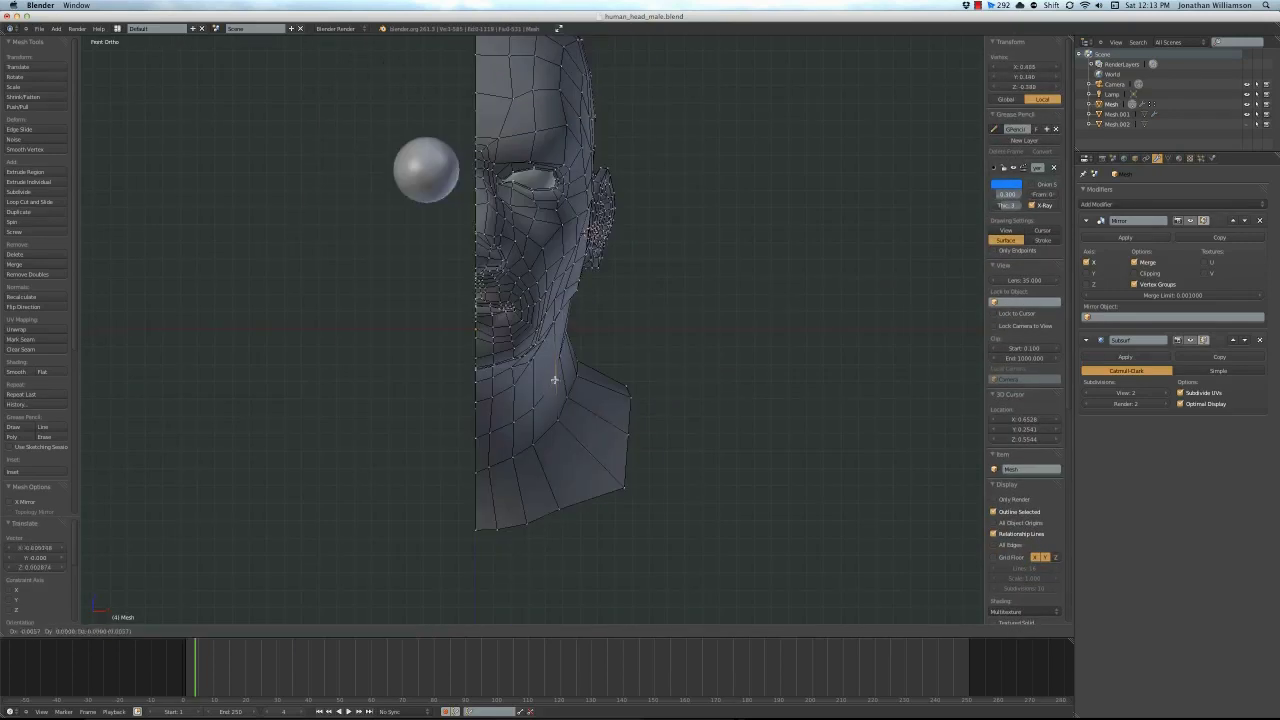
scroll(545, 489, "up", 3)
middle_click_drag(545, 489, 654, 397)
scroll(544, 437, "down", 3)
key("a")
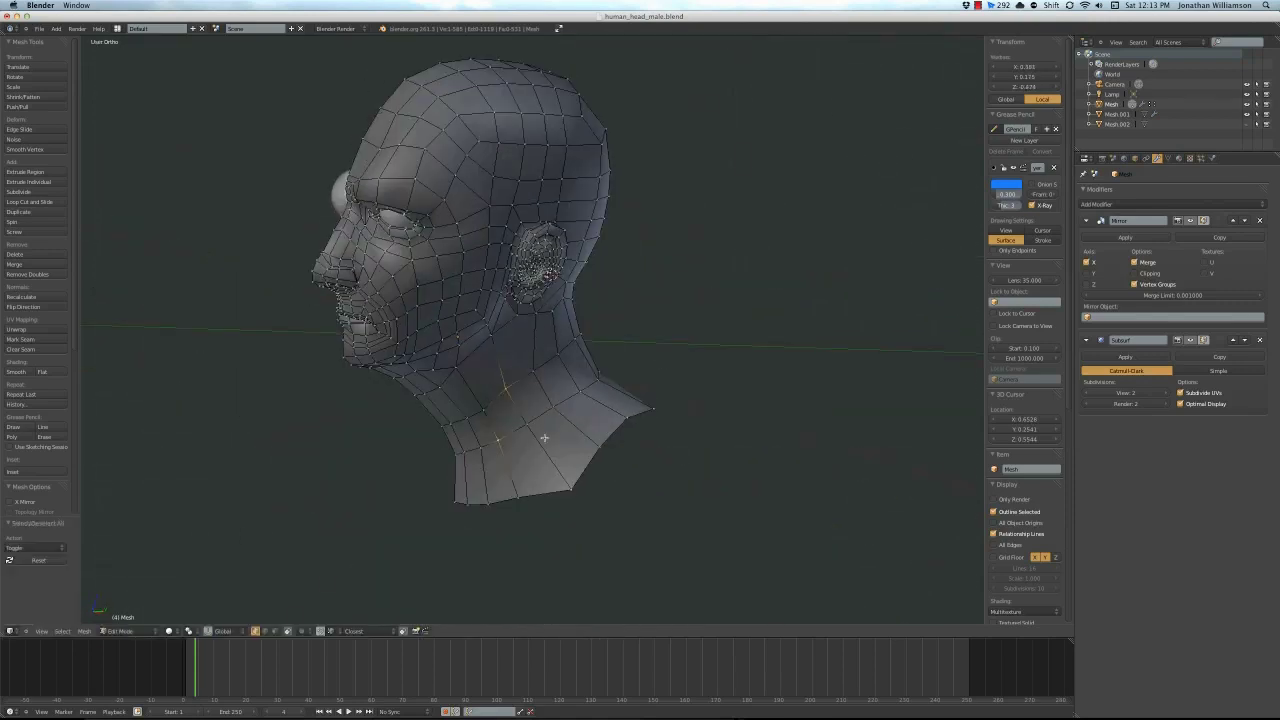
scroll(526, 422, "up", 2)
mouse_move(526, 422)
middle_mouse_down()
mouse_move(514, 349)
mouse_move(514, 468)
middle_mouse_up()
Select the two front neck faces and nudge the neck vertex to close the gap under the ear
scroll(531, 374, "up", 2)
right_click(514, 468, "shift")
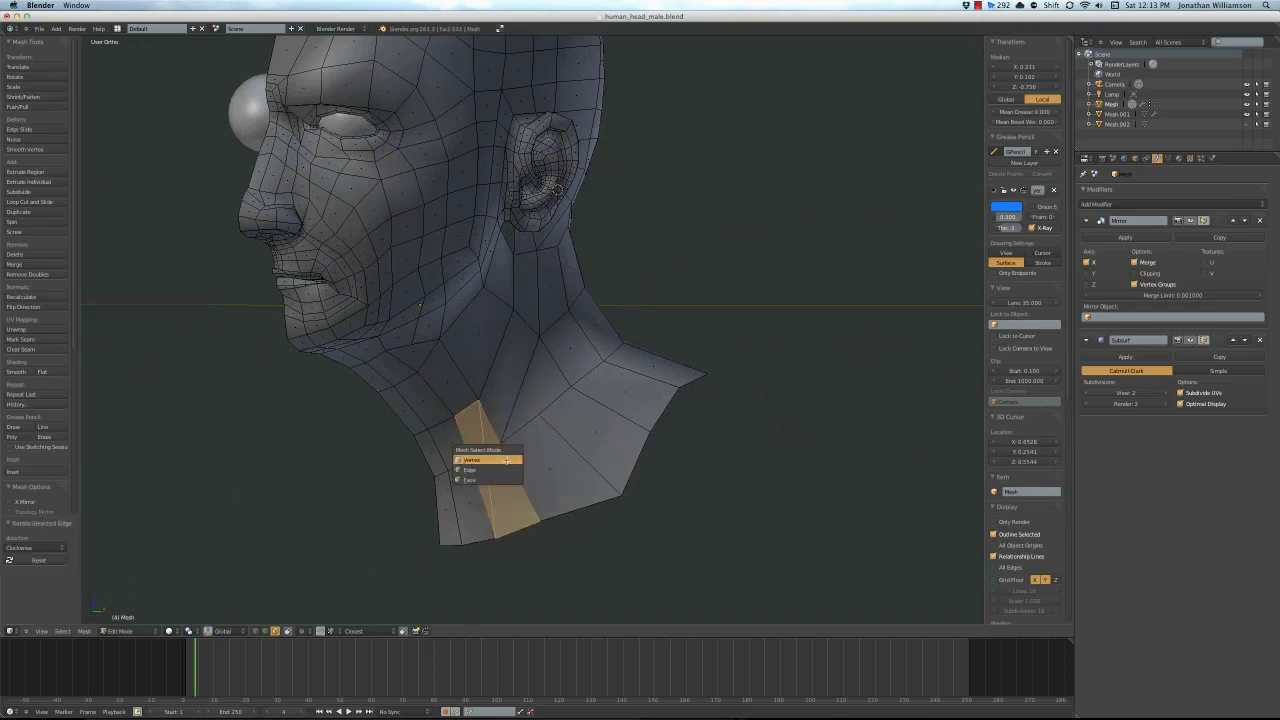
right_click_drag(489, 507, 500, 500)
Inspect the closed gap from the right side, below and front of the neck
key("KP_3")
mouse_move(718, 249)
middle_mouse_down()
mouse_move(809, 366)
mouse_move(651, 294)
mouse_move(608, 251)
mouse_move(627, 441)
mouse_move(681, 347)
middle_mouse_up()
scroll(681, 347, "up", 5)
key("a")
key("a")
scroll(477, 429, "down", 5)
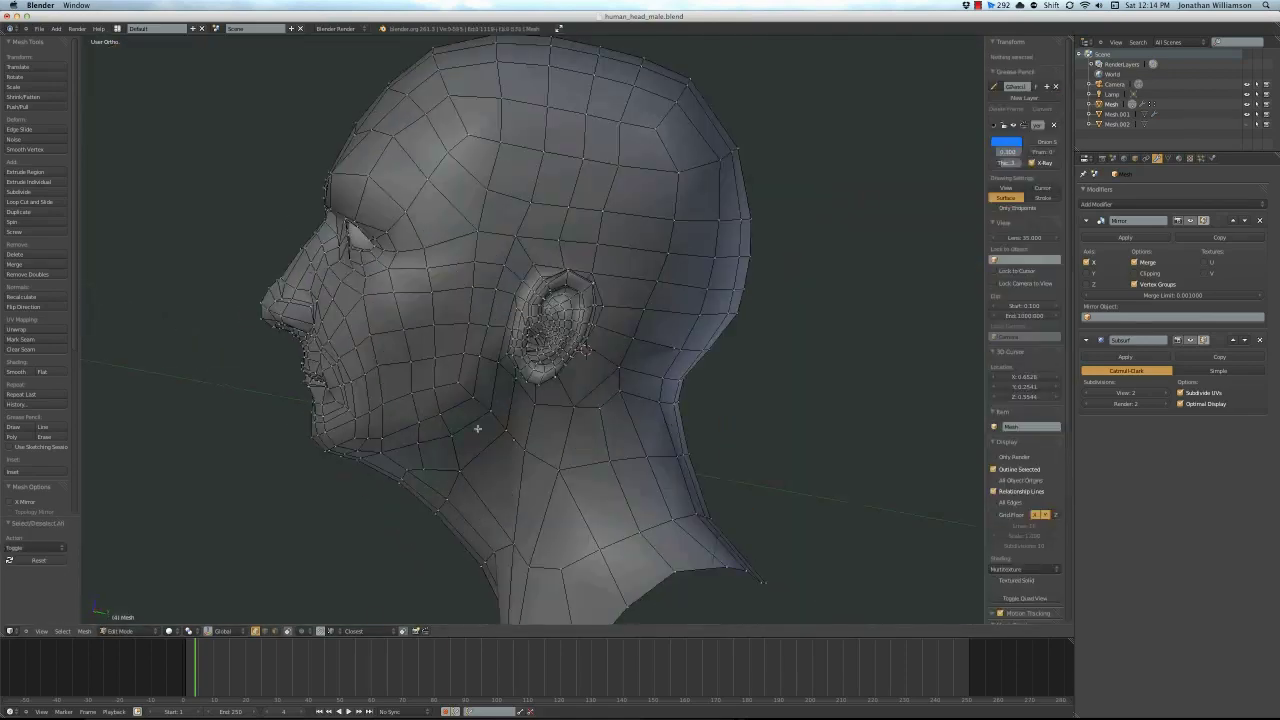
mouse_move(477, 429)
middle_mouse_down()
mouse_move(457, 409)
mouse_move(551, 337)
middle_mouse_up()
right_click_drag(551, 337, 532, 335)
scroll(532, 335, "down", 4)
key("a")
middle_click_drag(532, 335, 678, 145)
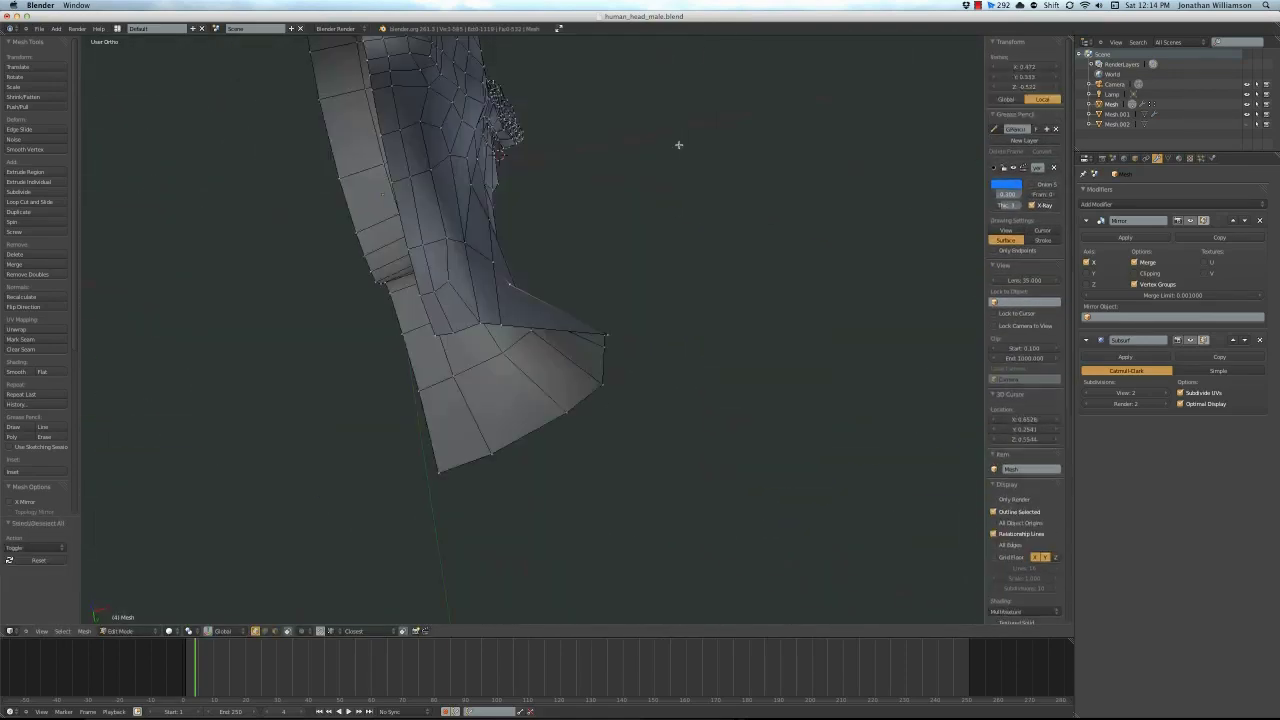
scroll(561, 239, "down", 2)
mouse_move(561, 239)
middle_mouse_down()
mouse_move(577, 400)
mouse_move(654, 386)
mouse_move(450, 313)
middle_mouse_up()
scroll(450, 313, "up", 2)
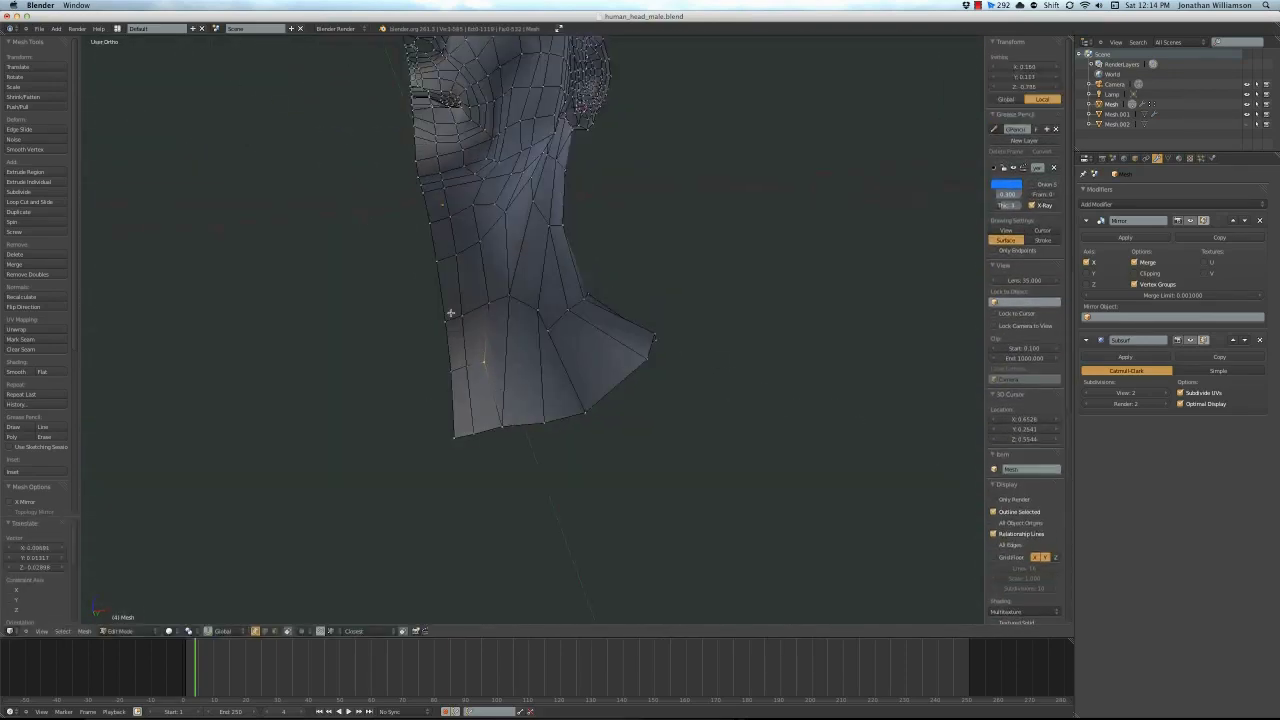
mouse_move(493, 350)
middle_mouse_down()
mouse_move(570, 370)
mouse_move(540, 290)
mouse_move(391, 349)
middle_mouse_up()
Preview the smoothed head, then return to editing and begin a loop cut across the neck in right view
key("Tab")
key("Tab")
key("g")
scroll(487, 314, "up", 3)
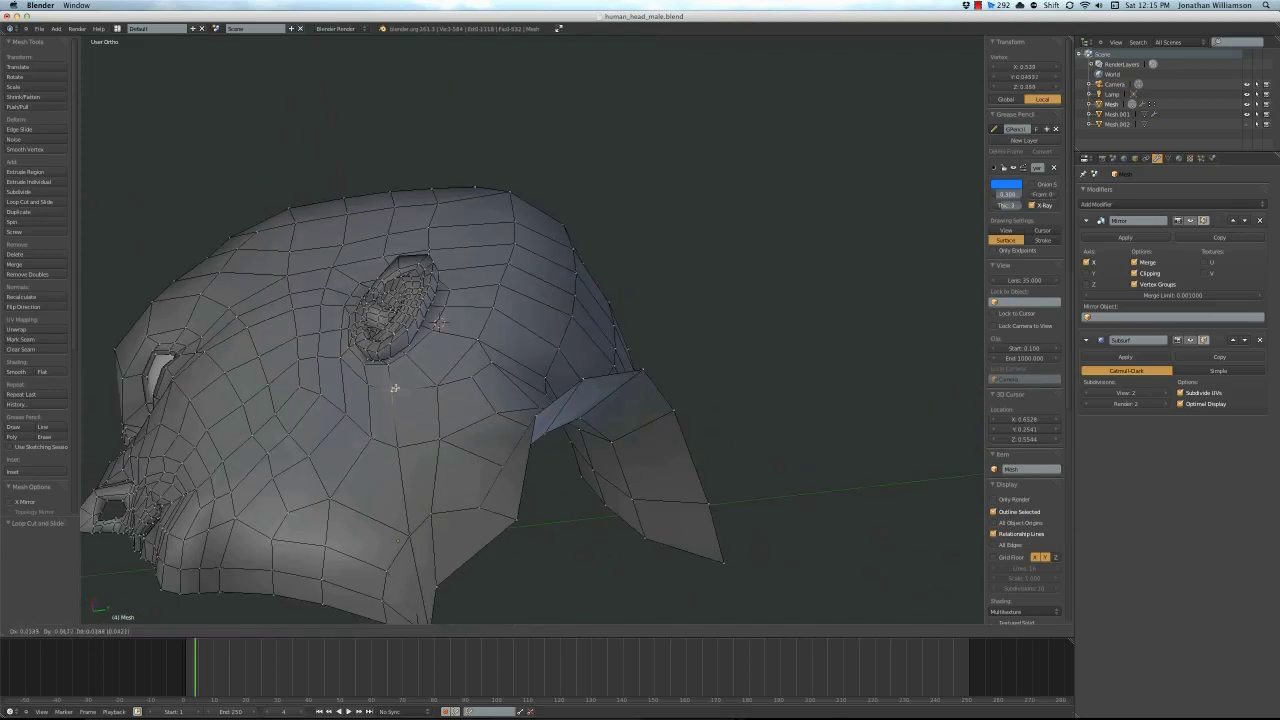
key("KP_3")
key("ctrl+r")
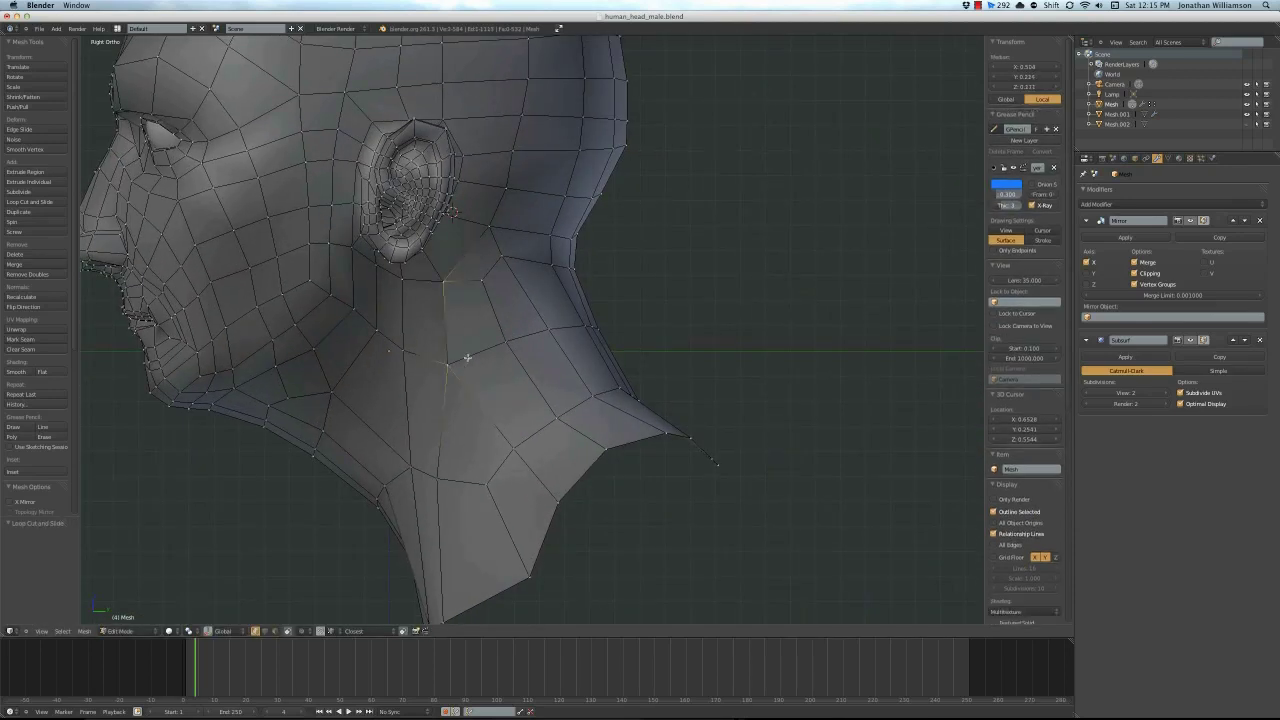
Place the new edge loop across the neck and confirm its slide position
left_click(466, 357)
left_click(470, 328)
key("w")
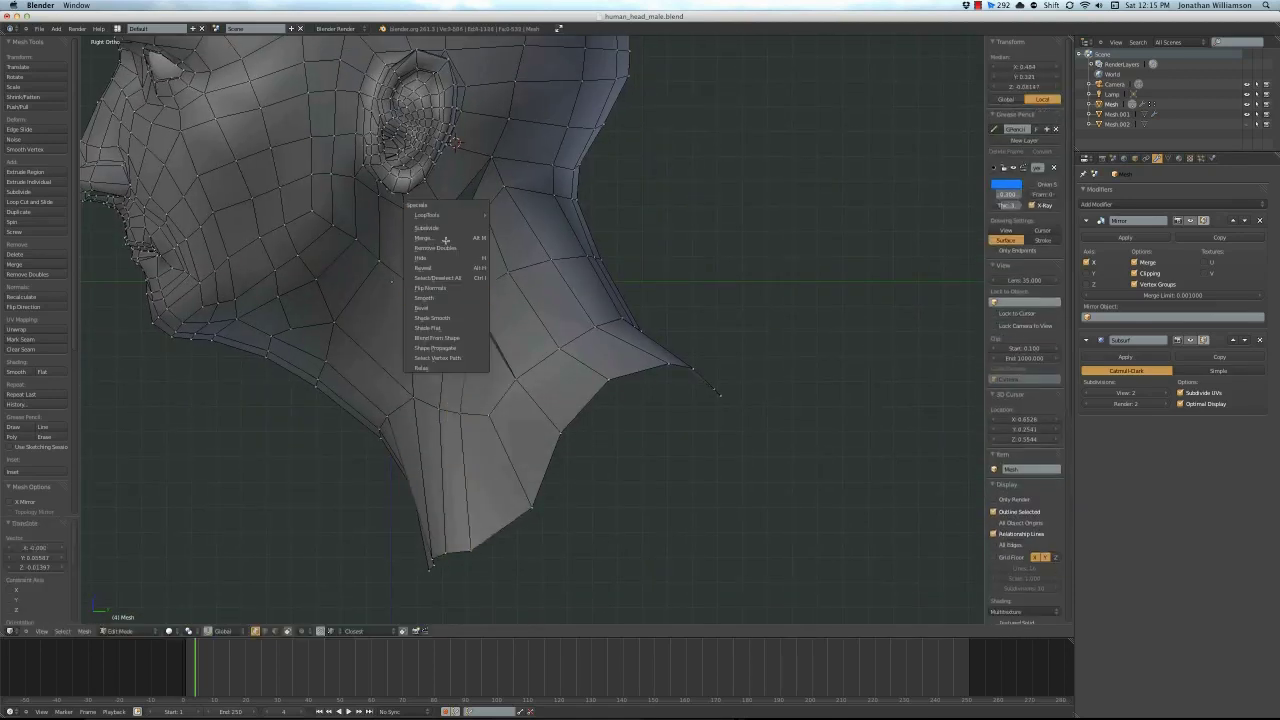
left_click(446, 468)
Clear the selection after browsing the specials list, then box-select neck vertices
key("a")
scroll(476, 336, "up", 2)
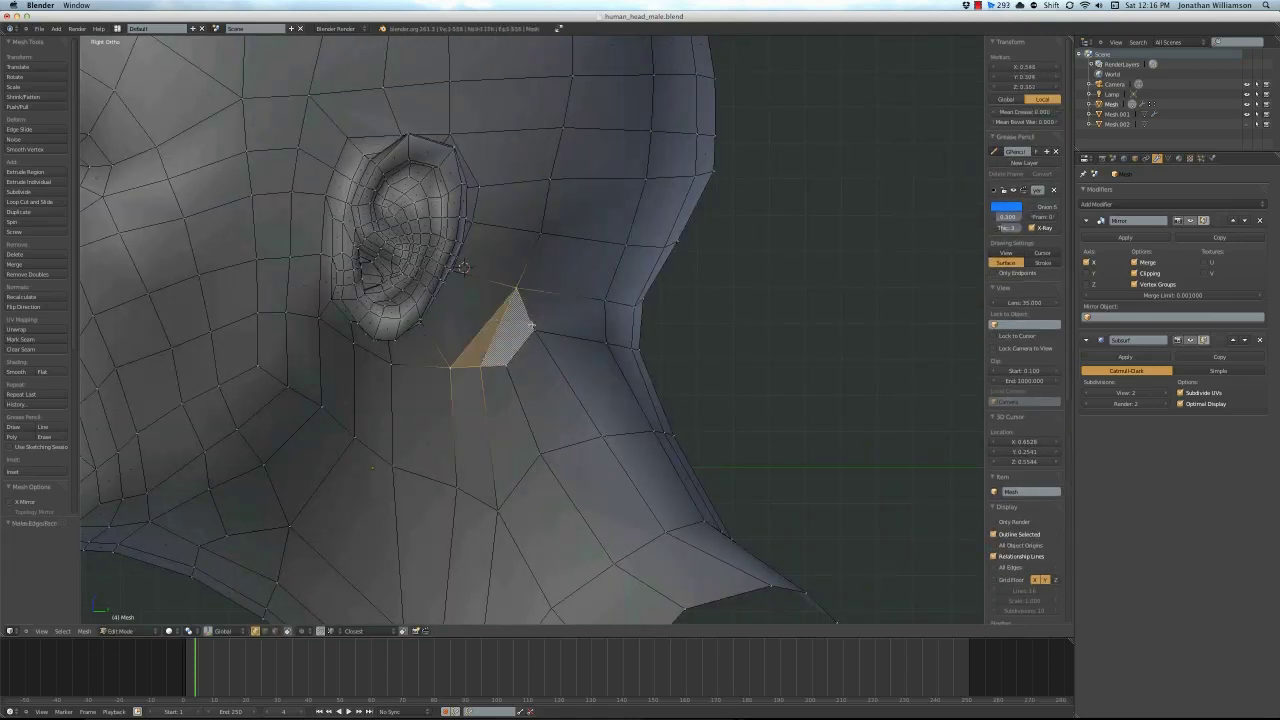
key("a")
key("a")
key("w")
left_click(437, 391)
key("a")
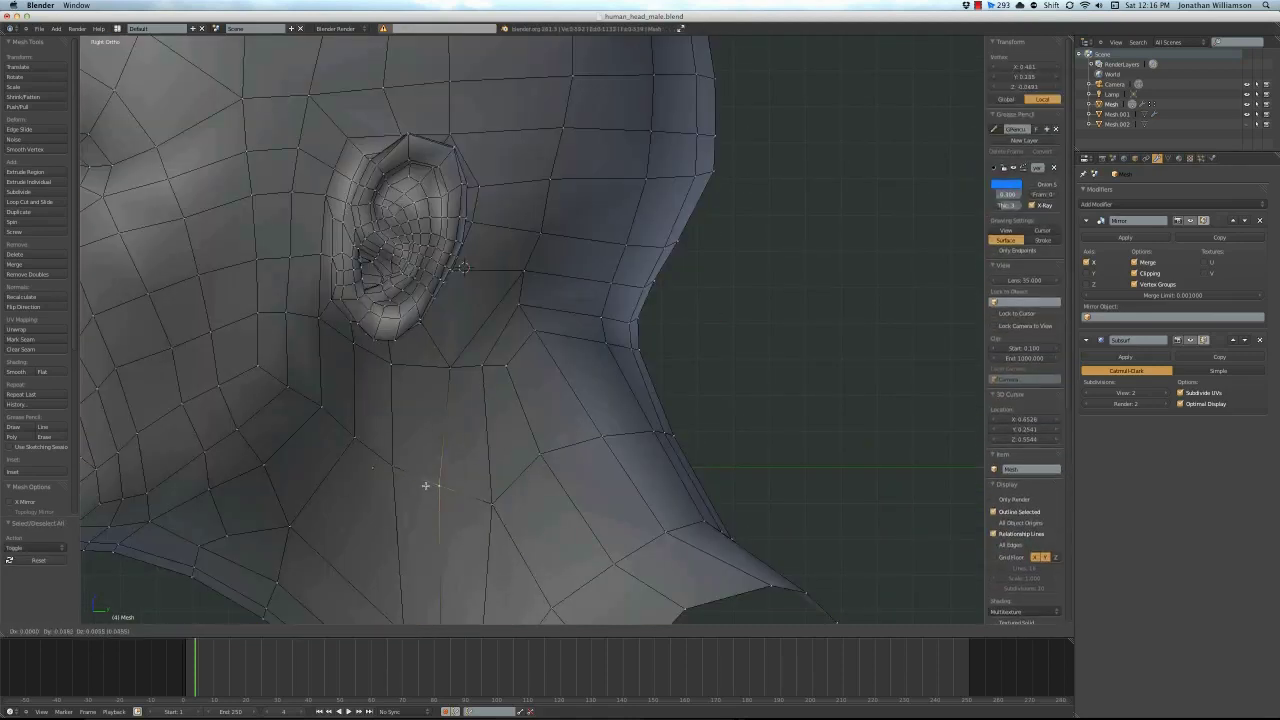
scroll(496, 325, "down", 4)
key("a")
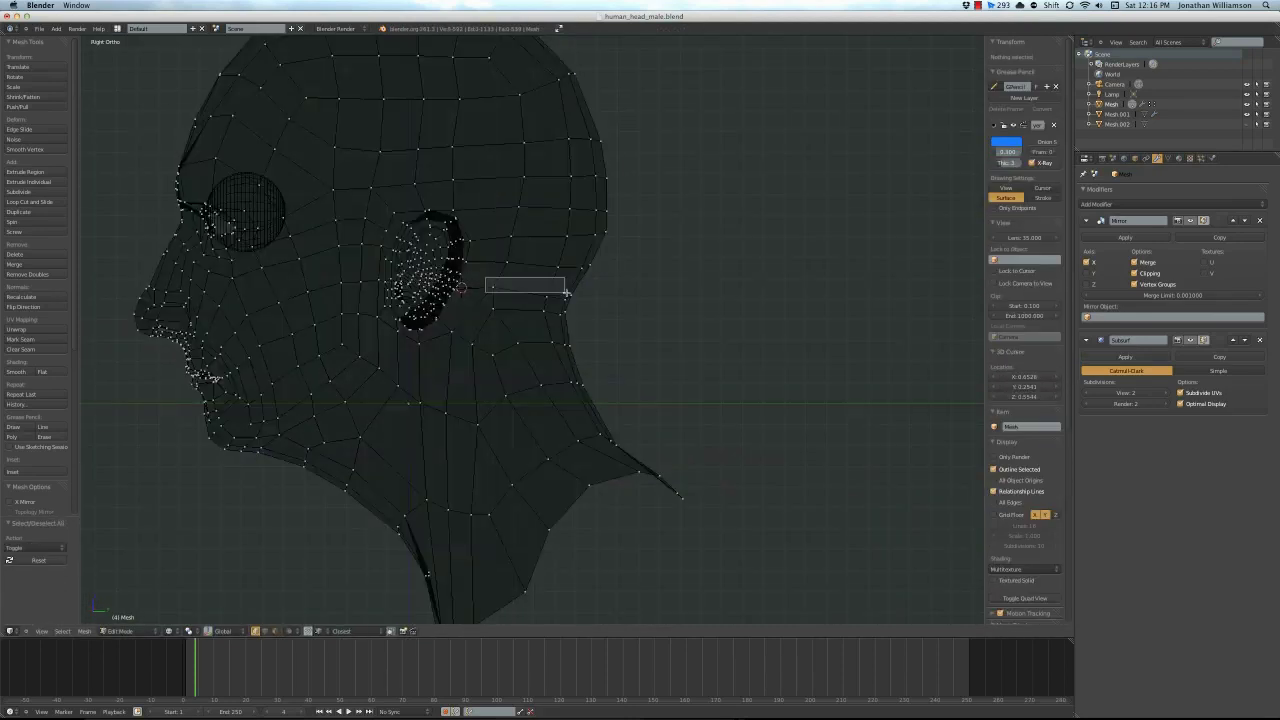
middle_click_drag(591, 329, 488, 403)
Bring the ear into a right-side orthographic view, ready for face selection
scroll(488, 403, "up", 4)
scroll(488, 403, "down", 4)
middle_click_drag(371, 409, 551, 394)
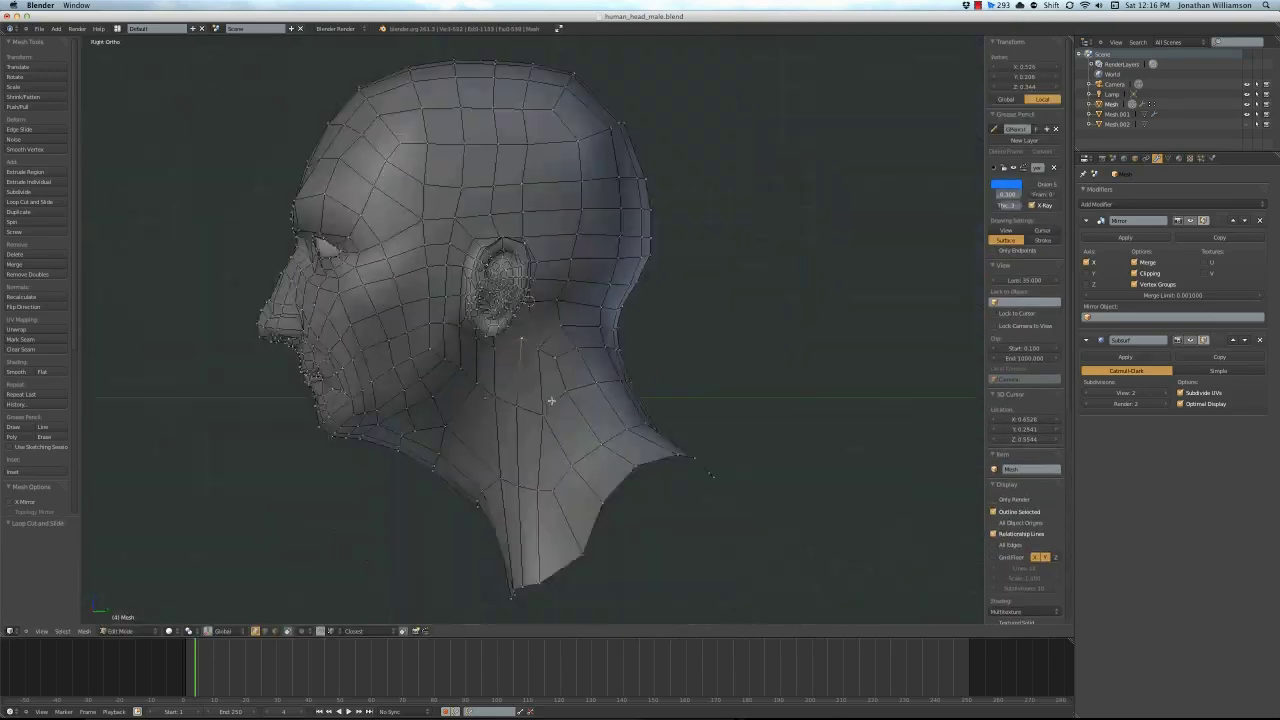
scroll(471, 357, "up", 3)
scroll(527, 298, "up", 2)
scroll(527, 298, "down", 4)
scroll(457, 375, "up", 4)
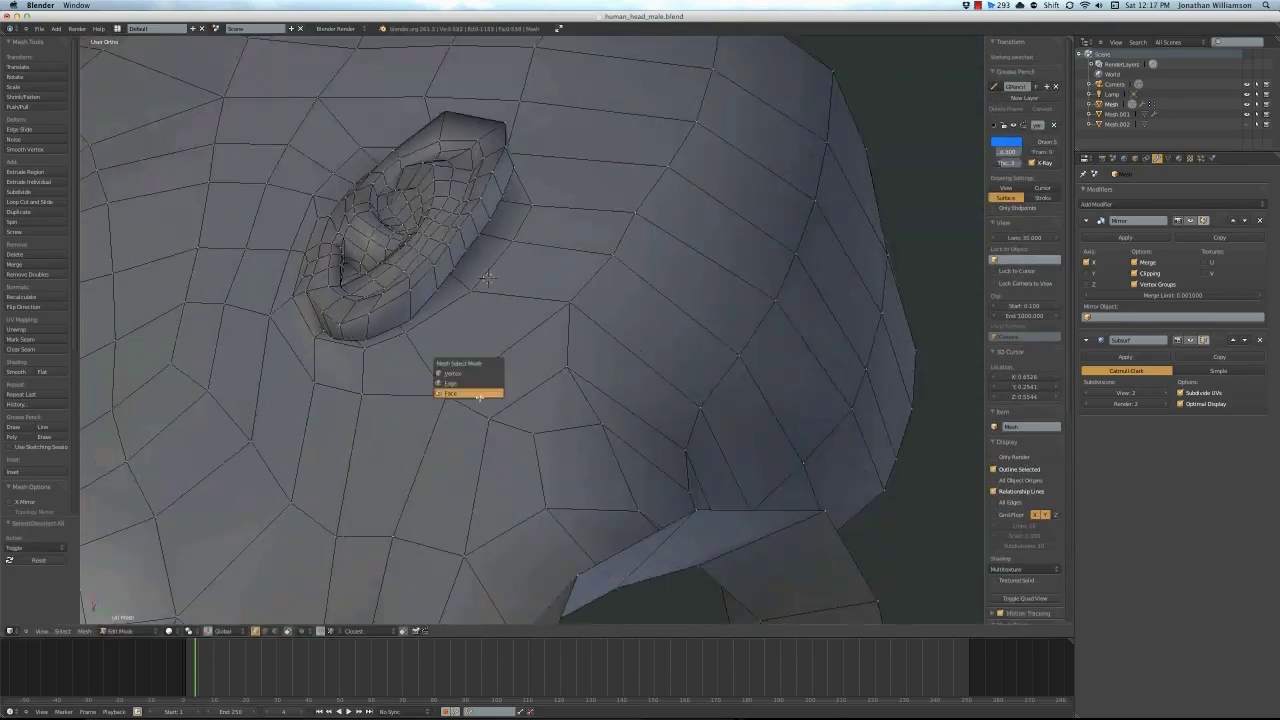
middle_click_drag(457, 375, 464, 386)
scroll(458, 398, "down", 3)
key("KP_3")
scroll(420, 234, "up", 2)
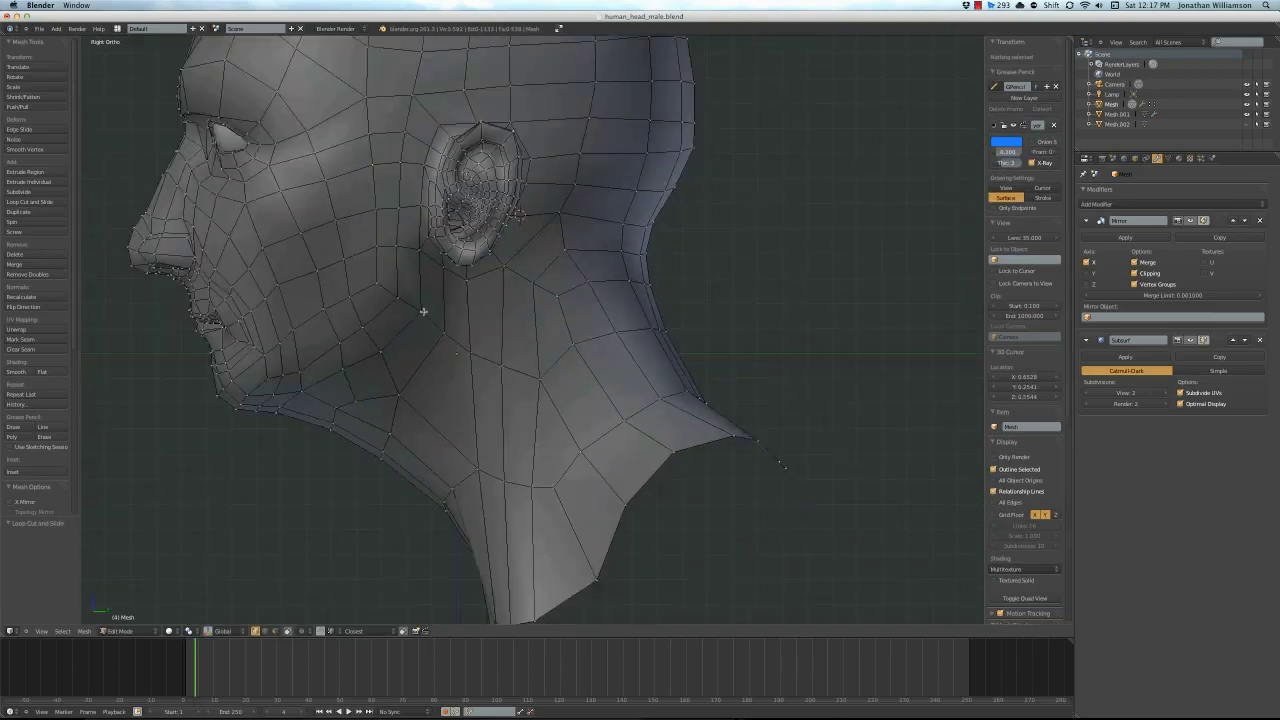
scroll(491, 337, "up", 2)
scroll(450, 260, "up", 1)
key("Escape")
Select the neck face below the ear and inspect that area from above and the side
key("a")
right_click(546, 237)
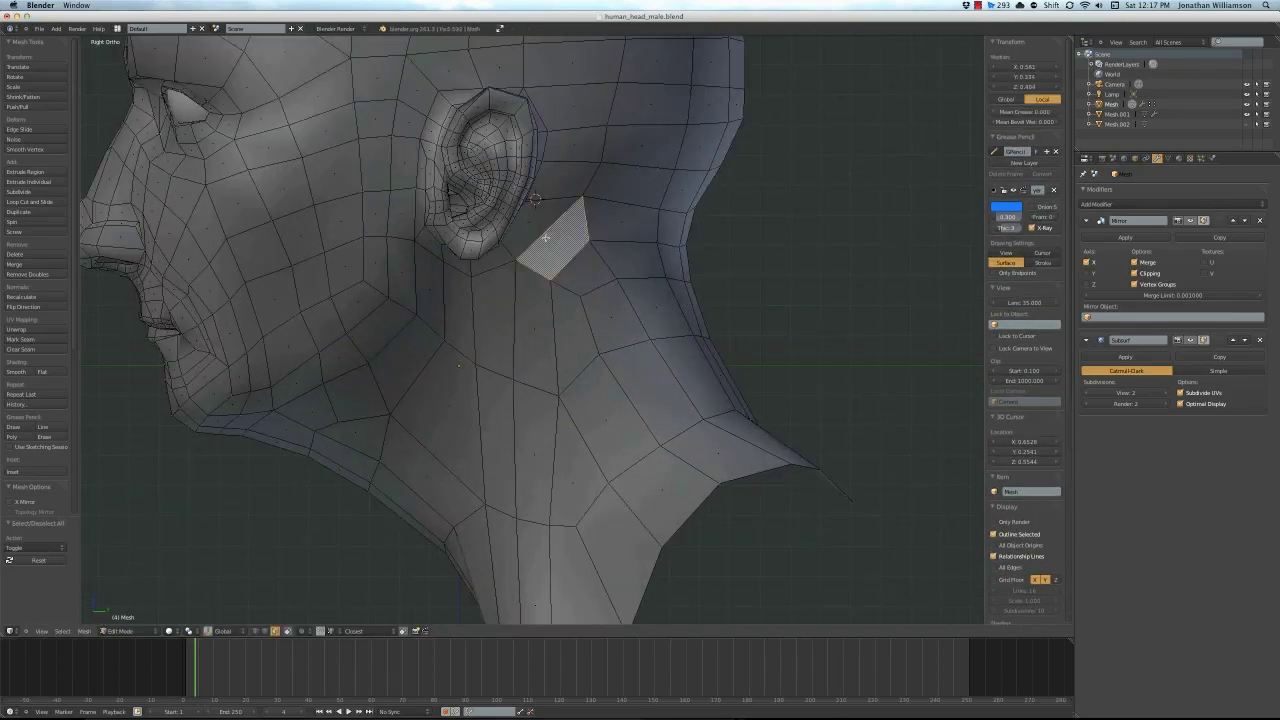
middle_click_drag(447, 315, 551, 226)
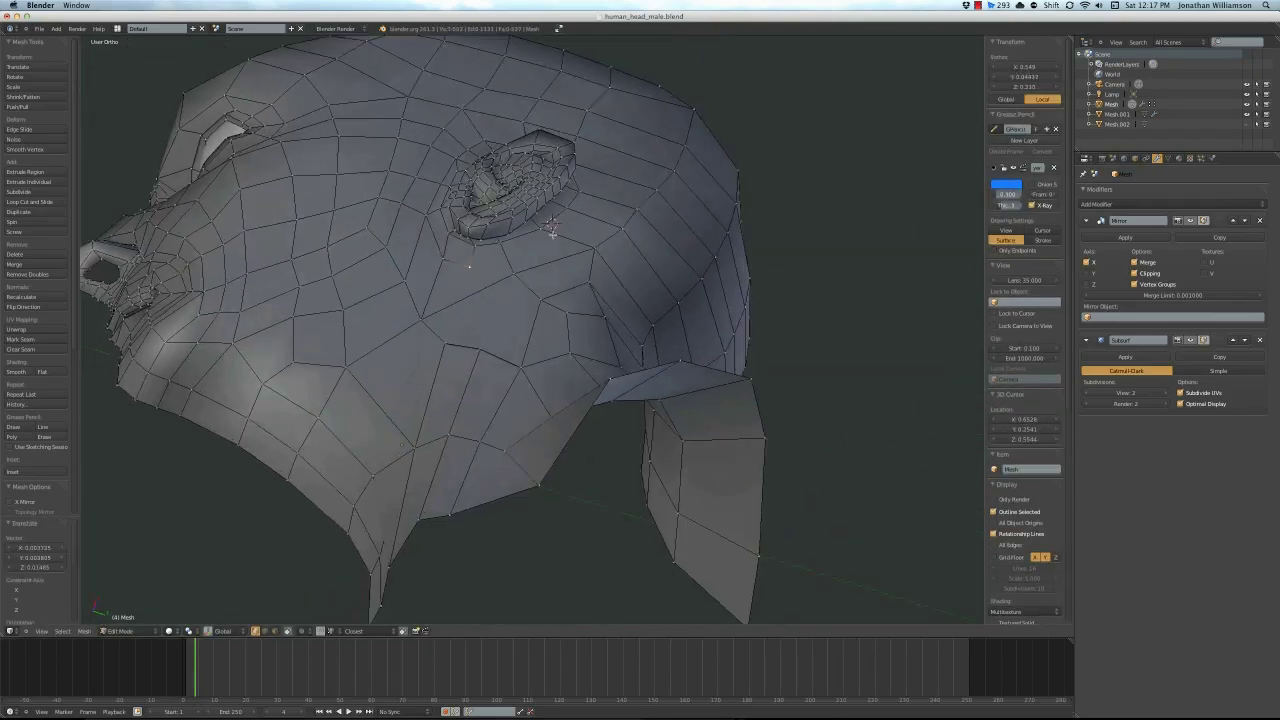
key("a")
mouse_move(448, 289)
middle_mouse_down()
mouse_move(506, 371)
mouse_move(587, 234)
middle_mouse_up()
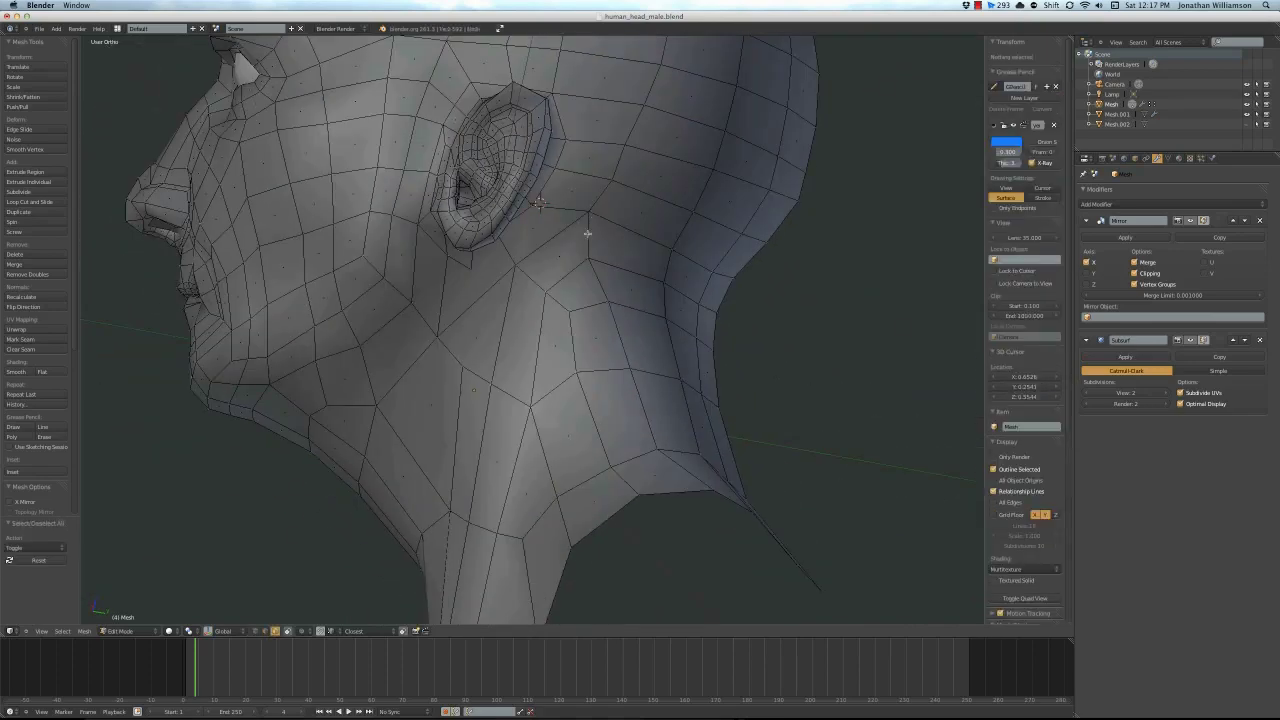
middle_click_drag(554, 294, 529, 354)
mouse_move(498, 304)
middle_mouse_down()
mouse_move(586, 277)
mouse_move(514, 266)
mouse_move(517, 251)
mouse_move(520, 300)
mouse_move(508, 228)
middle_mouse_up()
Join two neck vertices below the ear with a new edge and move it along Z
right_click(427, 300)
right_click(491, 261, "shift")
key("j")
key("a")
key("a")
key("g")
key("z")
Reposition a neck vertex below the ear from the right-side view
mouse_move(477, 268)
middle_mouse_down()
mouse_move(500, 280)
mouse_move(480, 285)
middle_mouse_up()
key("a")
key("KP_3")
right_click(479, 330)
key("g")
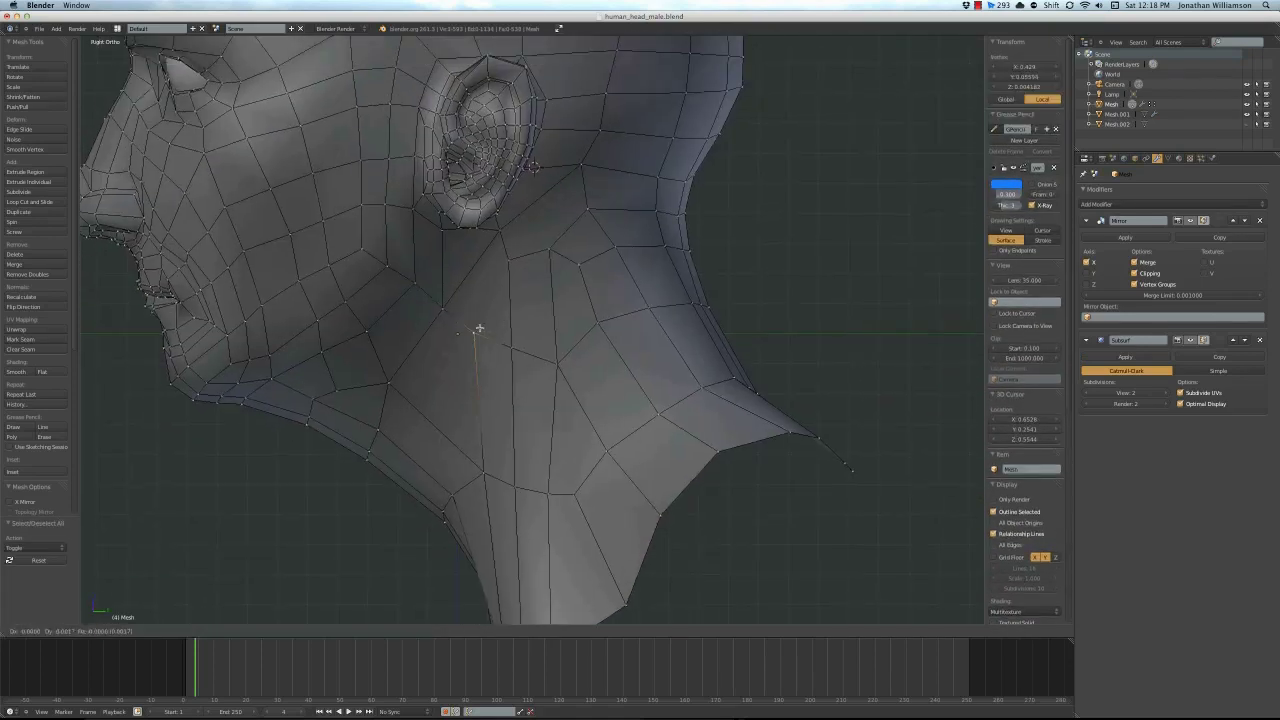
key("a")
Select a neck face from below and change the selection mode
mouse_move(457, 320)
middle_mouse_down()
mouse_move(583, 303)
mouse_move(428, 290)
mouse_move(472, 248)
middle_mouse_up()
right_click(472, 248)
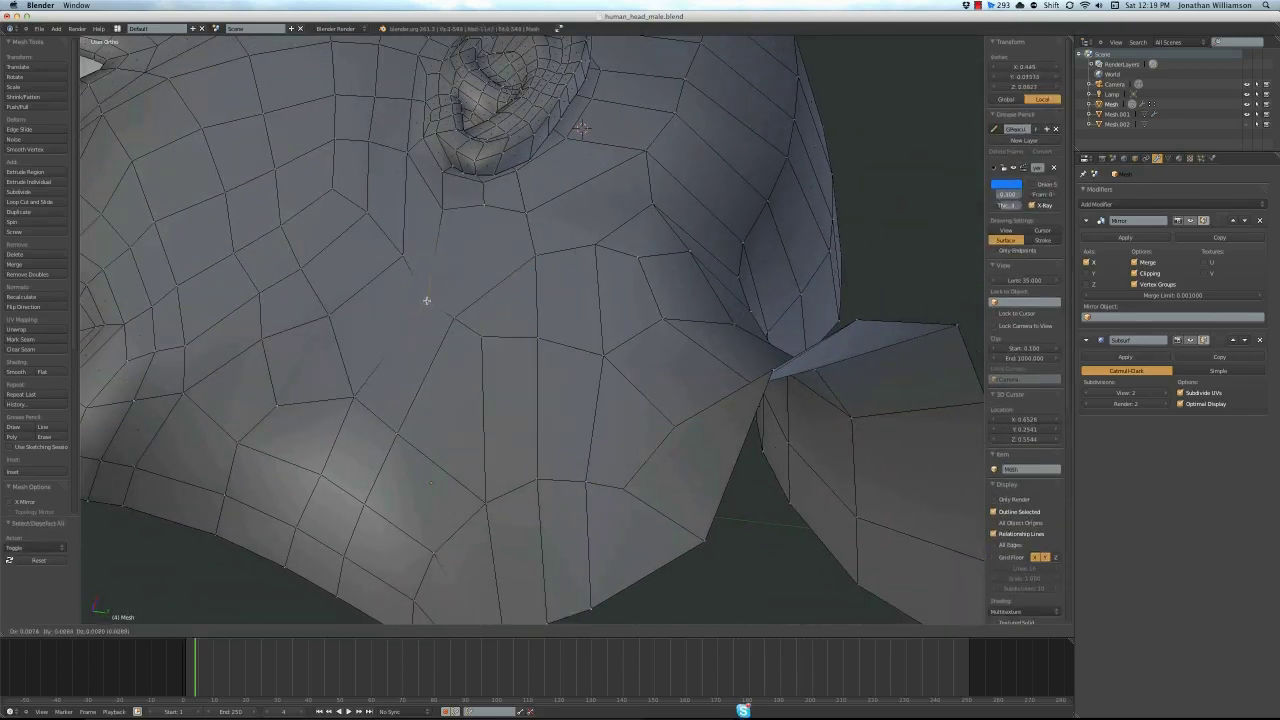
middle_click_drag(426, 300, 500, 206)
scroll(529, 306, "down", 4)
scroll(517, 289, "up", 3)
key("ctrl+Tab")
middle_click_drag(517, 289, 485, 267)
left_click(519, 289)
Move the selected neck vertices in right view and merge them together
key("KP_3")
scroll(517, 266, "up", 2)
key("g")
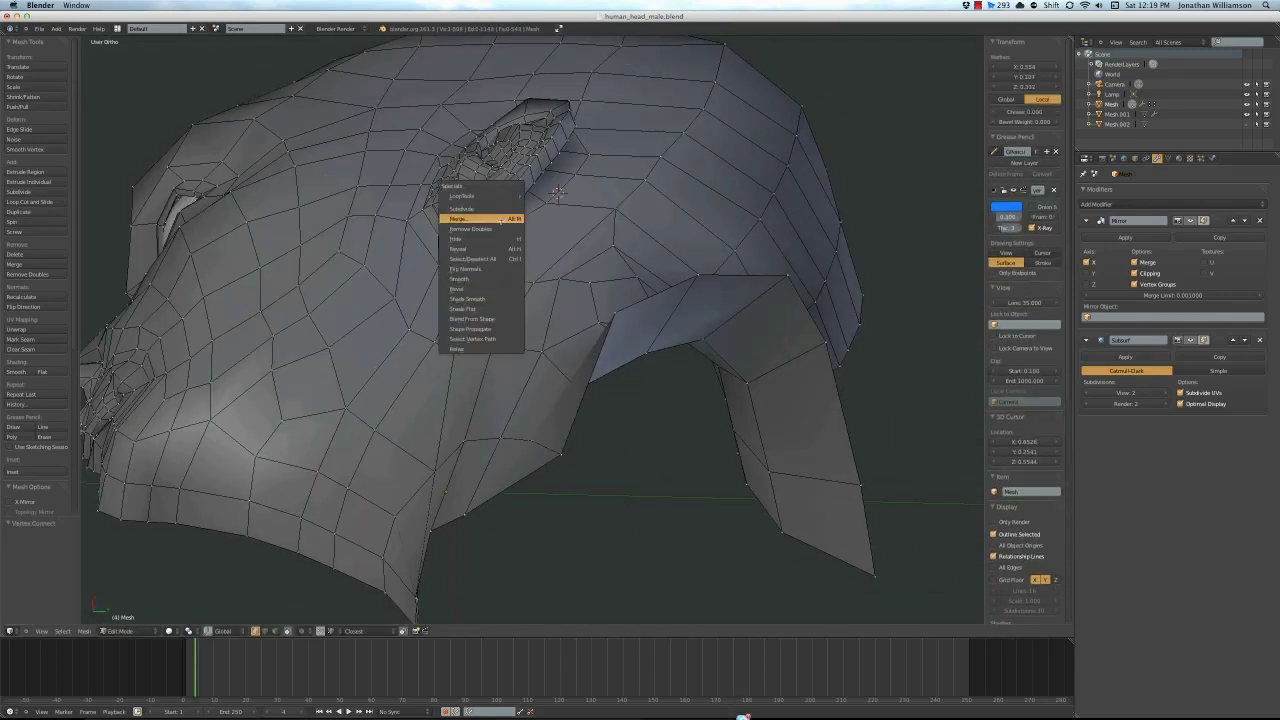
key("Escape")
scroll(501, 219, "down", 4)
middle_click_drag(501, 219, 620, 130)
left_click(630, 150, "alt")
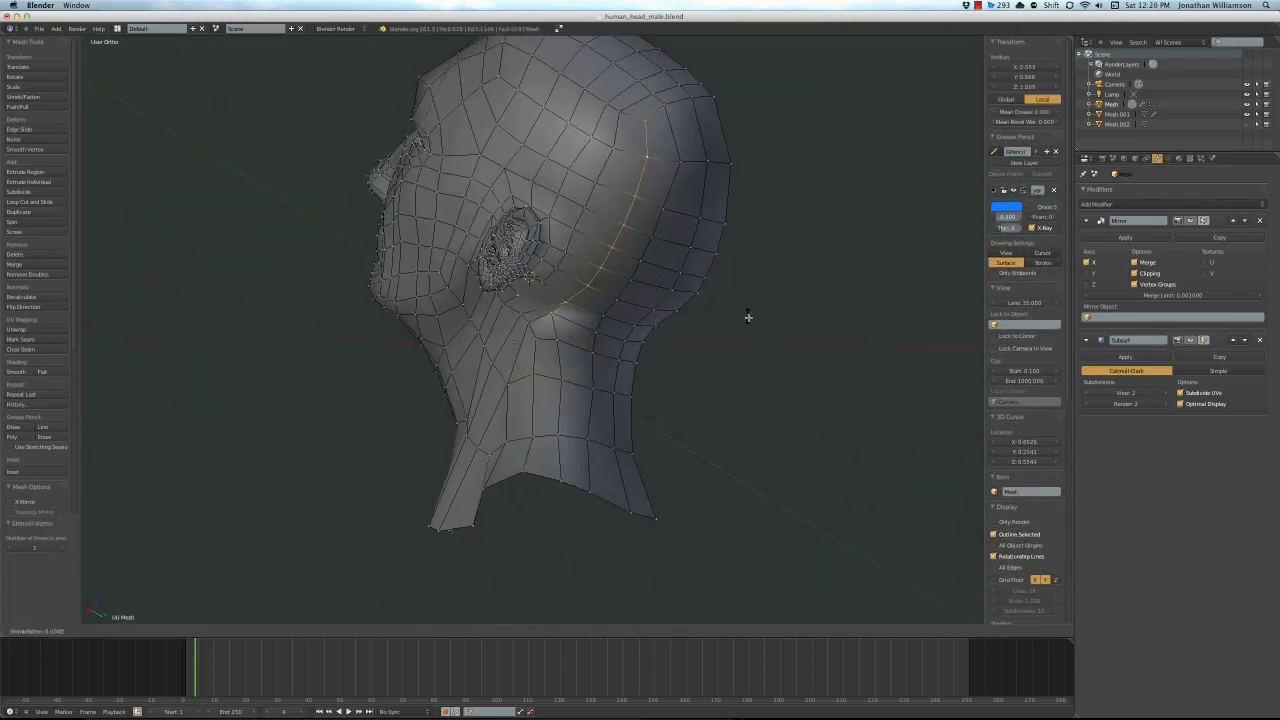
Slide the front neck edge into its new position
key("a")
middle_click_drag(521, 296, 553, 445)
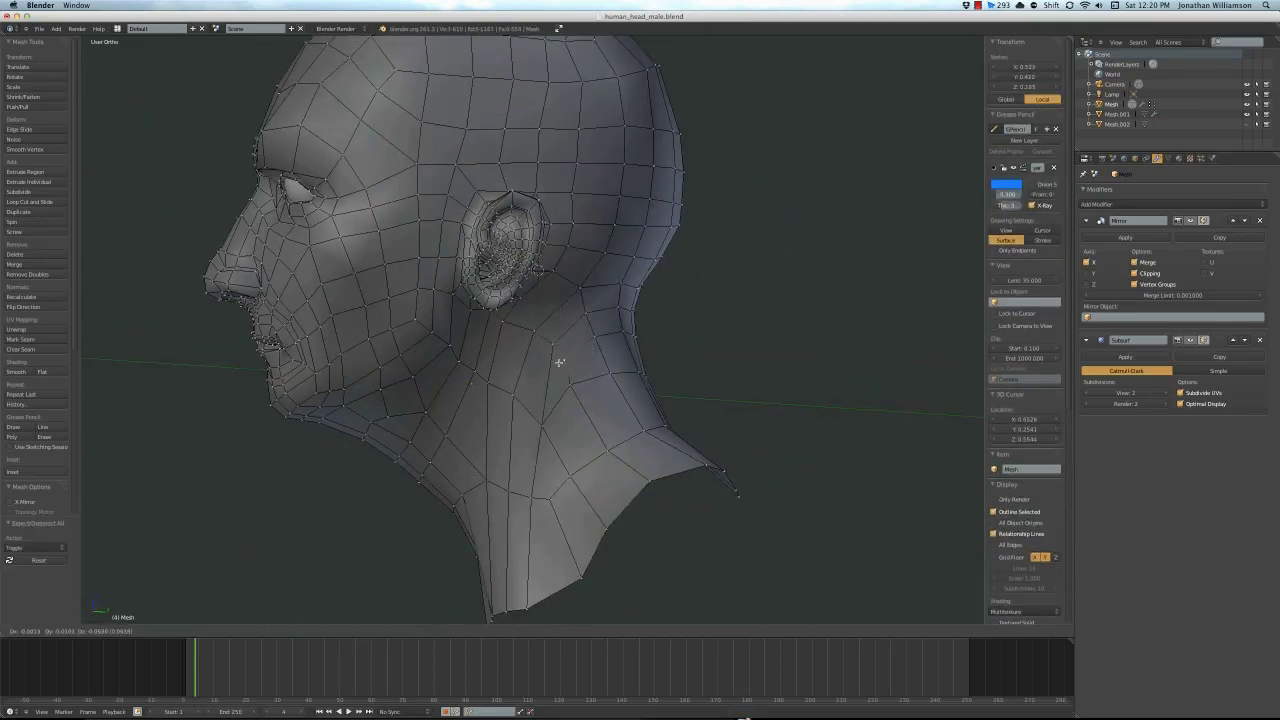
left_click(592, 301)
key("KP_3")
scroll(589, 286, "up", 3)
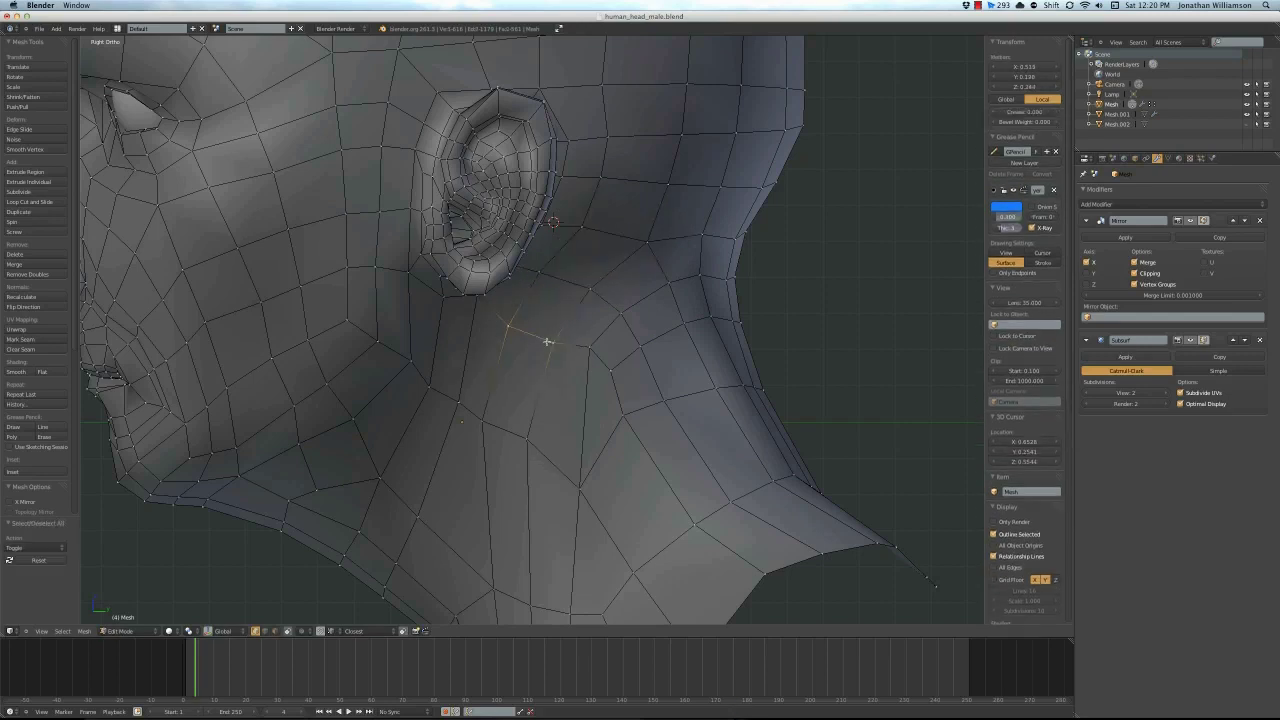
Slide another selected edge along the neck and check it against the whole head
key("a")
scroll(547, 342, "down", 4)
middle_click_drag(547, 342, 534, 300)
scroll(534, 300, "up", 4)
key("Escape")
scroll(494, 253, "down", 3)
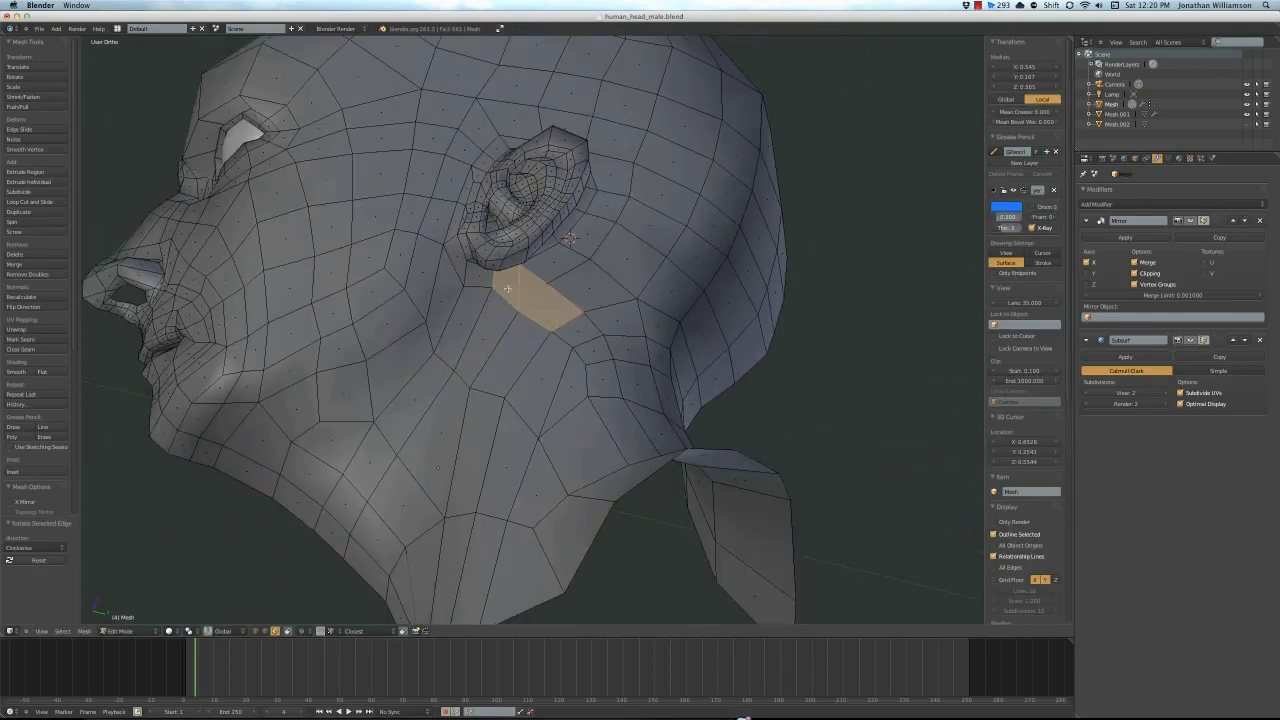
middle_click_drag(494, 253, 545, 323)
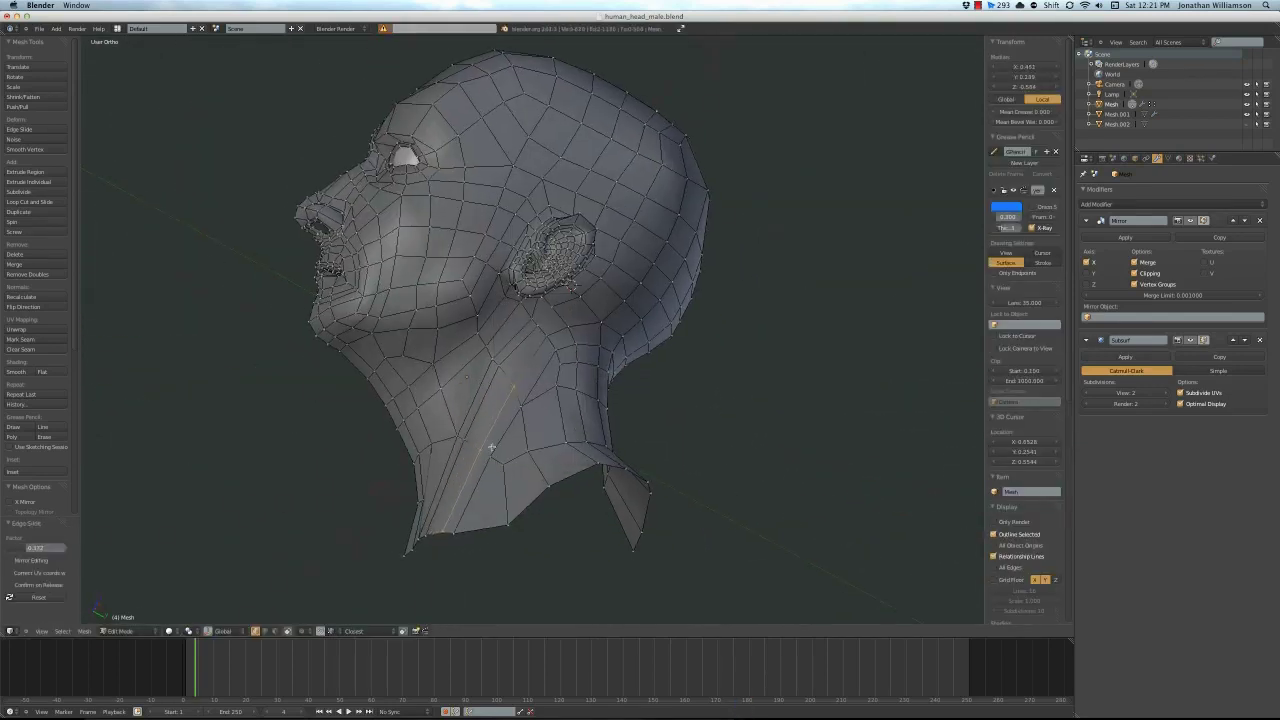
Undo the last two neck edits while viewing the ear and front of the neck
key("a")
mouse_move(491, 447)
middle_mouse_down()
mouse_move(525, 355)
mouse_move(494, 335)
middle_mouse_up()
scroll(528, 349, "up", 4)
key("ctrl+z")
mouse_move(604, 384)
middle_mouse_down()
mouse_move(531, 329)
mouse_move(540, 354)
mouse_move(500, 280)
mouse_move(545, 479)
mouse_move(668, 351)
mouse_move(494, 411)
middle_mouse_up()
key("ctrl+z")
middle_click_drag(680, 320, 640, 360)
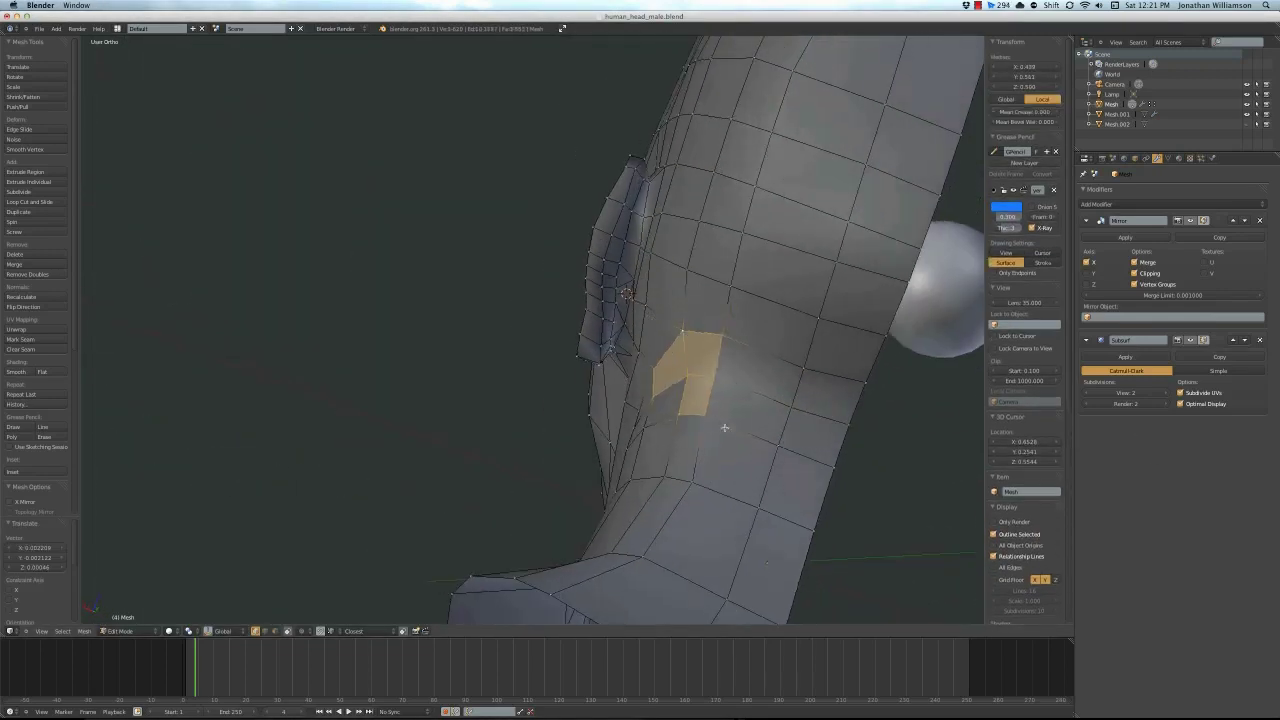
scroll(603, 393, "down", 4)
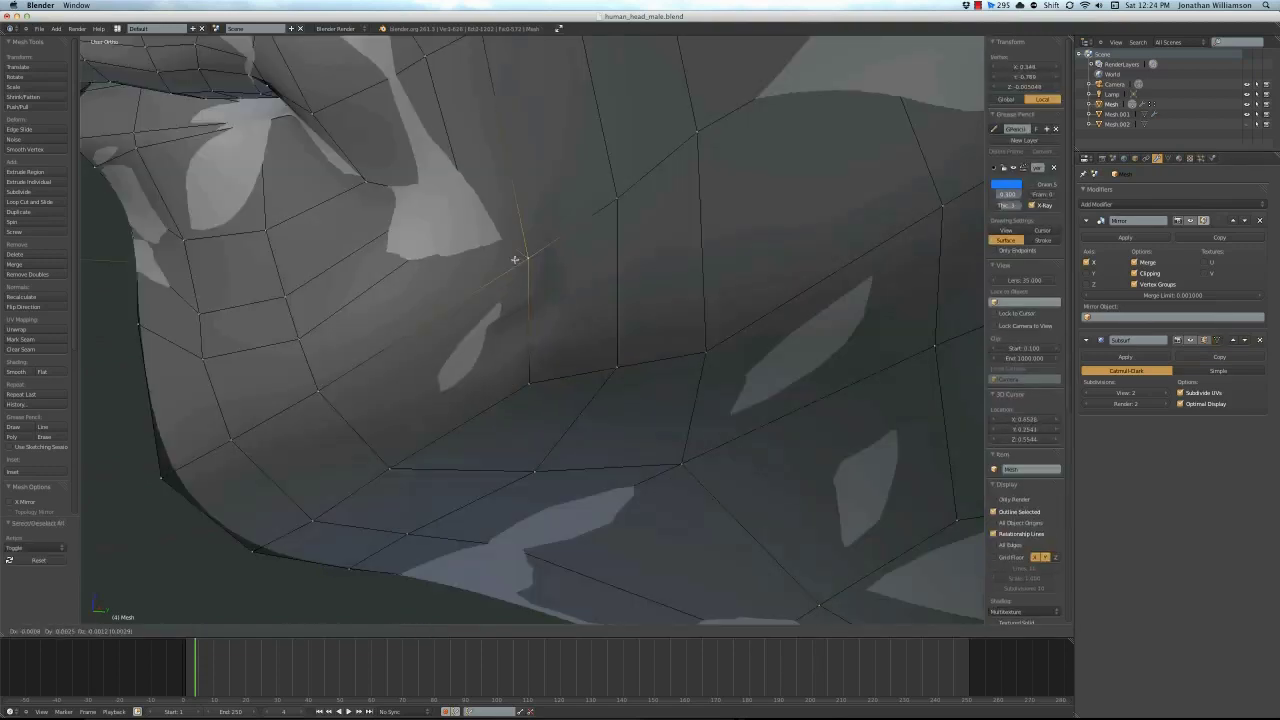
Bring up the delete options to dissolve the leftover neck vertices
key("x")
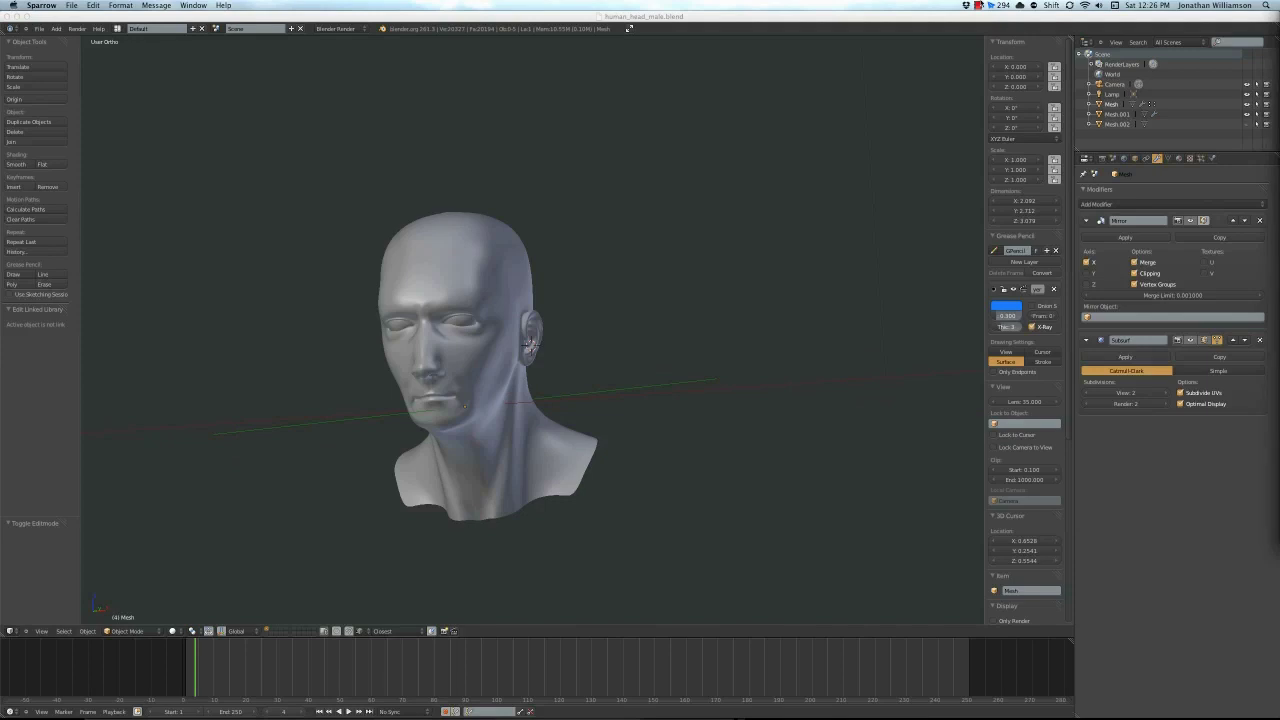
Maximize the 3D view and turn the head to a side view
key("ctrl+Up")
mouse_move(656, 392)
middle_mouse_down()
mouse_move(713, 395)
mouse_move(537, 437)
mouse_move(922, 516)
middle_mouse_up()
scroll(922, 516, "right", 5)
scroll(922, 516, "down", 5)
scroll(922, 516, "down", 5)
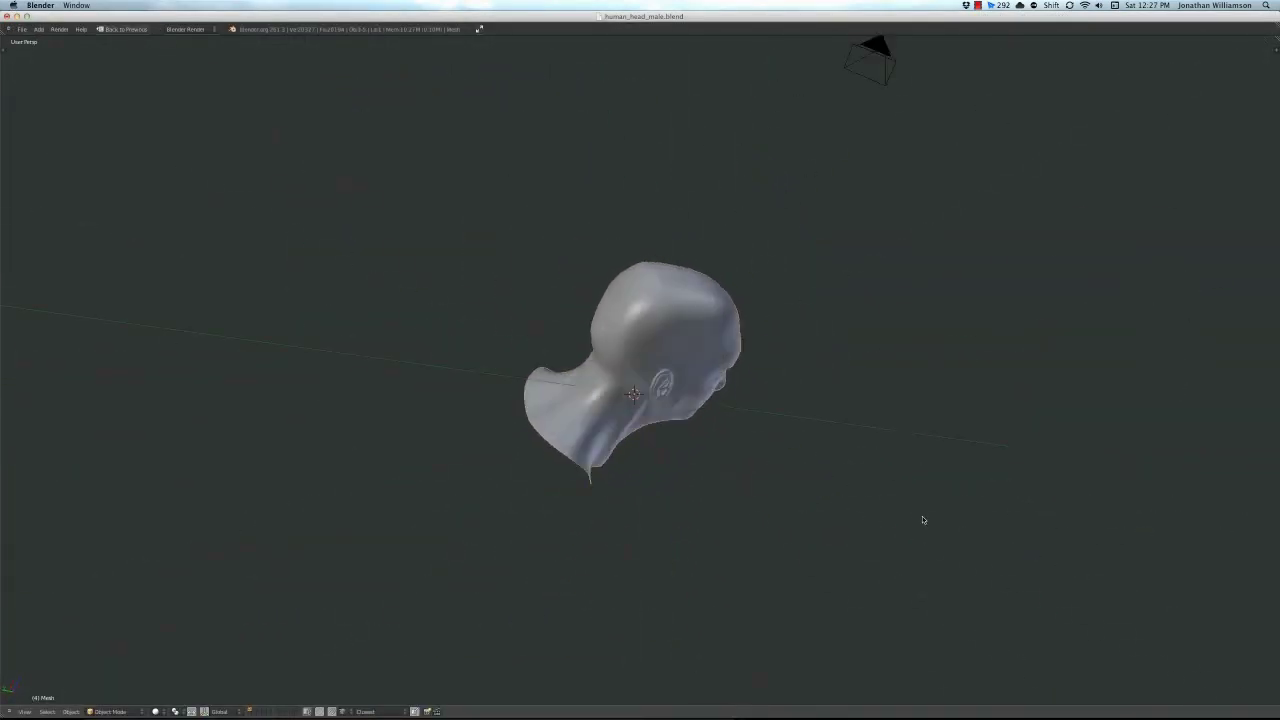
scroll(922, 516, "right", 5)
scroll(922, 516, "right", 5)
scroll(922, 516, "right", 5)
scroll(922, 516, "right", 5)
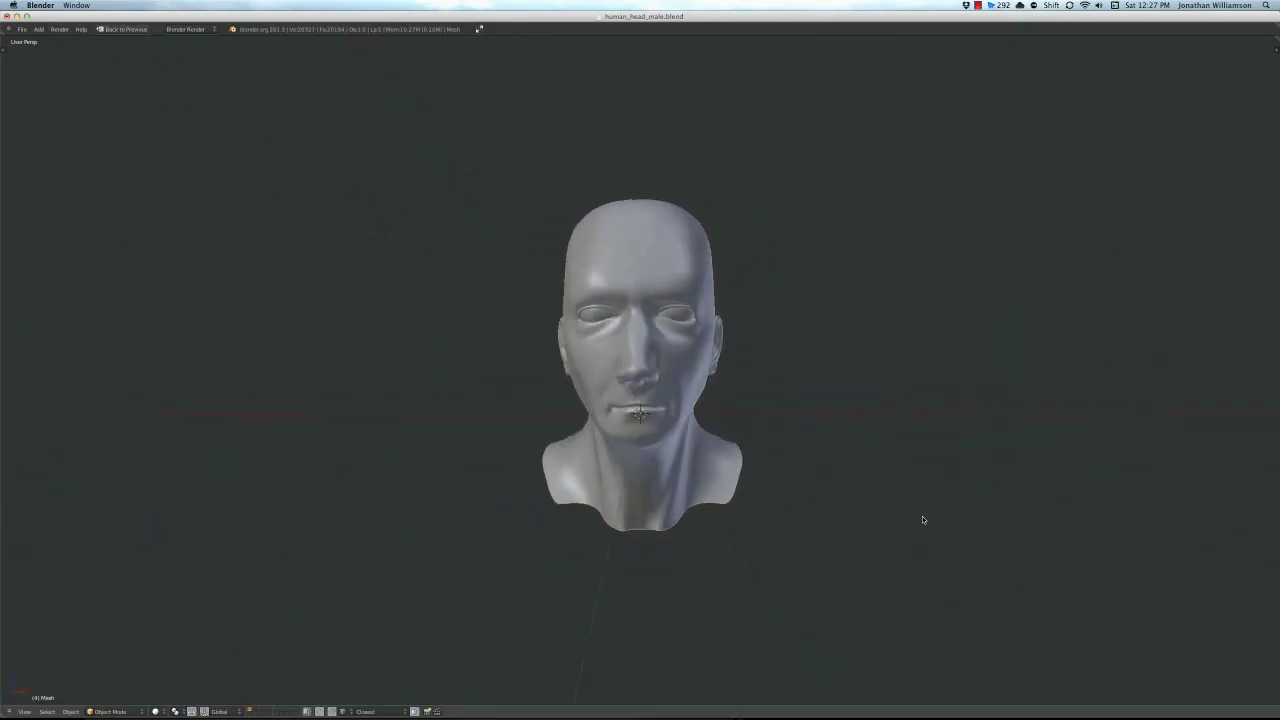
scroll(922, 516, "down", 5)
scroll(922, 519, "up", 5)
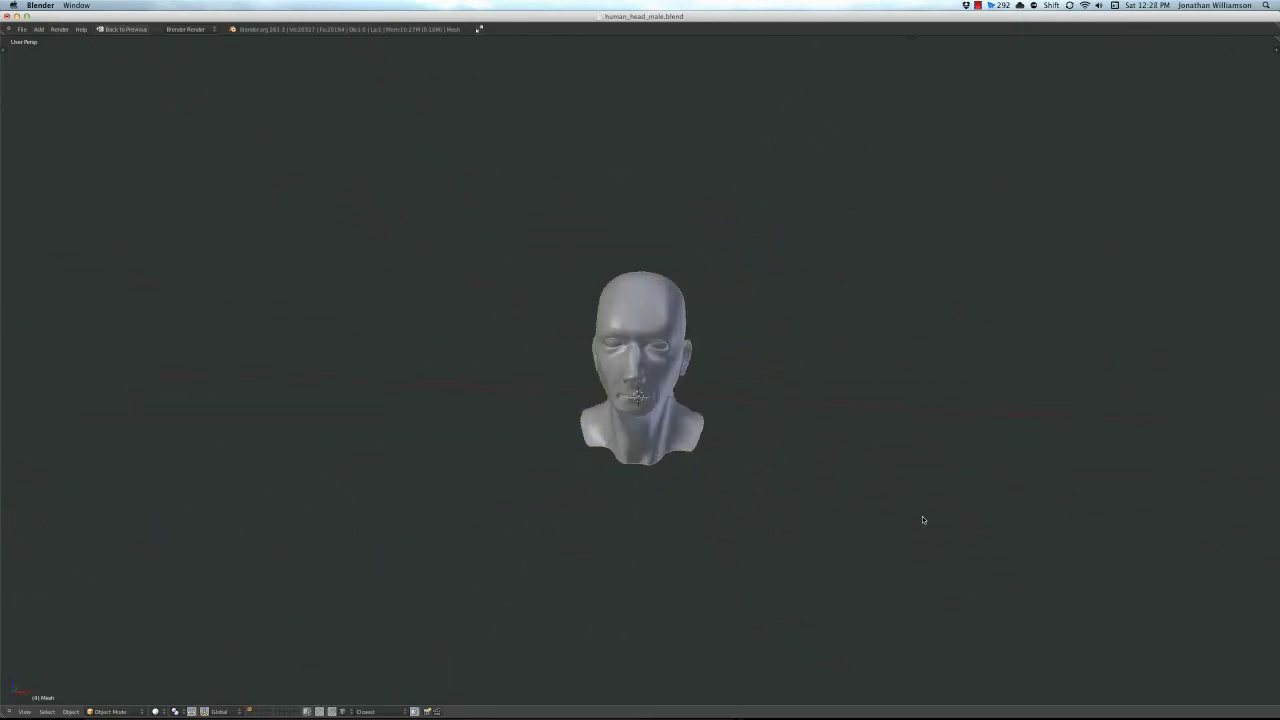
scroll(922, 519, "up", 3)
scroll(922, 519, "right", 5)
scroll(922, 519, "left", 4)
Enable Wire display over the smoothed head, maximize the view again and show the properties sidebar
key("ctrl+Up")
left_click(1091, 440)
key("ctrl+Up")
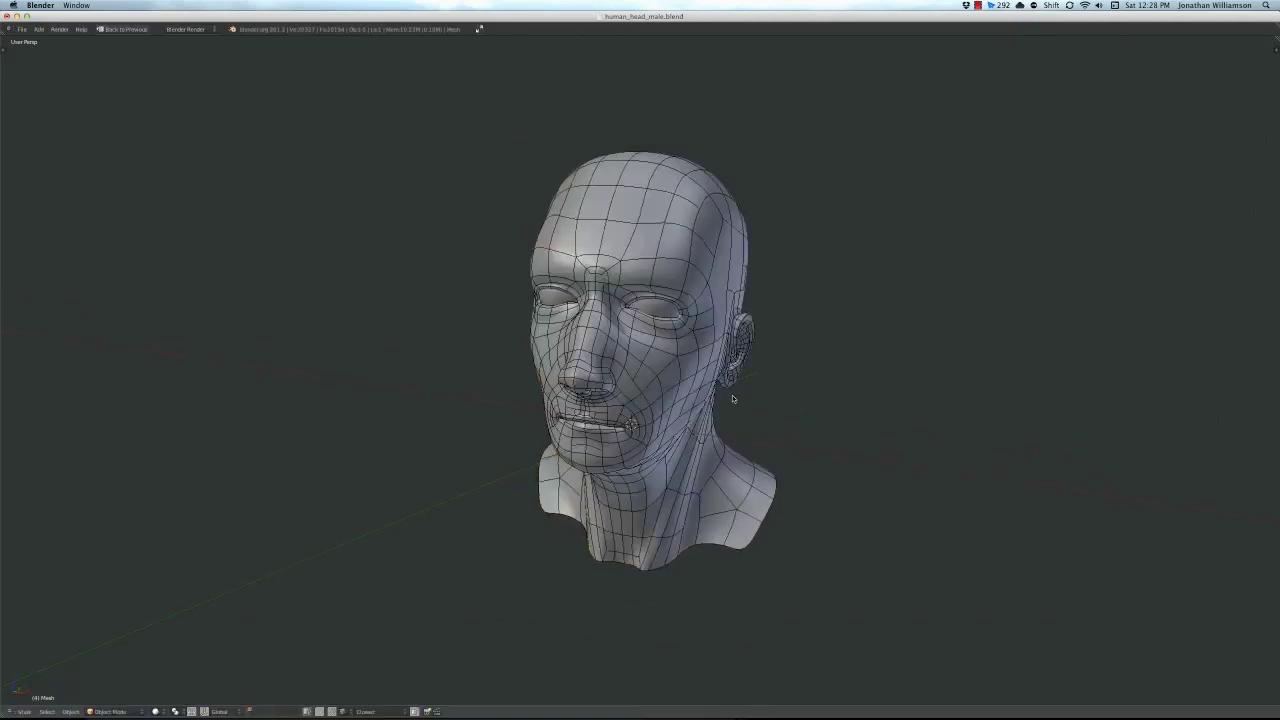
key("n")
scroll(853, 430, "right", 5)
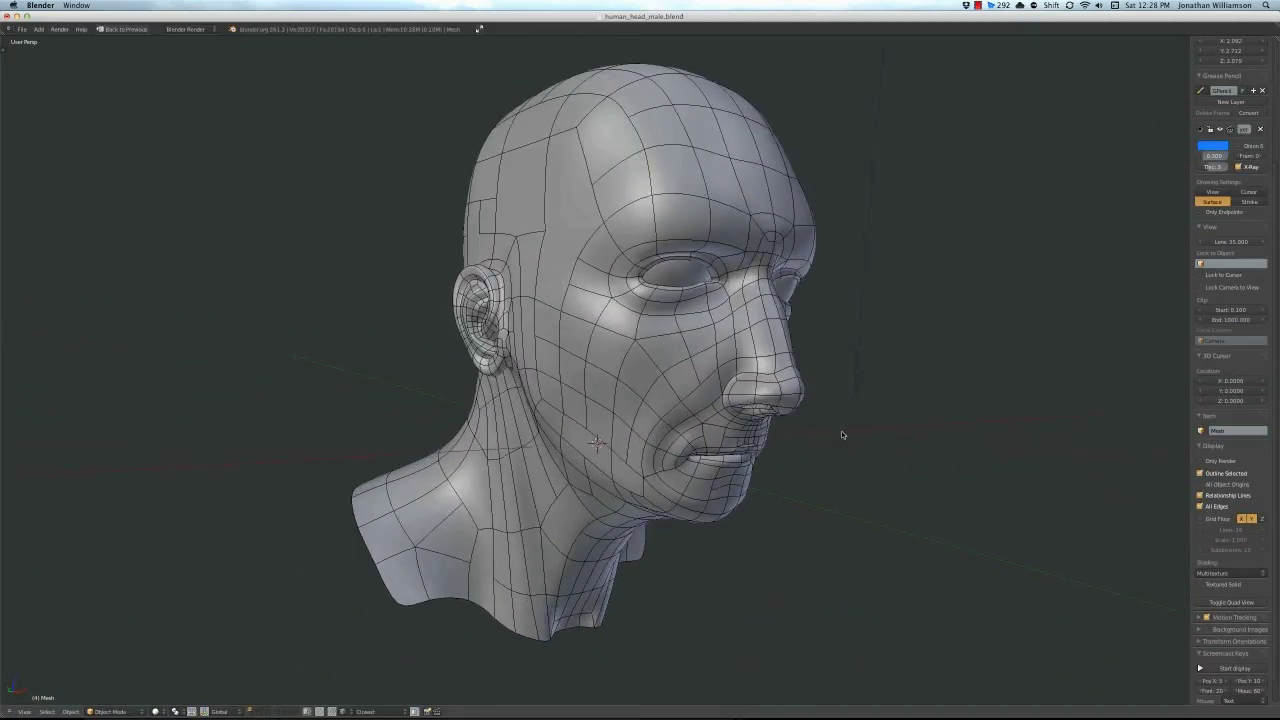